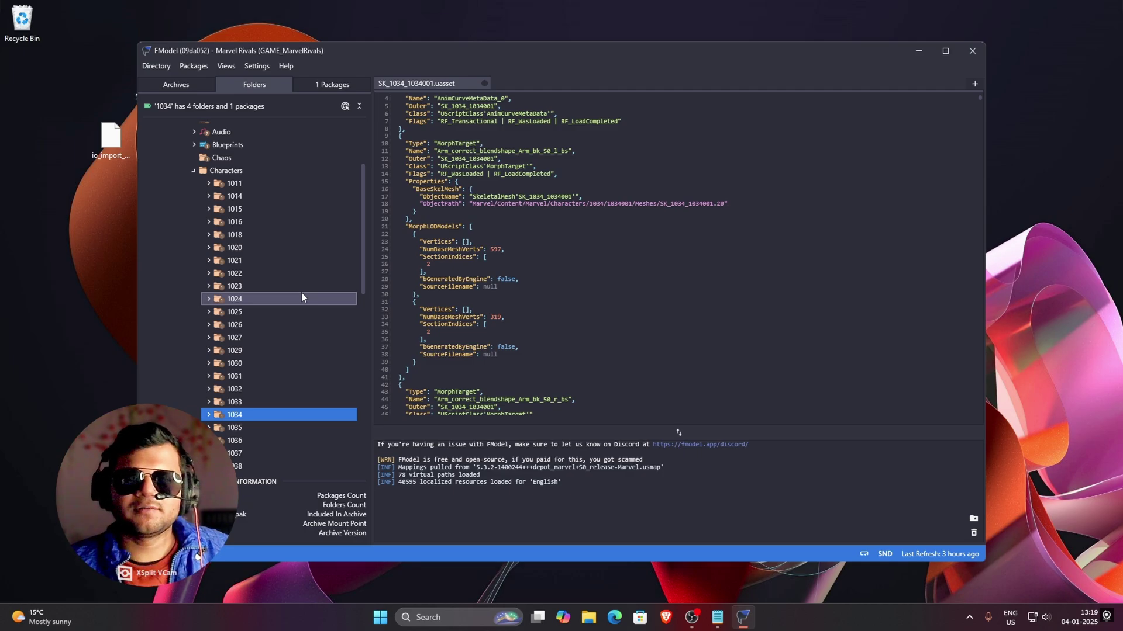
# - Open the Meshes folder of skin 1034001 under Characters 1034 to list its packages
pyautogui.scroll(-1, 255, 322)
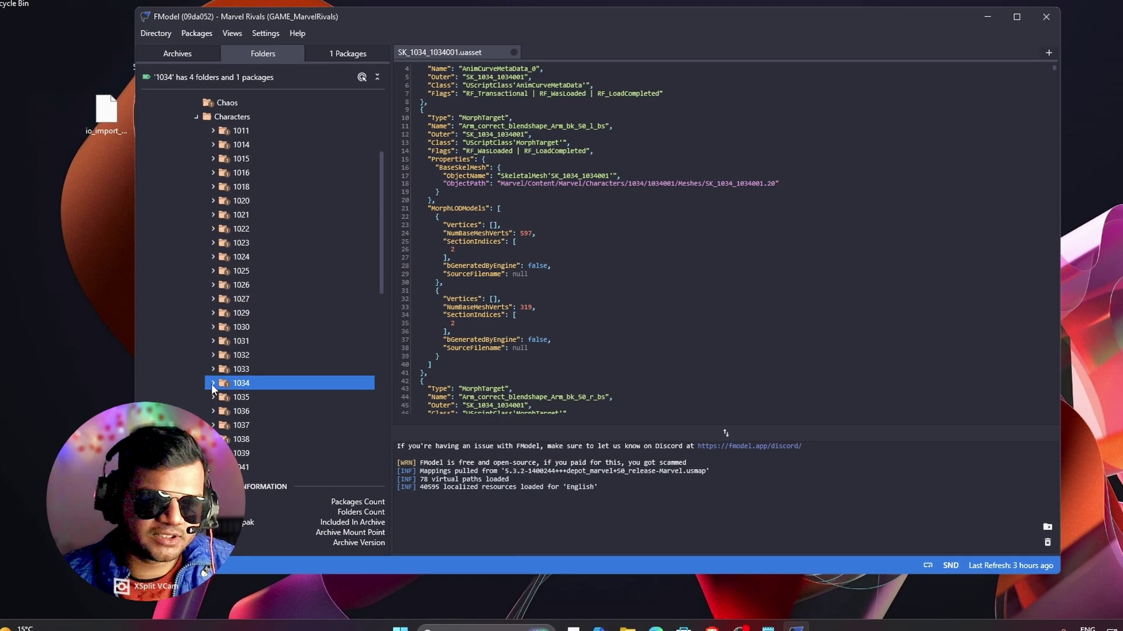
pyautogui.doubleClick(241, 383)
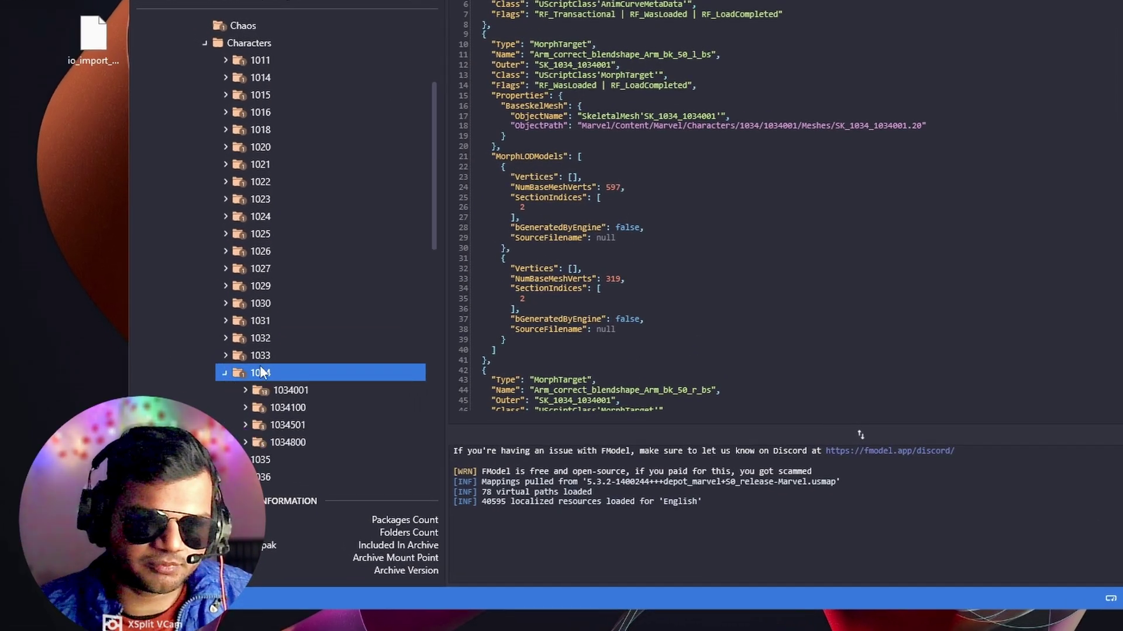
pyautogui.scroll(-1, 257, 368)
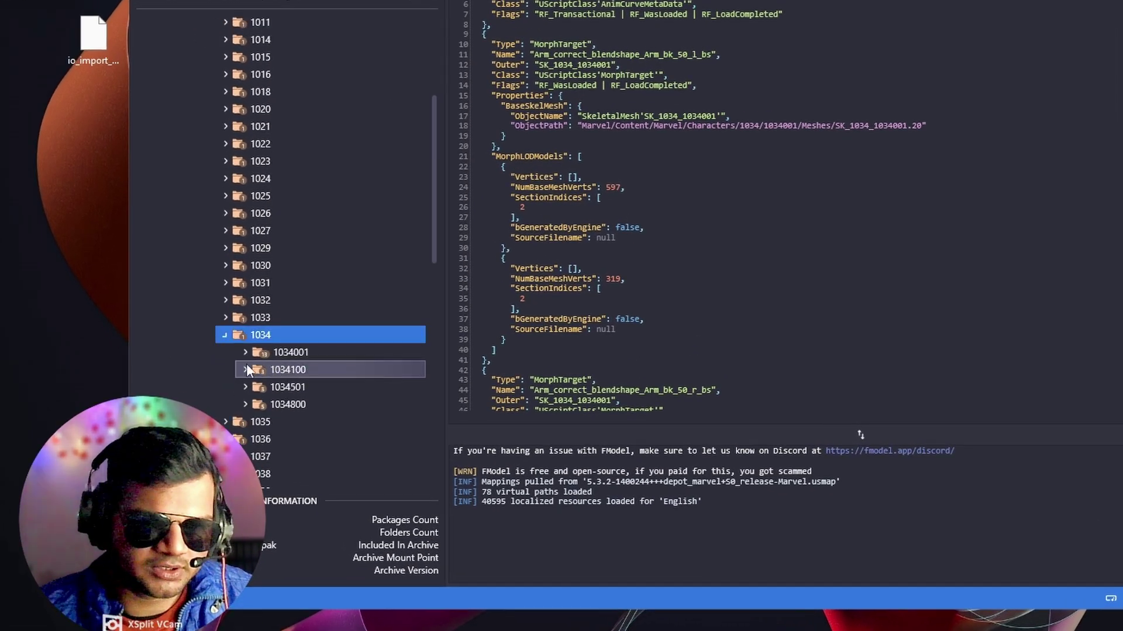
pyautogui.click(245, 352)
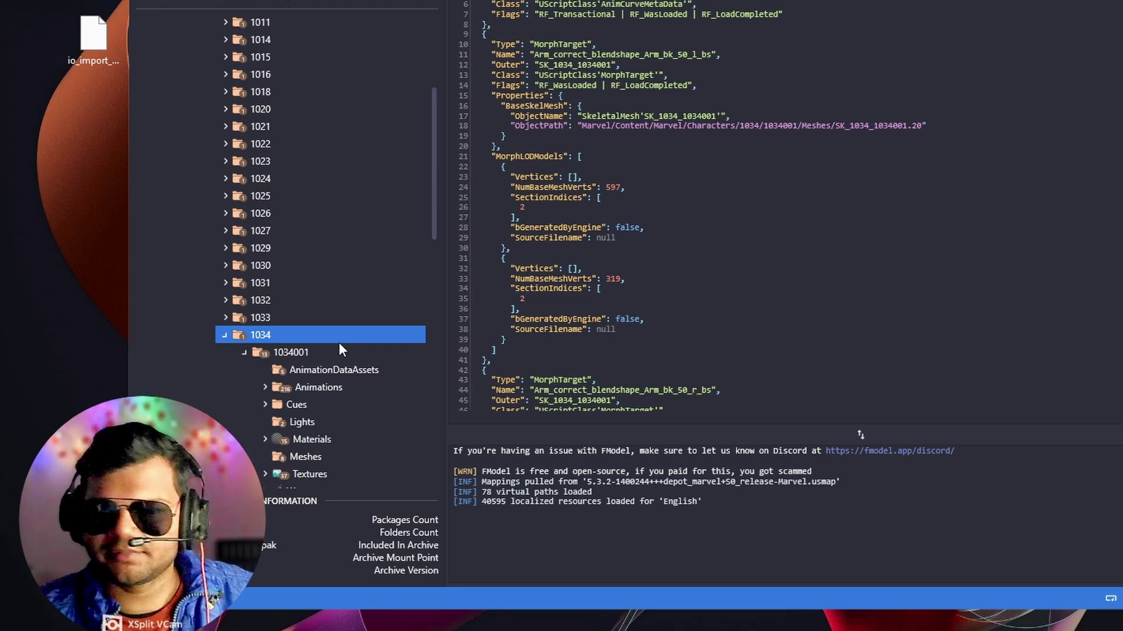
pyautogui.scroll(-1, 331, 409)
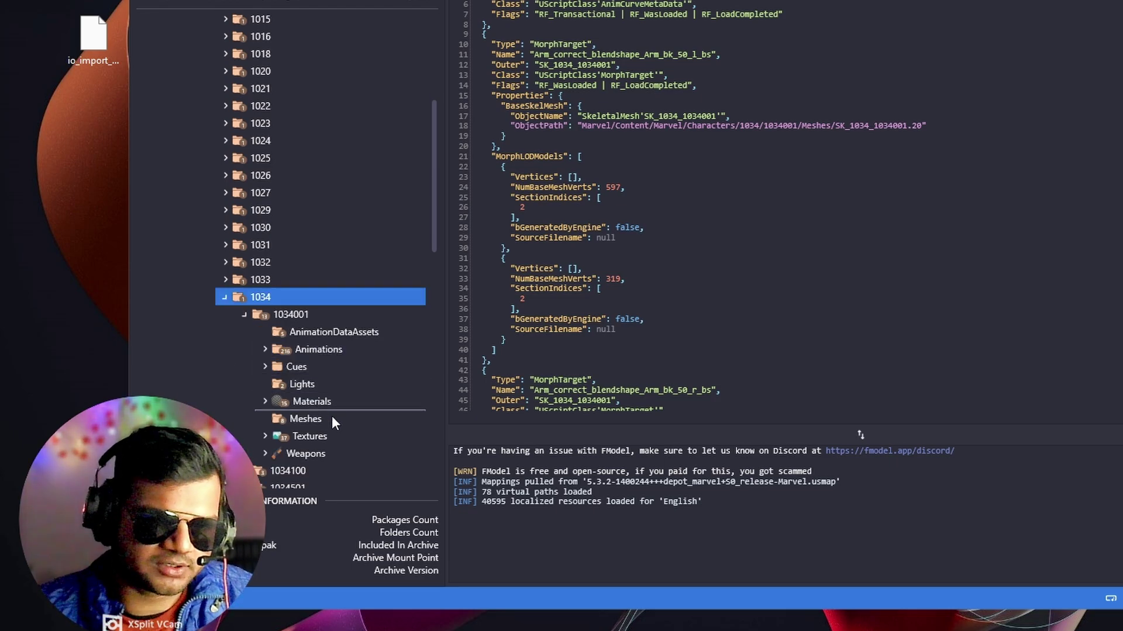
pyautogui.doubleClick(317, 417)
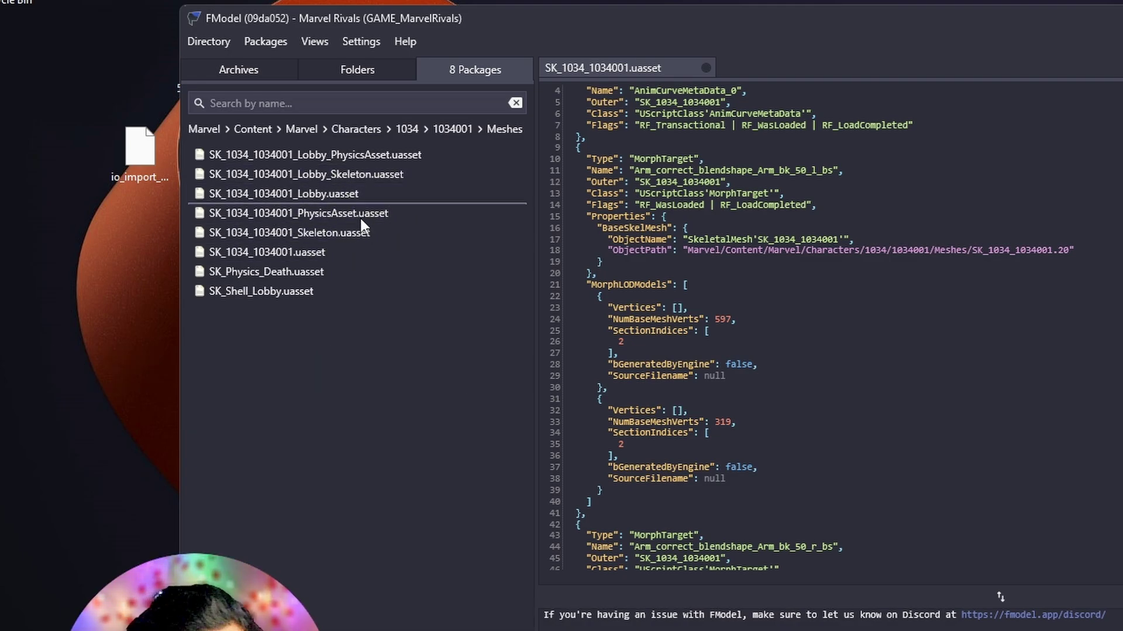
# - Preview SK_1034_1034001.uasset in the 3D viewer, then close the preview
pyautogui.doubleClick(364, 250)
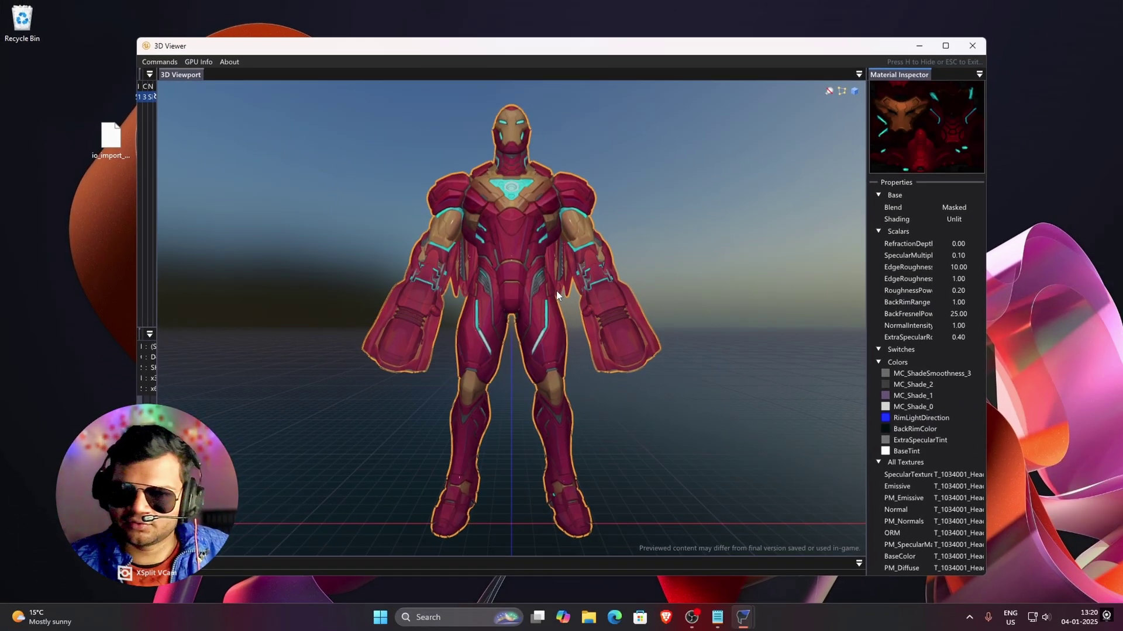
pyautogui.moveTo(448, 231)
pyautogui.mouseDown()
pyautogui.moveTo(514, 225)
pyautogui.moveTo(447, 215)
pyautogui.moveTo(491, 222)
pyautogui.moveTo(462, 222)
pyautogui.mouseUp()
pyautogui.click(972, 45)
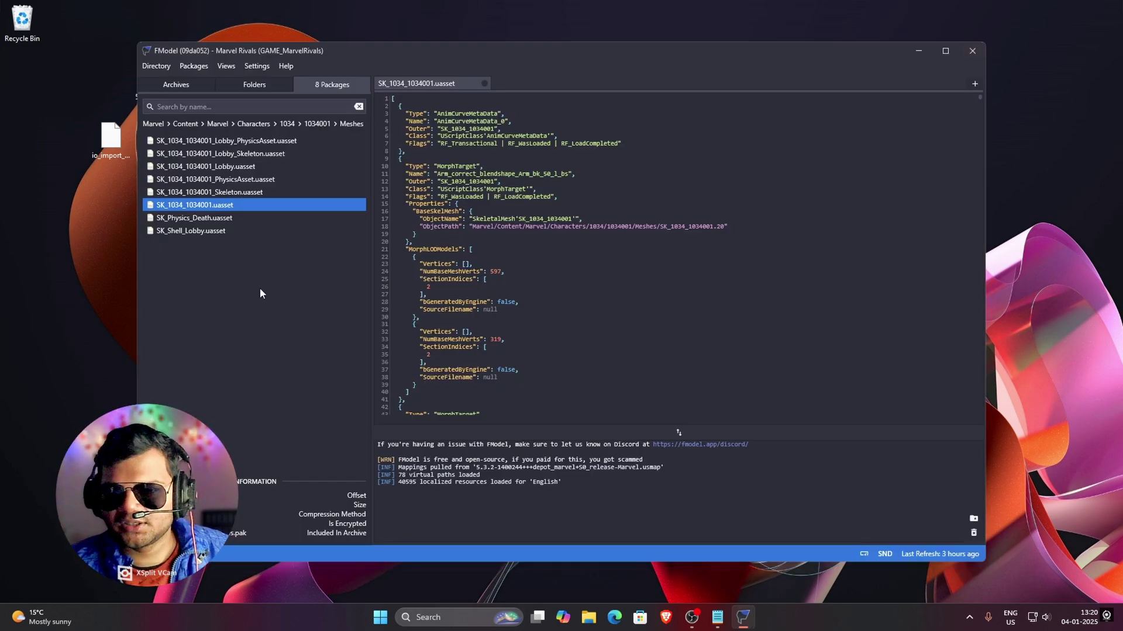
# - Save the model from SK_1034_1034001.uasset and open the folder containing the exported file
pyautogui.rightClick(272, 209)
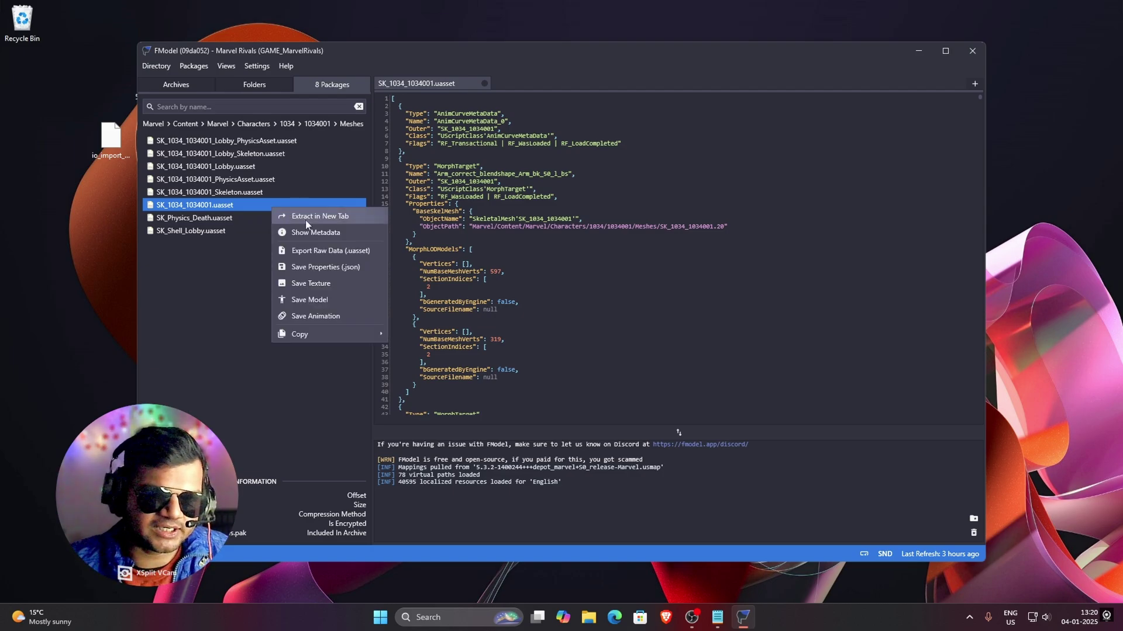
pyautogui.click(336, 300)
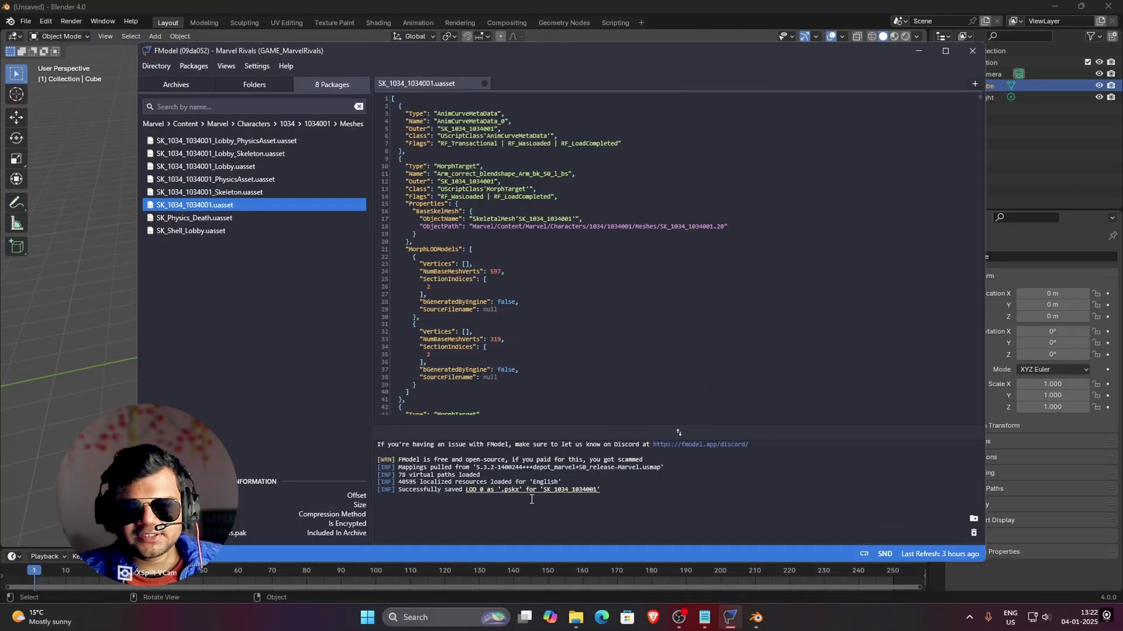
pyautogui.click(565, 489)
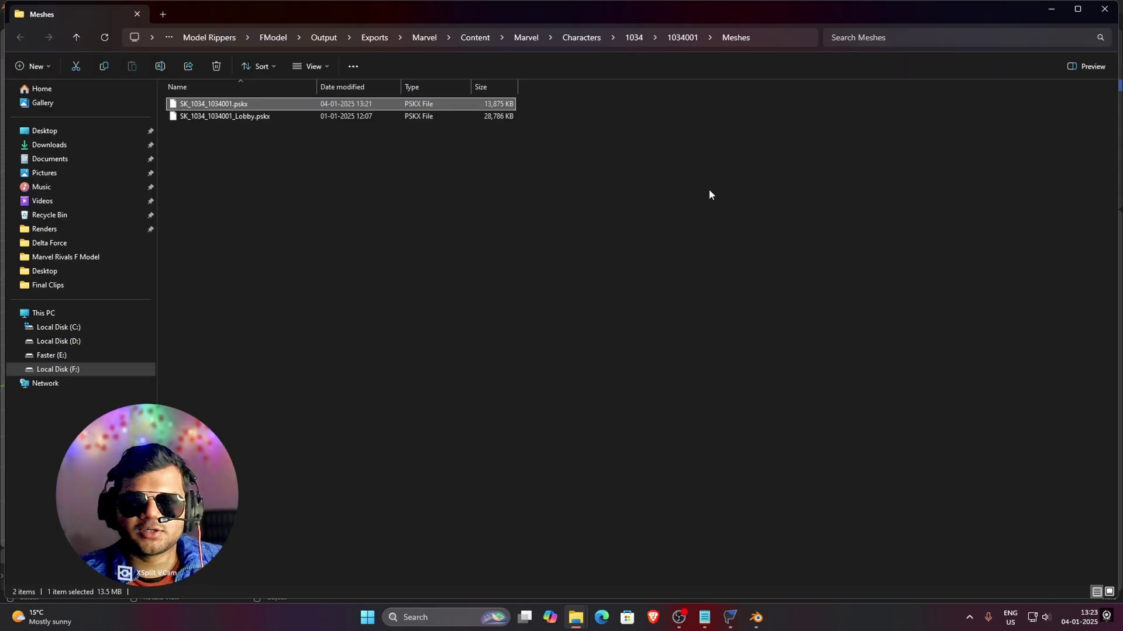
# - Copy the path of the exported Meshes folder and leave File Explorer
pyautogui.click(773, 34)
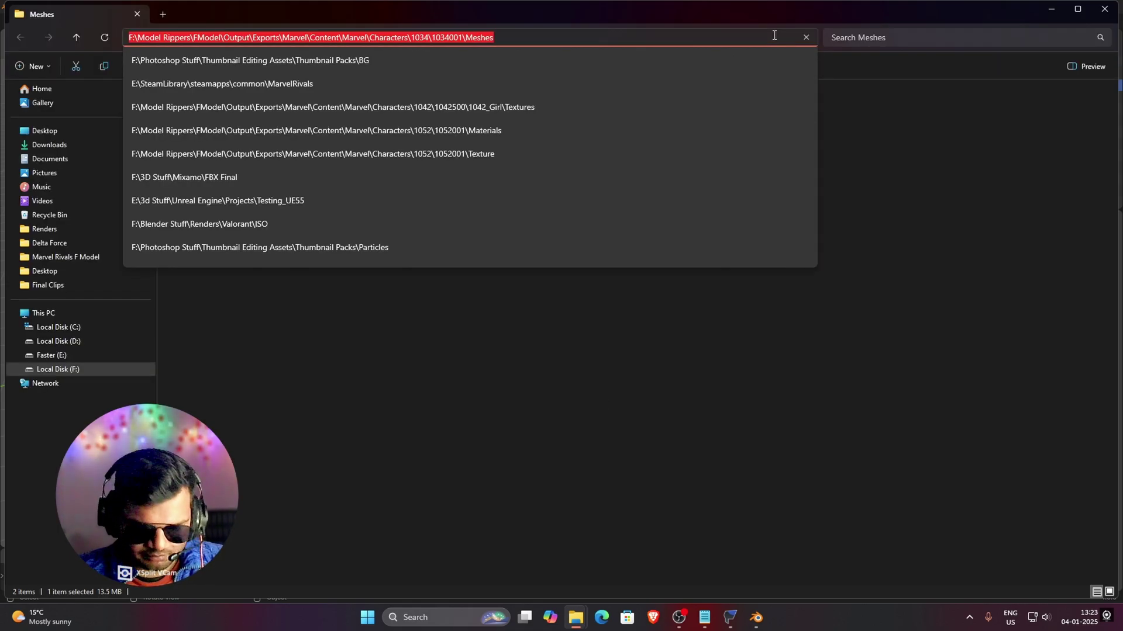
pyautogui.press('Escape')
pyautogui.hotkey('alt', 'Tab')
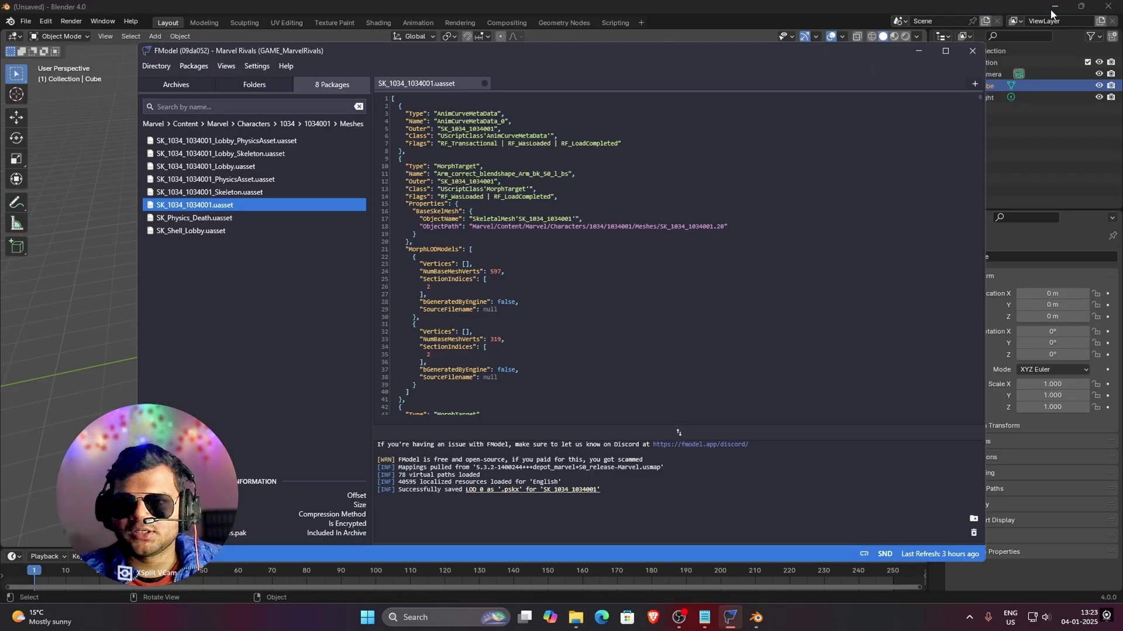
# - Switch to Blender and delete the default cube, camera and light
pyautogui.click(115, 203)
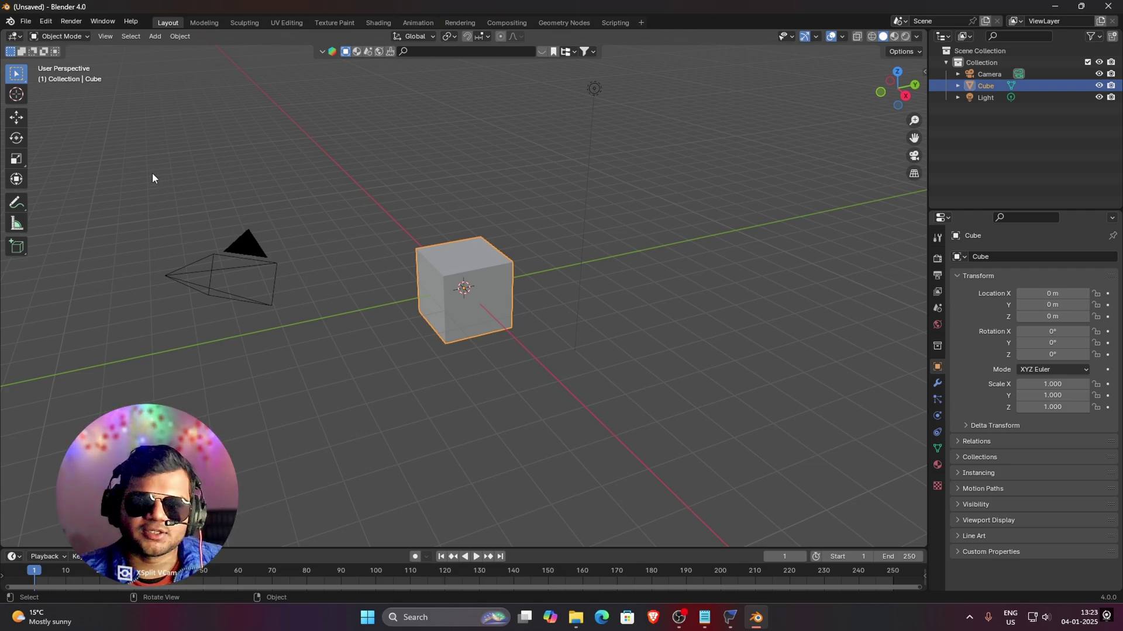
pyautogui.moveTo(141, 135); pyautogui.dragTo(665, 487)
pyautogui.press('Delete')
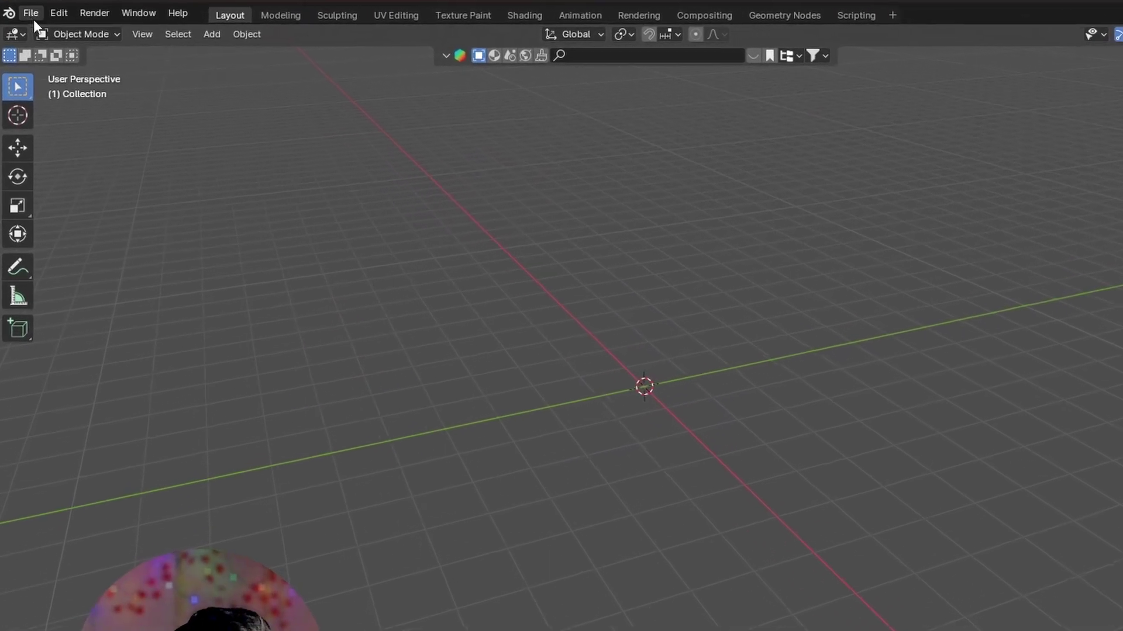
# - Import SK_1034_1034001.pskx as a Skeleton Mesh (.psk) from the copied Meshes folder path, keeping the default import options
pyautogui.click(29, 15)
pyautogui.moveTo(114, 251)
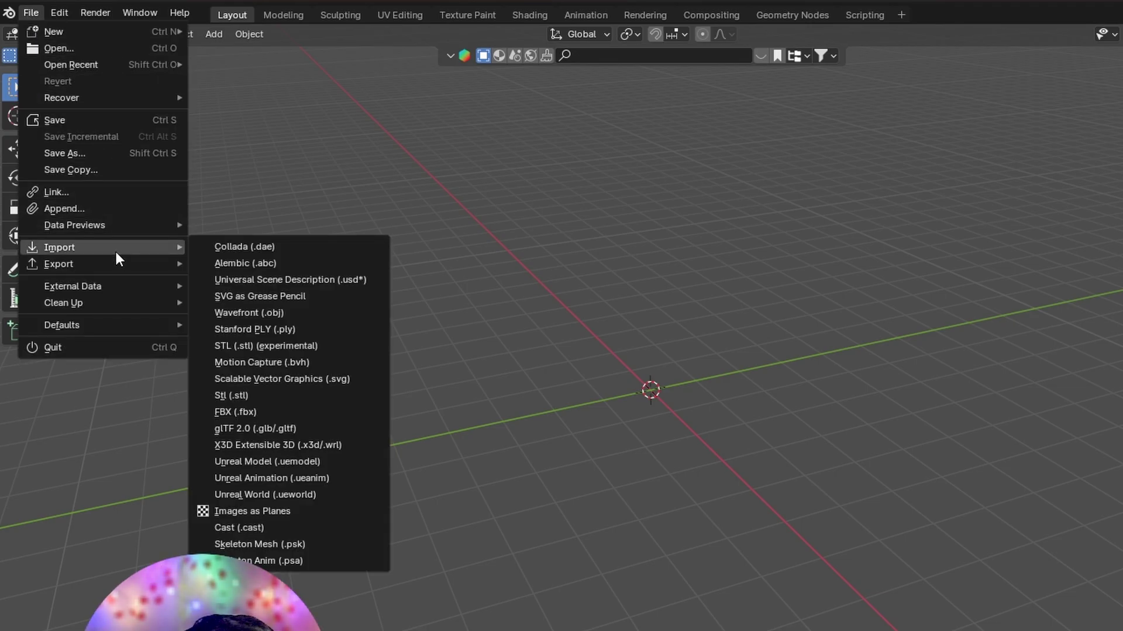
pyautogui.click(318, 546)
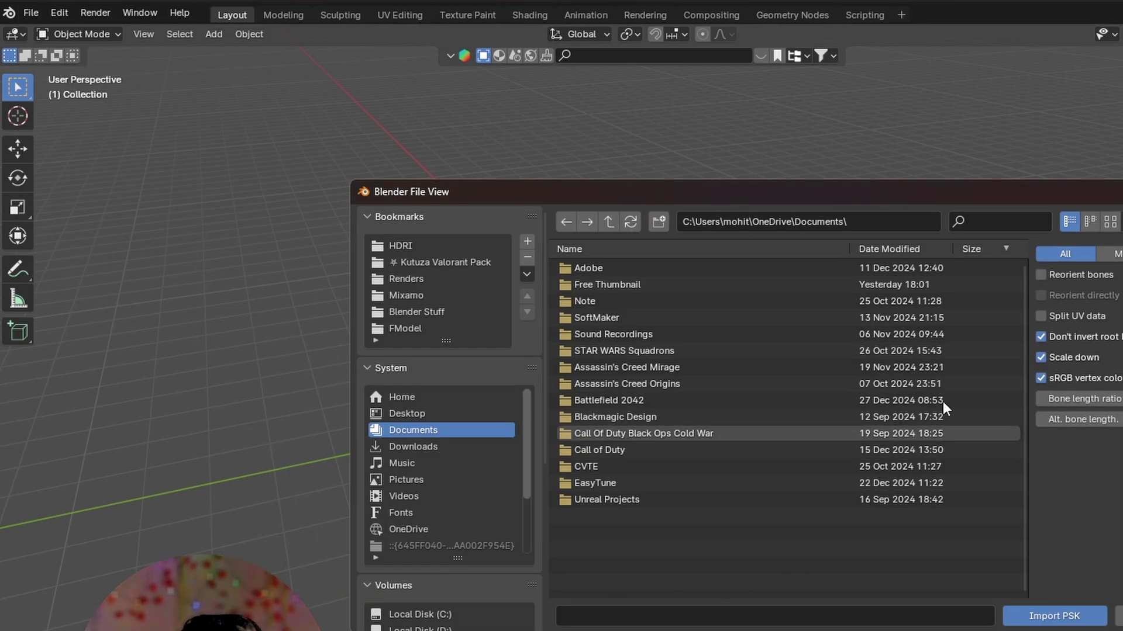
pyautogui.click(888, 218)
pyautogui.hotkey('ctrl', 'v')
pyautogui.press('Return')
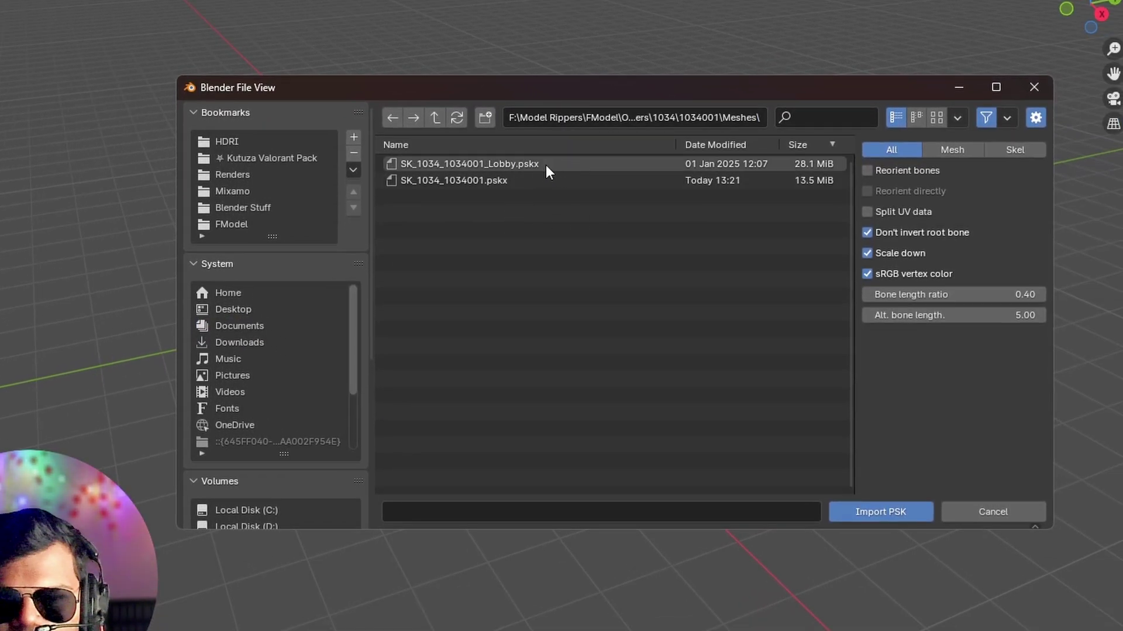
pyautogui.click(502, 181)
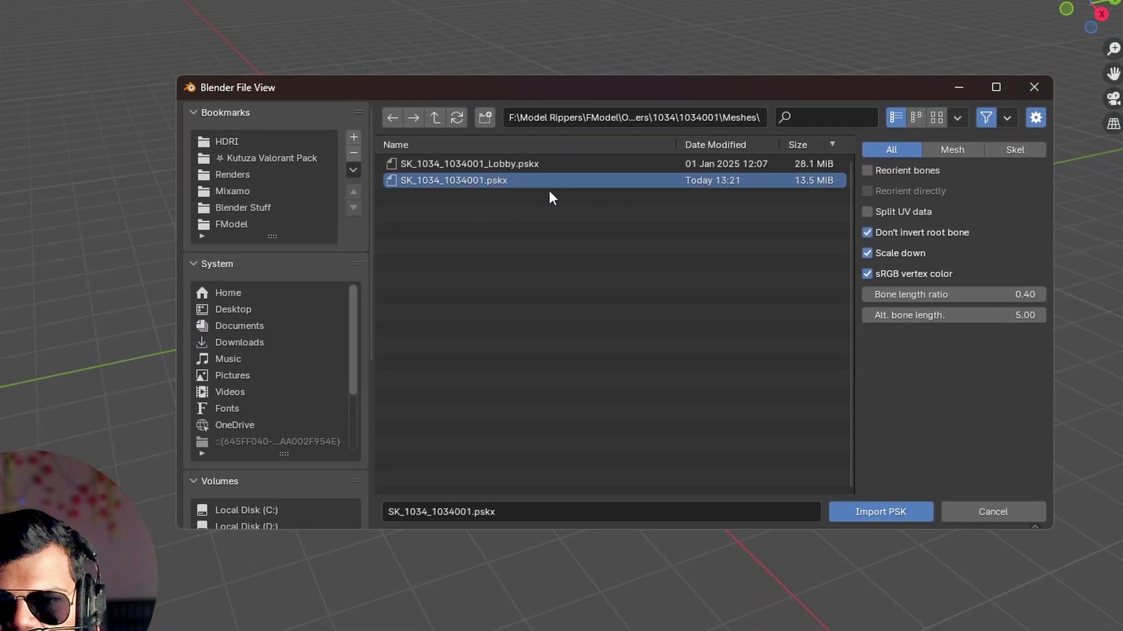
pyautogui.click(872, 517)
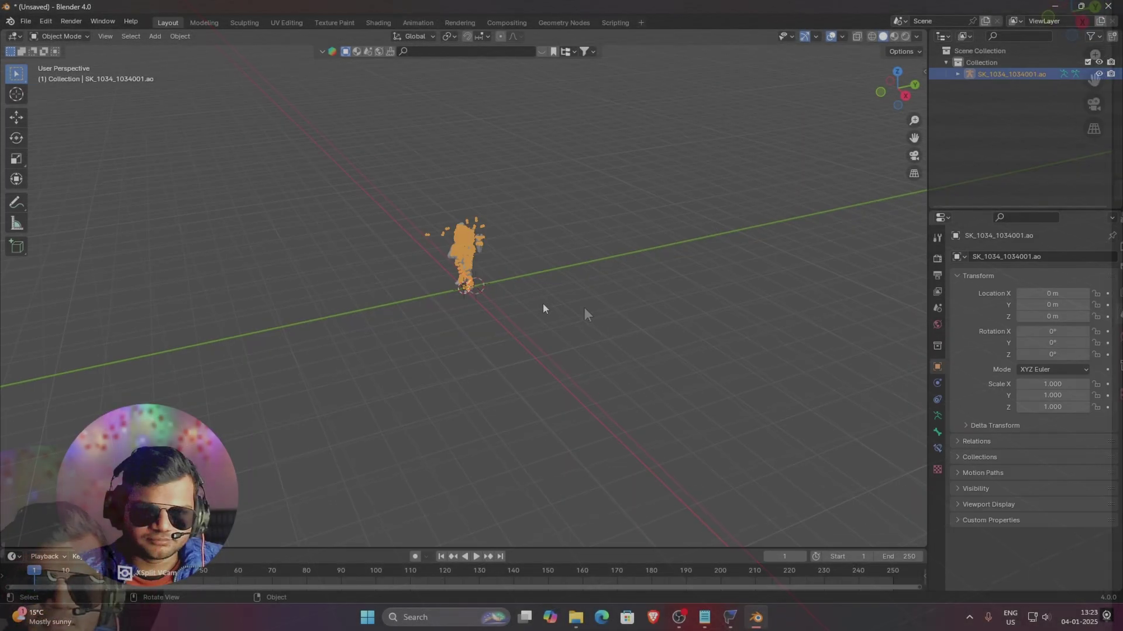
# - Hide the imported character's bones in the 3D viewport overlays
pyautogui.scroll(6, 497, 255)
pyautogui.moveTo(472, 232); pyautogui.dragTo(558, 222, button='middle')
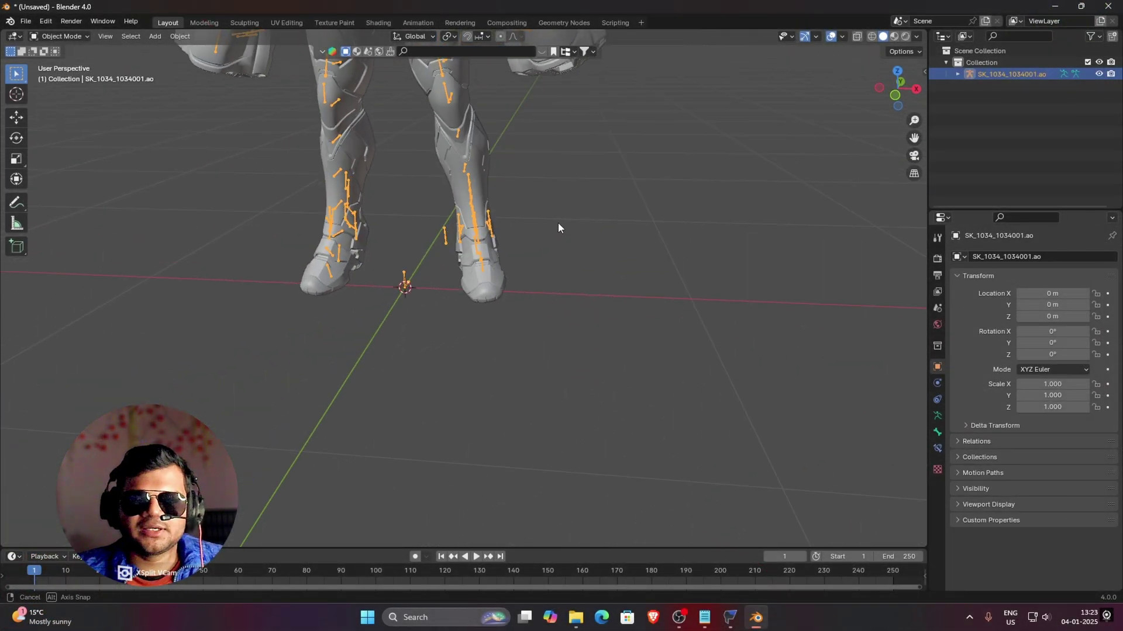
pyautogui.moveTo(914, 138); pyautogui.dragTo(914, 562)
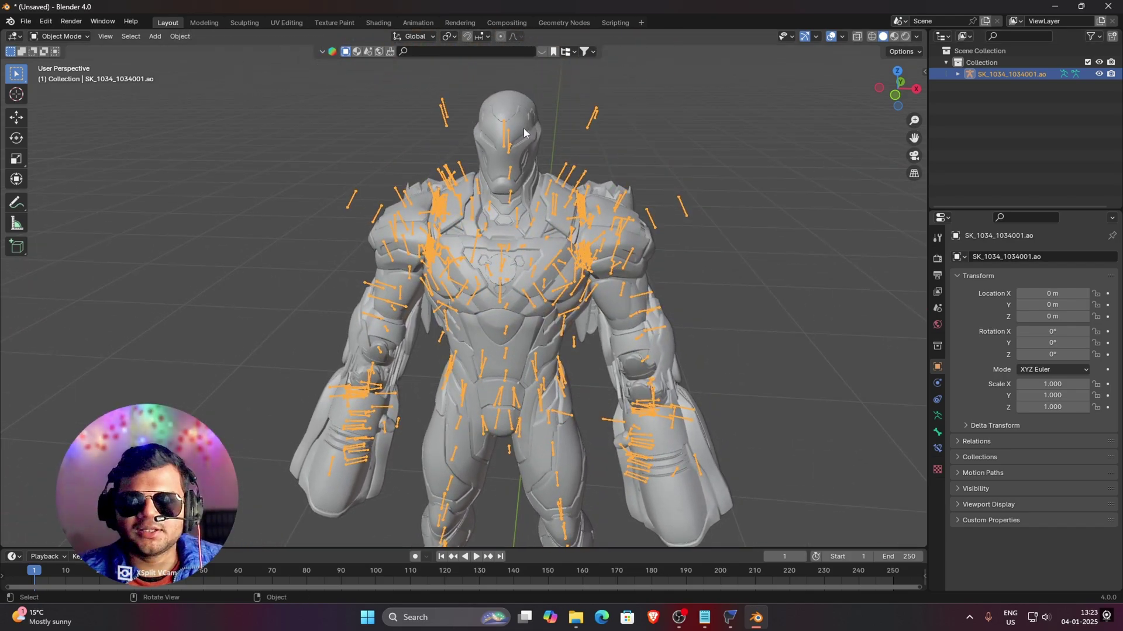
pyautogui.scroll(4, 560, 126)
pyautogui.scroll(-4, 559, 127)
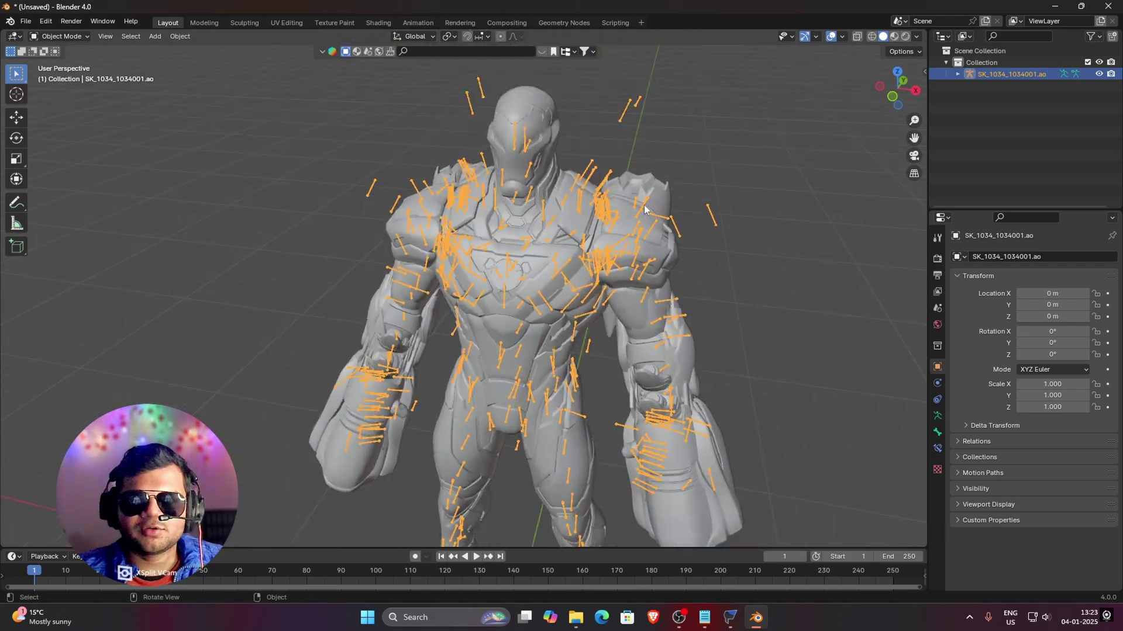
pyautogui.moveTo(558, 126); pyautogui.dragTo(576, 209, button='middle')
pyautogui.scroll(3, 577, 209)
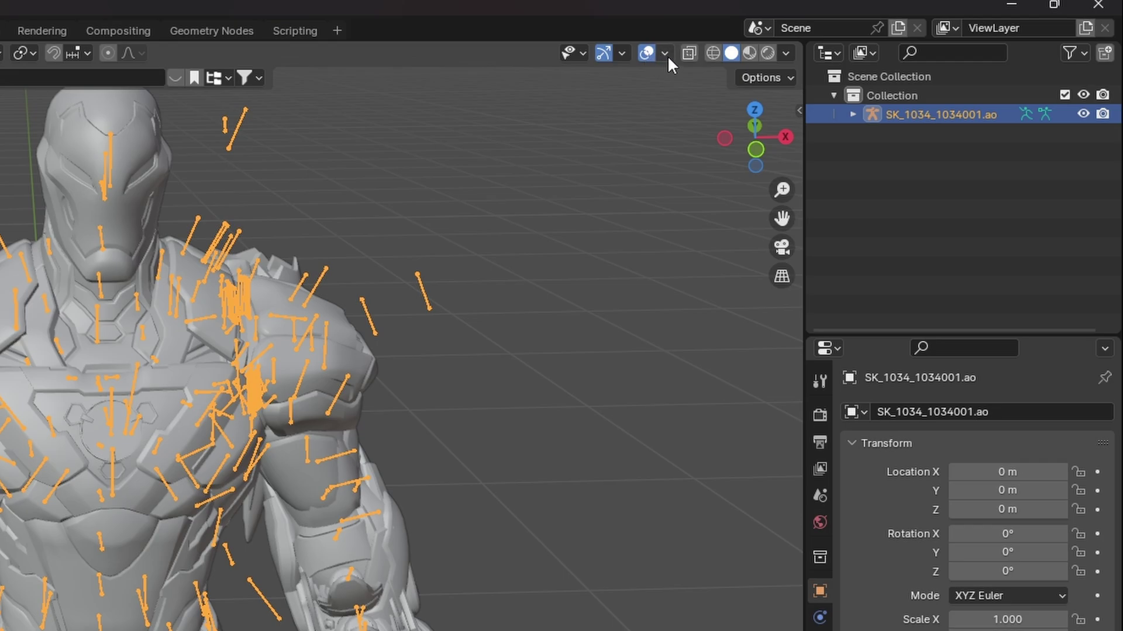
pyautogui.click(666, 54)
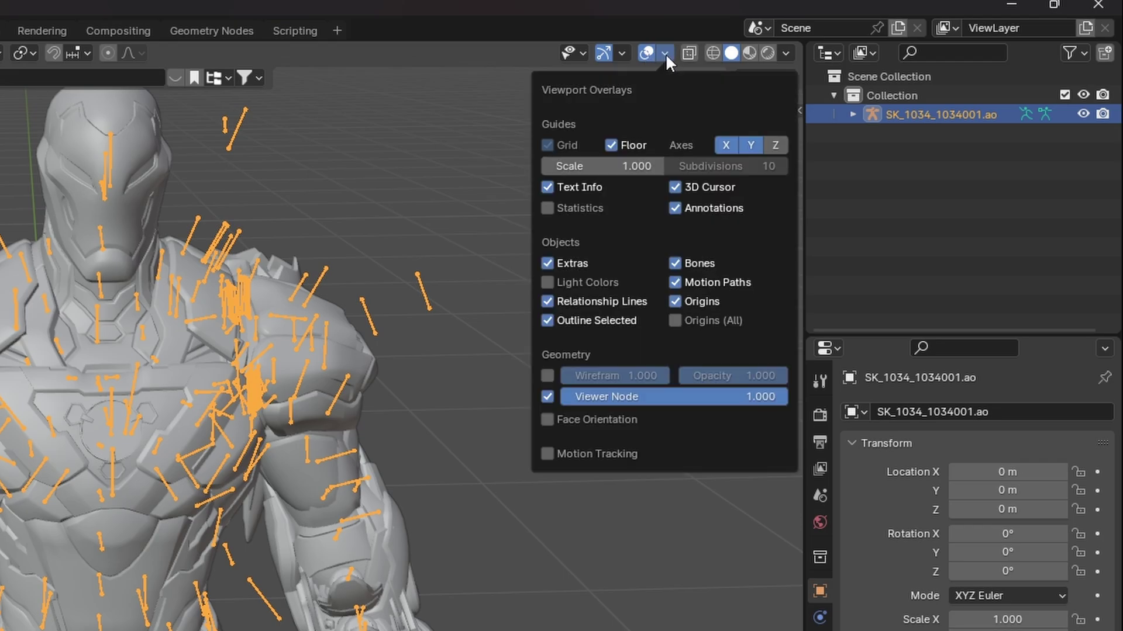
pyautogui.click(675, 264)
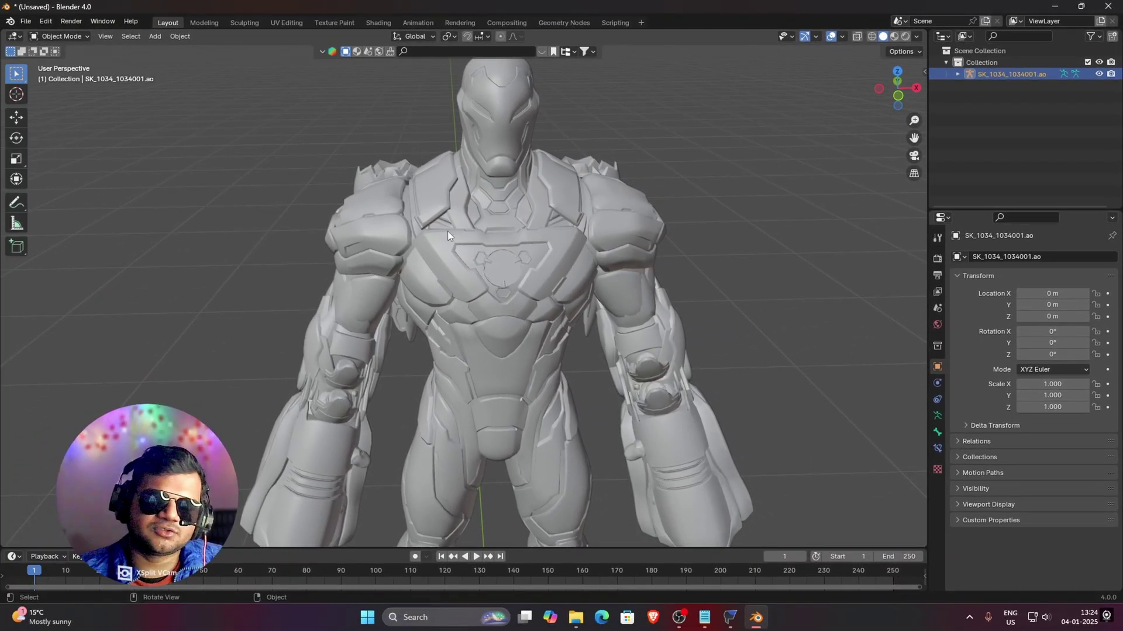
# - Select the character mesh and show its object data properties with vertex groups and shape keys
pyautogui.moveTo(447, 231); pyautogui.dragTo(367, 204, button='middle')
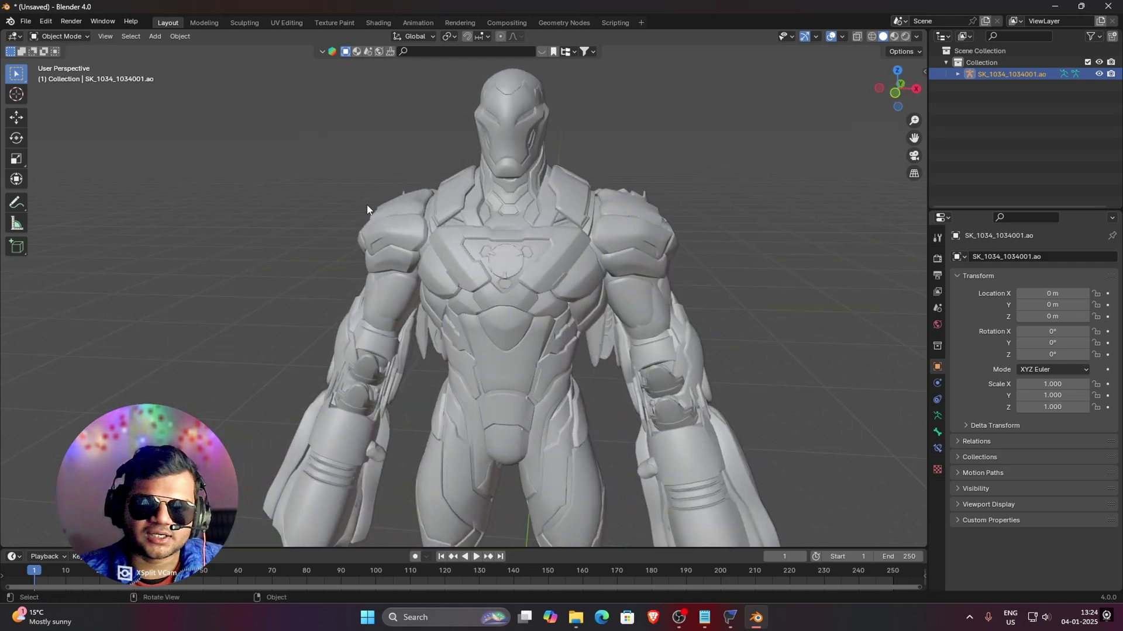
pyautogui.click(508, 271)
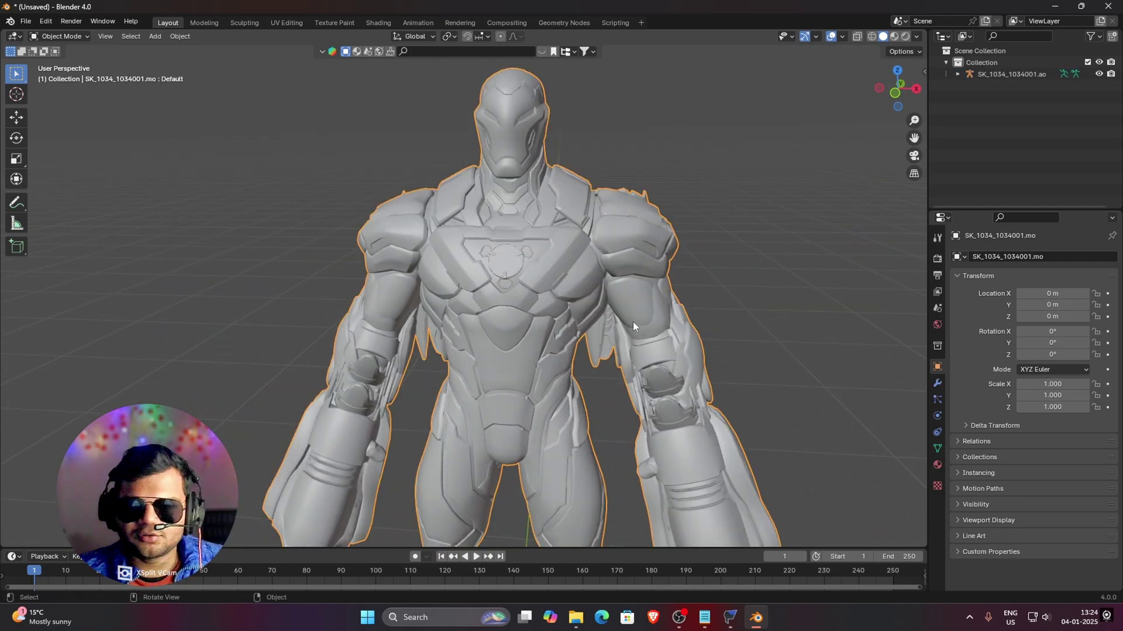
pyautogui.click(937, 449)
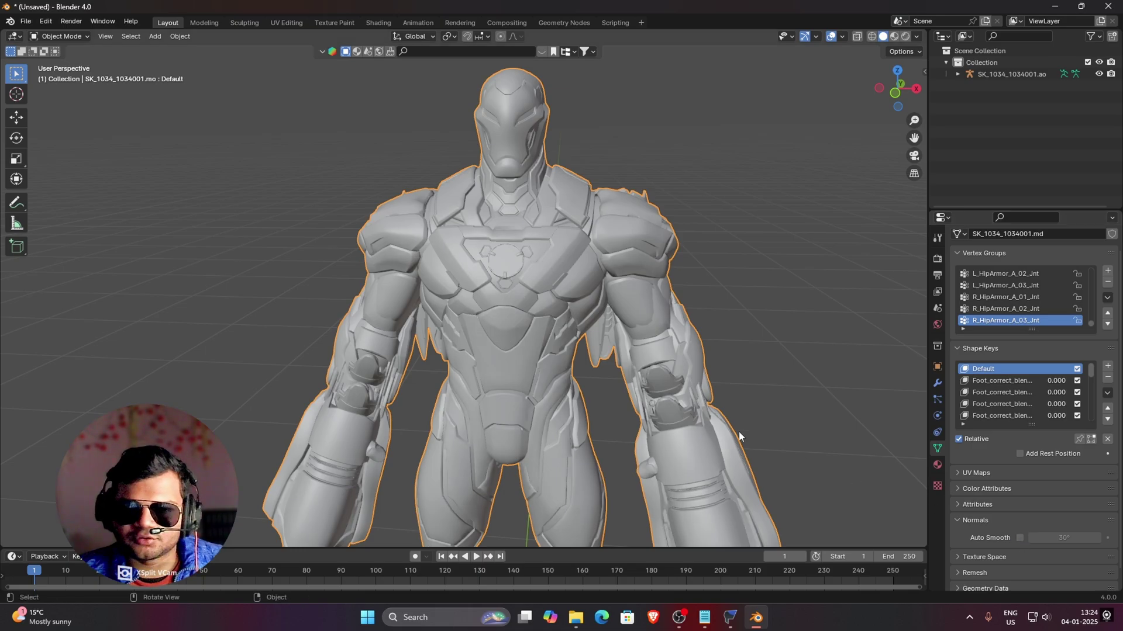
pyautogui.moveTo(738, 432); pyautogui.dragTo(520, 302, button='middle')
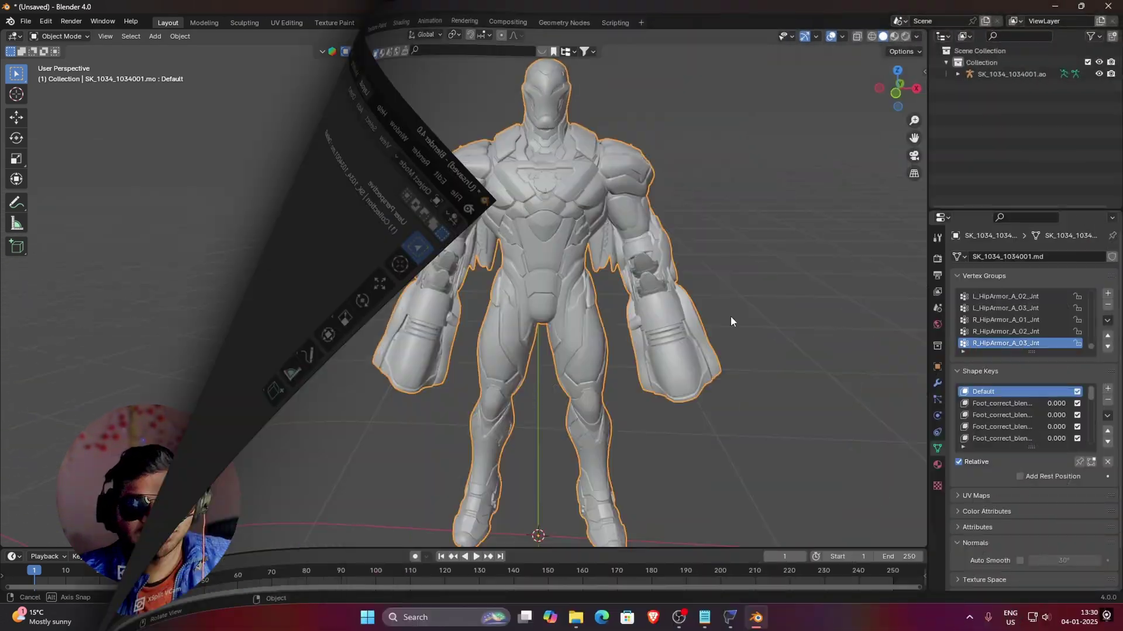
pyautogui.moveTo(731, 316); pyautogui.dragTo(563, 276, button='middle')
pyautogui.moveTo(577, 226); pyautogui.dragTo(739, 285, button='middle')
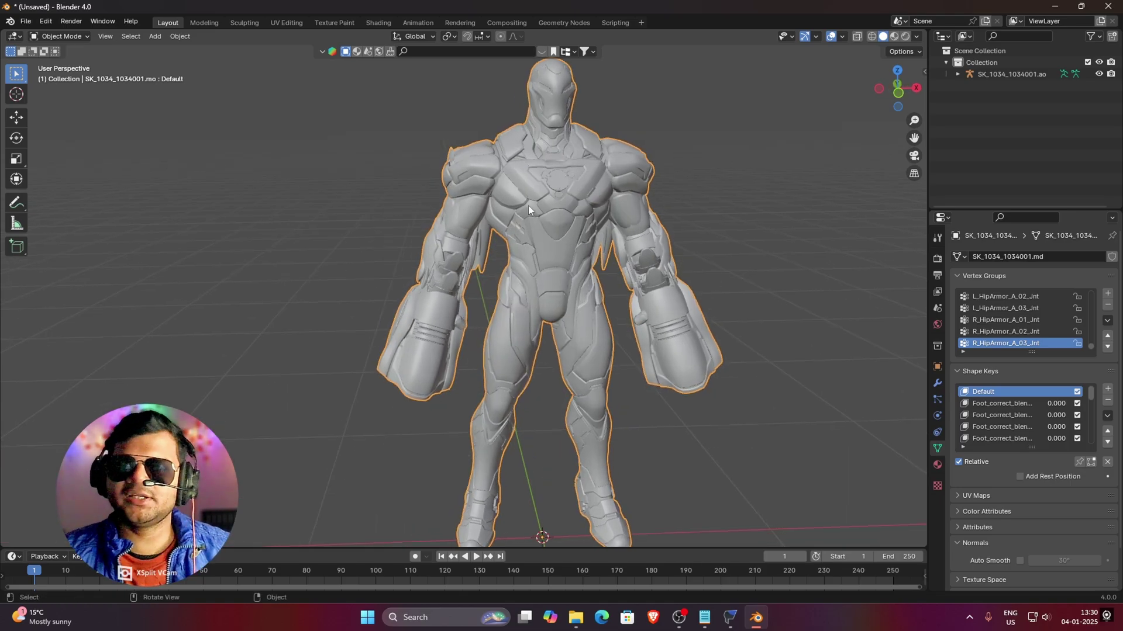
pyautogui.scroll(1, 546, 152)
pyautogui.scroll(-1, 756, 223)
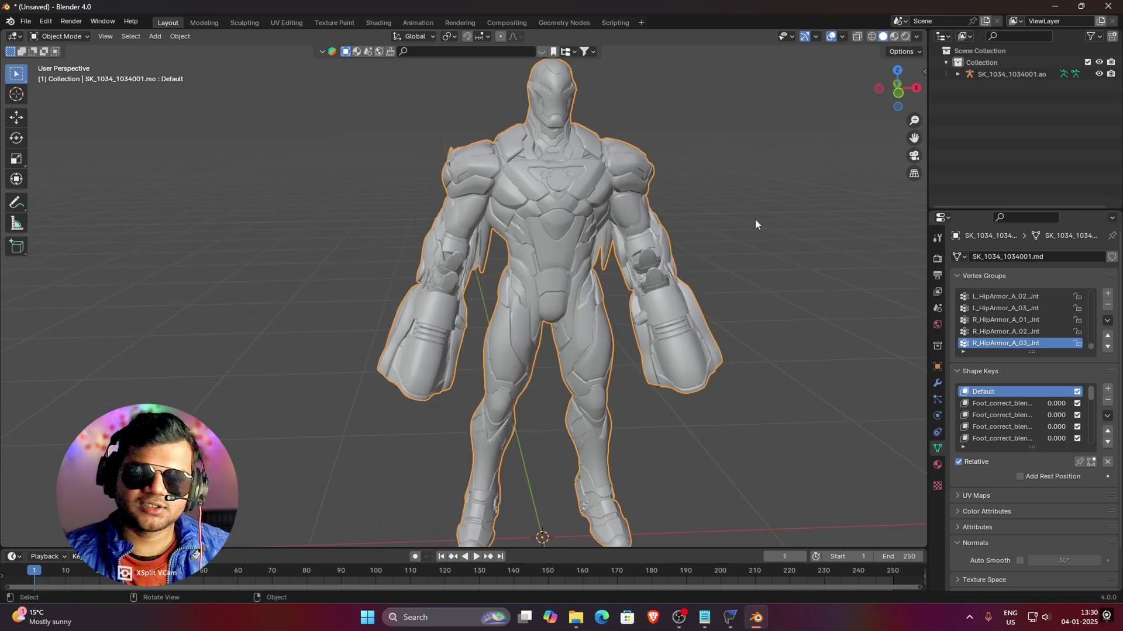
pyautogui.scroll(-1, 755, 224)
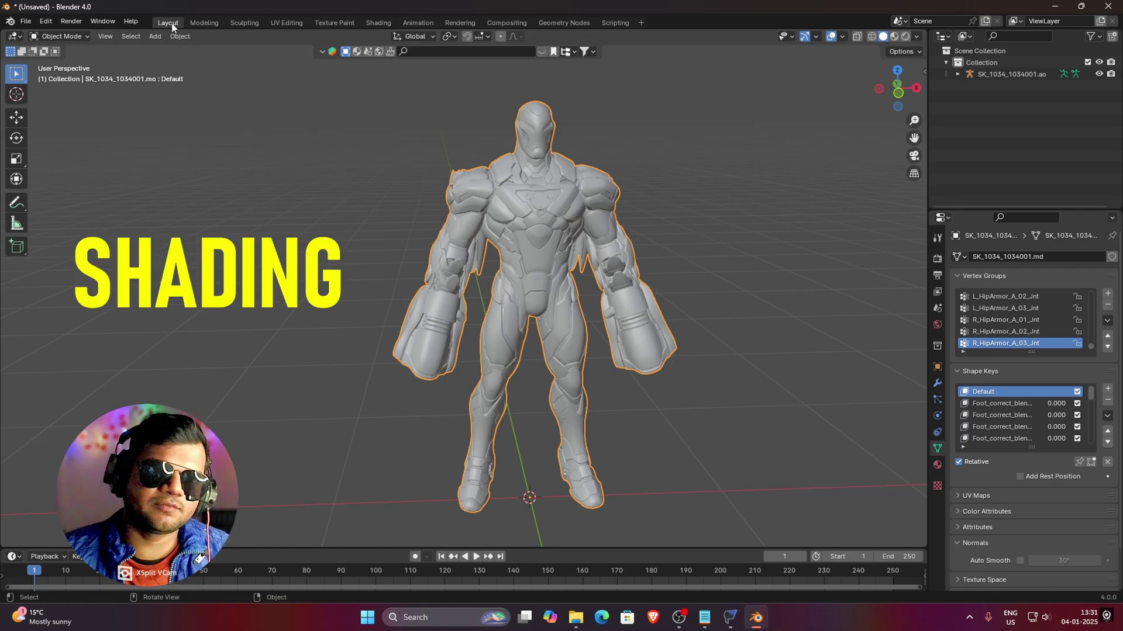
# - Switch to the Shading workspace and frame the character closely in its viewport
pyautogui.click(379, 23)
pyautogui.scroll(10, 609, 252)
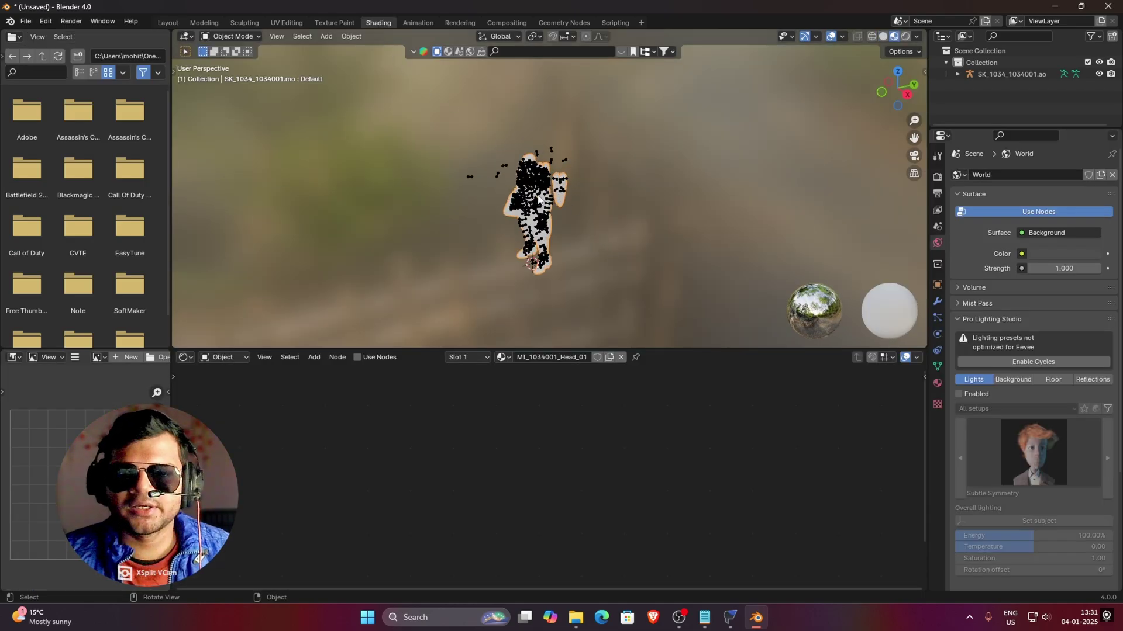
pyautogui.scroll(-3, 560, 205)
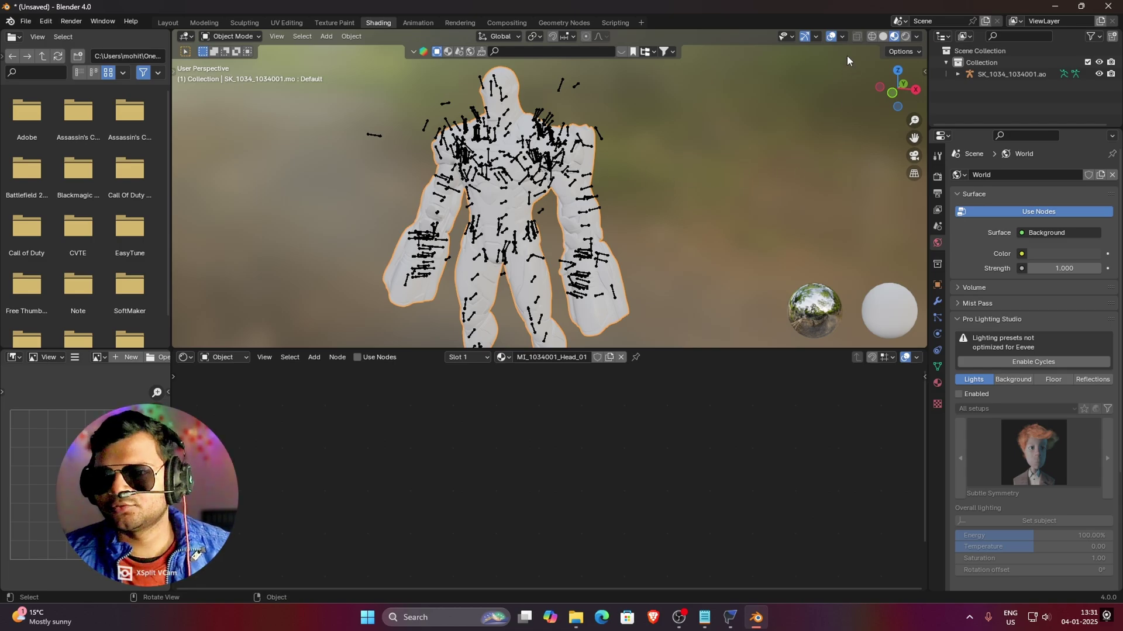
# - Hide the character's bones in the Shading viewport overlays
pyautogui.click(843, 37)
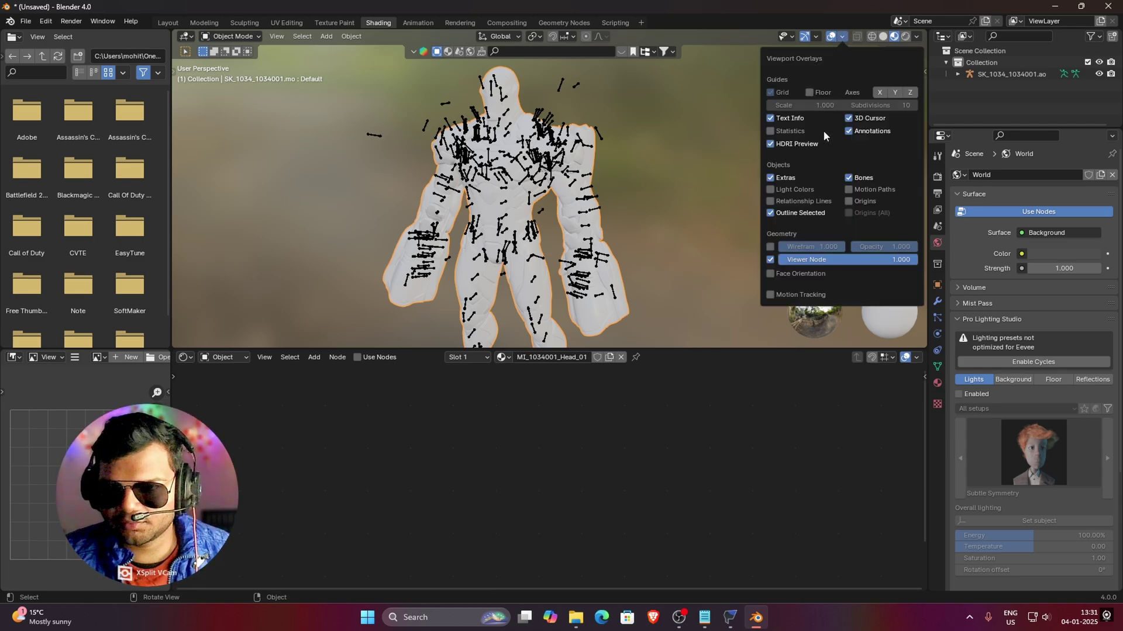
pyautogui.click(848, 179)
pyautogui.moveTo(415, 199); pyautogui.dragTo(445, 205, button='middle')
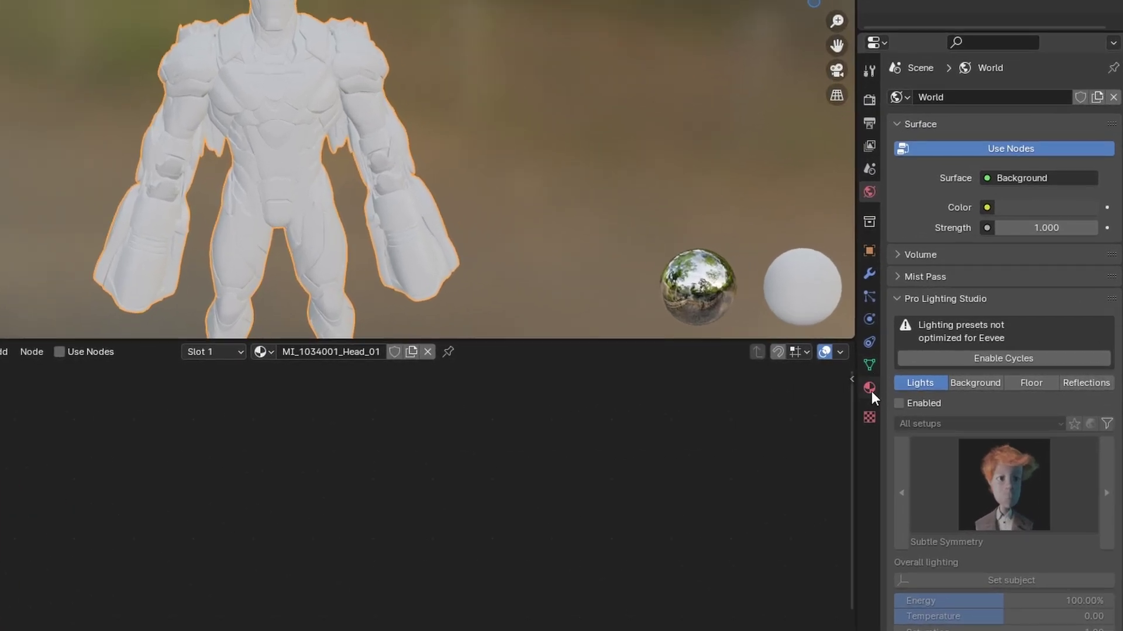
# - Show the character's material properties and look through its list of material slots
pyautogui.click(870, 388)
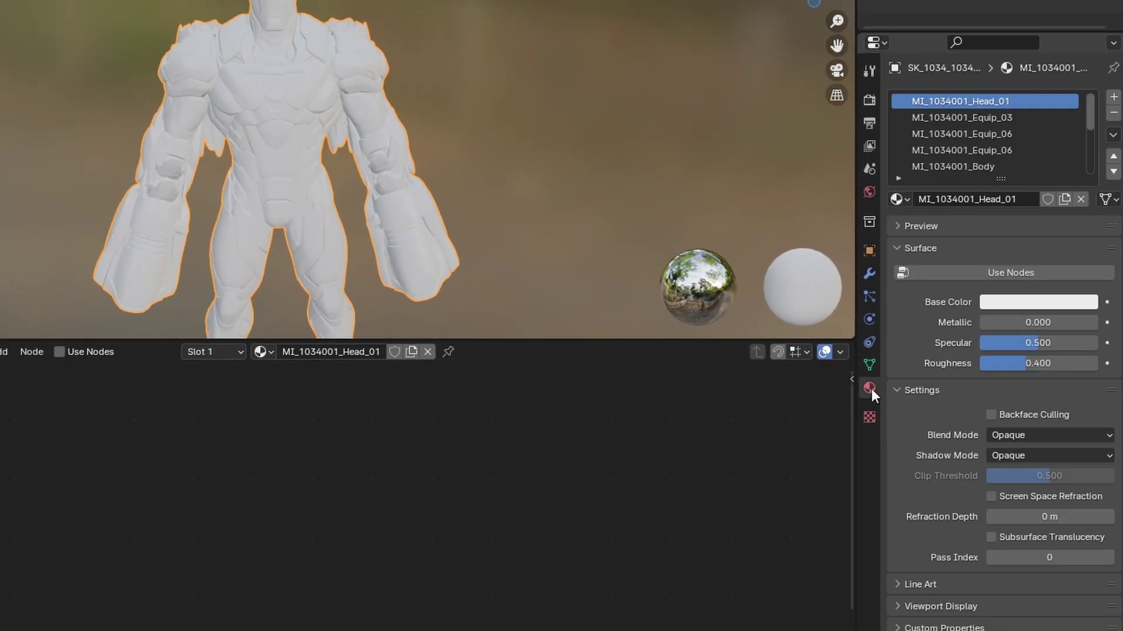
pyautogui.scroll(-5, 1000, 114)
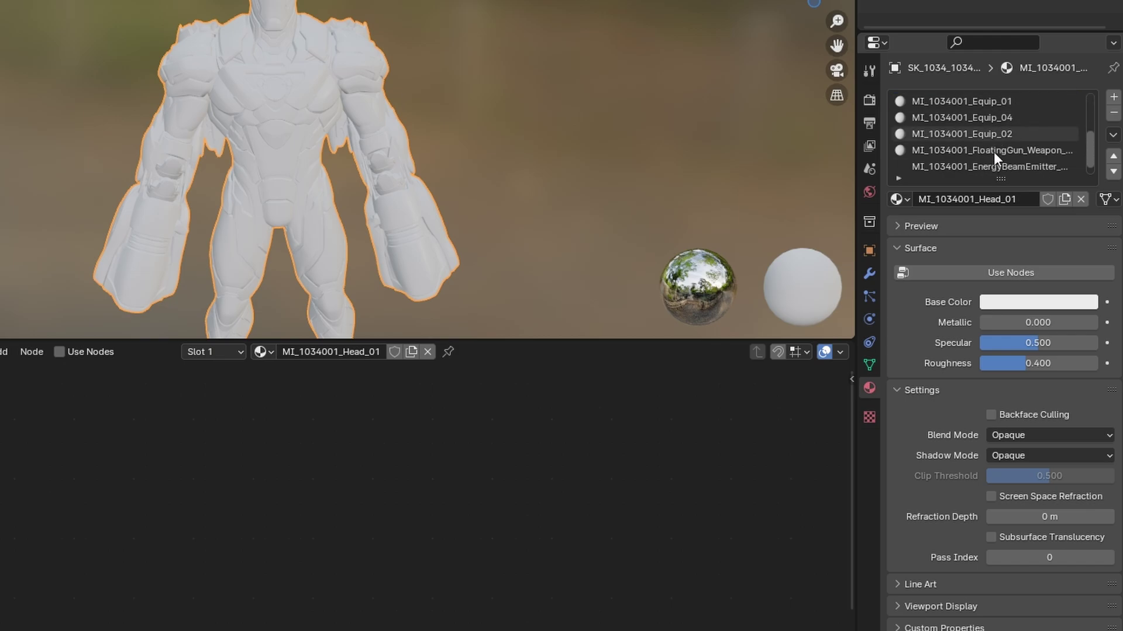
pyautogui.scroll(5, 998, 120)
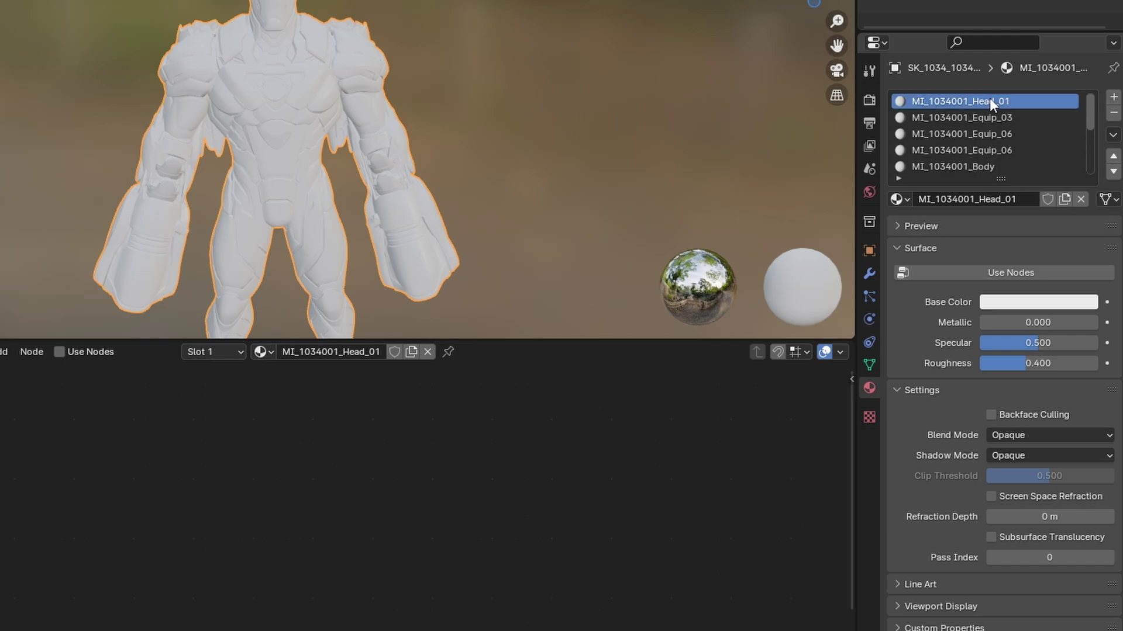
pyautogui.scroll(-2, 1001, 136)
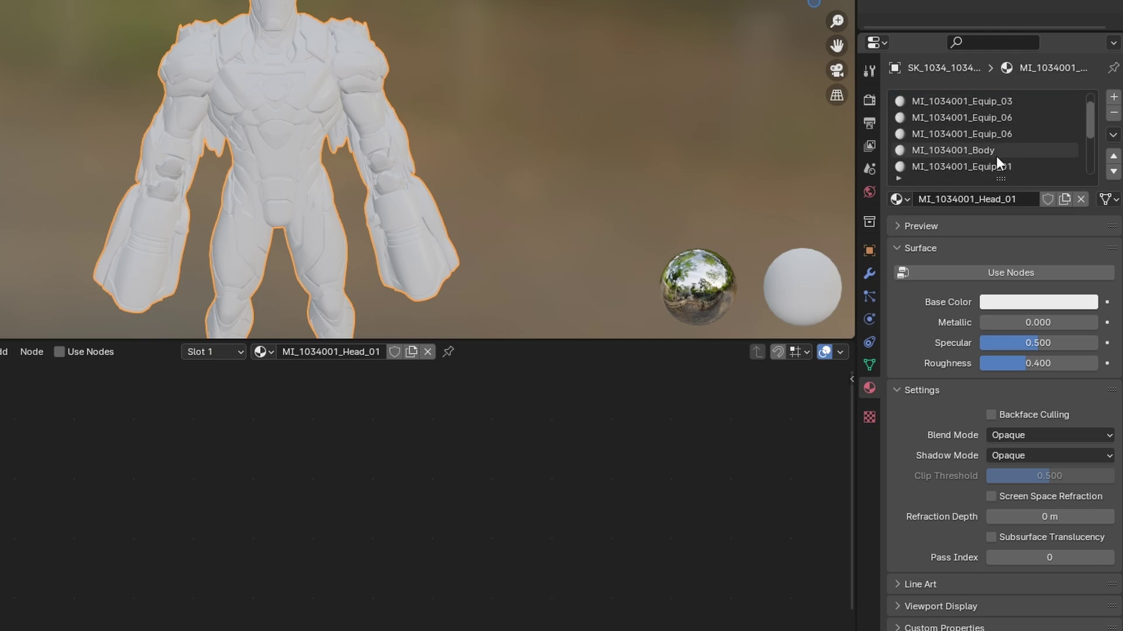
pyautogui.scroll(2, 1016, 148)
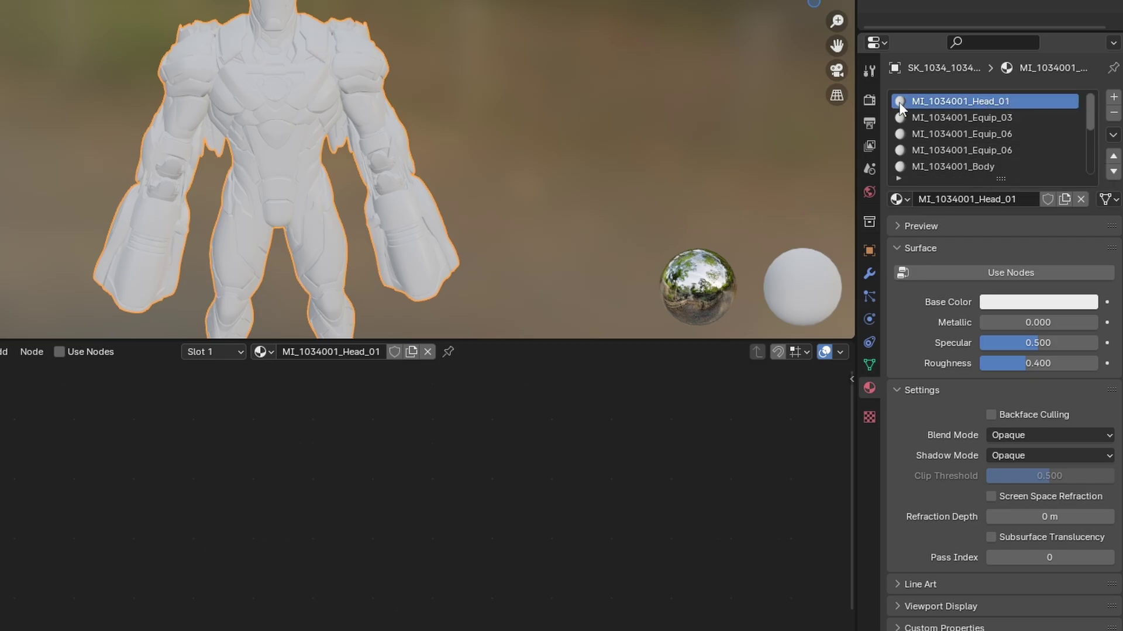
pyautogui.scroll(3, 238, 83)
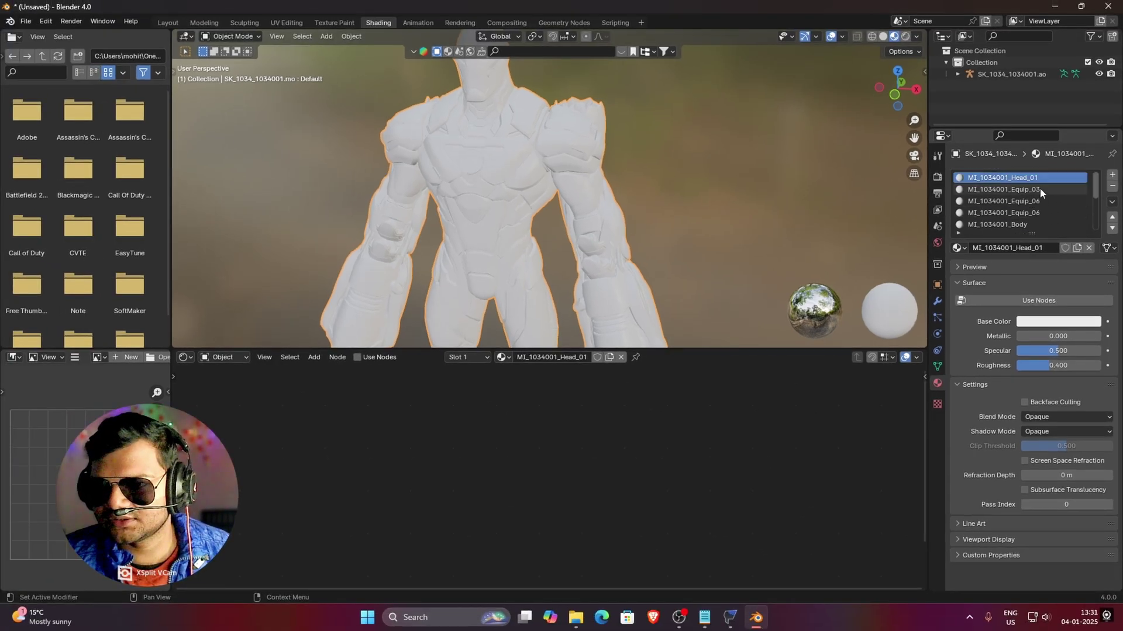
pyautogui.moveTo(409, 170); pyautogui.dragTo(476, 169, button='middle')
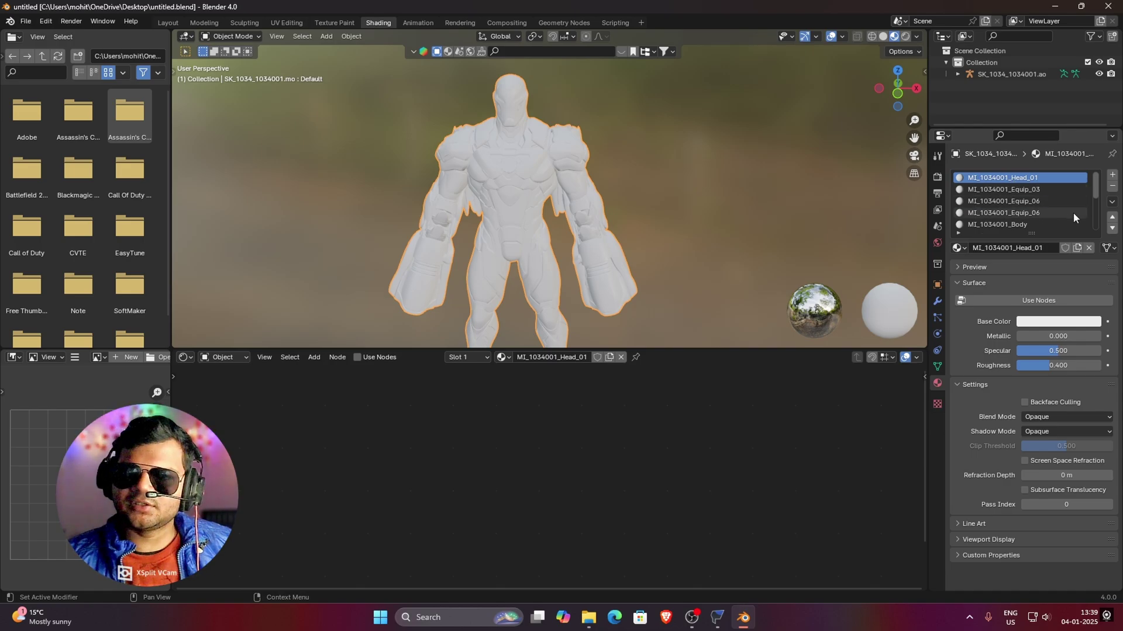
# - Make MI_1034001_Head_01 the active material slot and enable nodes for that material
pyautogui.click(1040, 191)
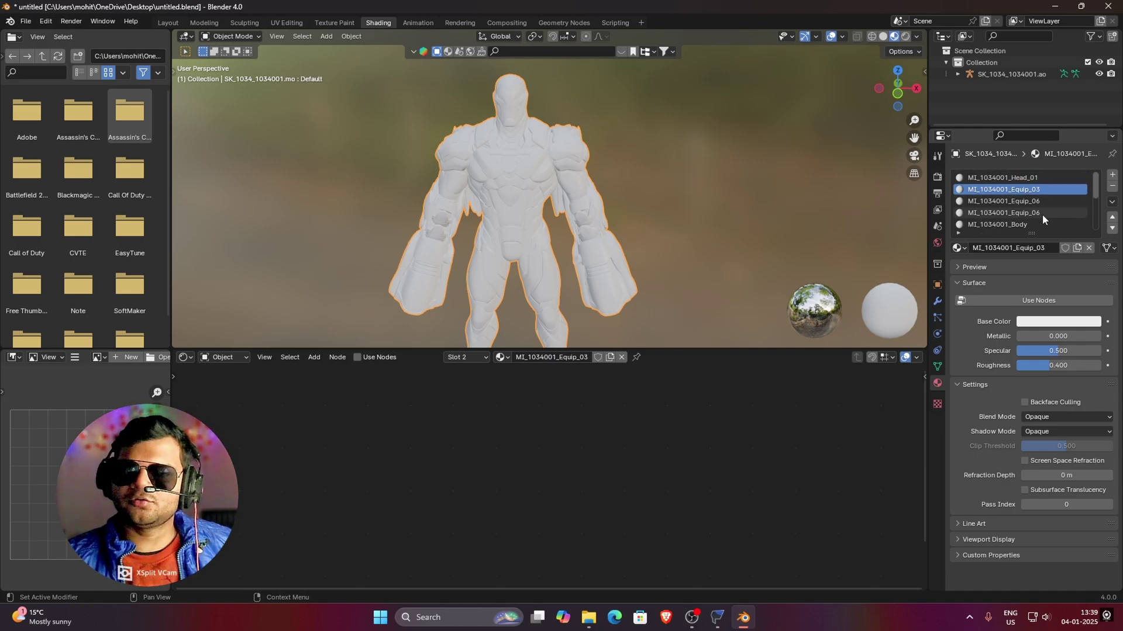
pyautogui.click(1038, 176)
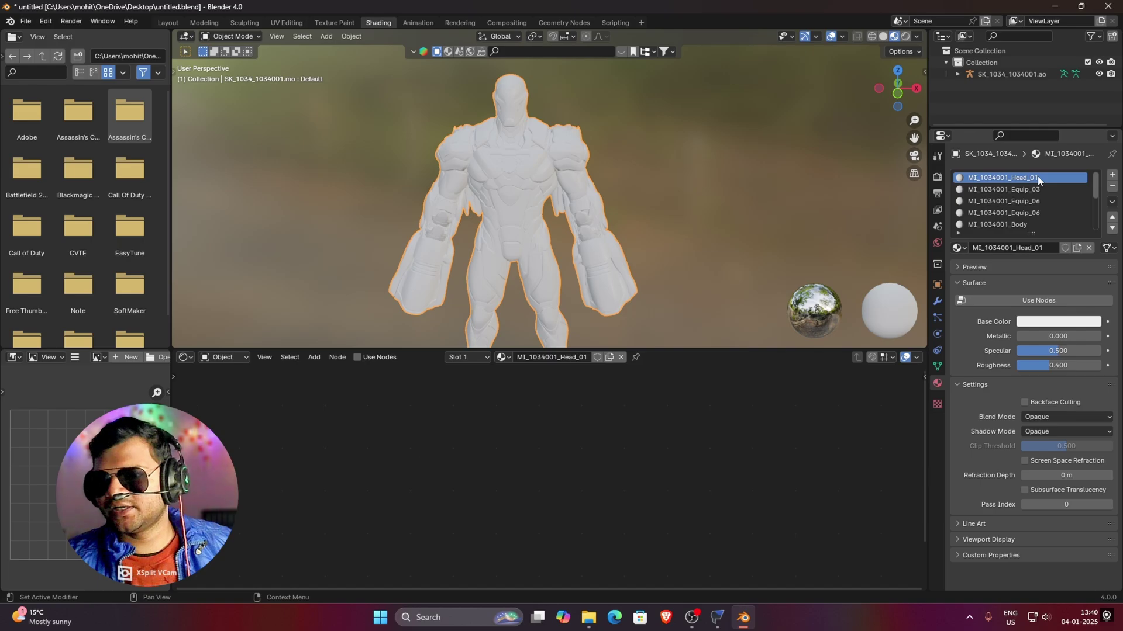
pyautogui.click(355, 357)
pyautogui.moveTo(534, 429); pyautogui.dragTo(546, 464, button='middle')
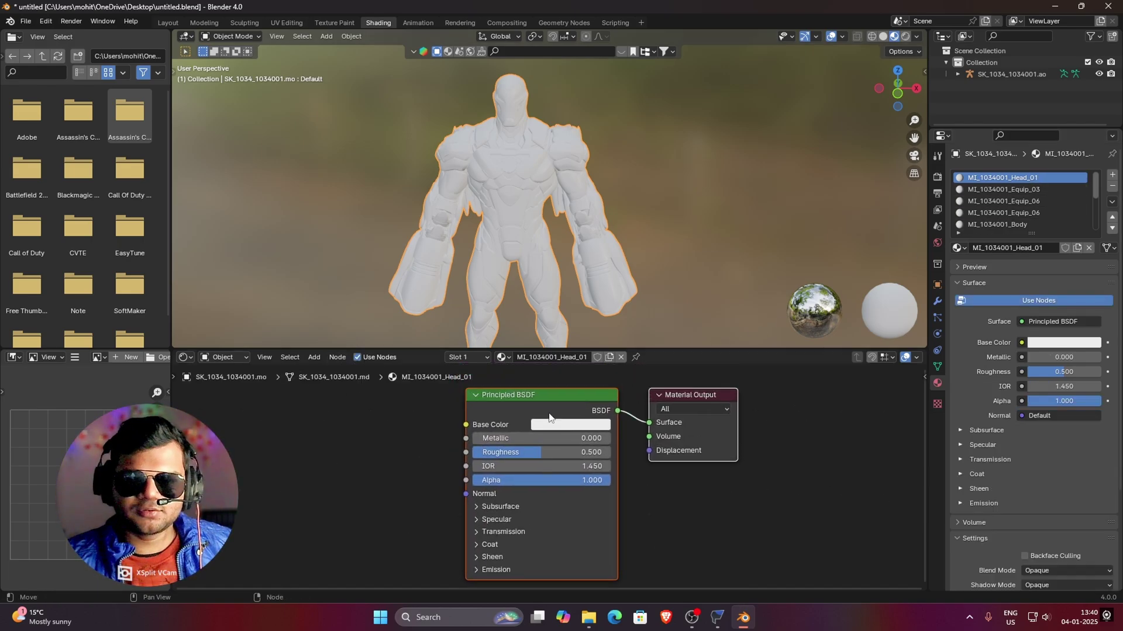
# - Give the head material's Principled BSDF a red base color, metallic 0.686 and roughness 0.186, and inspect the head up close
pyautogui.click(533, 402)
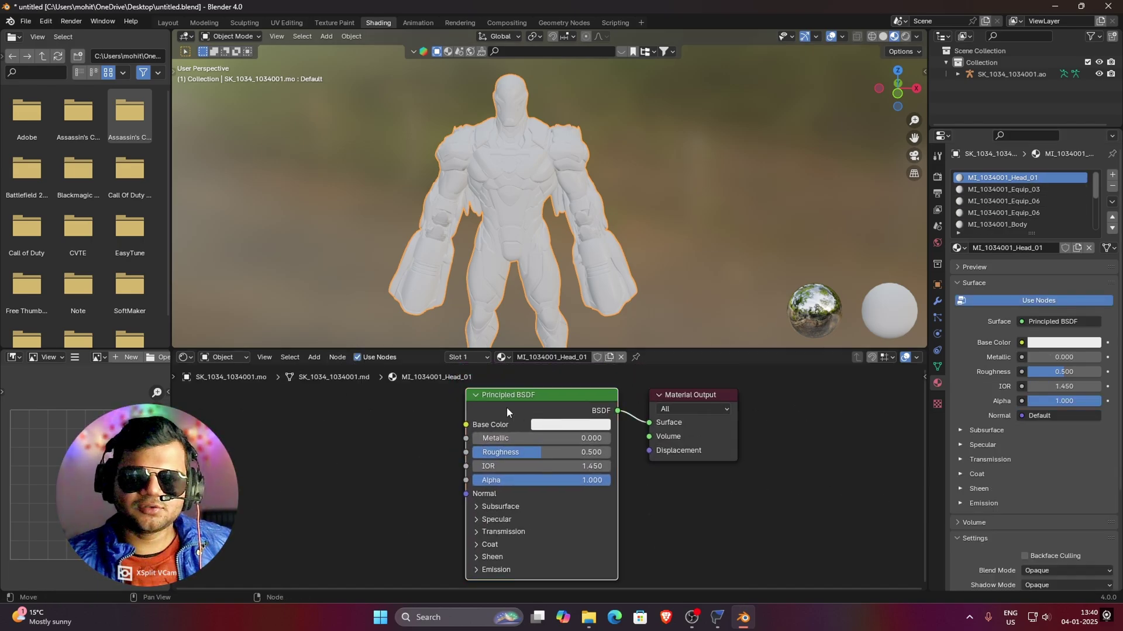
pyautogui.click(569, 425)
pyautogui.click(591, 345)
pyautogui.moveTo(535, 452); pyautogui.dragTo(584, 438)
pyautogui.scroll(3, 539, 167)
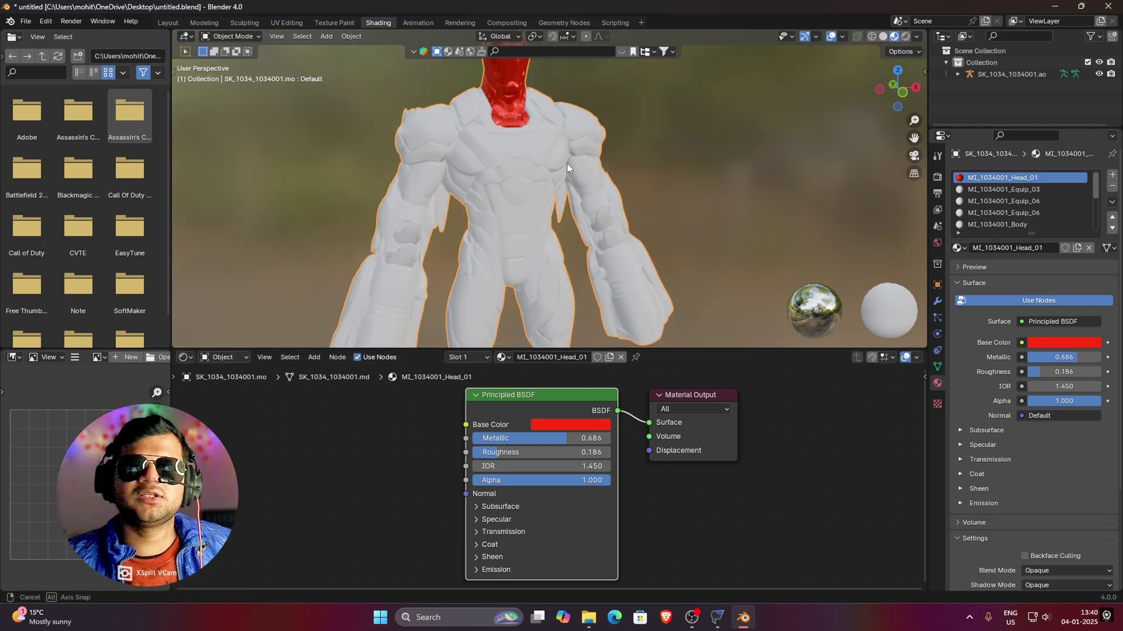
pyautogui.moveTo(919, 137); pyautogui.dragTo(628, 213)
pyautogui.scroll(2, 628, 212)
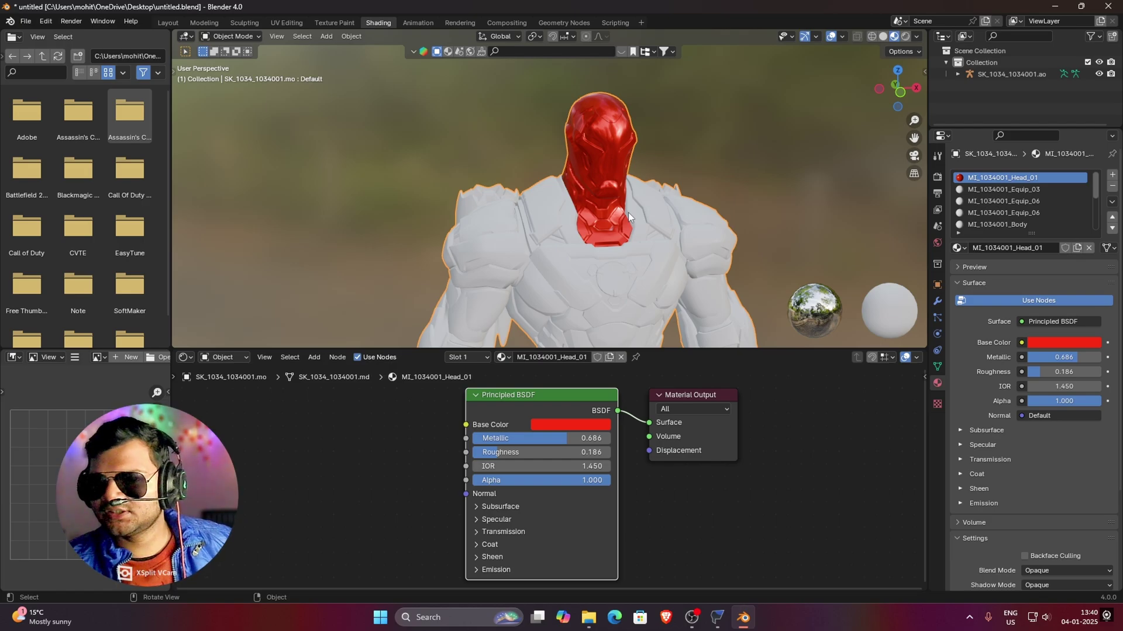
# - Switch to FModel and save the packages' textures from the Textures folder of character 1034001
pyautogui.hotkey('alt', 'Tab')
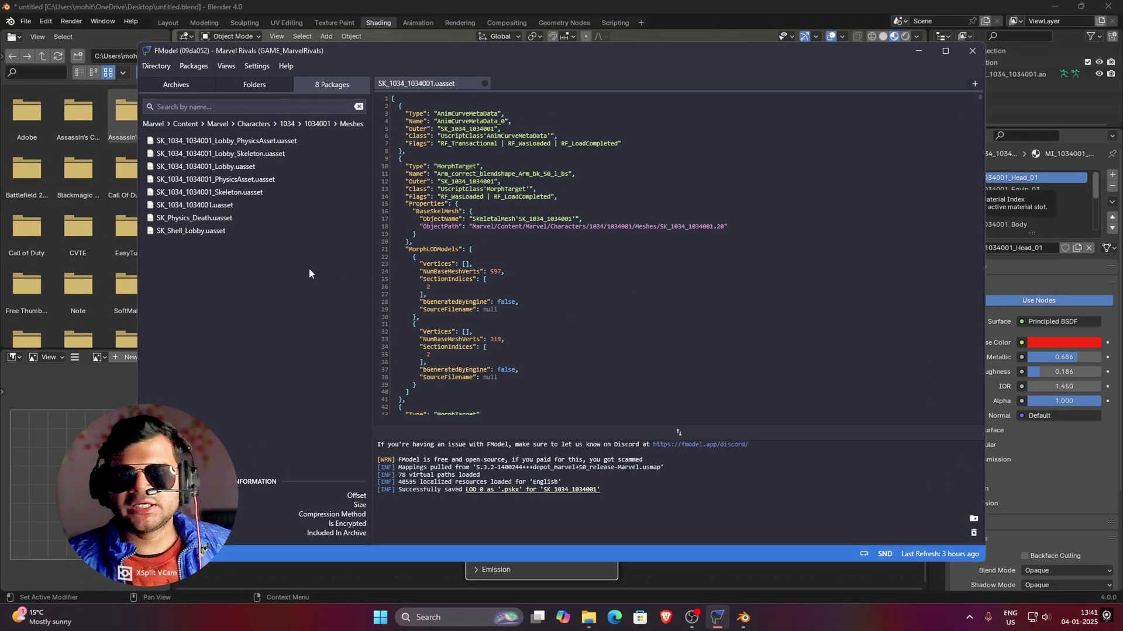
pyautogui.click(251, 86)
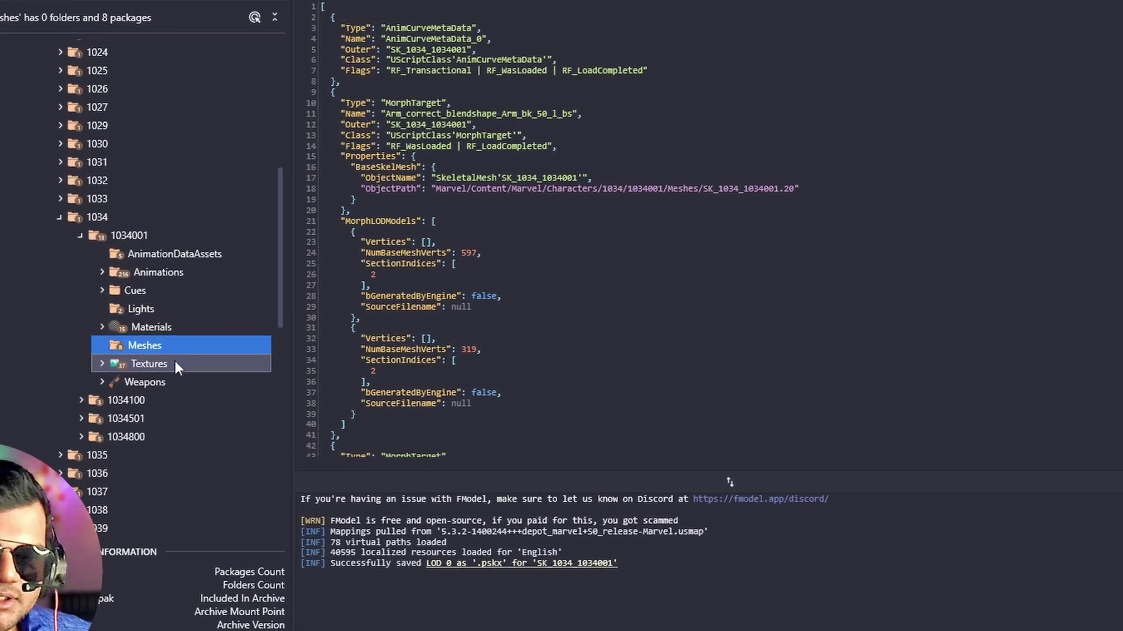
pyautogui.click(121, 369)
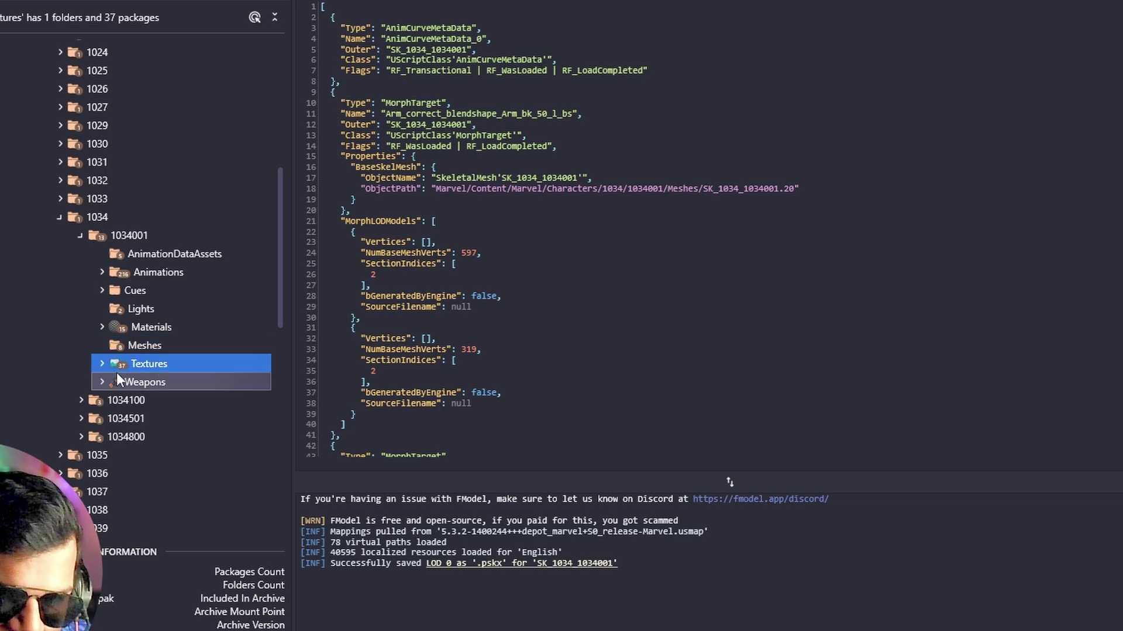
pyautogui.rightClick(174, 364)
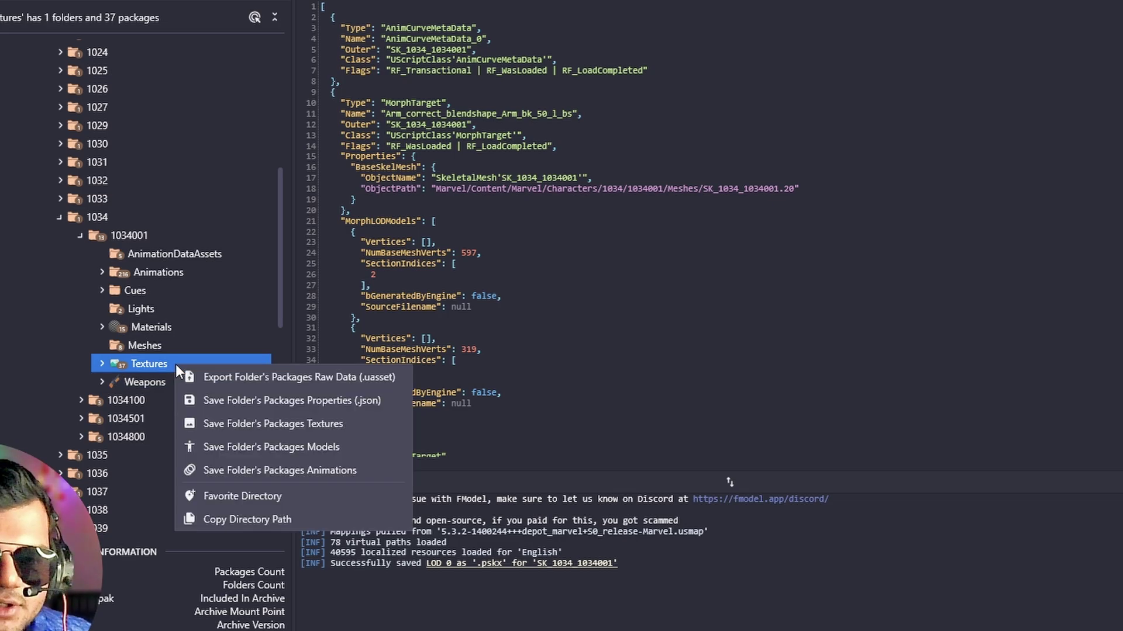
pyautogui.click(314, 424)
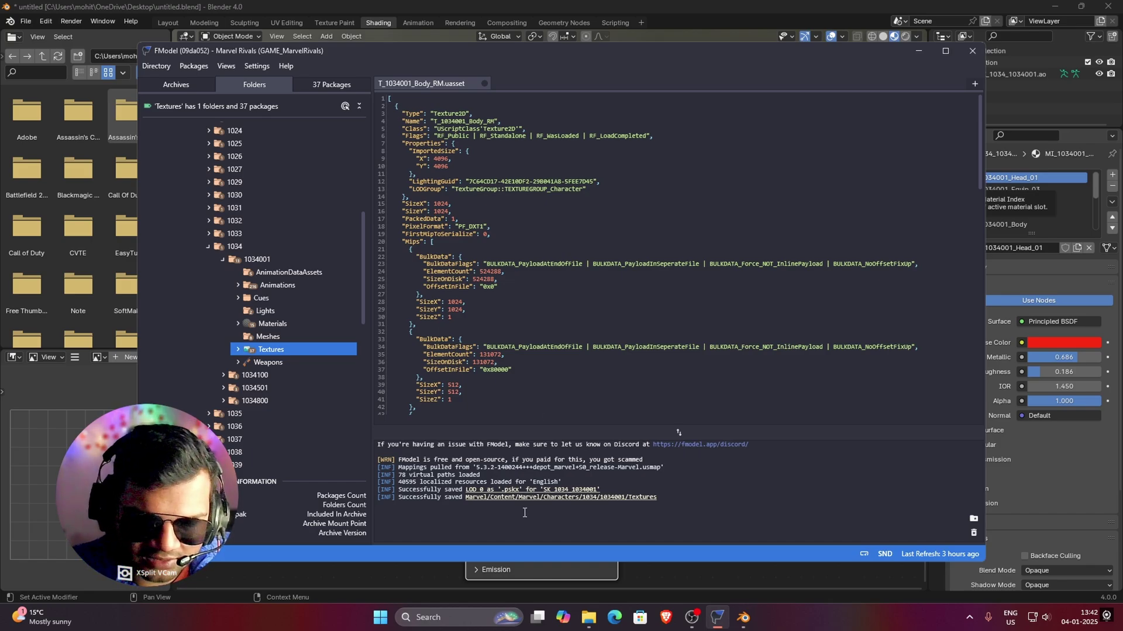
# - Open the export location in File Explorer and go to Marvel\Content\Marvel\Characters\1034\1034001\Textures
pyautogui.click(639, 498)
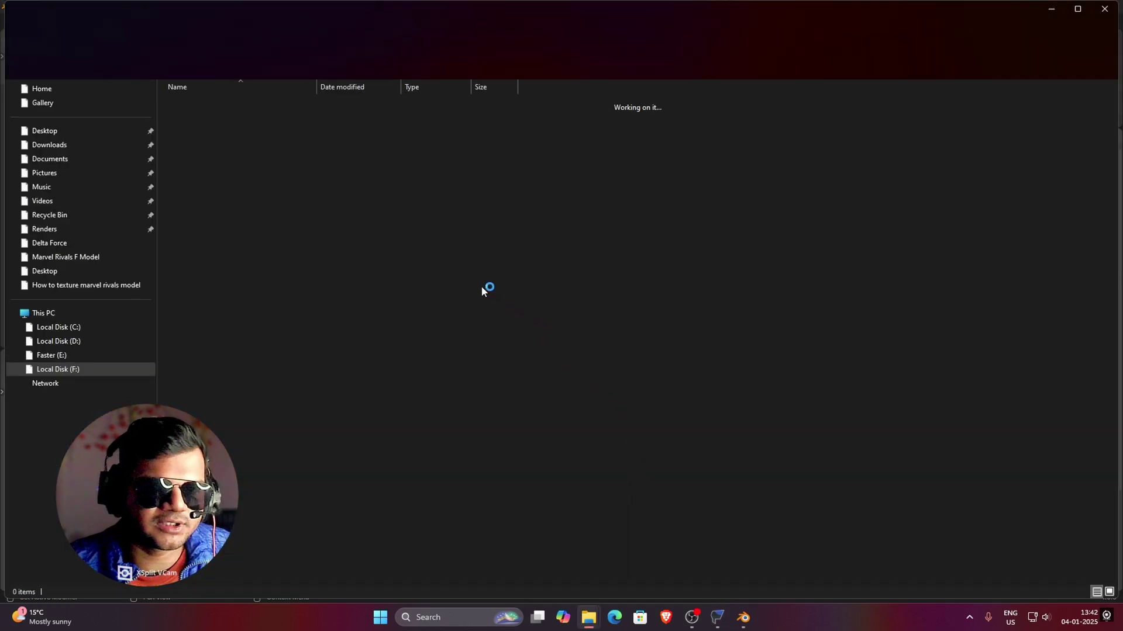
pyautogui.doubleClick(212, 129)
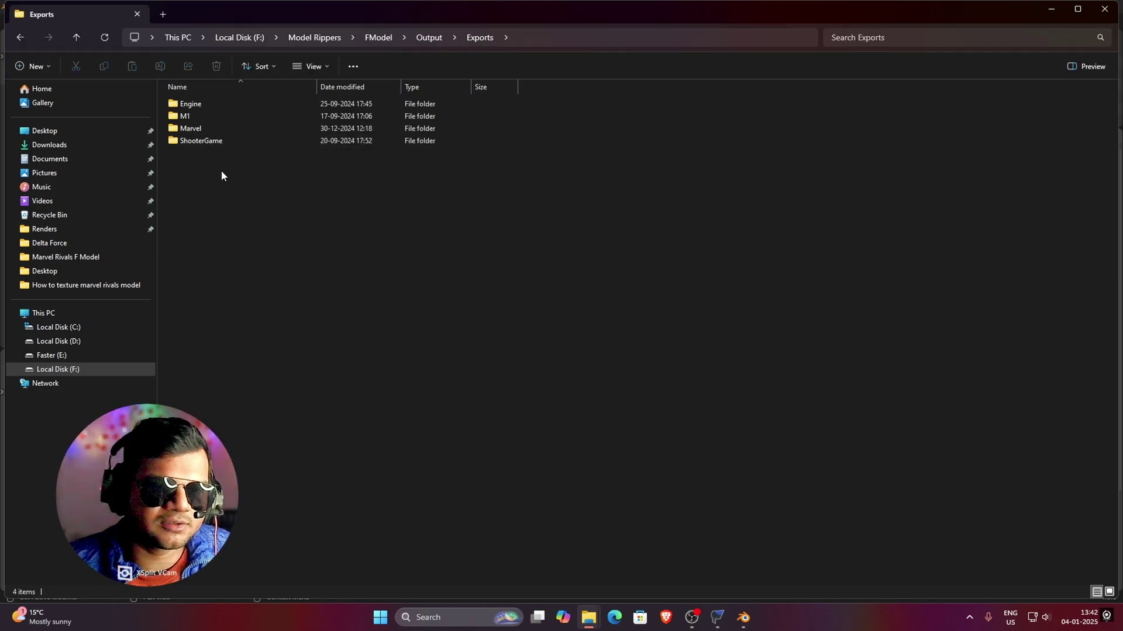
pyautogui.doubleClick(219, 108)
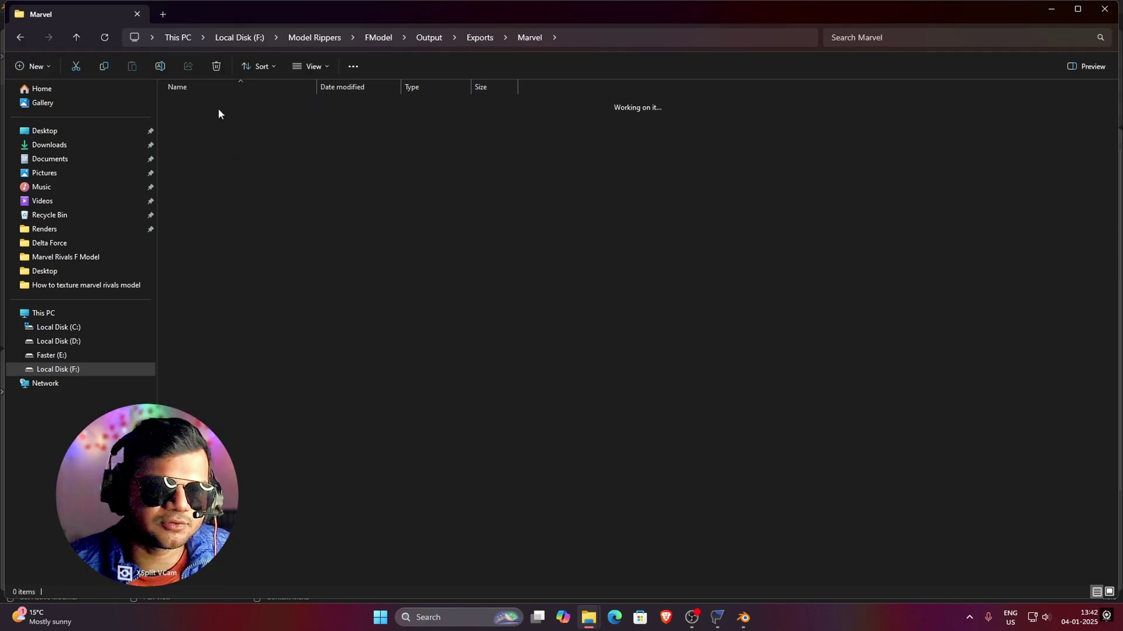
pyautogui.doubleClick(211, 107)
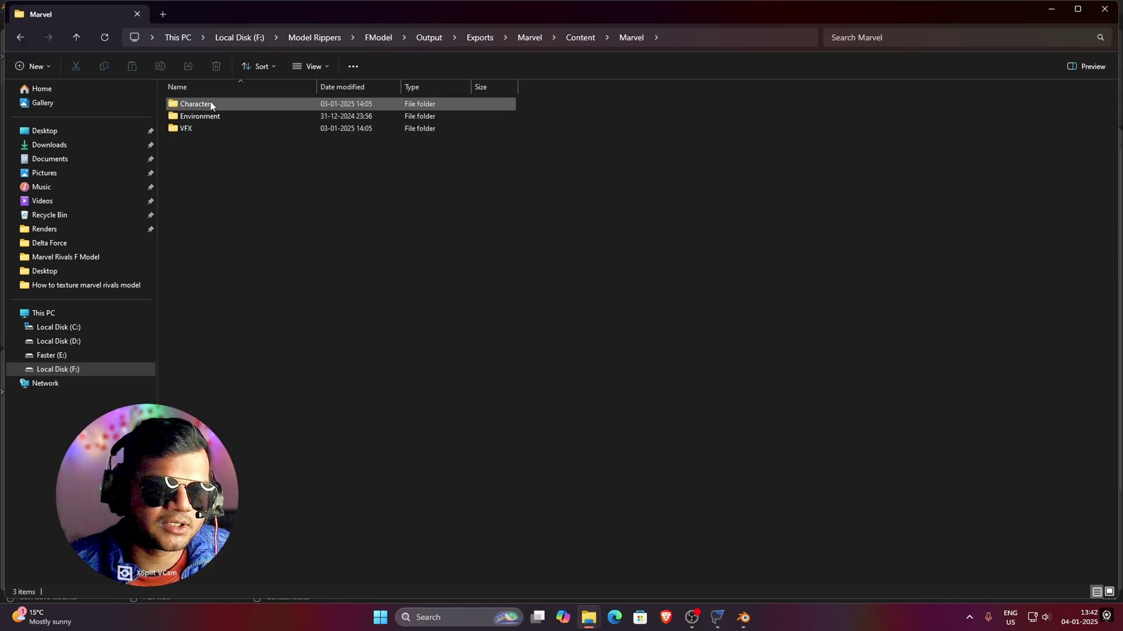
pyautogui.doubleClick(211, 106)
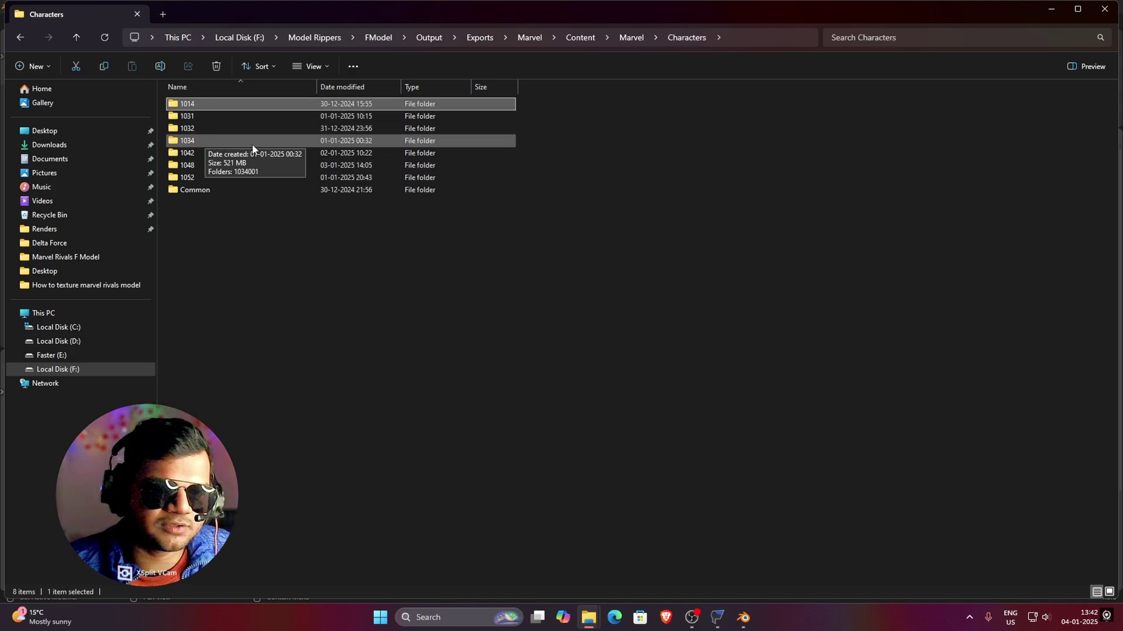
pyautogui.doubleClick(212, 140)
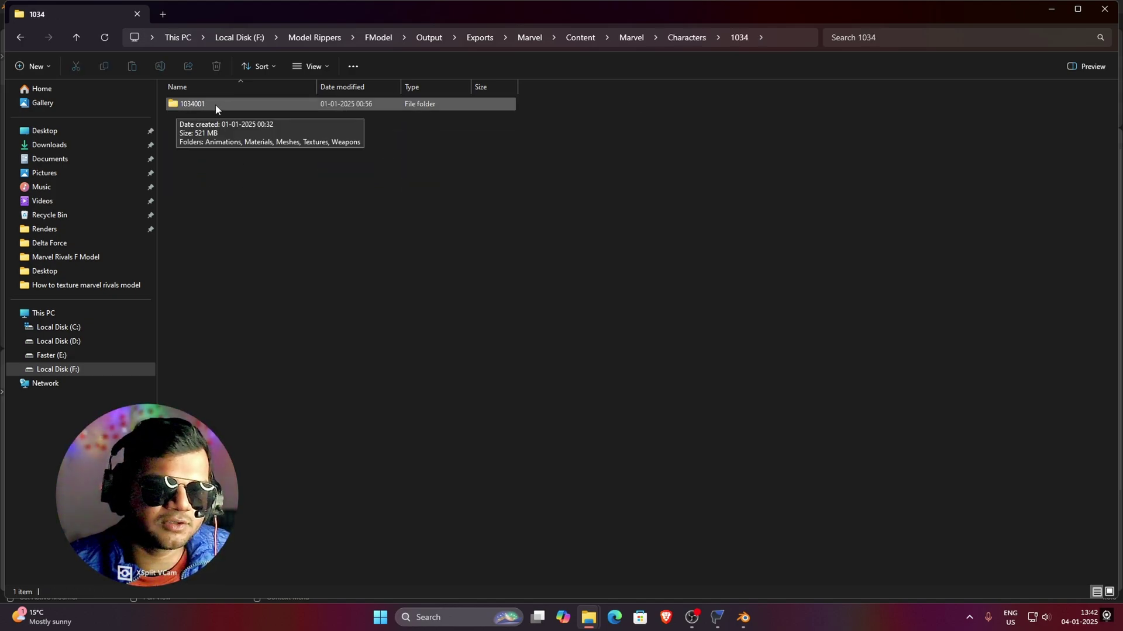
pyautogui.doubleClick(215, 104)
pyautogui.doubleClick(208, 142)
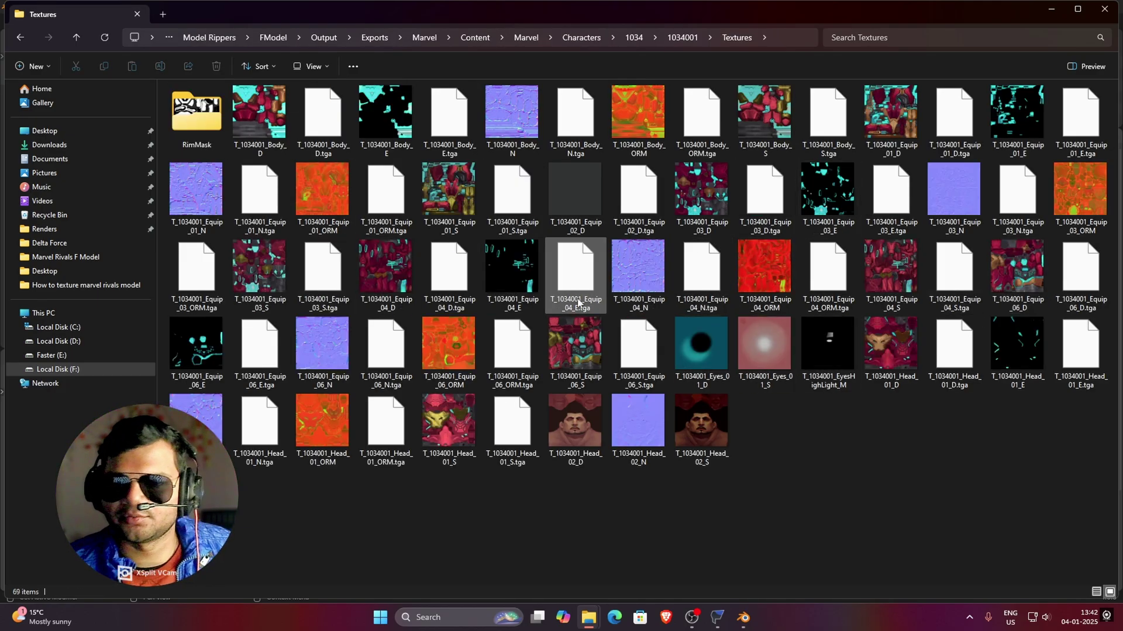
# - Copy the Textures folder path, load it in Blender's Shading file browser and display the files as a horizontal list
pyautogui.click(782, 38)
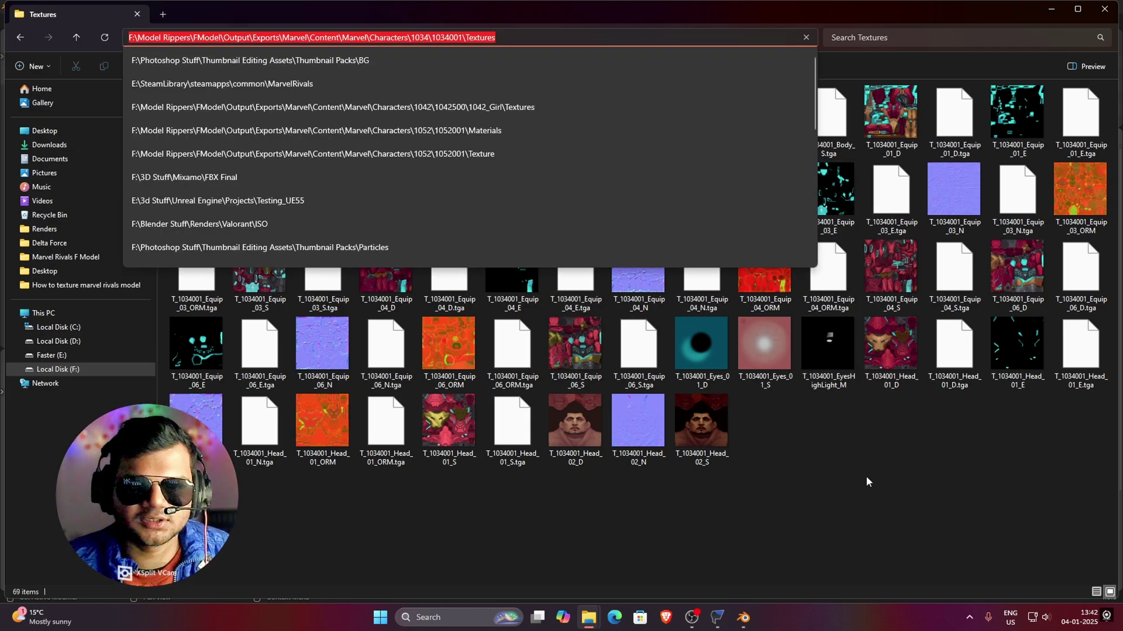
pyautogui.hotkey('alt', 'Tab')
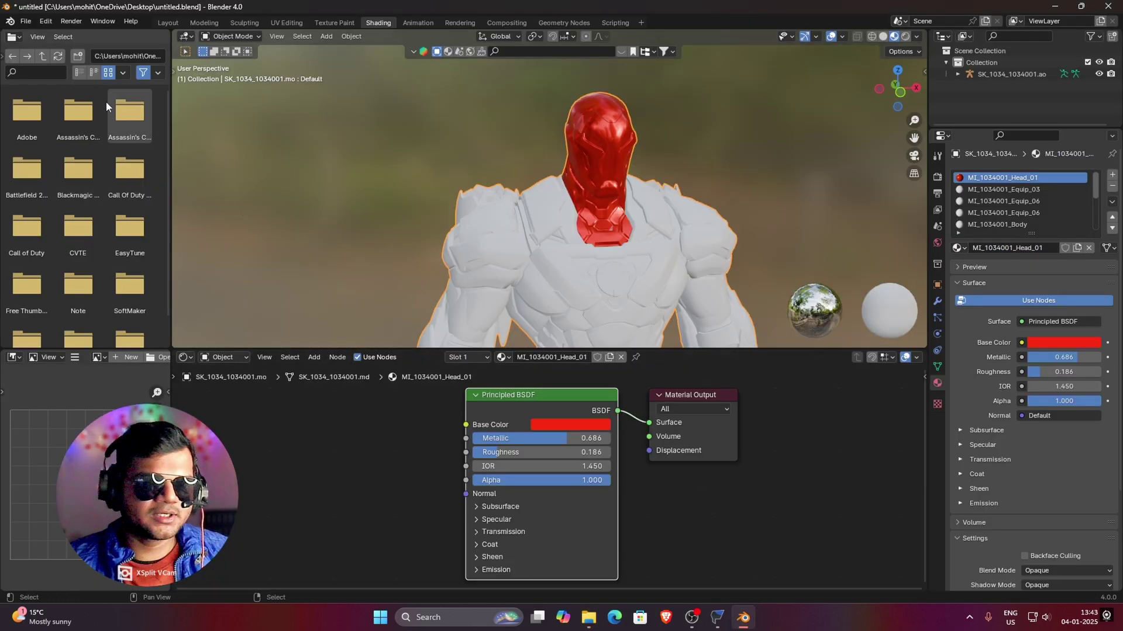
pyautogui.click(127, 56)
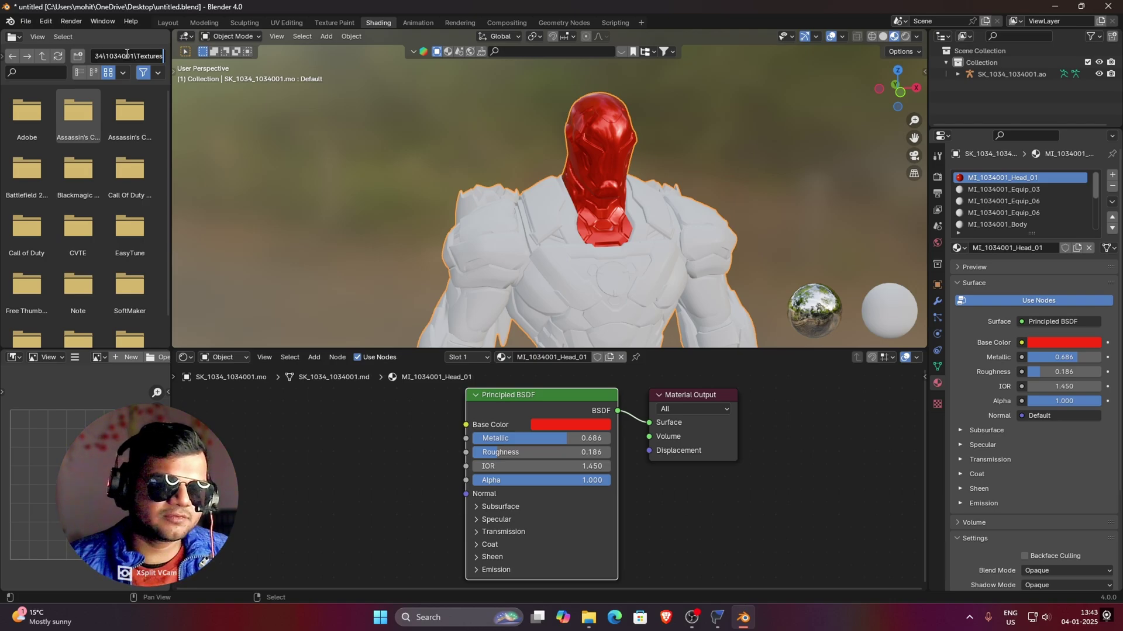
pyautogui.press('Return')
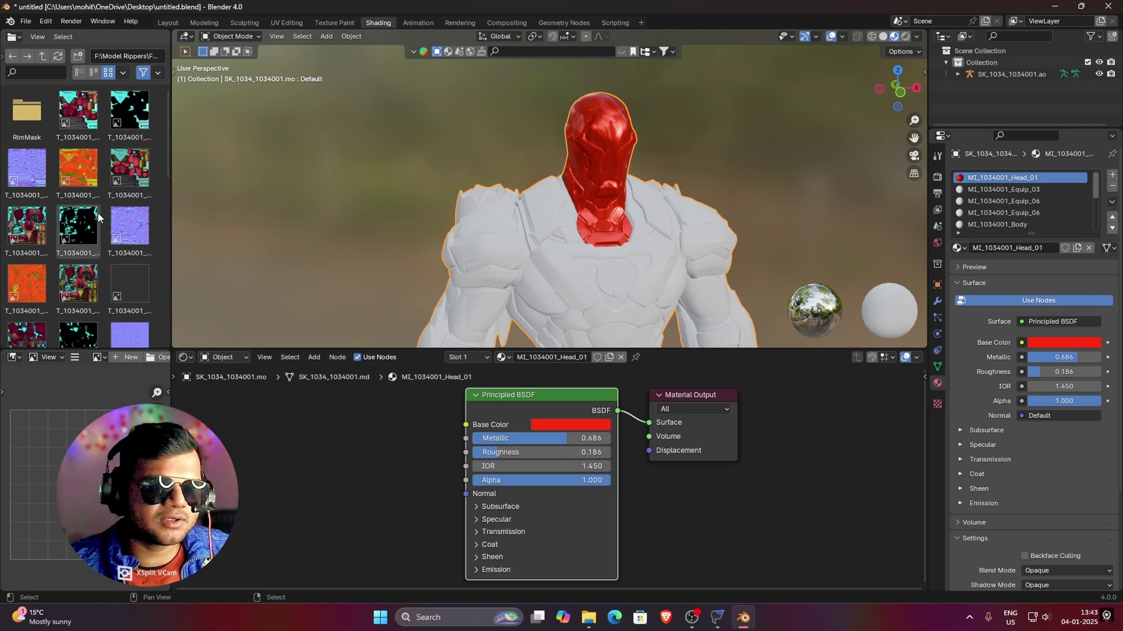
pyautogui.click(93, 73)
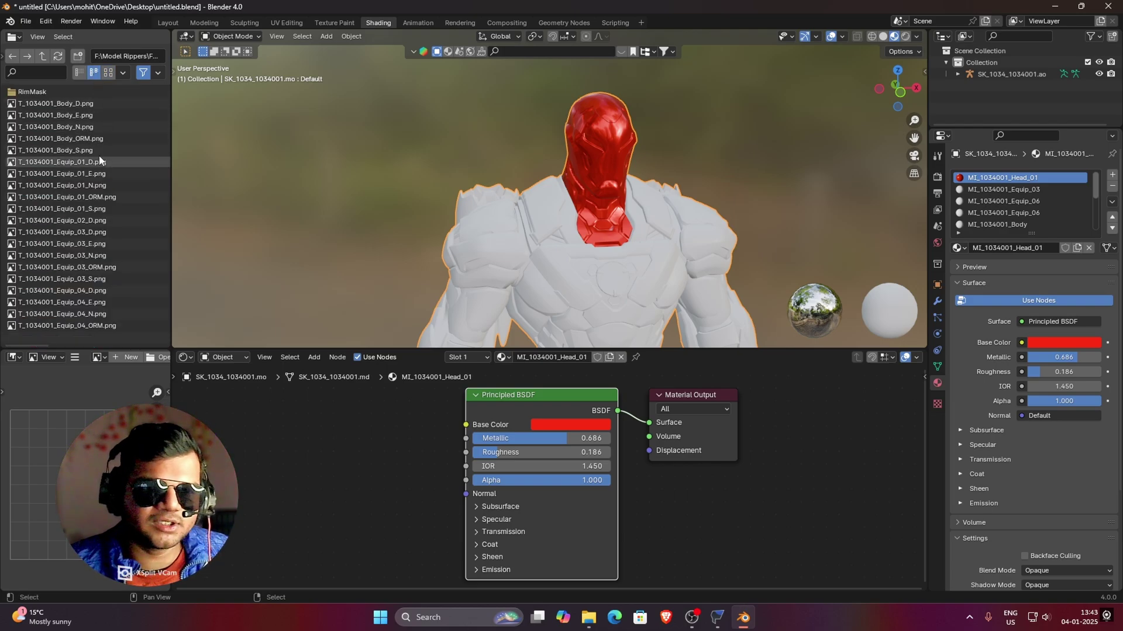
# - Look through the exported texture files for the maps that match the Head_01 material
pyautogui.hscroll(5, 93, 175)
pyautogui.hscroll(-5, 99, 238)
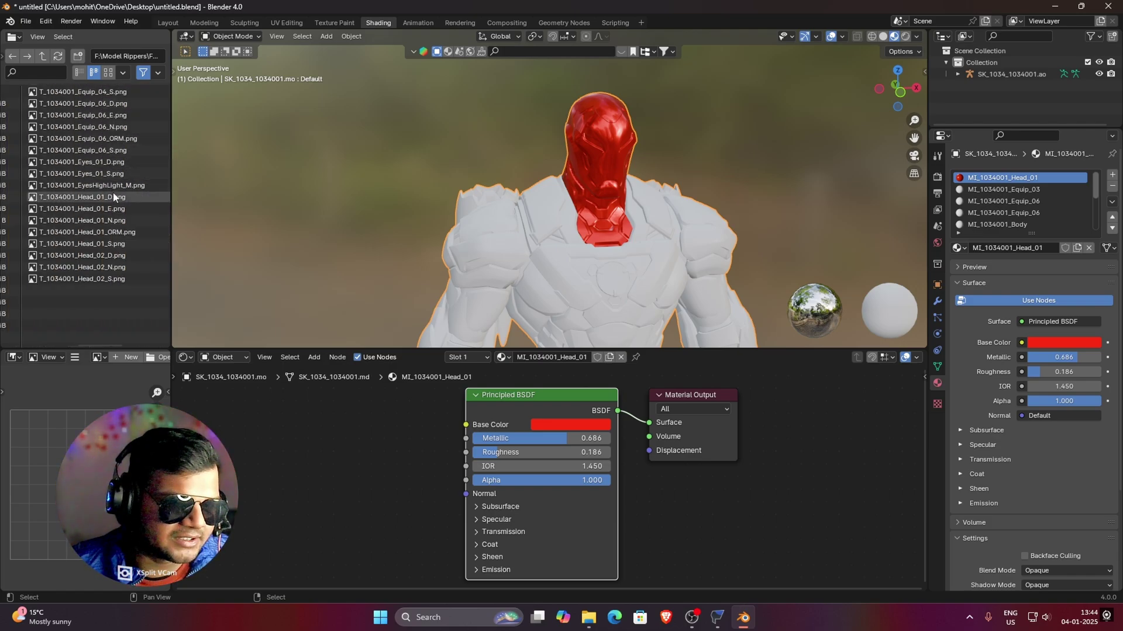
pyautogui.hscroll(-5, 121, 201)
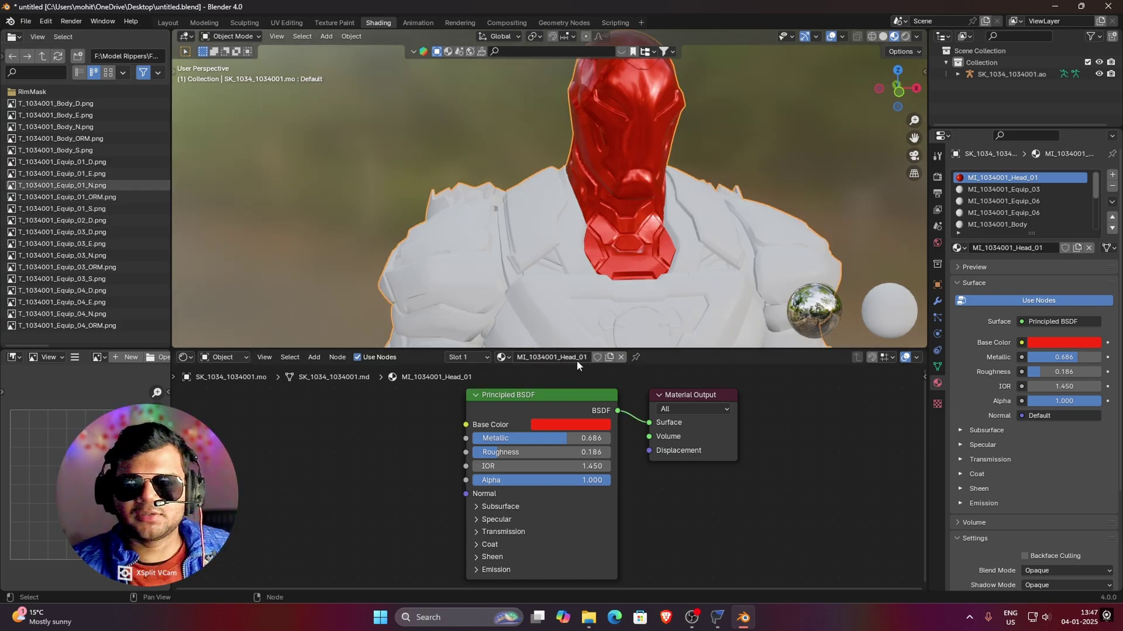
pyautogui.hscroll(2, 83, 199)
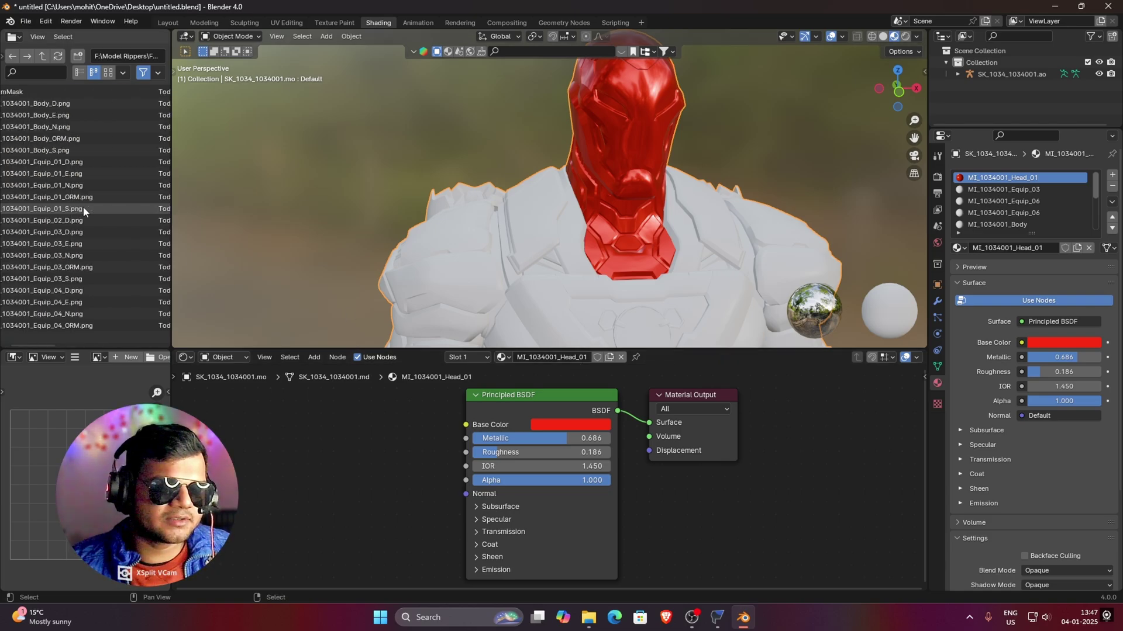
# - Filter the exported texture files by "Head"
pyautogui.hscroll(-2, 83, 209)
pyautogui.write('Head')
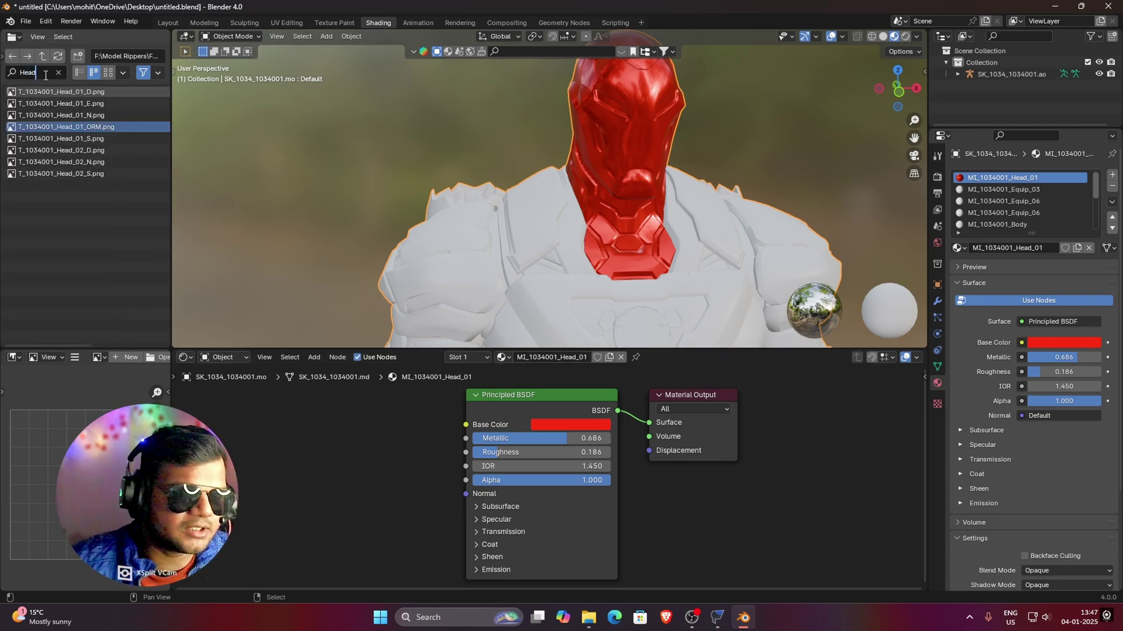
pyautogui.press('Return')
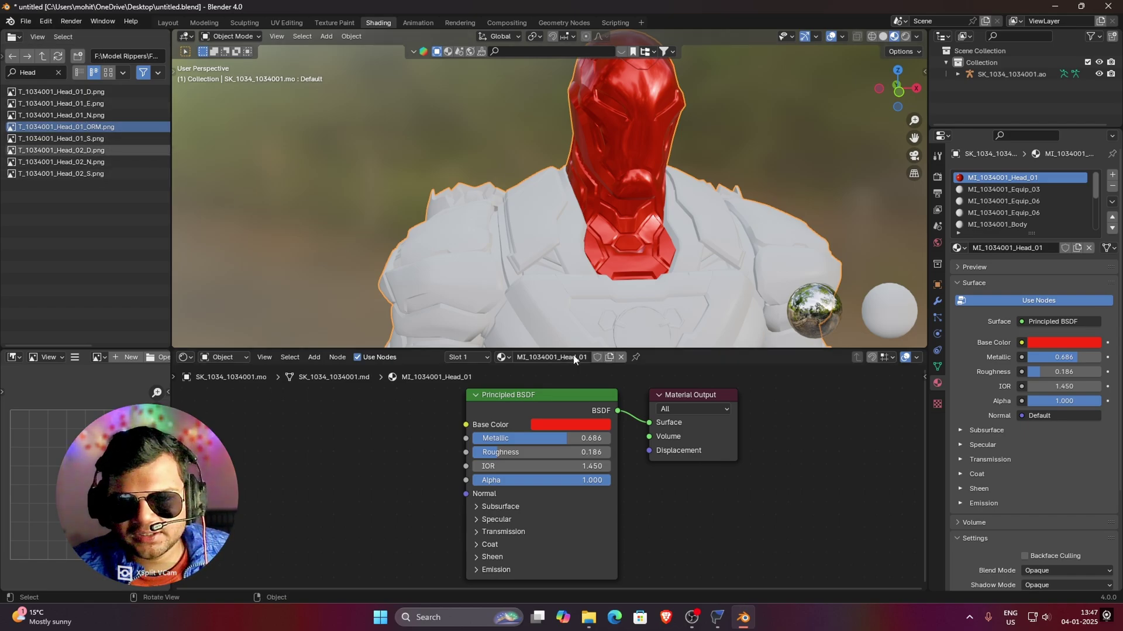
# - Add T_1034001_Head_01_D.png to the Head_01 material, connect its Color to the Principled BSDF's Base Color and collapse the image node
pyautogui.click(85, 94)
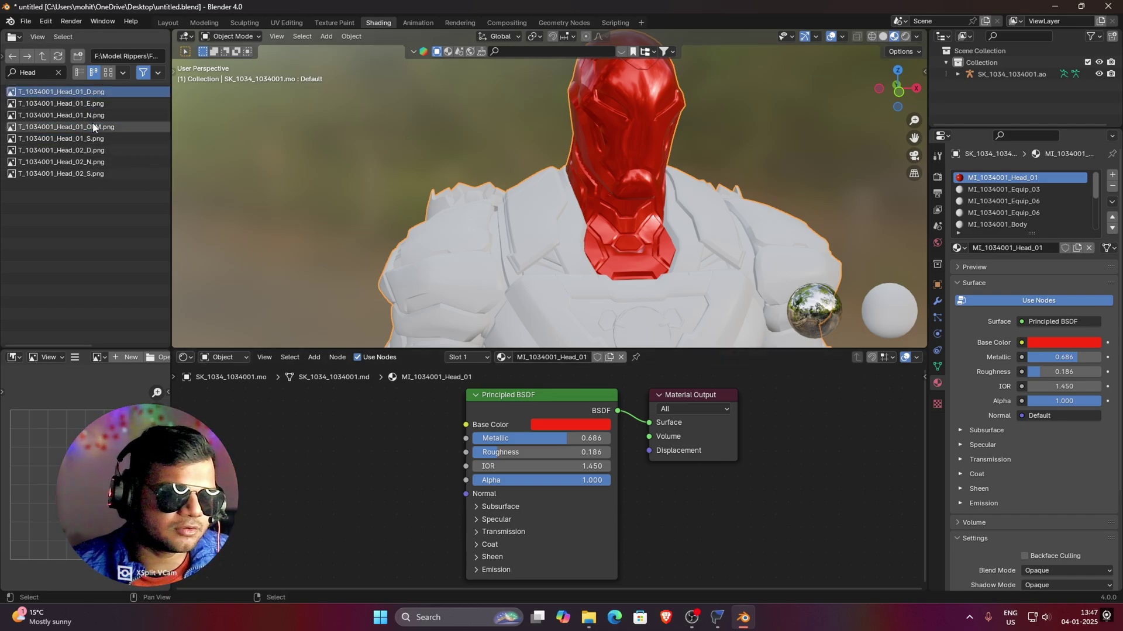
pyautogui.moveTo(92, 130); pyautogui.dragTo(101, 101)
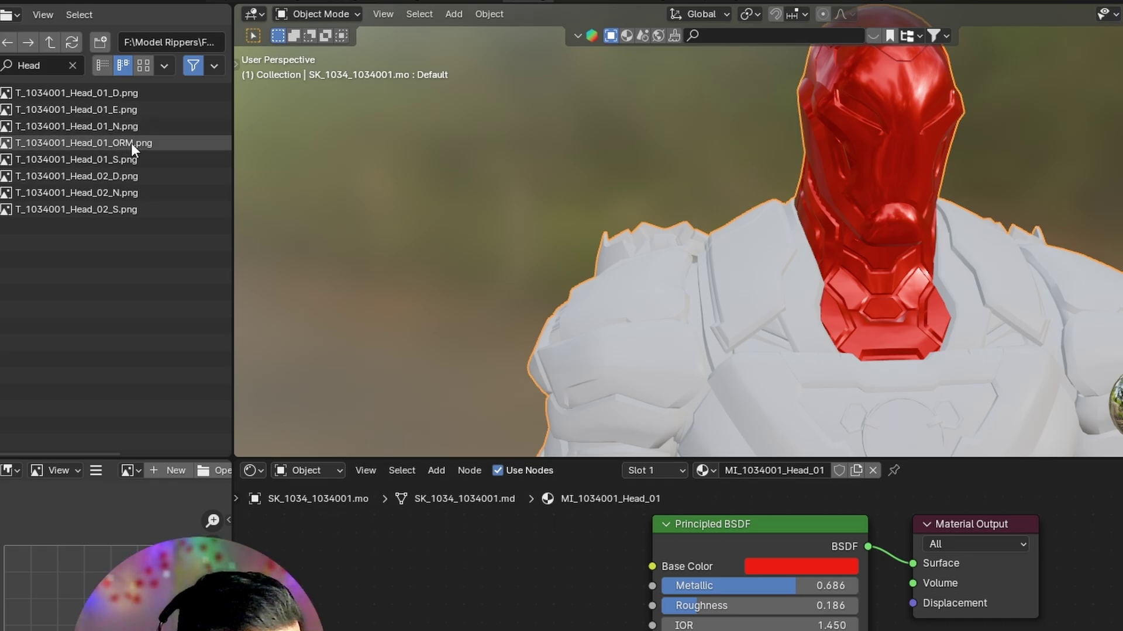
pyautogui.click(61, 97)
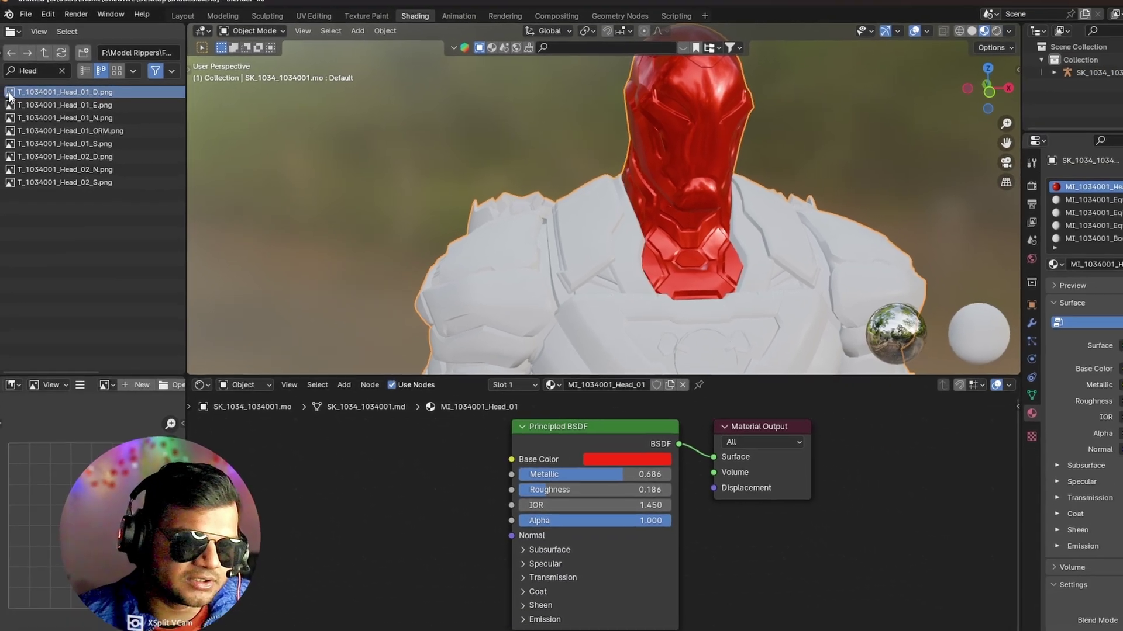
pyautogui.moveTo(12, 97); pyautogui.dragTo(257, 459)
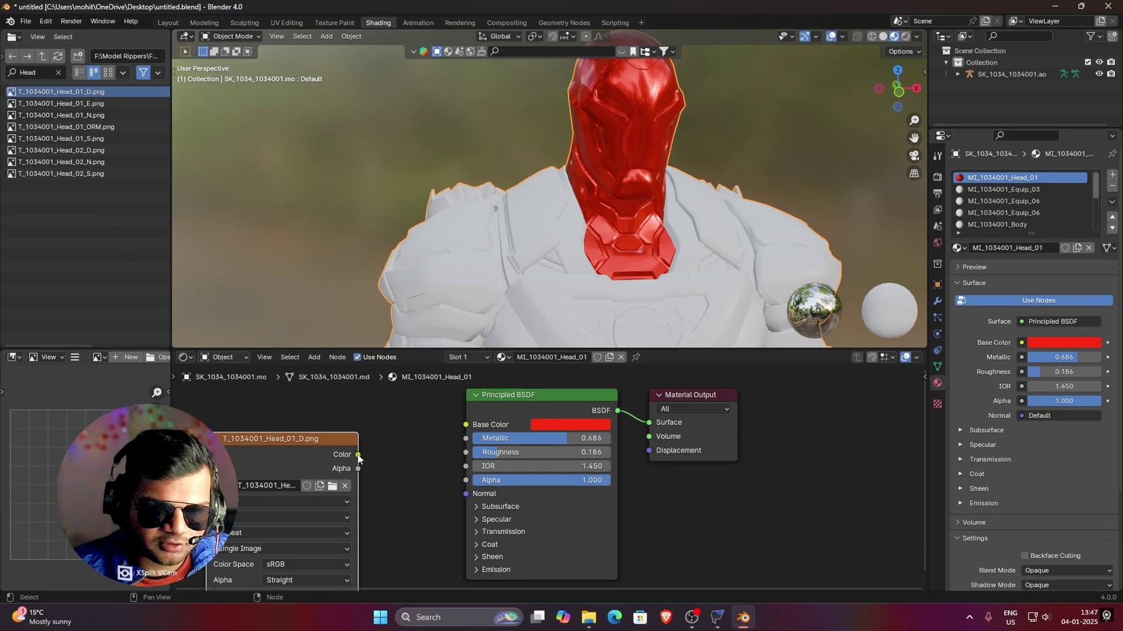
pyautogui.moveTo(357, 455); pyautogui.dragTo(466, 425)
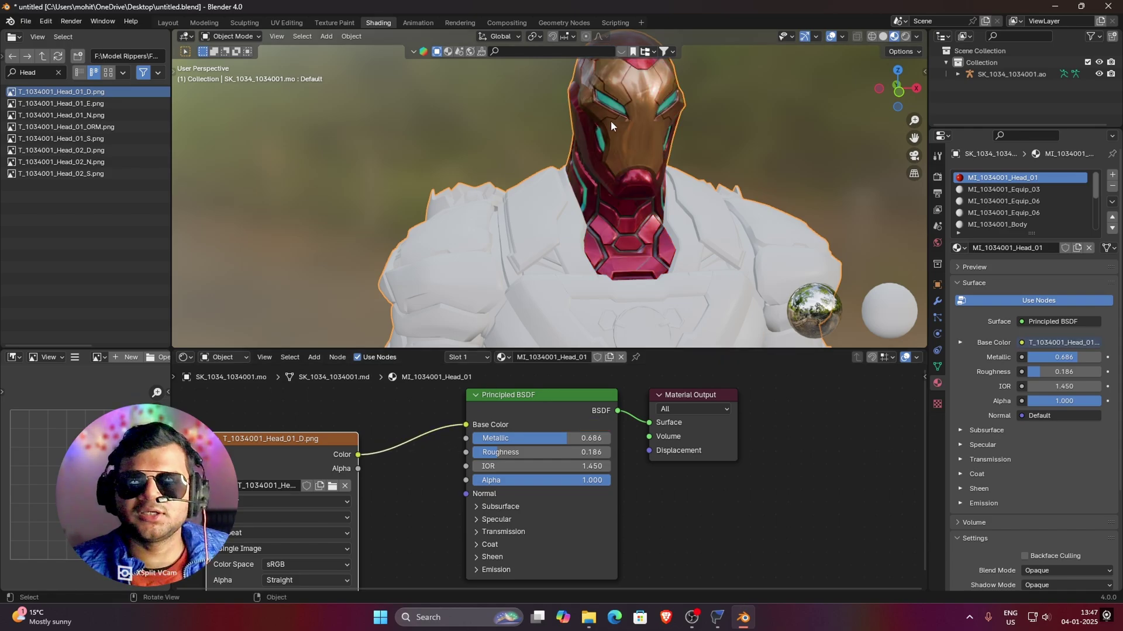
pyautogui.scroll(3, 611, 120)
pyautogui.moveTo(603, 136); pyautogui.dragTo(622, 168, button='middle')
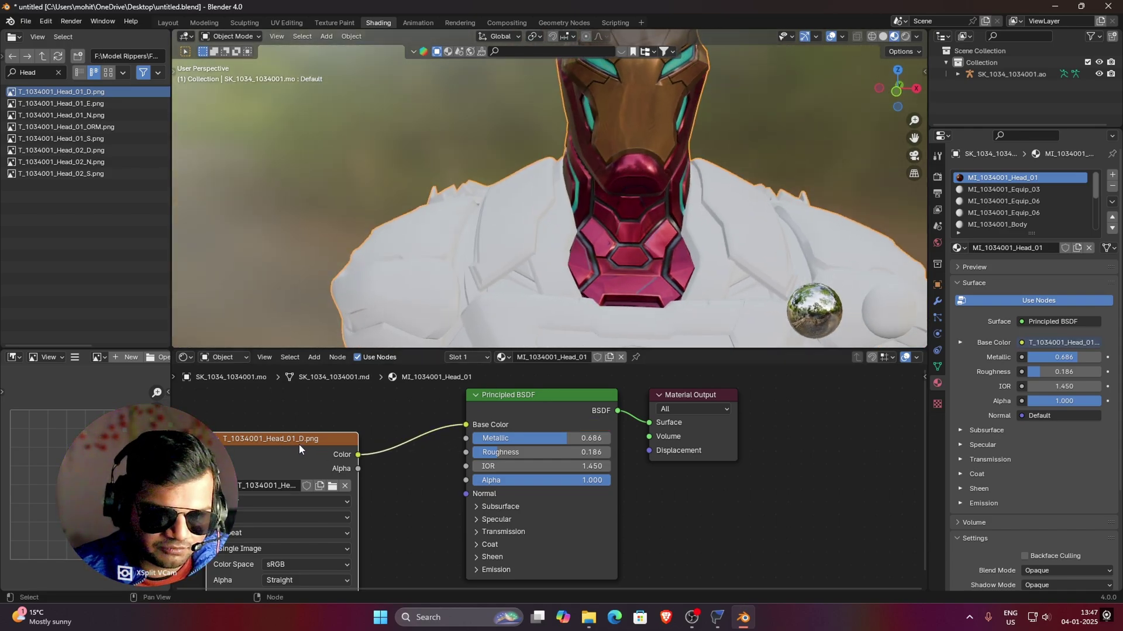
pyautogui.scroll(-3, 591, 136)
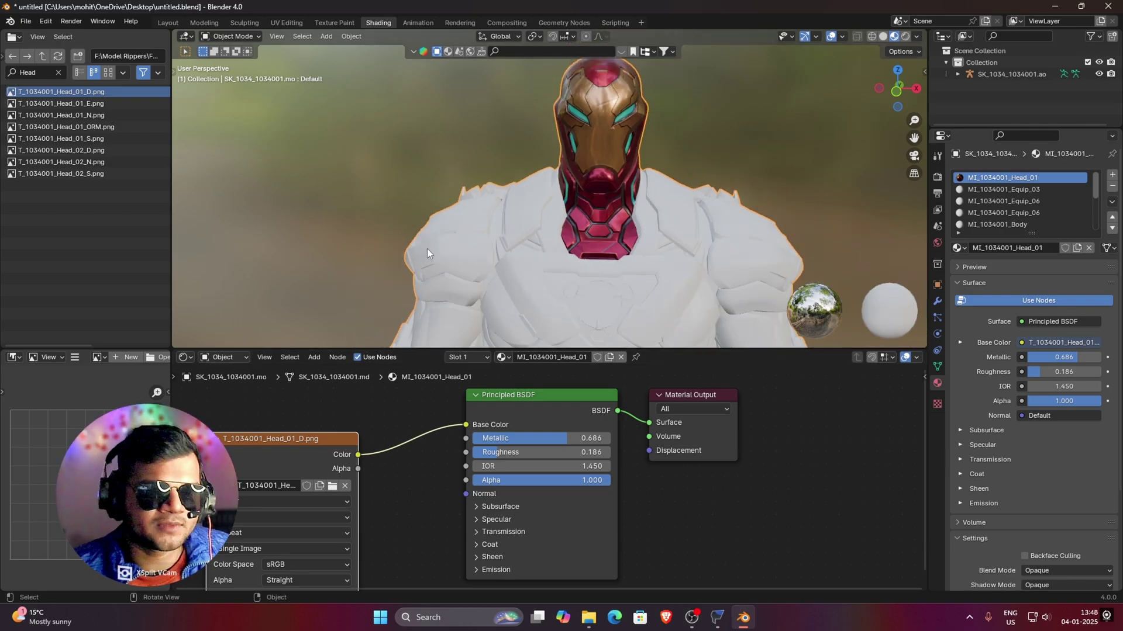
pyautogui.click(218, 439)
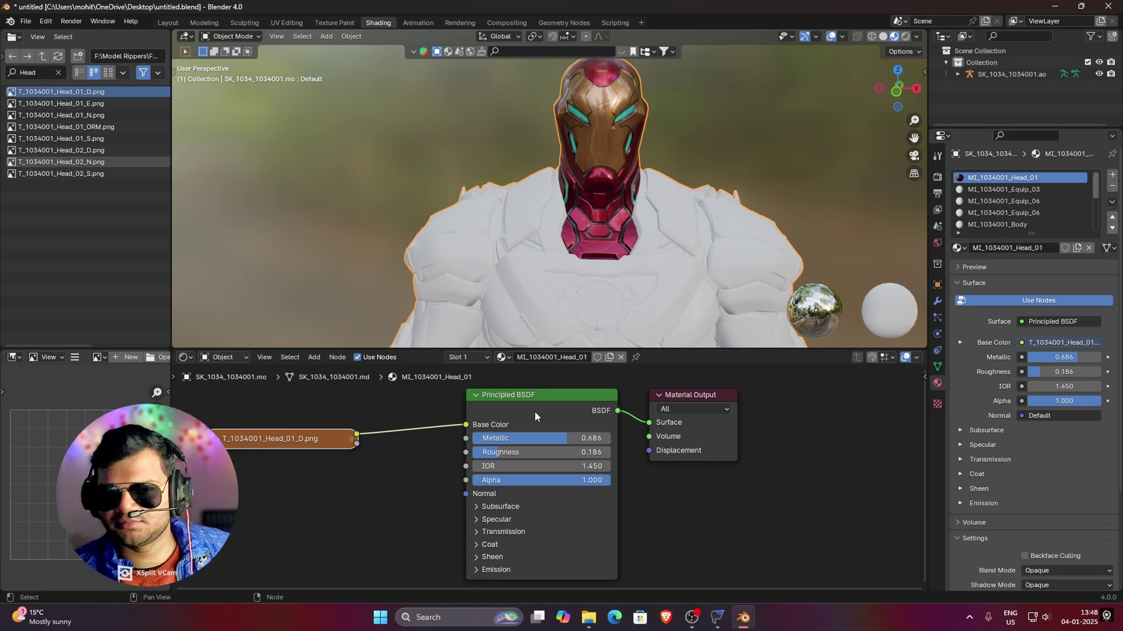
# - Delete the Principled BSDF node from the Head_01 material and undo the accidental deletion of the Material Output node
pyautogui.click(512, 412)
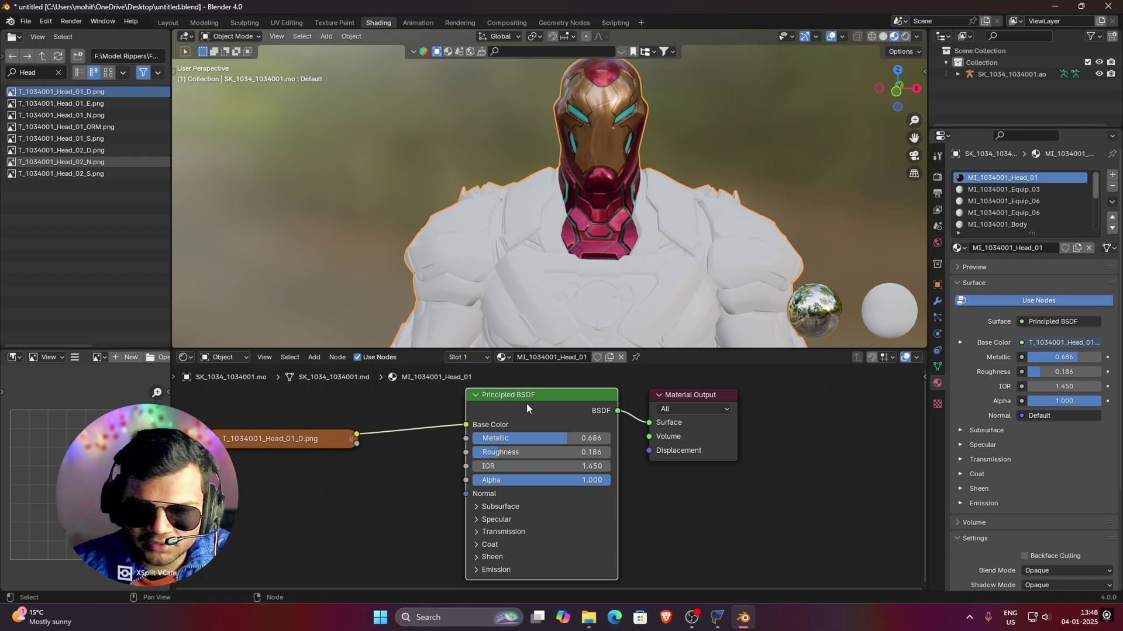
pyautogui.press('x')
pyautogui.press('x')
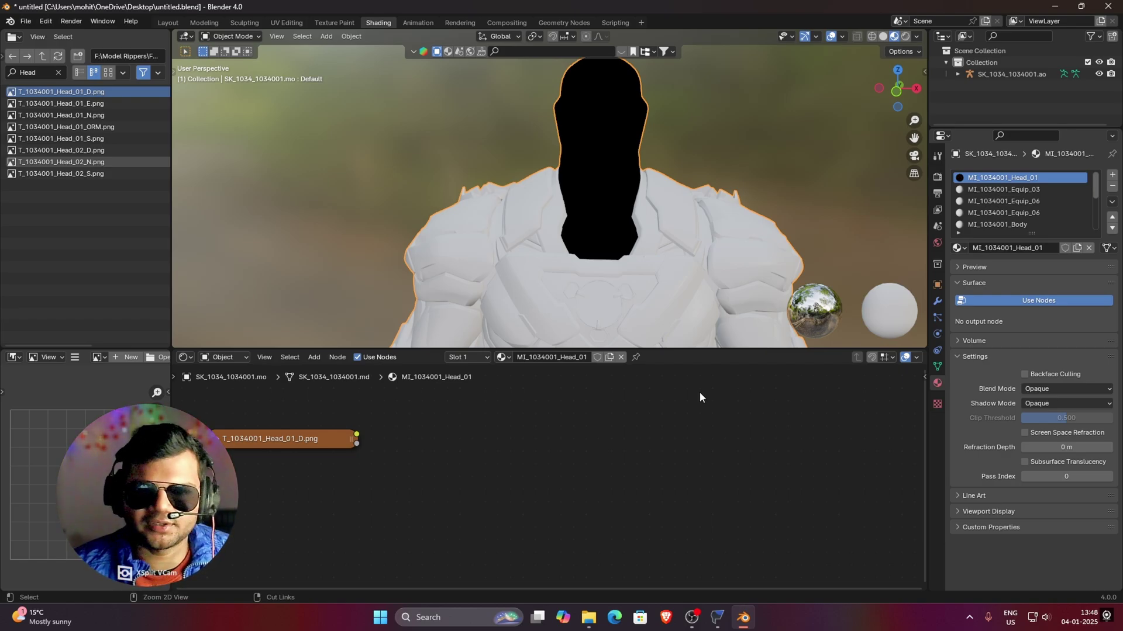
pyautogui.hotkey('ctrl', 'z')
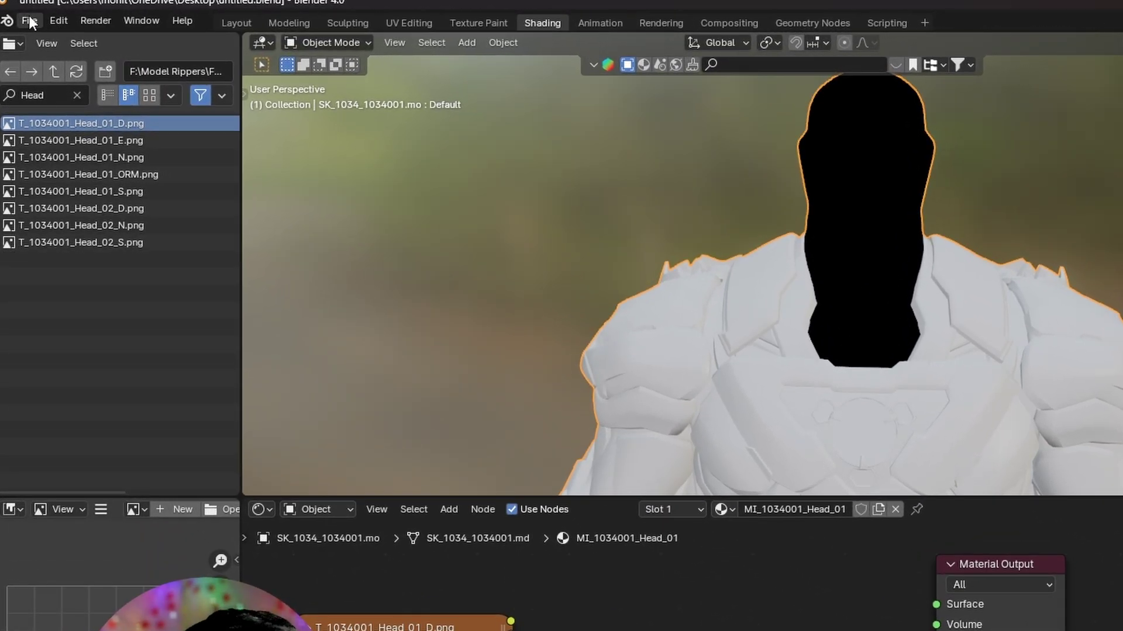
# - Append the MarvelRivals Shader 0.1.0 node tree from Marvel Rivals Shader 0.1.1.blend in F:\Blender Stuff\Shaders
pyautogui.click(25, 20)
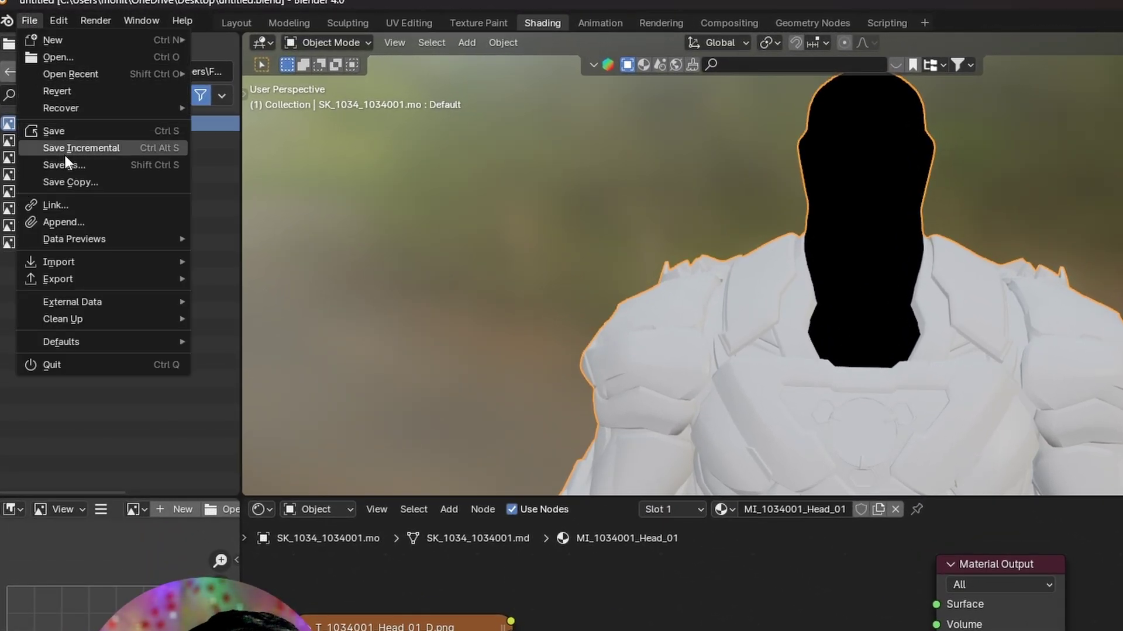
pyautogui.click(63, 221)
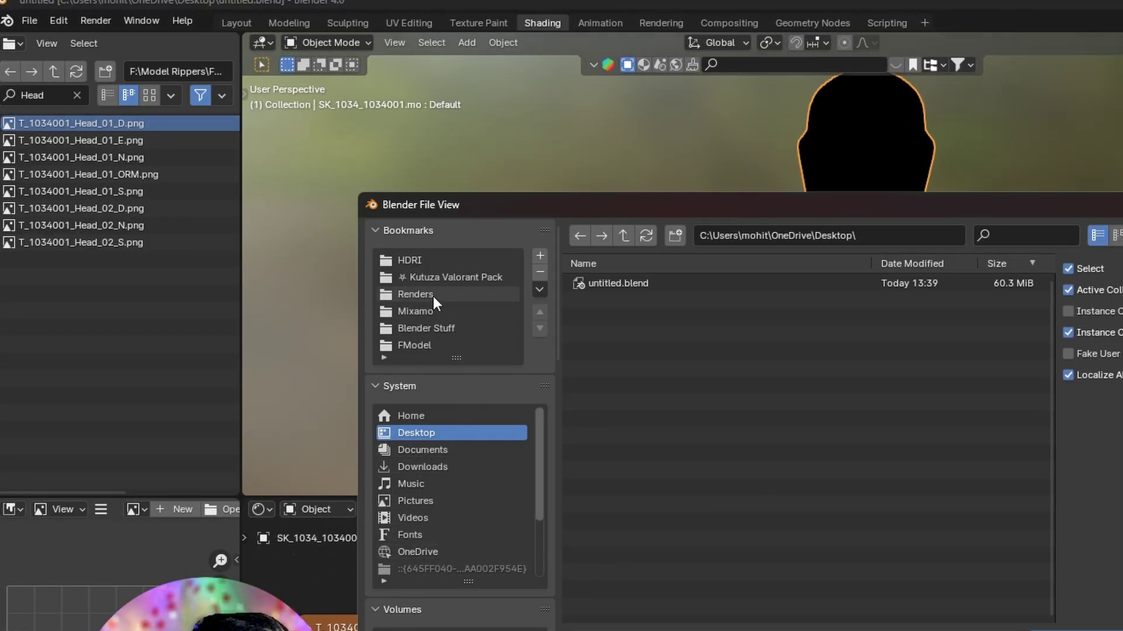
pyautogui.click(459, 330)
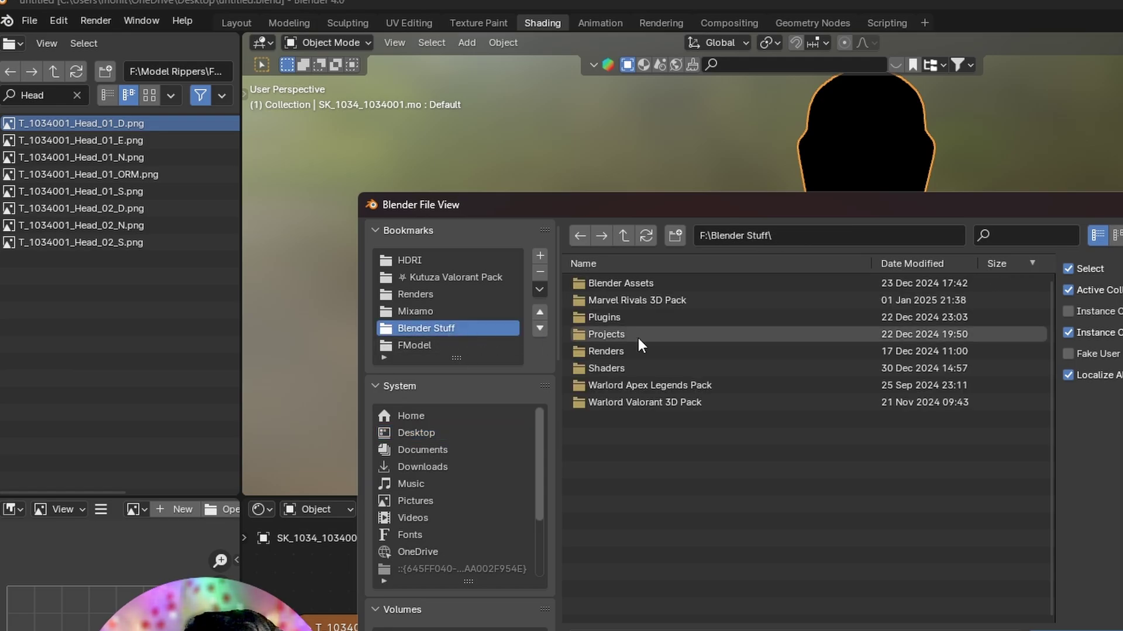
pyautogui.doubleClick(619, 368)
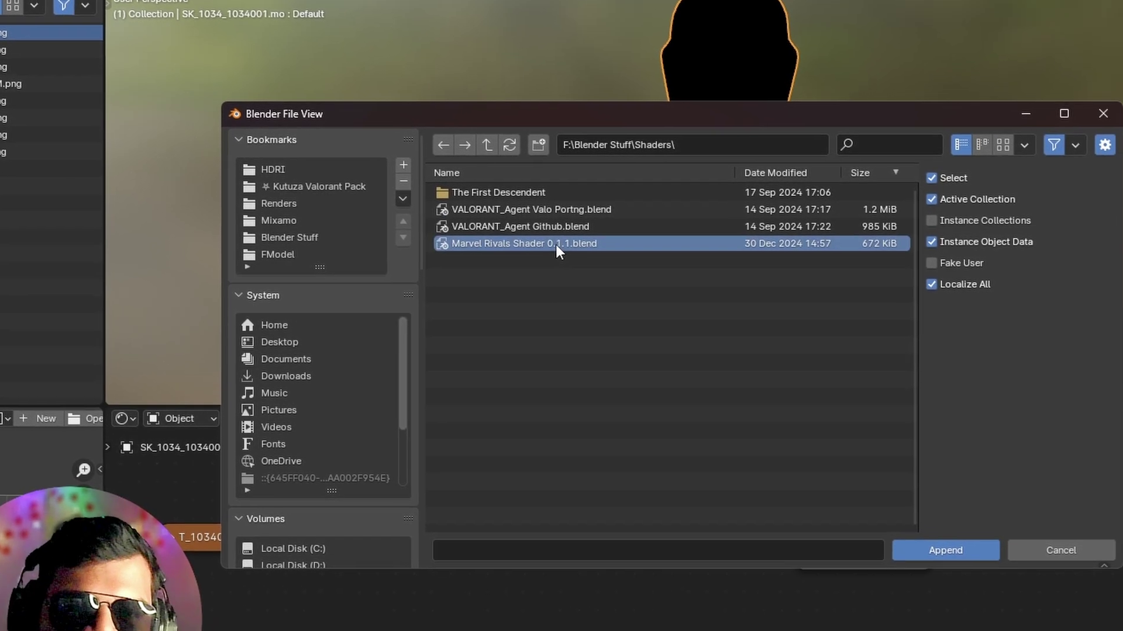
pyautogui.doubleClick(687, 334)
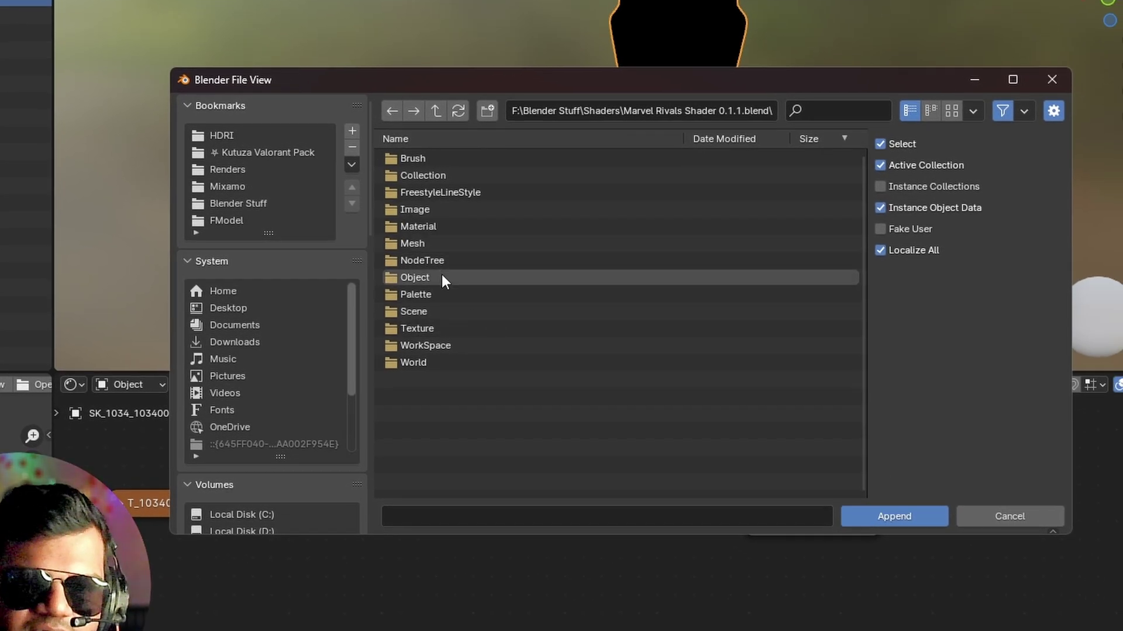
pyautogui.doubleClick(449, 259)
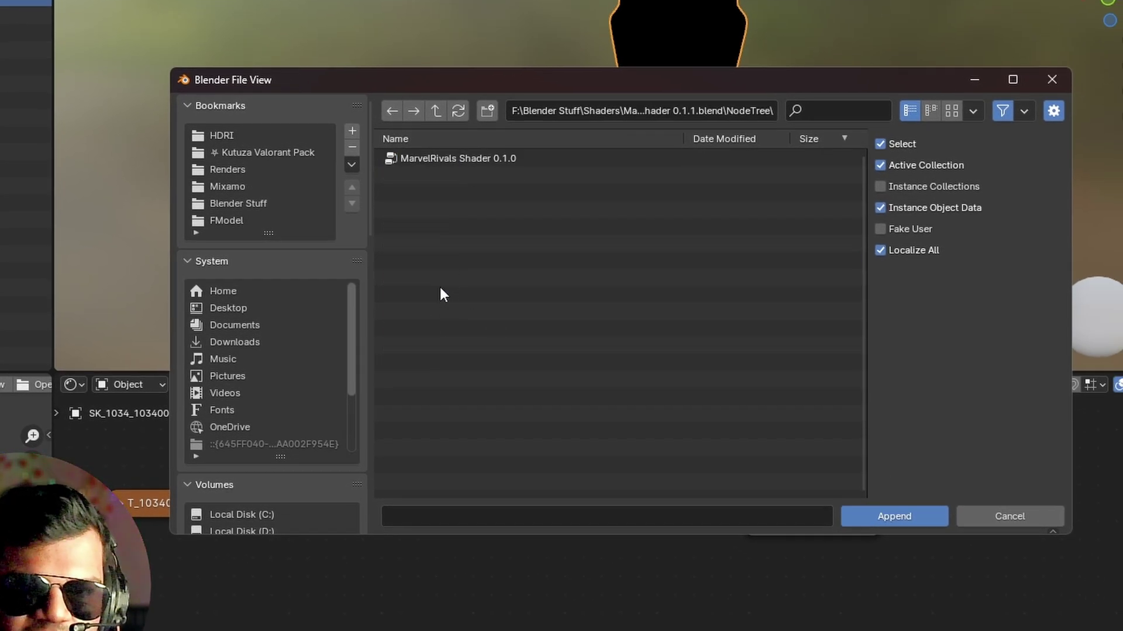
pyautogui.click(459, 159)
pyautogui.click(871, 516)
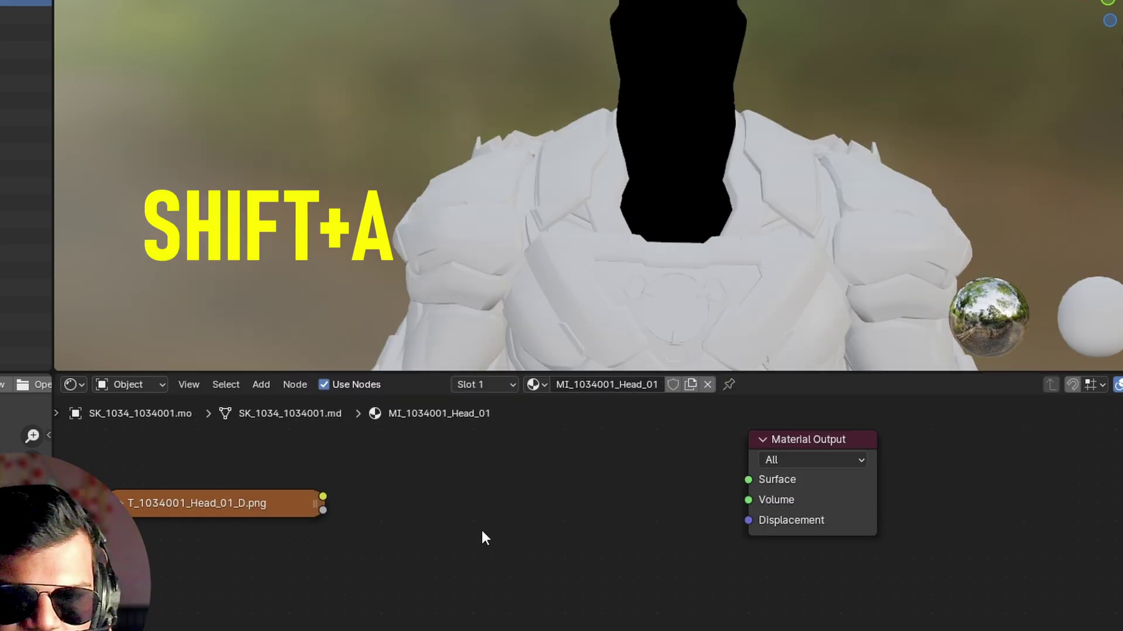
# - Add the MarvelRivals Shader 0.1.0 group to the Head_01 material and connect its BSDF output to the Material Output's Surface
pyautogui.hotkey('shift', 'a')
pyautogui.moveTo(531, 550)
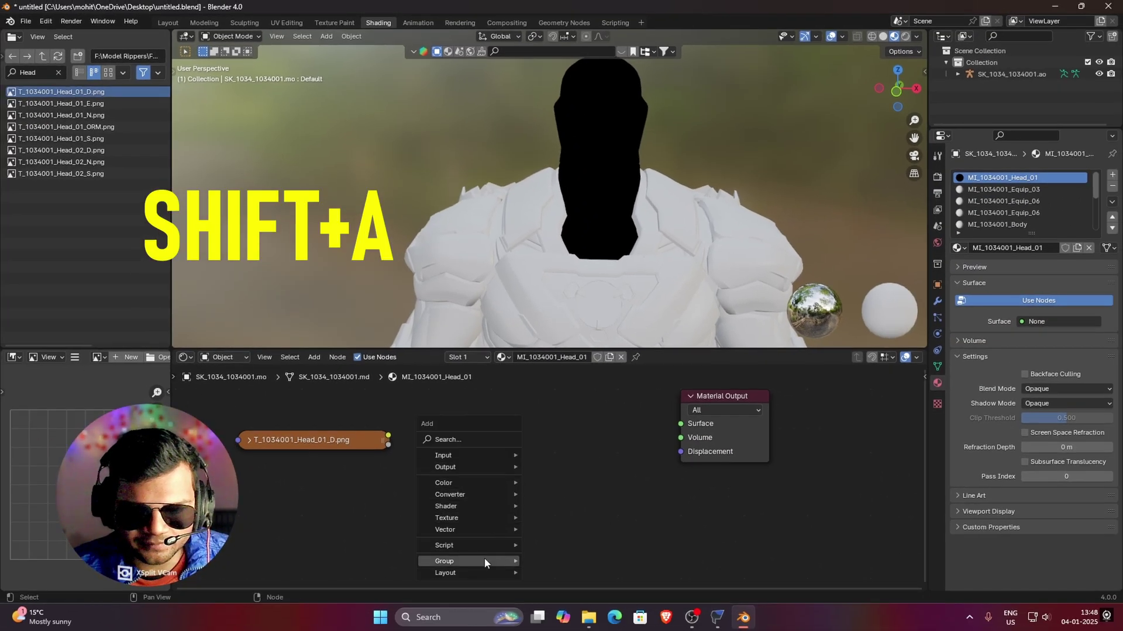
pyautogui.moveTo(484, 560)
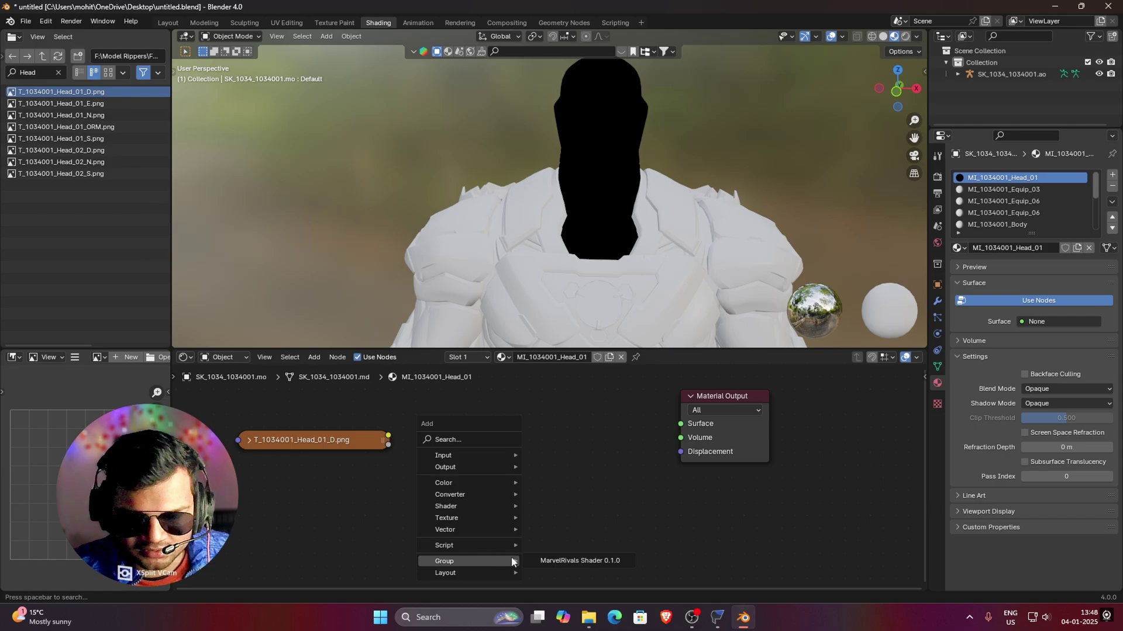
pyautogui.click(607, 562)
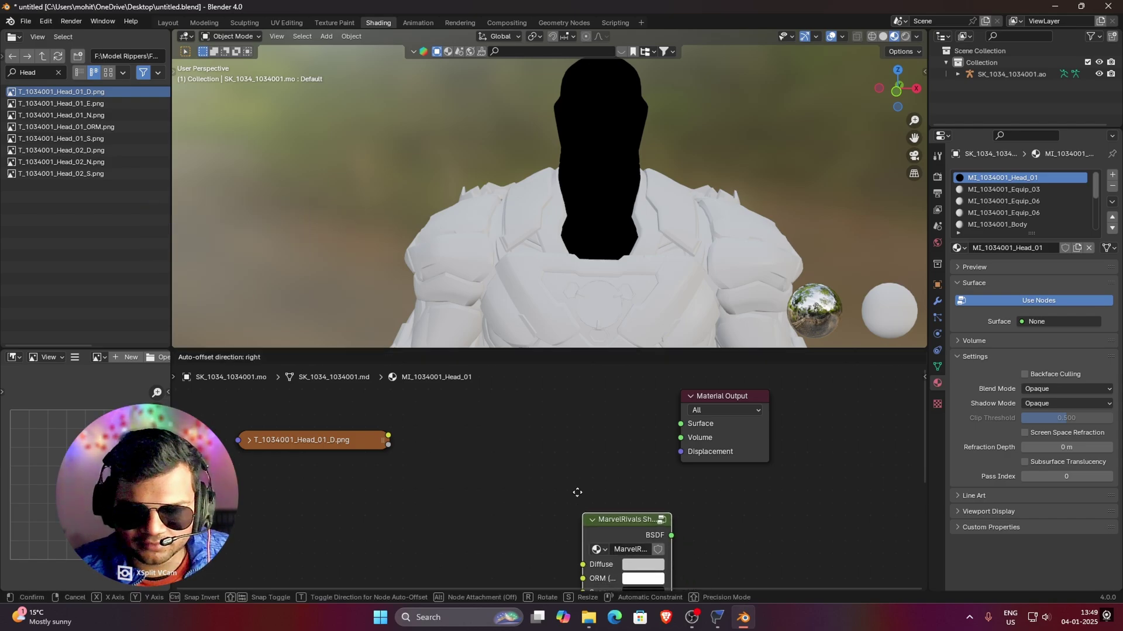
pyautogui.click(585, 421)
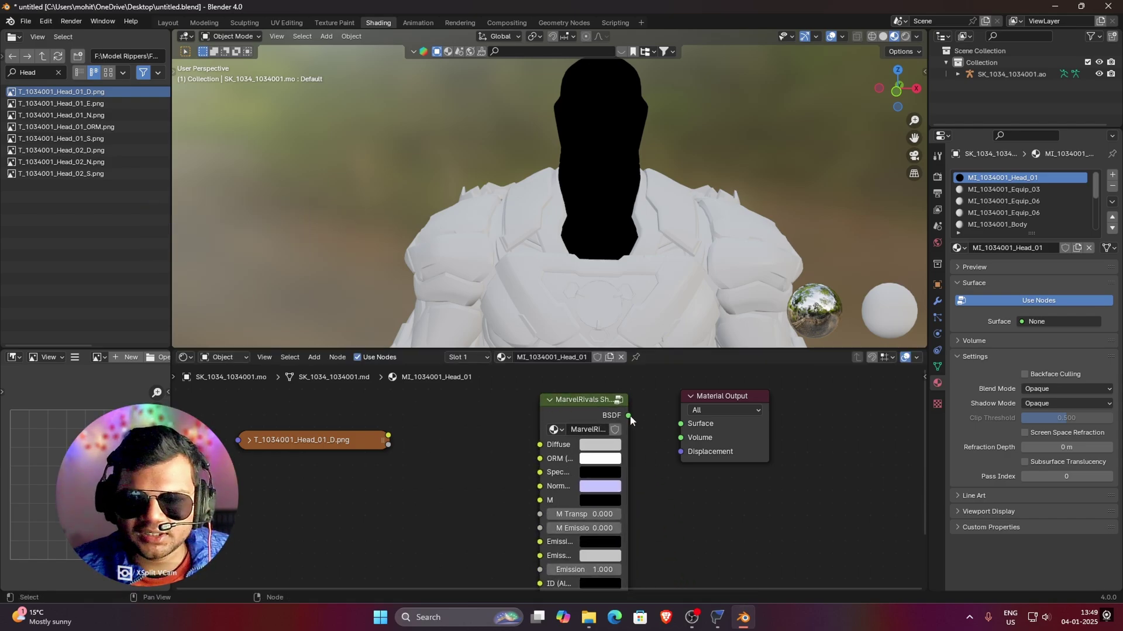
pyautogui.moveTo(629, 416); pyautogui.dragTo(681, 424)
# - Move the T_1034001_Head_01_D.png node closer to the MarvelRivals Shader and connect its Color to the Diffuse input
pyautogui.moveTo(624, 494); pyautogui.dragTo(716, 485, button='middle')
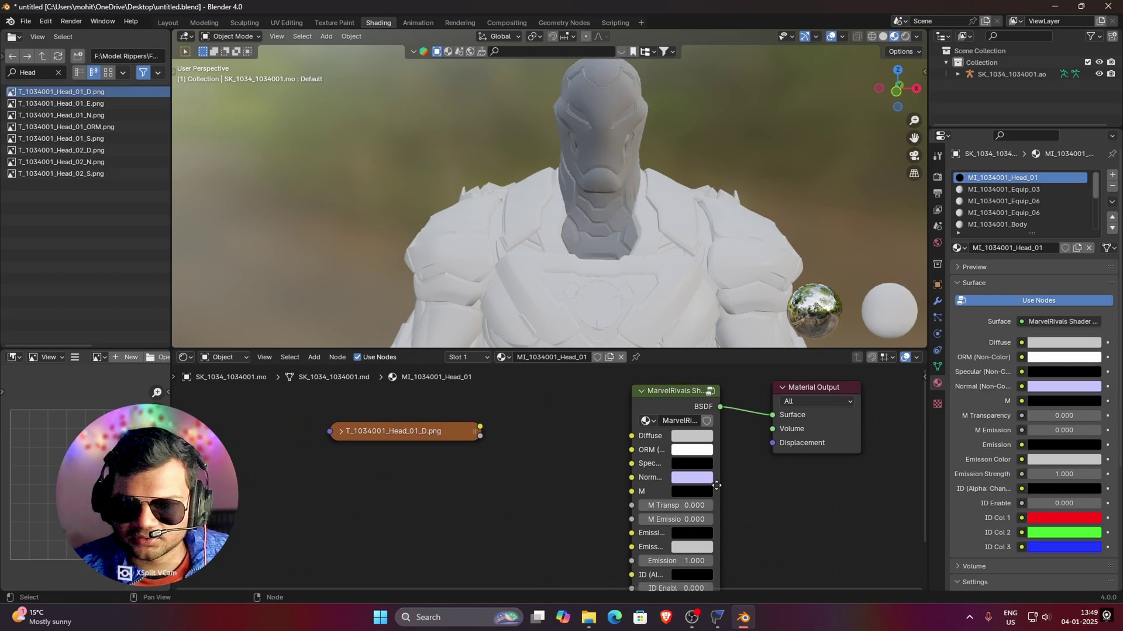
pyautogui.moveTo(411, 435); pyautogui.dragTo(503, 433)
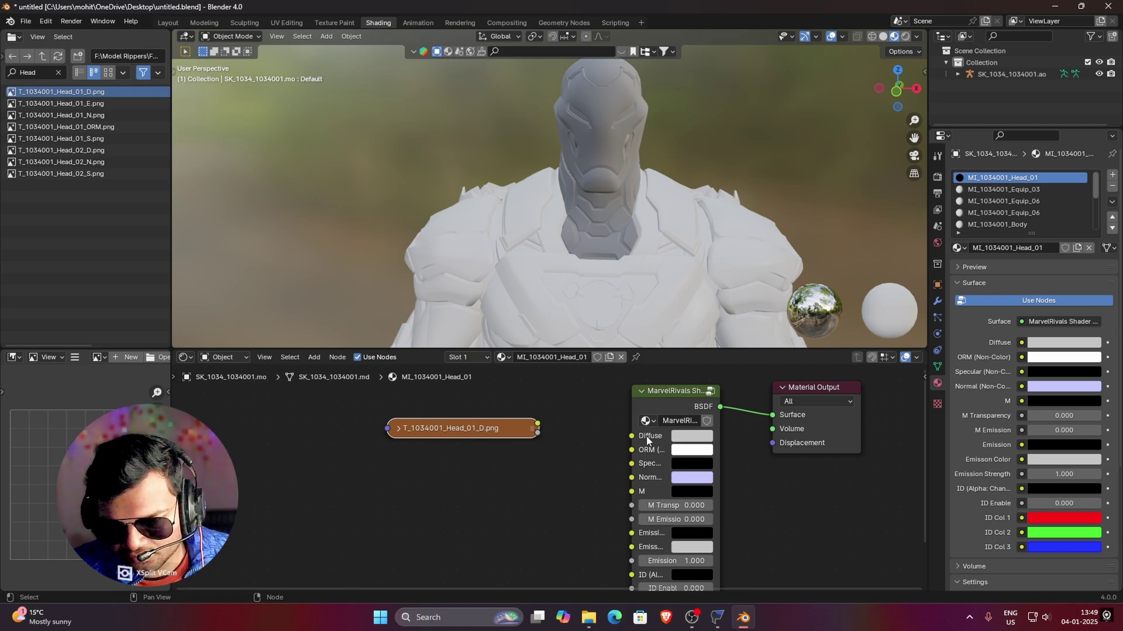
pyautogui.moveTo(537, 424); pyautogui.dragTo(631, 435)
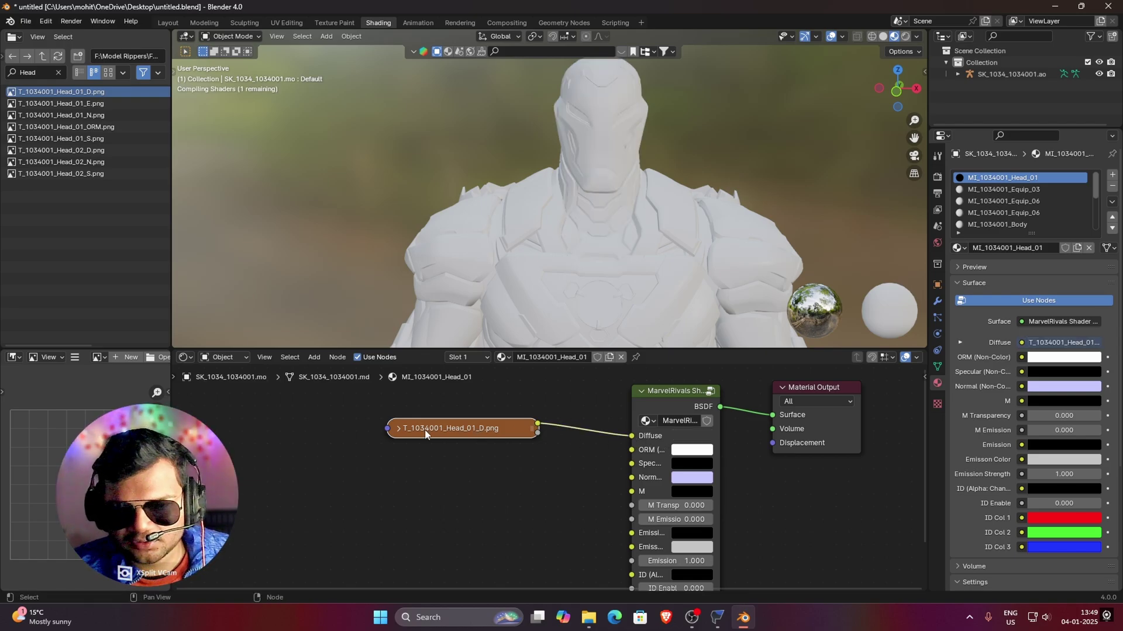
pyautogui.moveTo(468, 429); pyautogui.dragTo(490, 422)
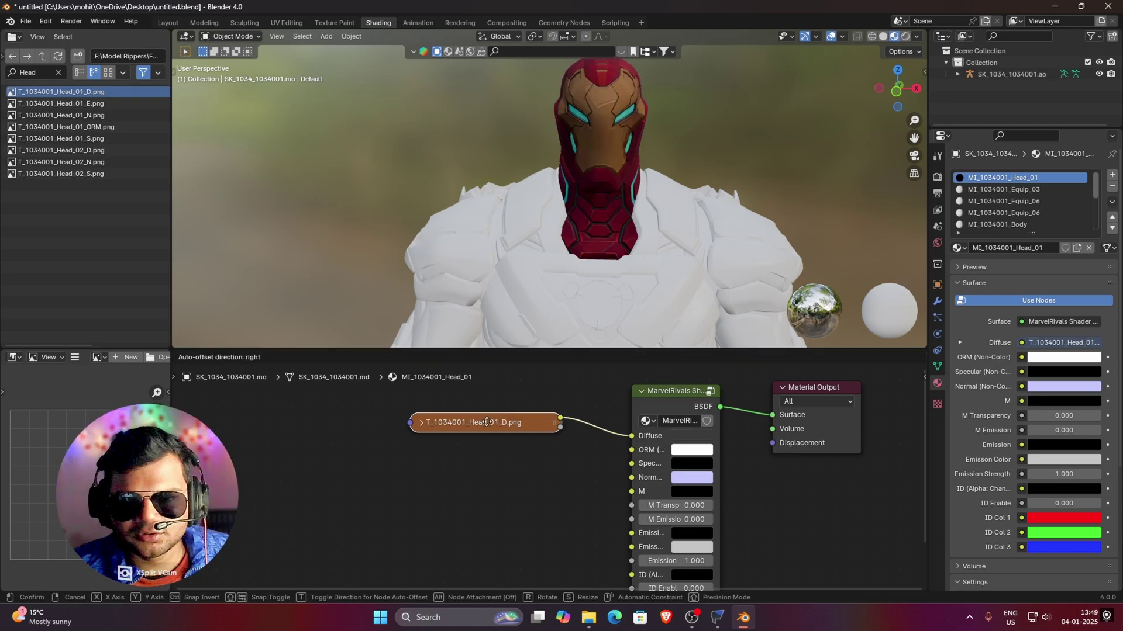
# - Add T_1034001_Head_01_N.png with its color space set to Non-Color and connect its Color to the shader's Normal input
pyautogui.click(81, 116)
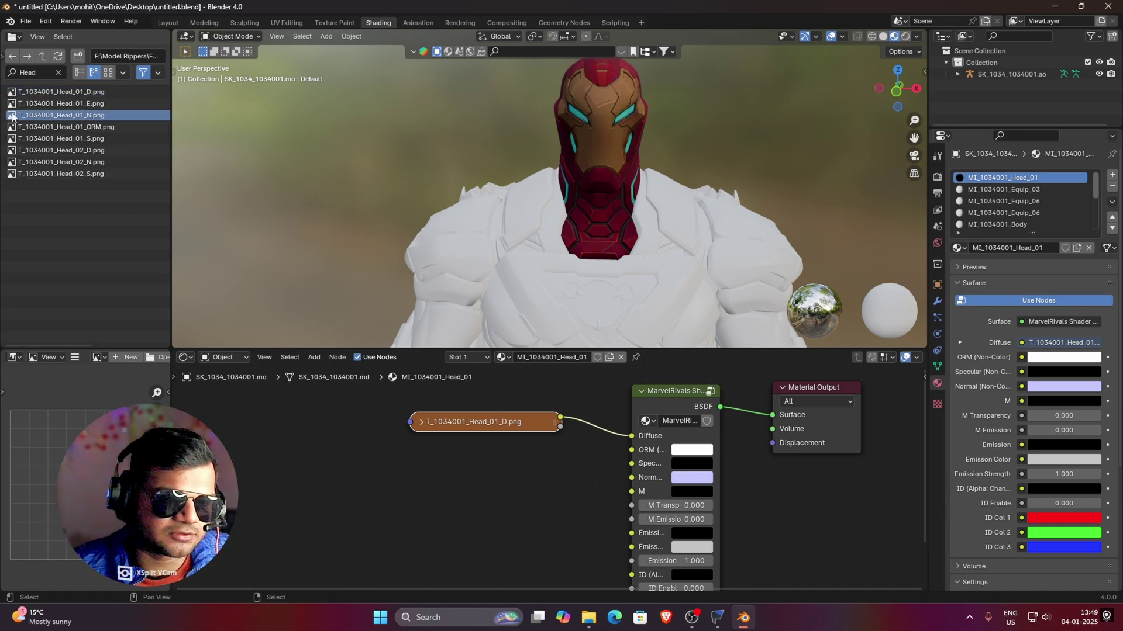
pyautogui.moveTo(9, 116); pyautogui.dragTo(419, 476)
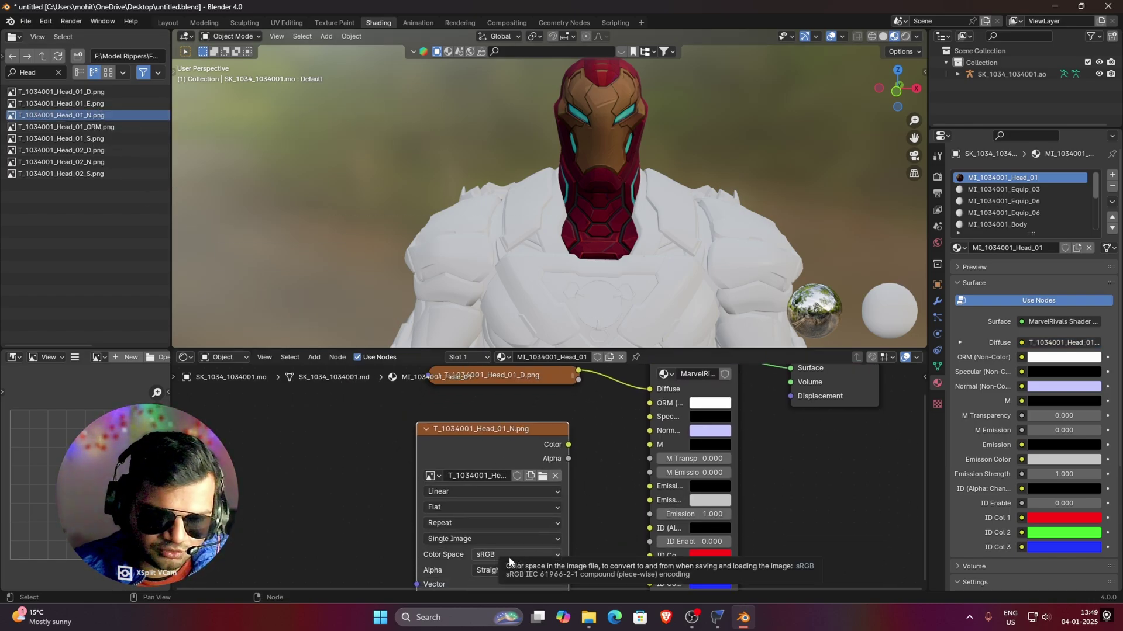
pyautogui.click(508, 557)
pyautogui.click(602, 498)
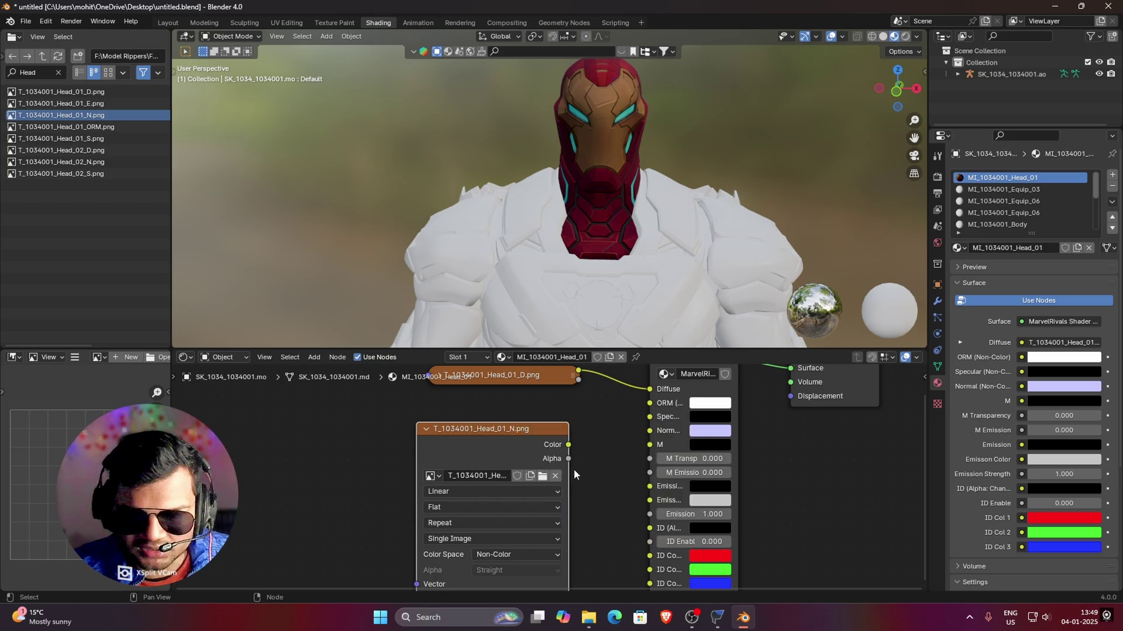
pyautogui.moveTo(568, 445); pyautogui.dragTo(582, 443)
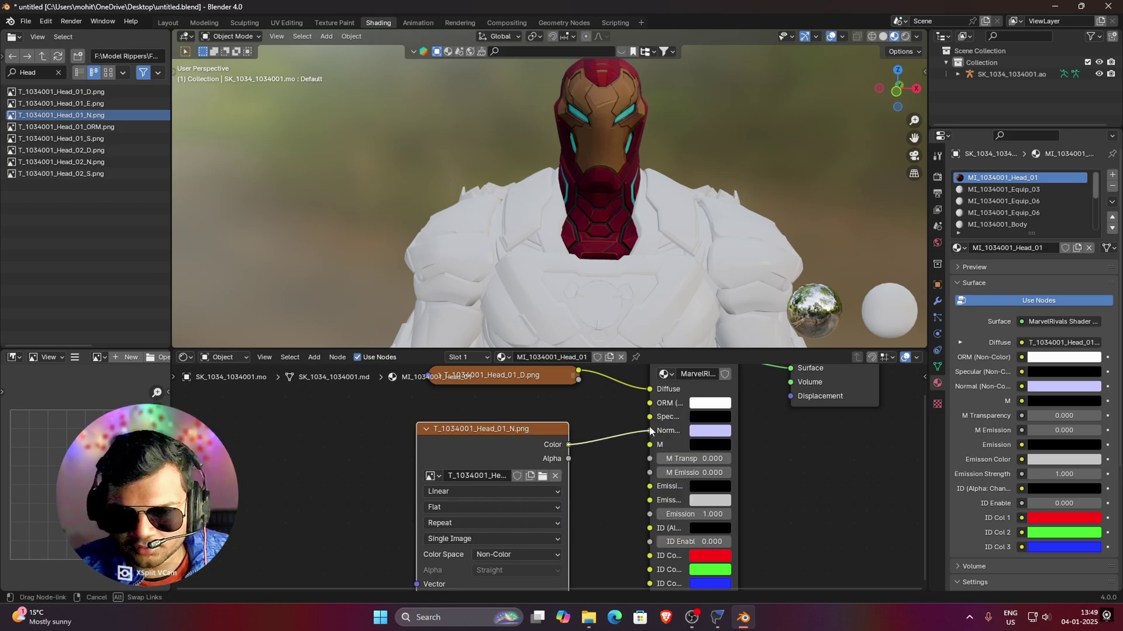
pyautogui.moveTo(650, 432); pyautogui.dragTo(649, 431)
# - Tidy the node graph by widening the MarvelRivals Shader node, moving Material Output clear of it and collapsing the T_1034001_Head_01_N.png node
pyautogui.moveTo(735, 437); pyautogui.dragTo(801, 438)
pyautogui.moveTo(871, 394); pyautogui.dragTo(941, 409)
pyautogui.moveTo(757, 441); pyautogui.dragTo(817, 440)
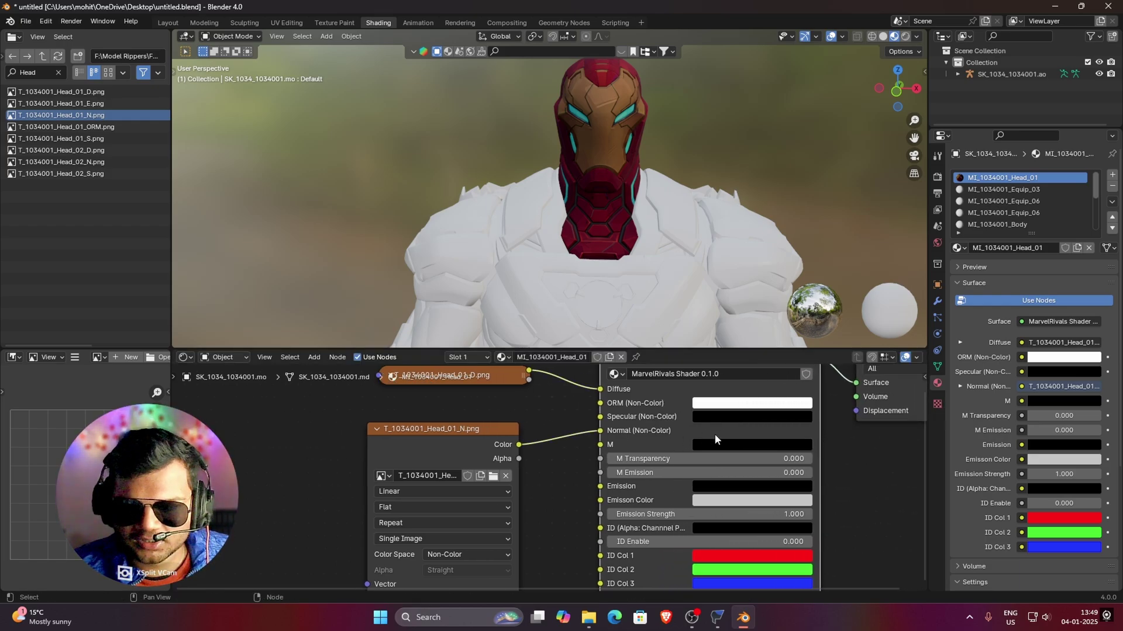
pyautogui.click(377, 430)
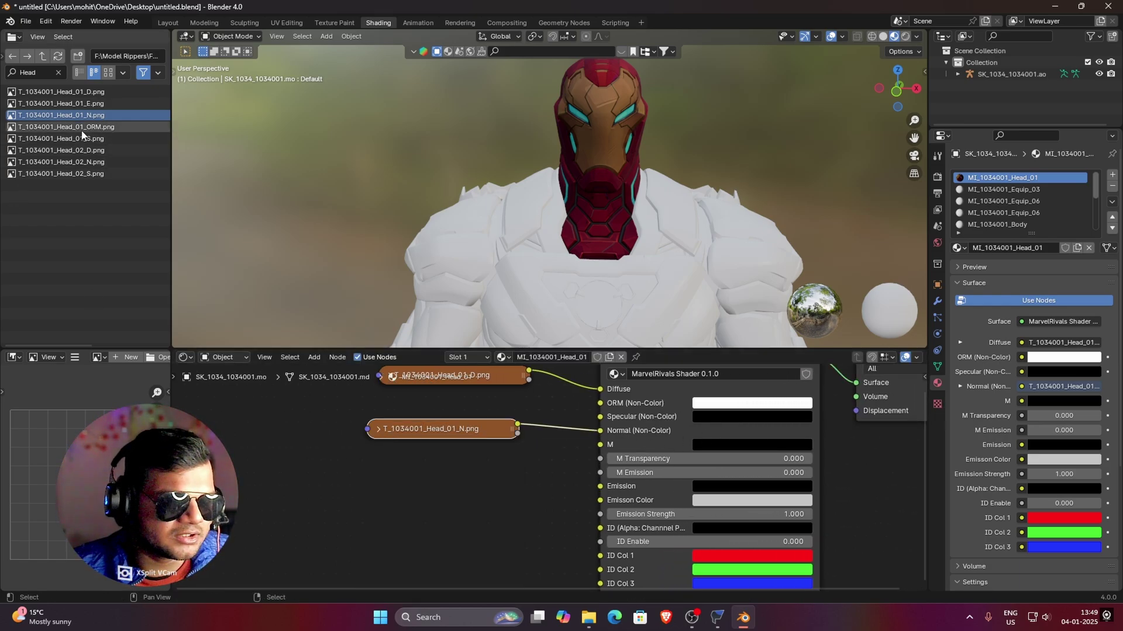
# - Add T_1034001_Head_01_ORM.png as a Non-Color texture, connect its Color to the shader's ORM input and collapse the node
pyautogui.moveTo(16, 132); pyautogui.dragTo(427, 485)
pyautogui.keyDown('shift'); pyautogui.scroll(-2, 426, 486); pyautogui.keyUp('shift')
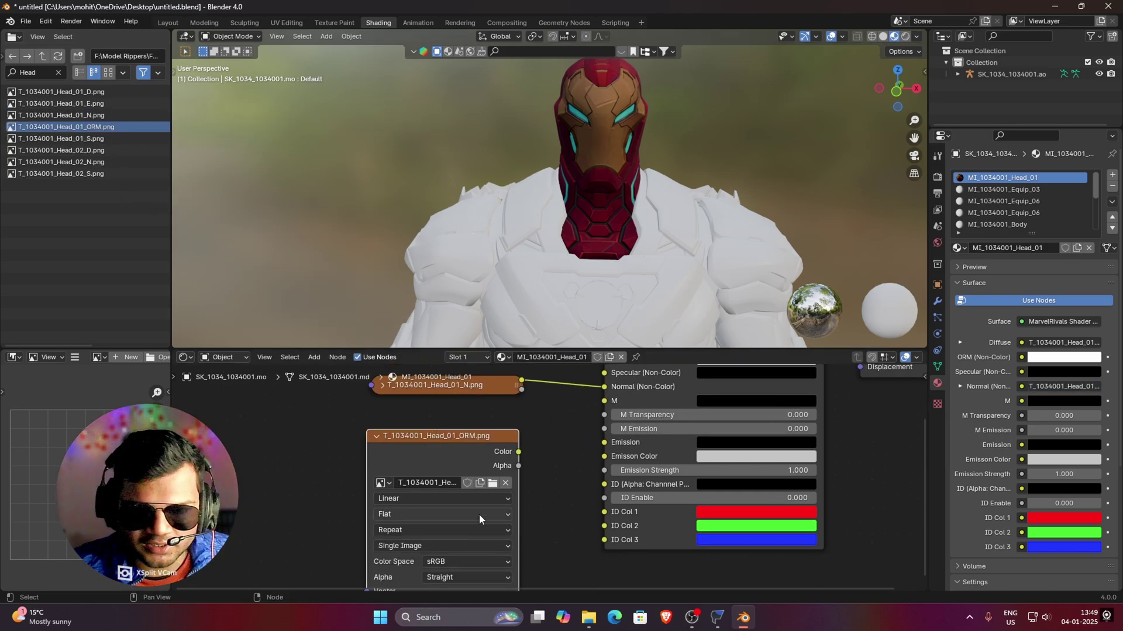
pyautogui.click(469, 562)
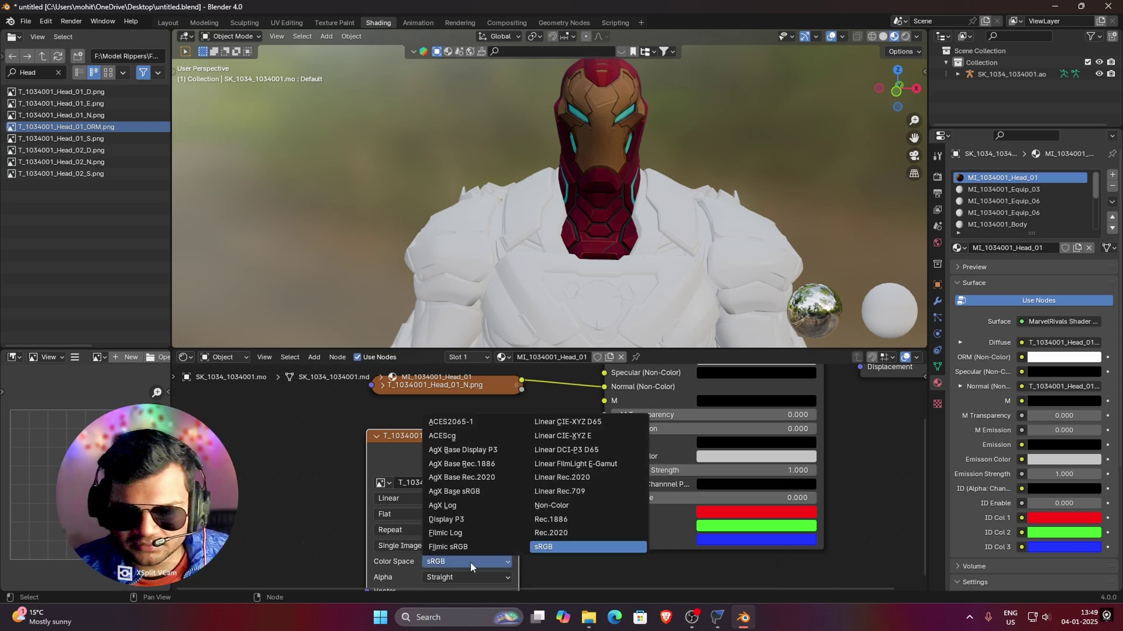
pyautogui.click(548, 507)
pyautogui.keyDown('shift'); pyautogui.scroll(2, 536, 437); pyautogui.keyUp('shift')
pyautogui.moveTo(520, 492); pyautogui.dragTo(609, 402)
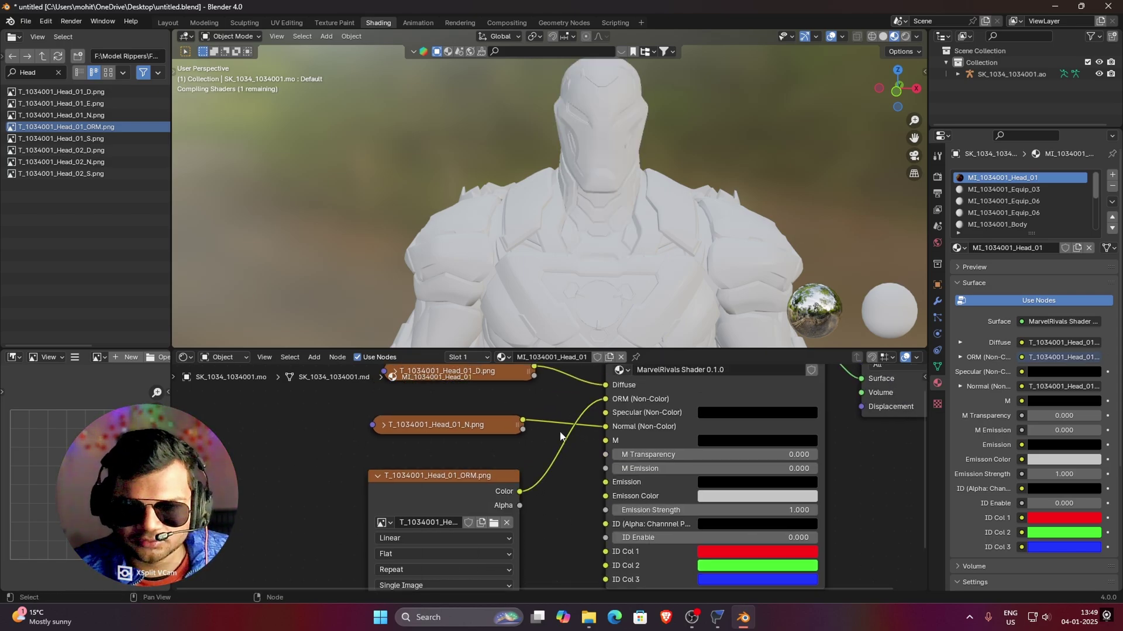
pyautogui.click(377, 476)
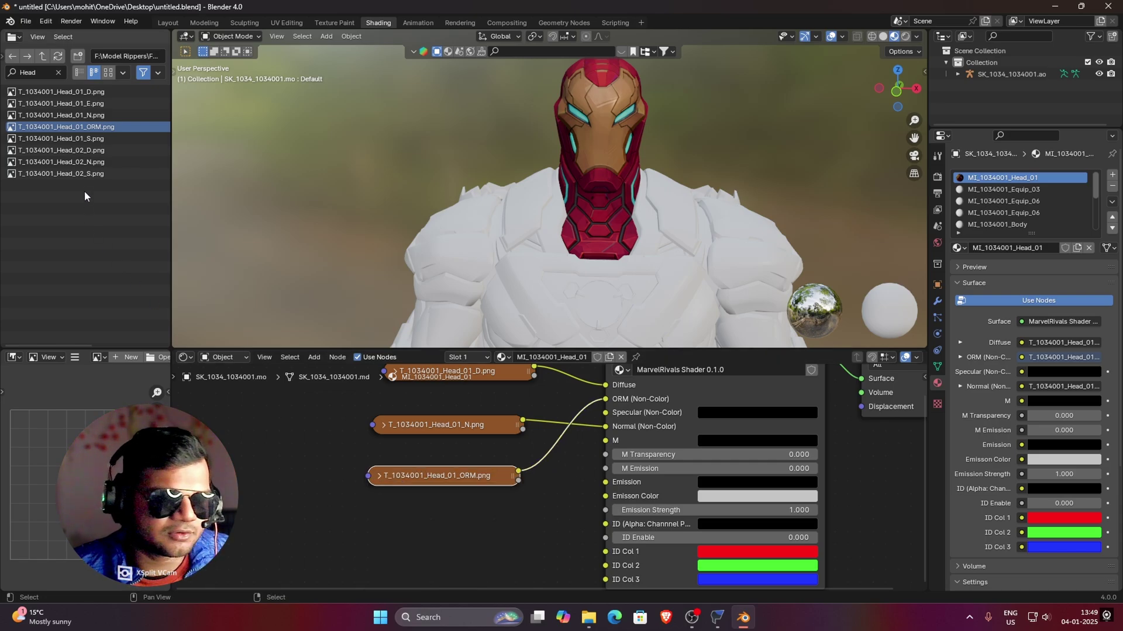
# - Add T_1034001_Head_01_S.png as a Non-Color texture, connect its Color to the shader's Specular input and collapse the node
pyautogui.moveTo(86, 144); pyautogui.dragTo(373, 501)
pyautogui.moveTo(452, 601); pyautogui.dragTo(484, 536, button='middle')
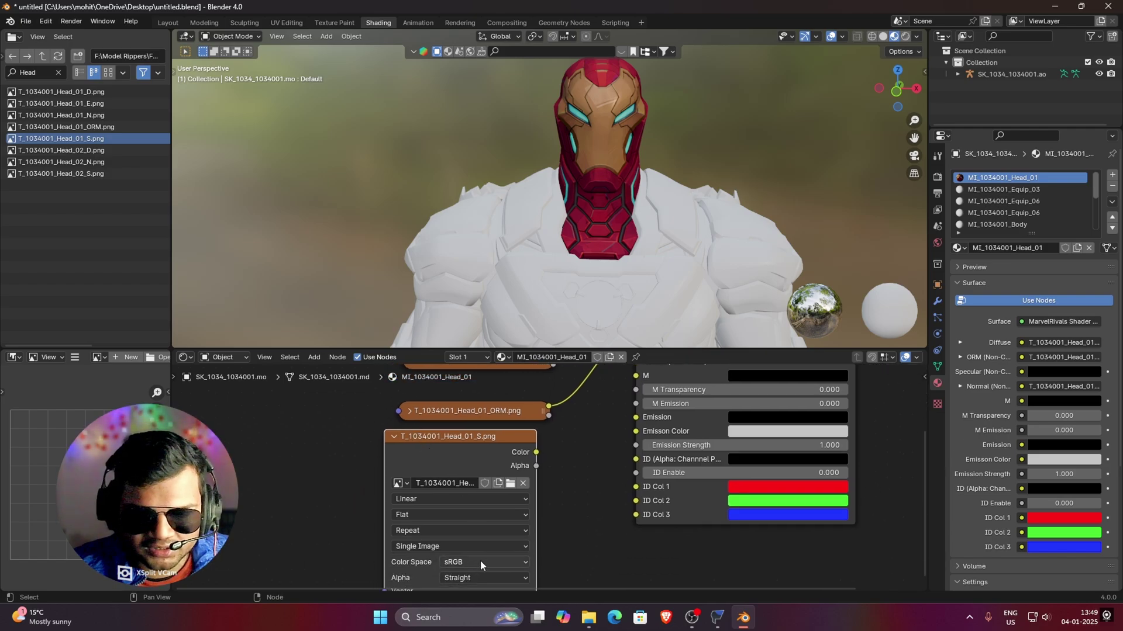
pyautogui.click(480, 560)
pyautogui.click(562, 510)
pyautogui.moveTo(563, 476); pyautogui.dragTo(538, 506, button='middle')
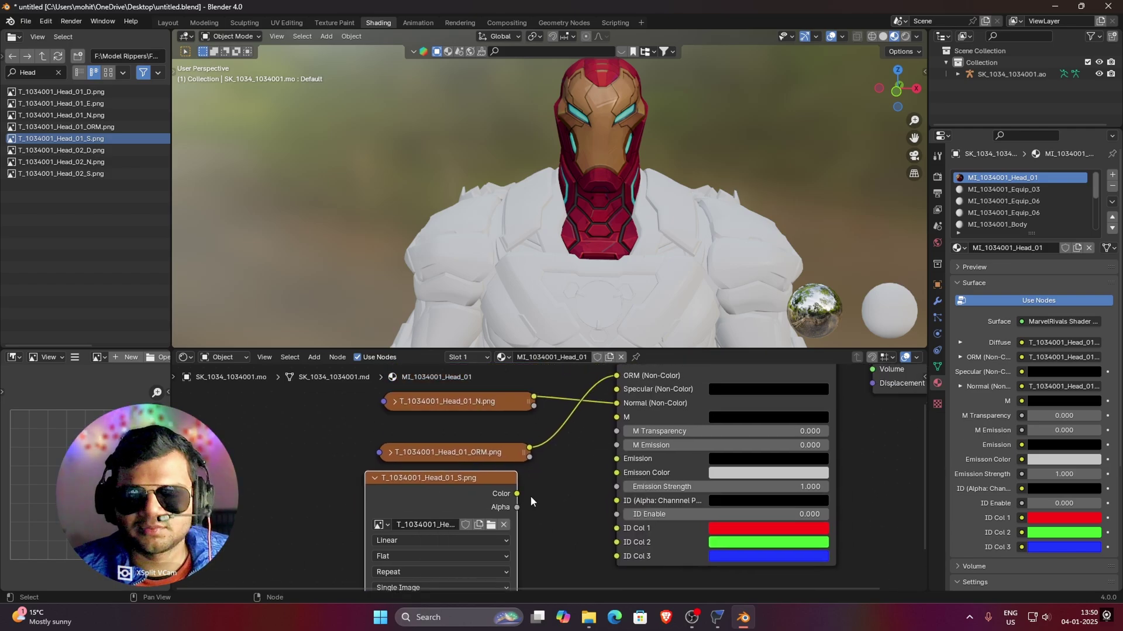
pyautogui.moveTo(517, 494); pyautogui.dragTo(616, 389)
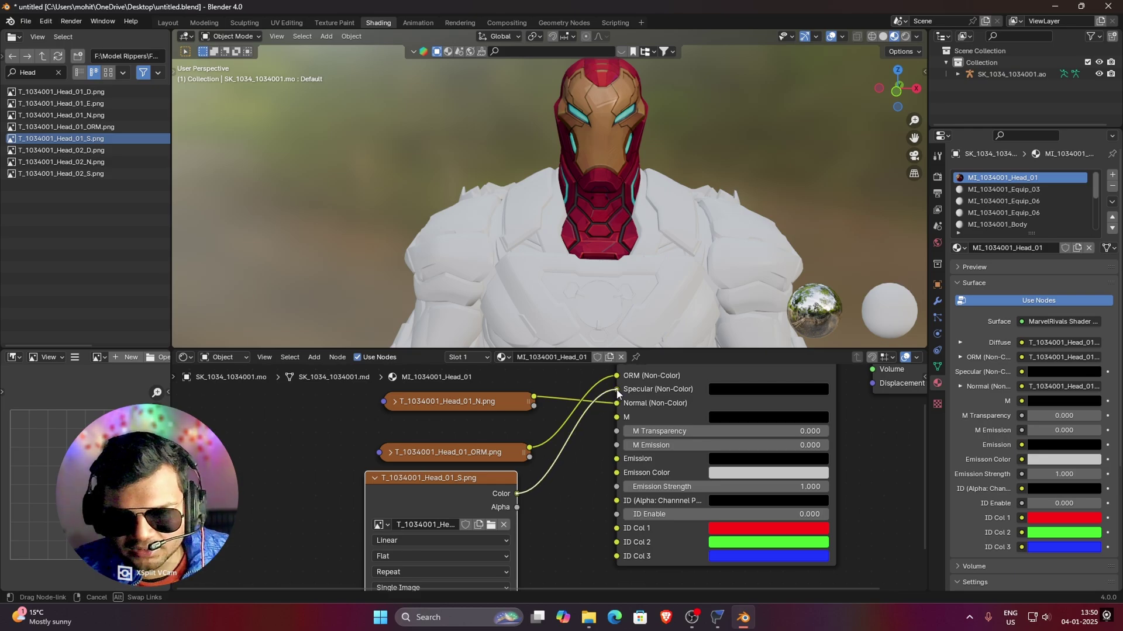
pyautogui.moveTo(581, 199)
pyautogui.mouseDown(button='middle')
pyautogui.moveTo(599, 185)
pyautogui.moveTo(616, 195)
pyautogui.mouseUp(button='middle')
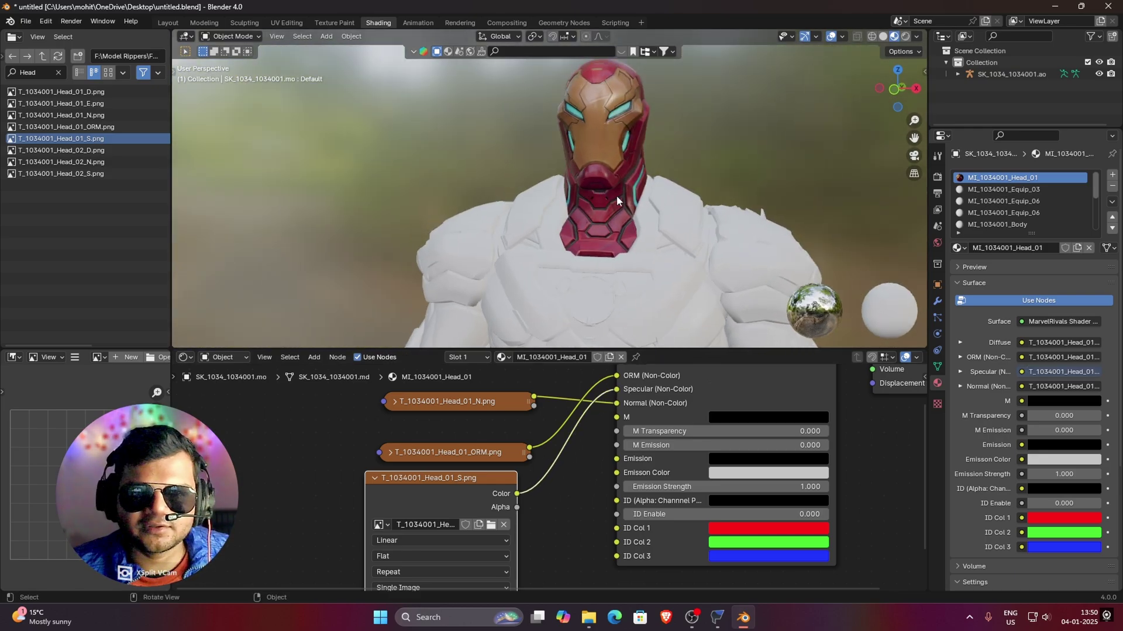
pyautogui.click(375, 478)
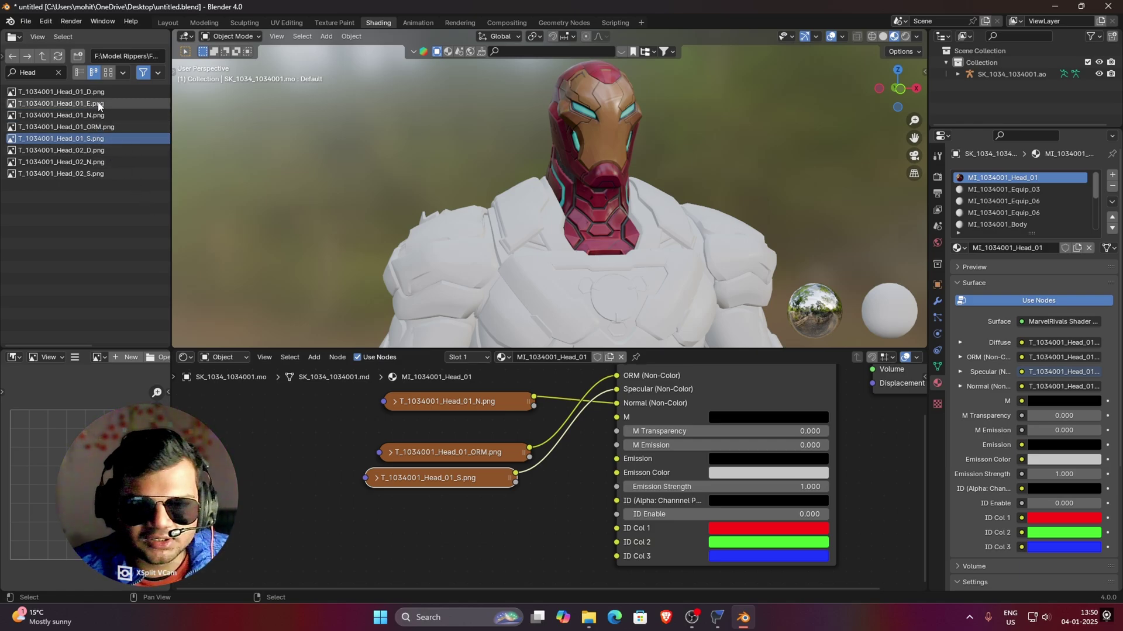
# - Add T_1034001_Head_01_E.png, connect its Color to the shader's Emission input and raise Emission Strength to about 24.9
pyautogui.scroll(1, 574, 138)
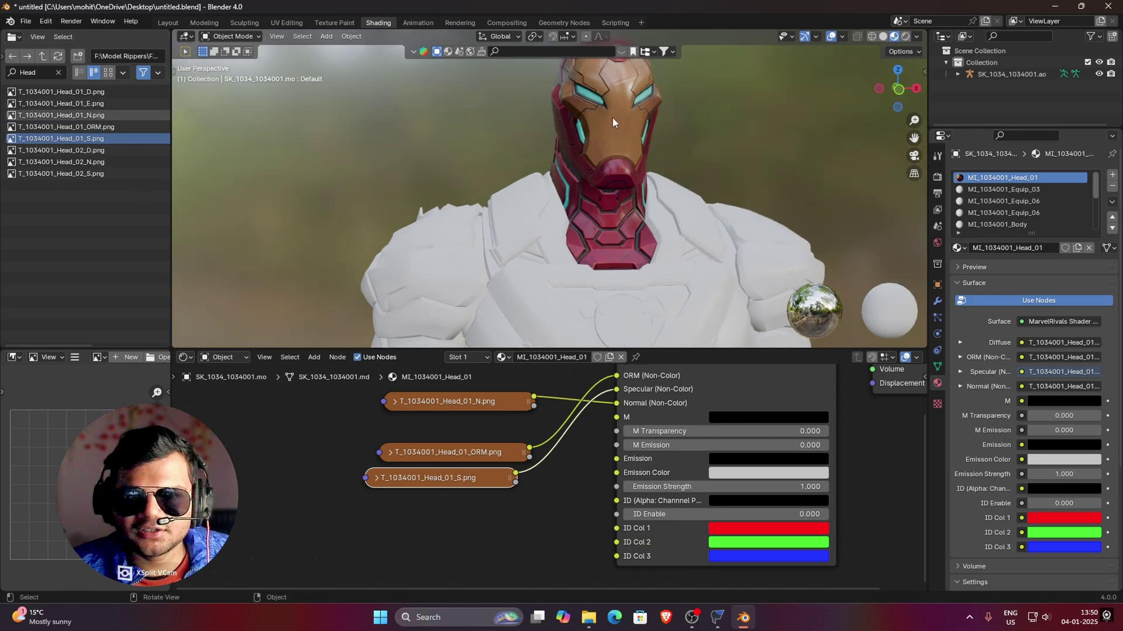
pyautogui.scroll(1, 595, 110)
pyautogui.moveTo(47, 104); pyautogui.dragTo(462, 531)
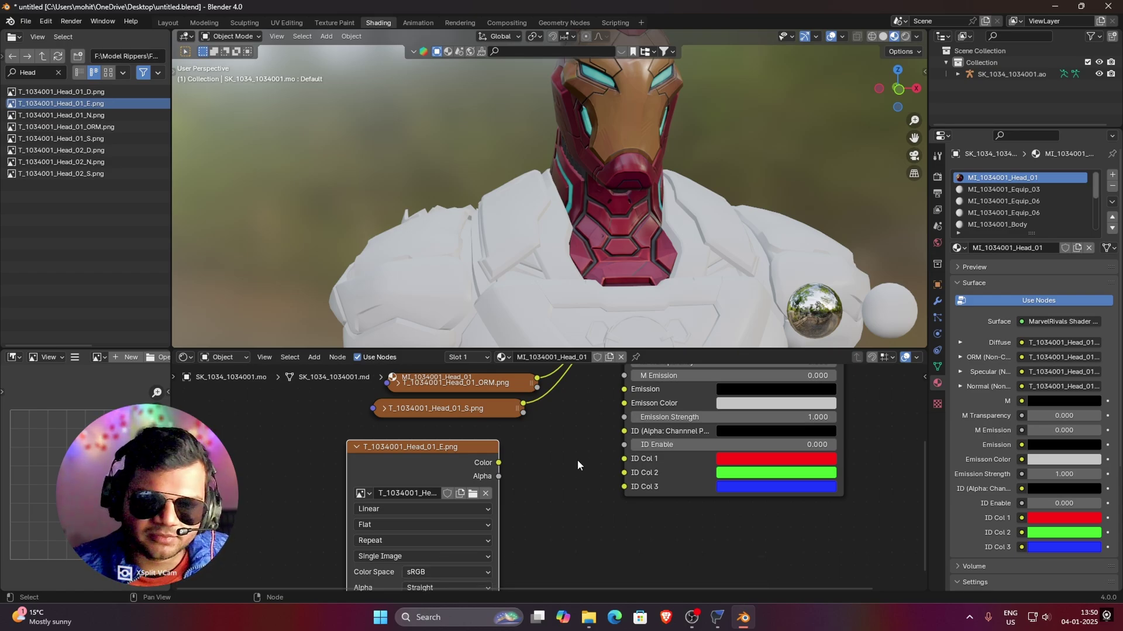
pyautogui.moveTo(577, 459); pyautogui.dragTo(570, 499, button='middle')
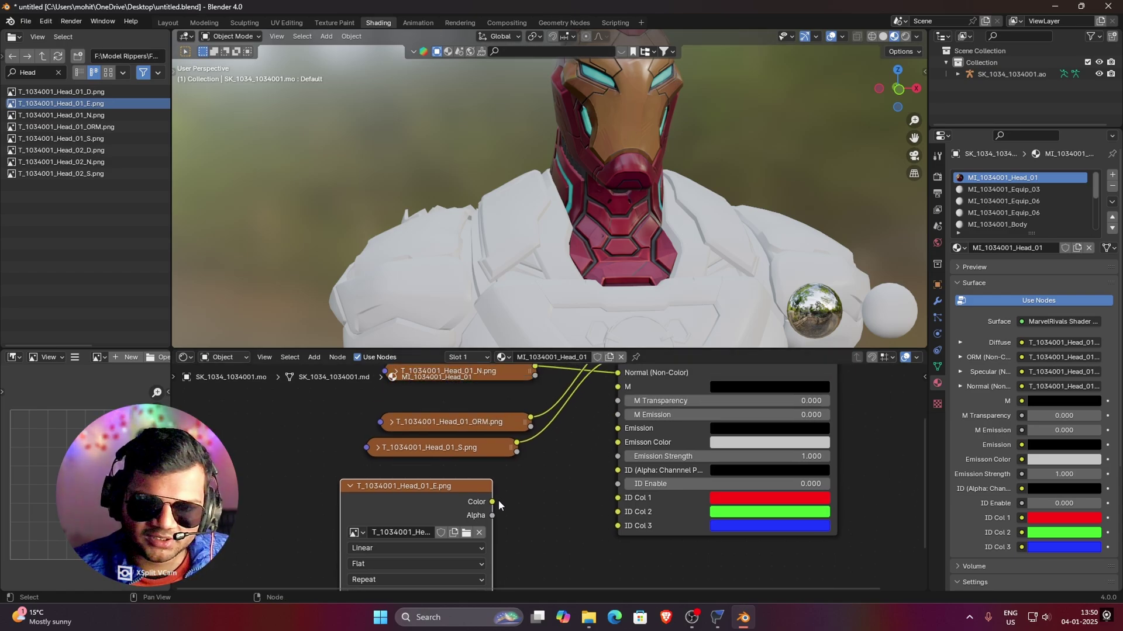
pyautogui.moveTo(492, 503); pyautogui.dragTo(761, 503)
pyautogui.moveTo(620, 251); pyautogui.dragTo(712, 139, button='middle')
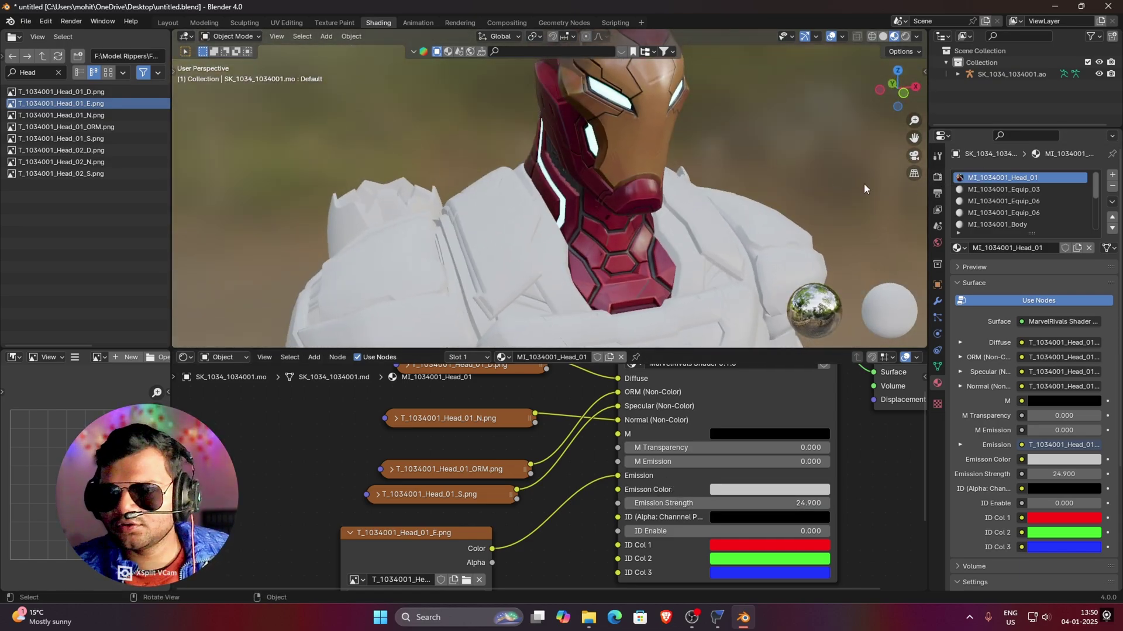
# - Enable Bloom in the EEVEE render settings and set the head shader's Emission Strength to 25
pyautogui.click(937, 177)
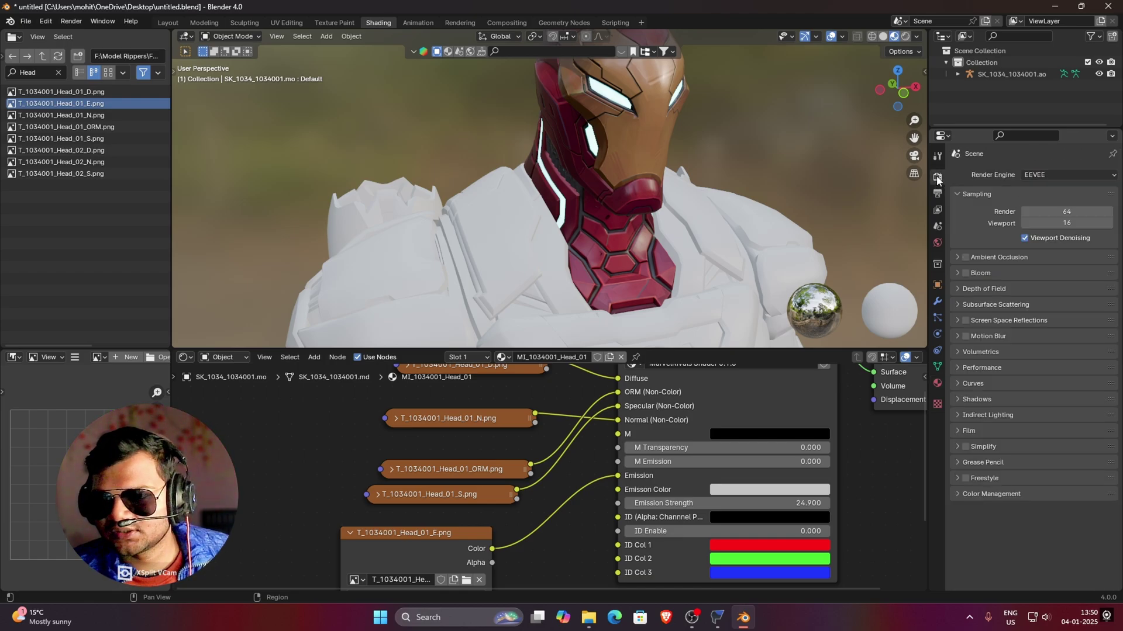
pyautogui.click(966, 274)
pyautogui.moveTo(696, 222); pyautogui.dragTo(664, 210, button='middle')
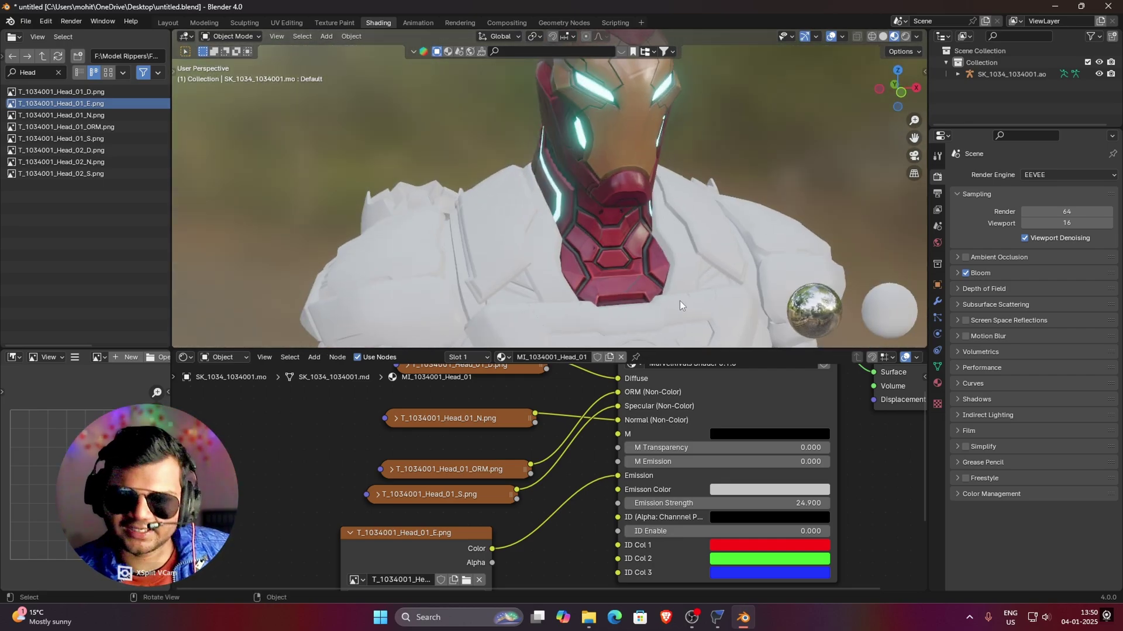
pyautogui.moveTo(735, 503)
pyautogui.mouseDown()
pyautogui.moveTo(787, 502)
pyautogui.moveTo(714, 497)
pyautogui.mouseUp()
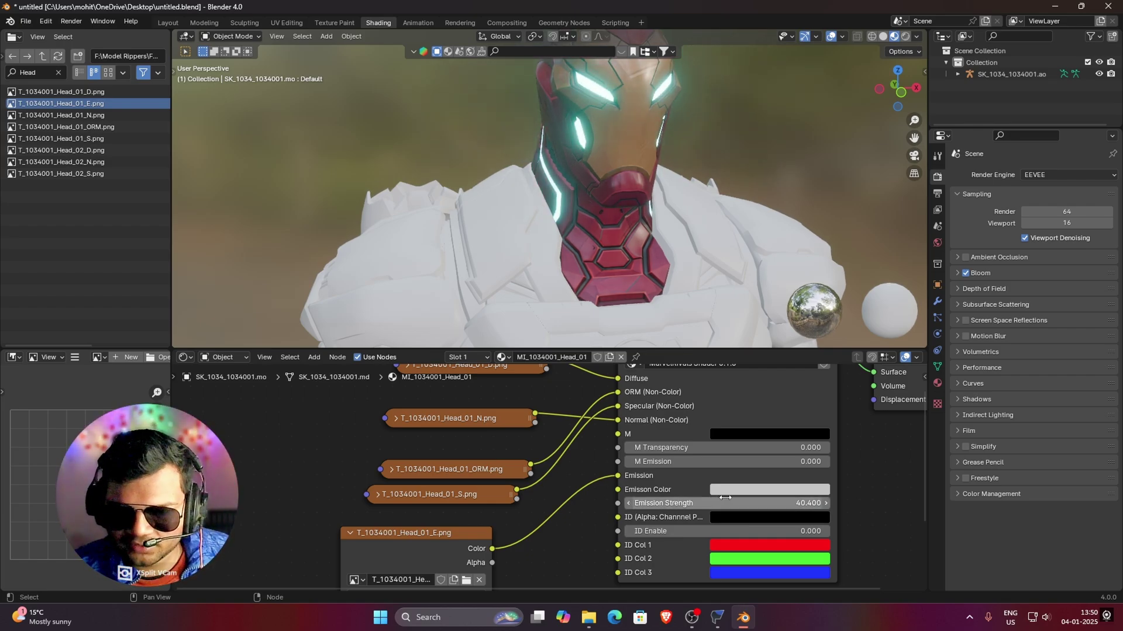
pyautogui.press('BackSpace')
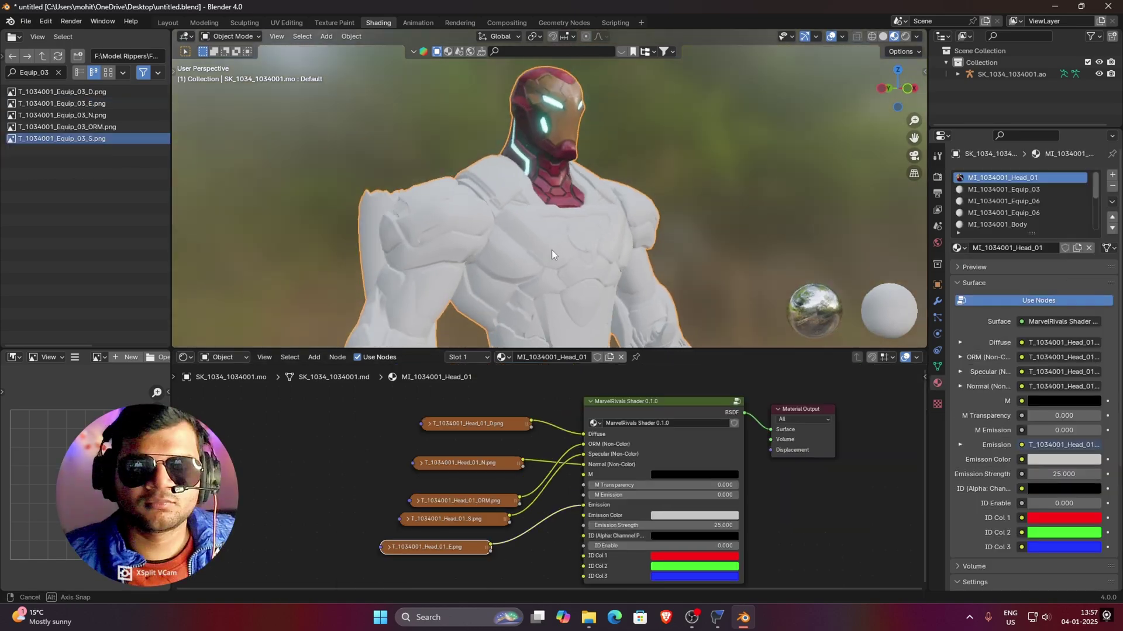
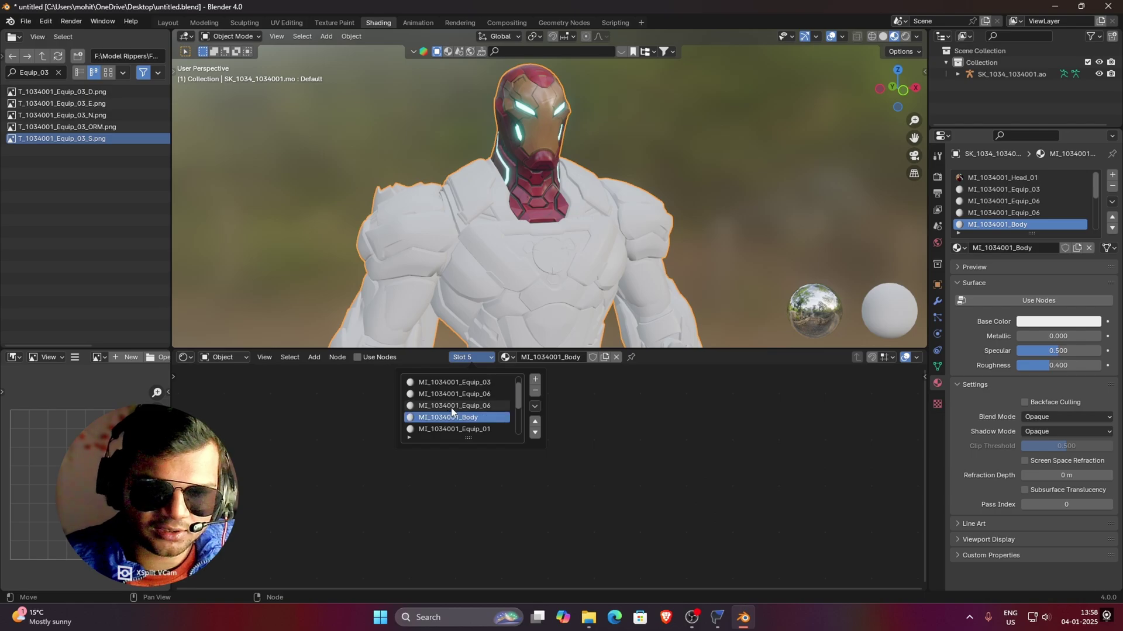
# - Enable nodes for the MI_1034001_Body material and delete its Principled BSDF node
pyautogui.scroll(1, 466, 396)
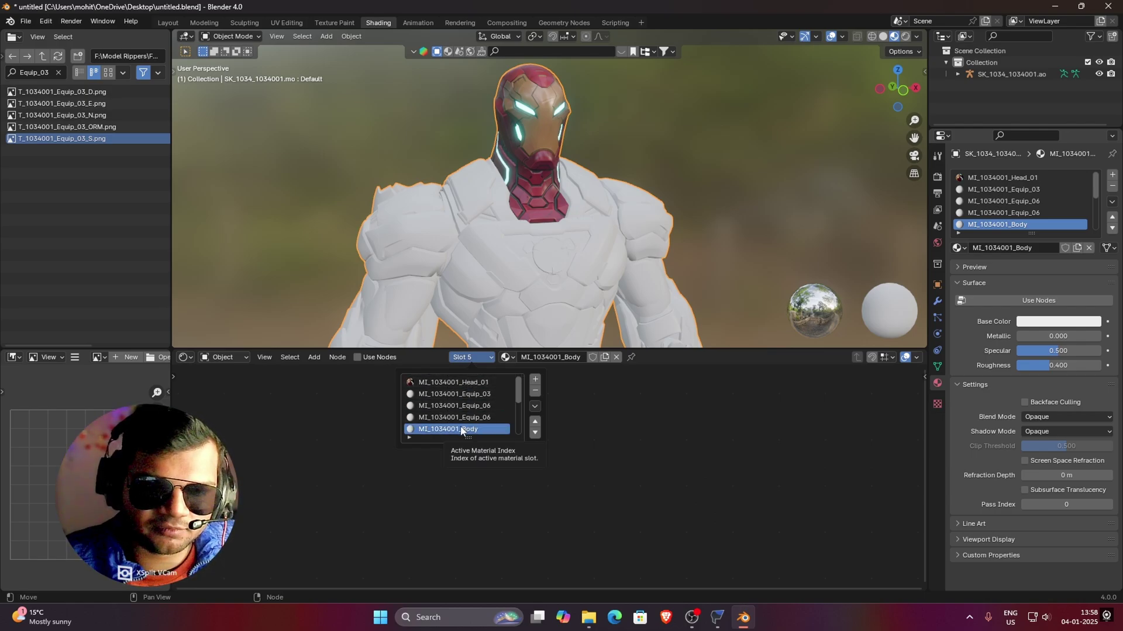
pyautogui.click(358, 358)
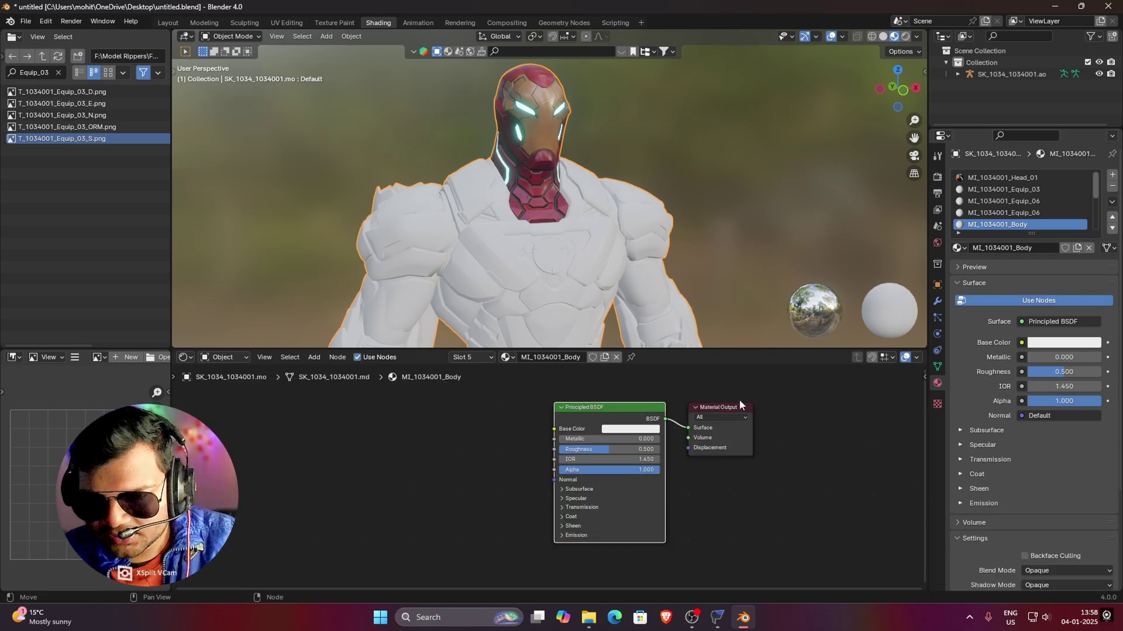
pyautogui.press('x')
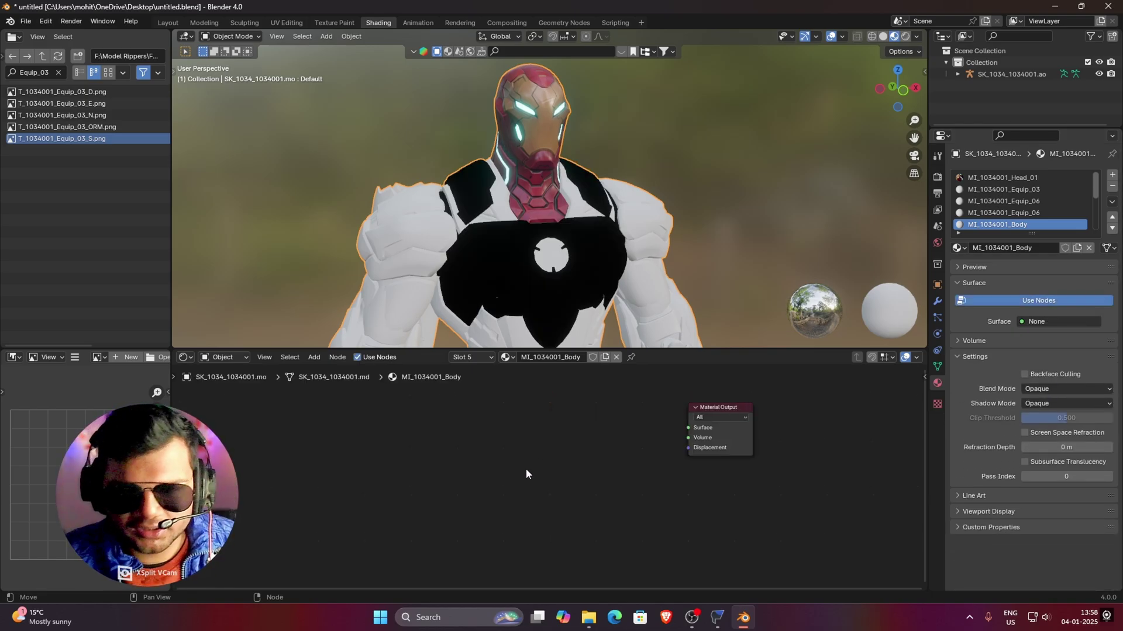
# - Add the MarvelRivals Shader group to the Body material and connect its BSDF output to the Material Output's Surface
pyautogui.hotkey('shift', 'a')
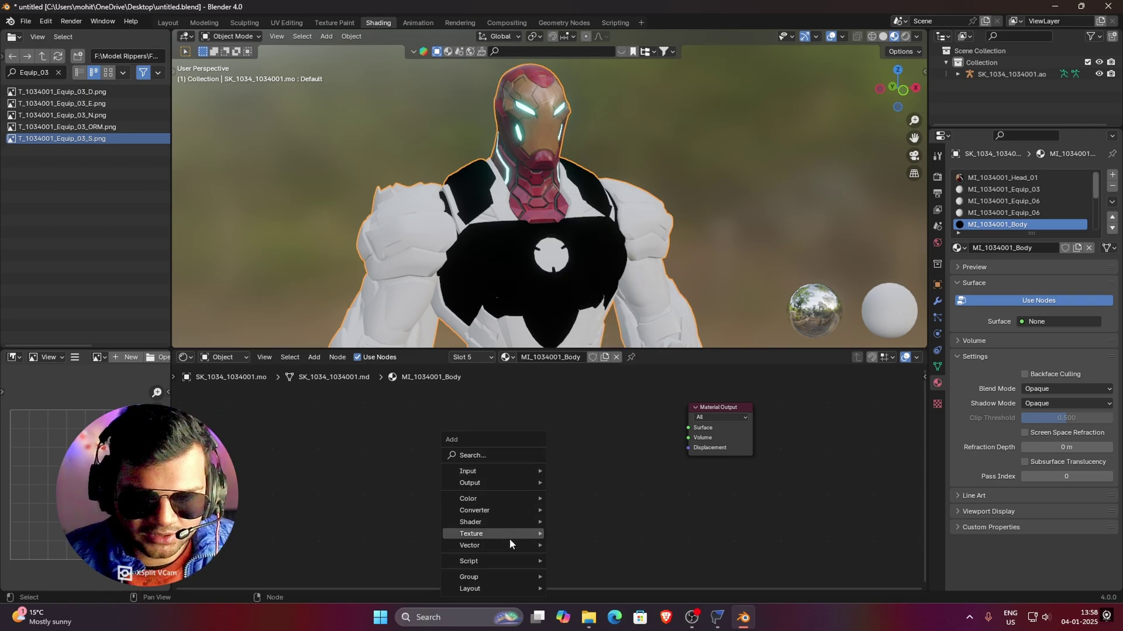
pyautogui.moveTo(500, 574)
pyautogui.click(590, 578)
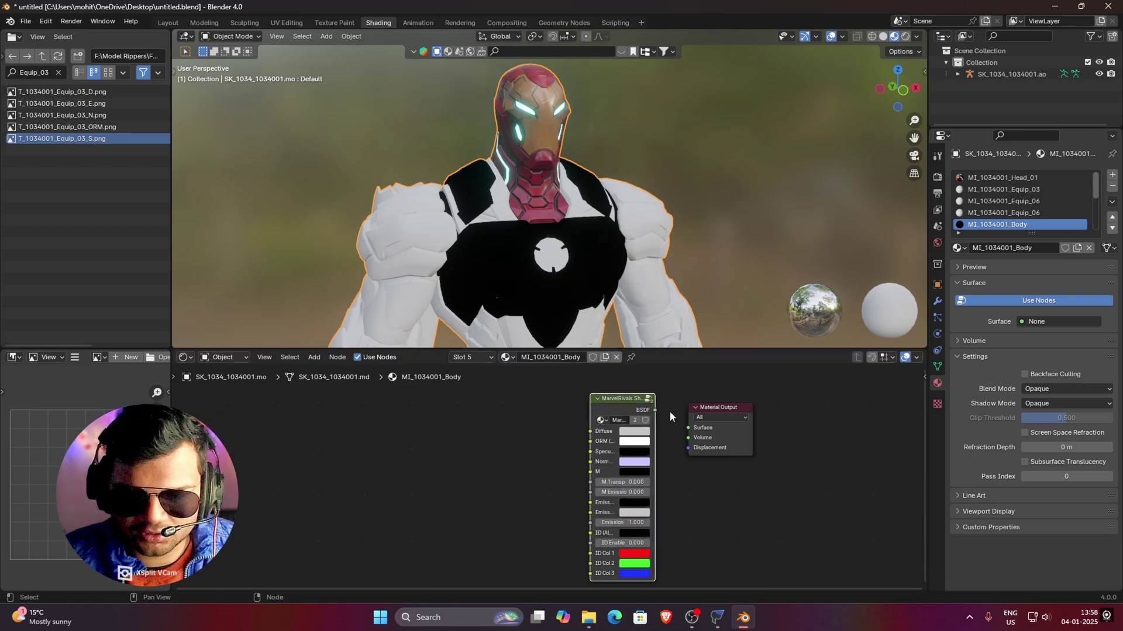
pyautogui.moveTo(656, 409); pyautogui.dragTo(688, 427)
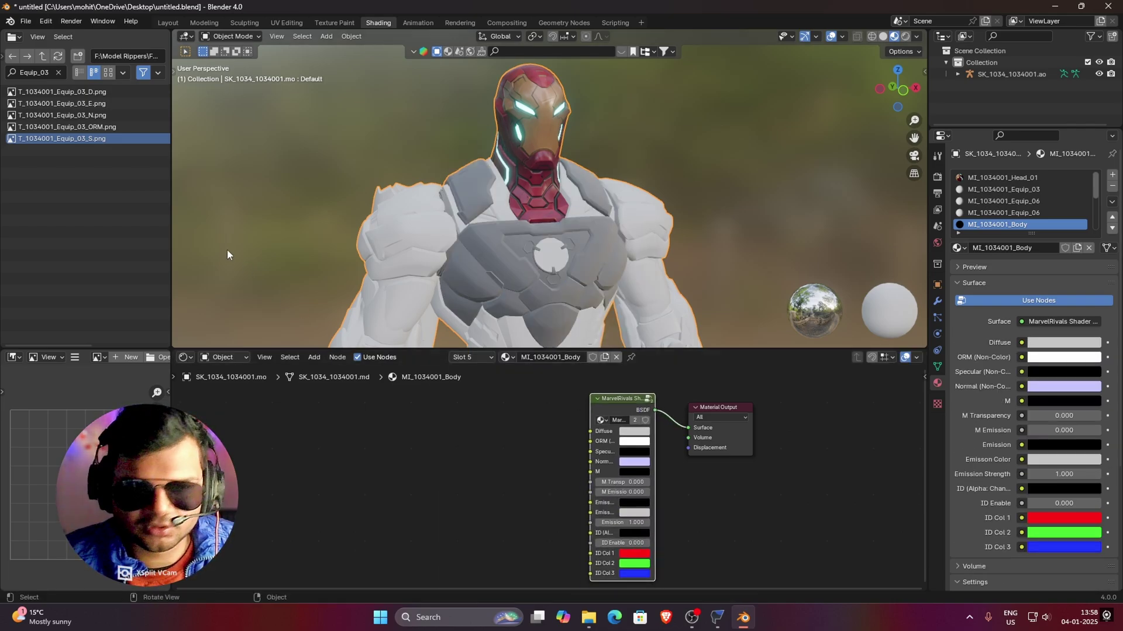
# - Filter the texture files by "Body", add T_1034001_Body_D.png with its Color connected to the shader's Diffuse input, and collapse the node
pyautogui.click(59, 71)
pyautogui.press('BackSpace')
pyautogui.write('Body')
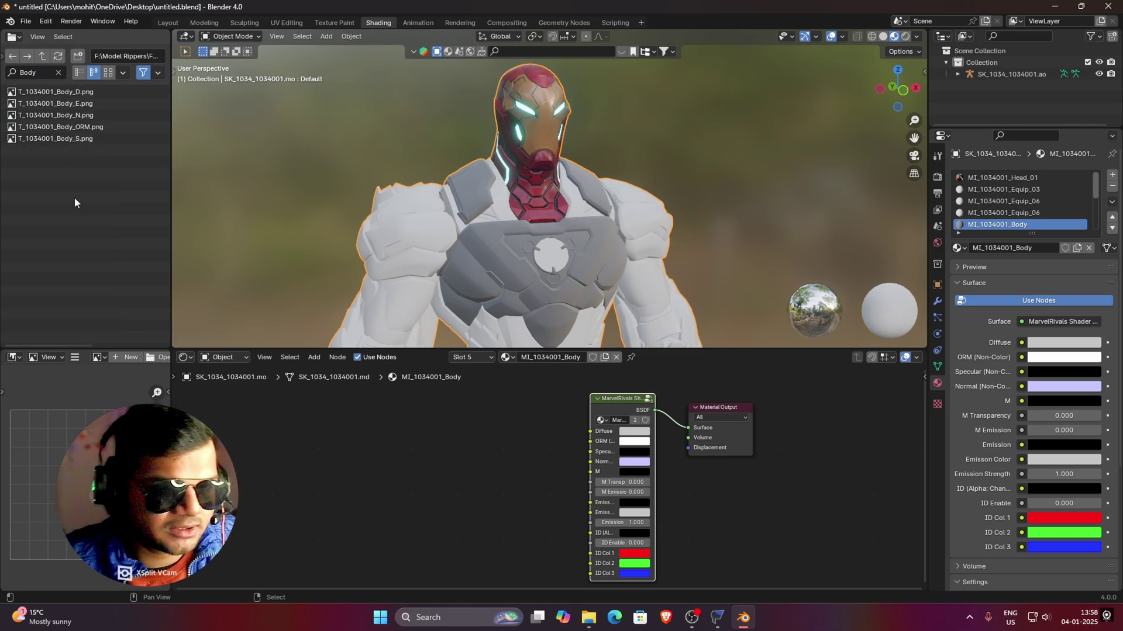
pyautogui.click(88, 92)
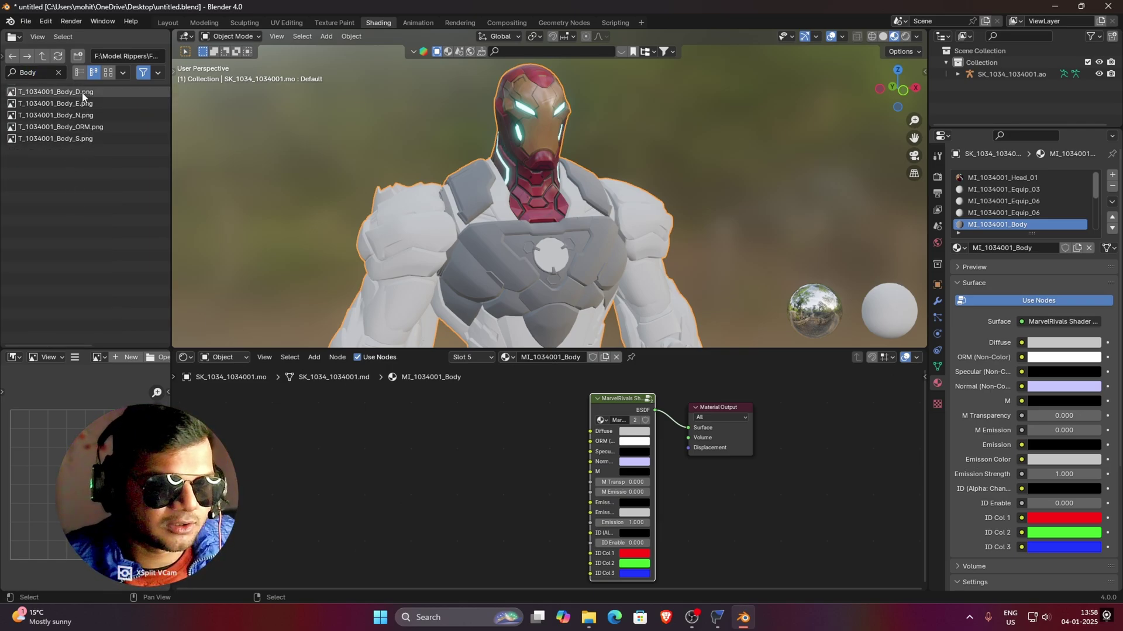
pyautogui.moveTo(13, 92); pyautogui.dragTo(365, 412)
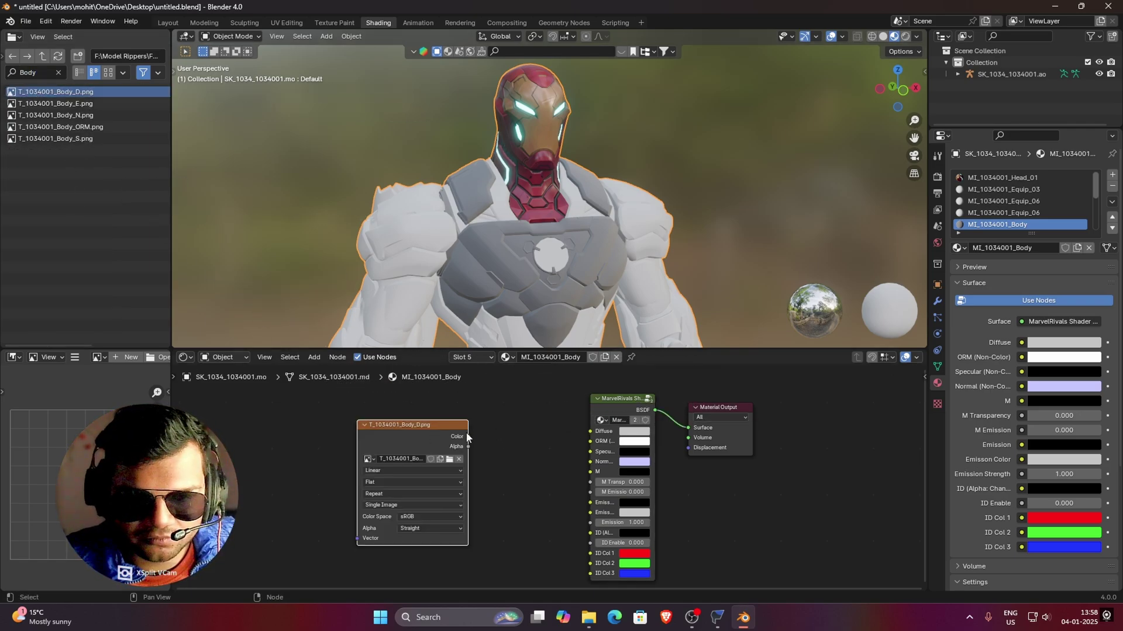
pyautogui.moveTo(468, 436); pyautogui.dragTo(530, 438)
pyautogui.click(365, 425)
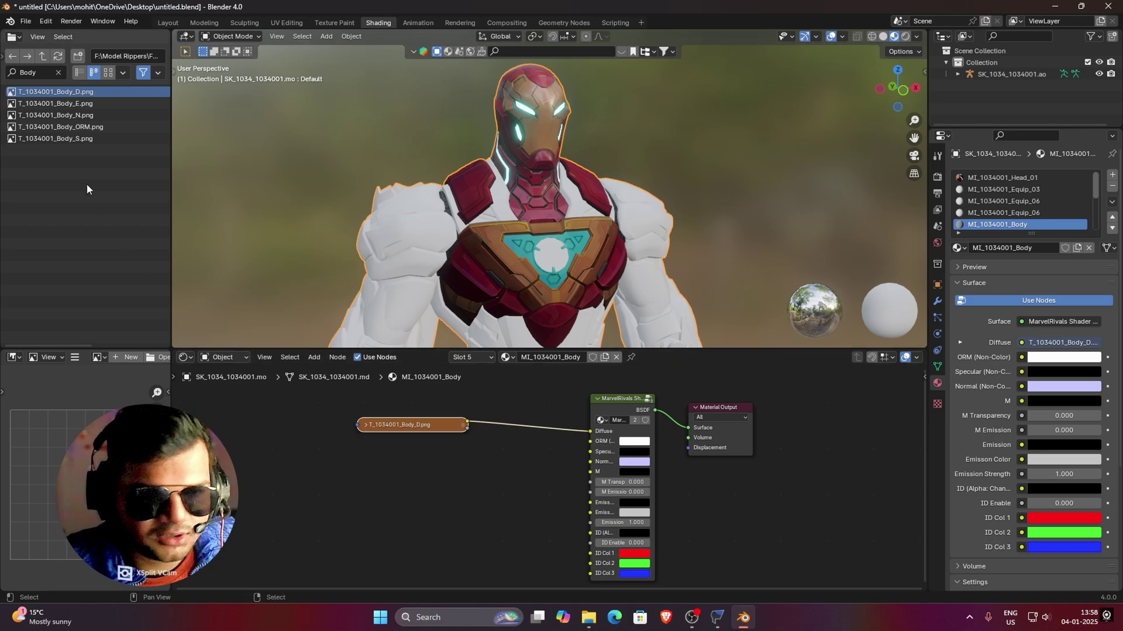
# - Add T_1034001_Body_N.png as a Non-Color texture, connect its Color to the shader's Normal input and collapse the node
pyautogui.click(24, 103)
pyautogui.click(22, 117)
pyautogui.moveTo(11, 117); pyautogui.dragTo(356, 475)
pyautogui.click(401, 528)
pyautogui.click(488, 486)
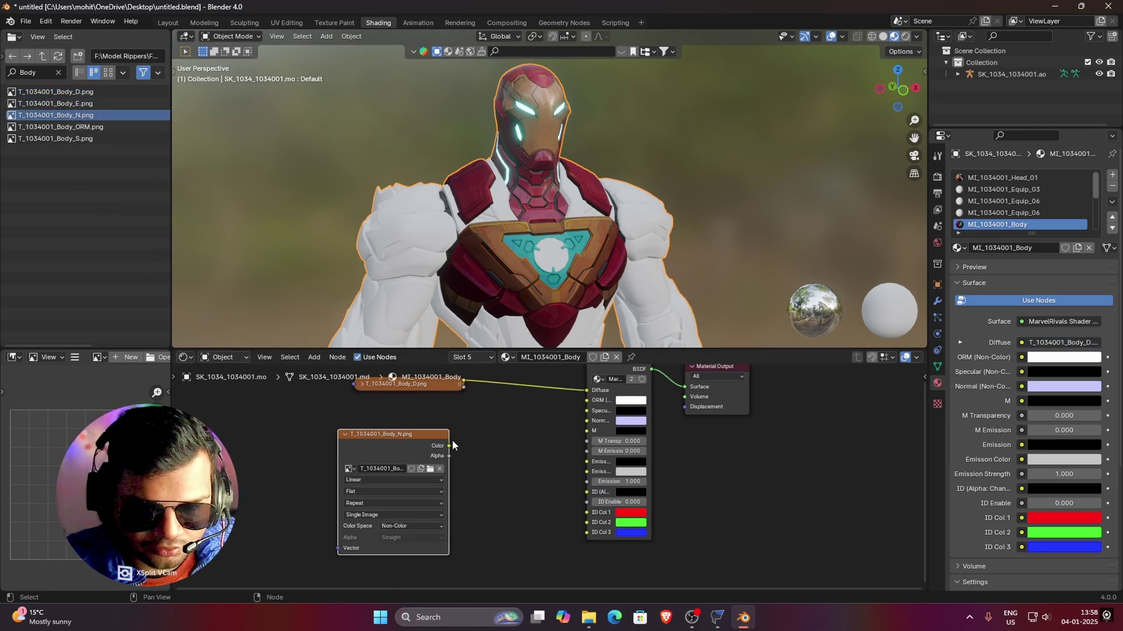
pyautogui.moveTo(448, 446); pyautogui.dragTo(586, 421)
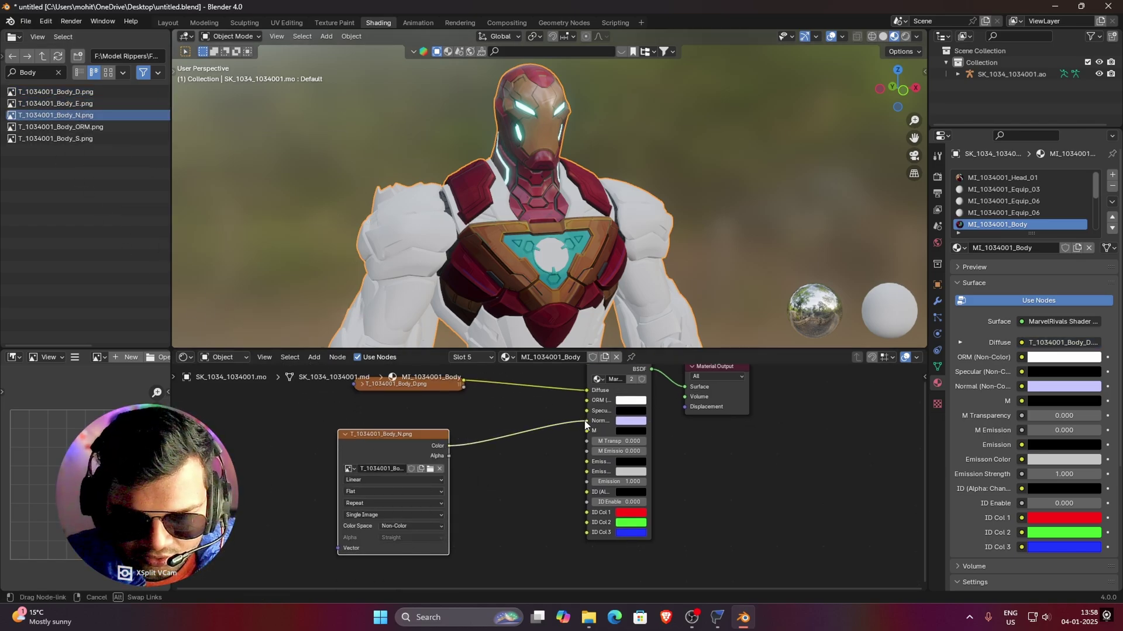
pyautogui.click(348, 435)
# - Add T_1034001_Body_ORM.png as a Non-Color texture, connect its Color to the shader's ORM input and collapse the node
pyautogui.click(104, 127)
pyautogui.moveTo(11, 129); pyautogui.dragTo(587, 391)
pyautogui.click(377, 539)
pyautogui.click(464, 496)
pyautogui.moveTo(430, 458); pyautogui.dragTo(587, 391)
pyautogui.click(322, 449)
# - Add T_1034001_Body_S.png as a Non-Color texture, connect its Color to the shader's Specular input and collapse the node
pyautogui.click(91, 140)
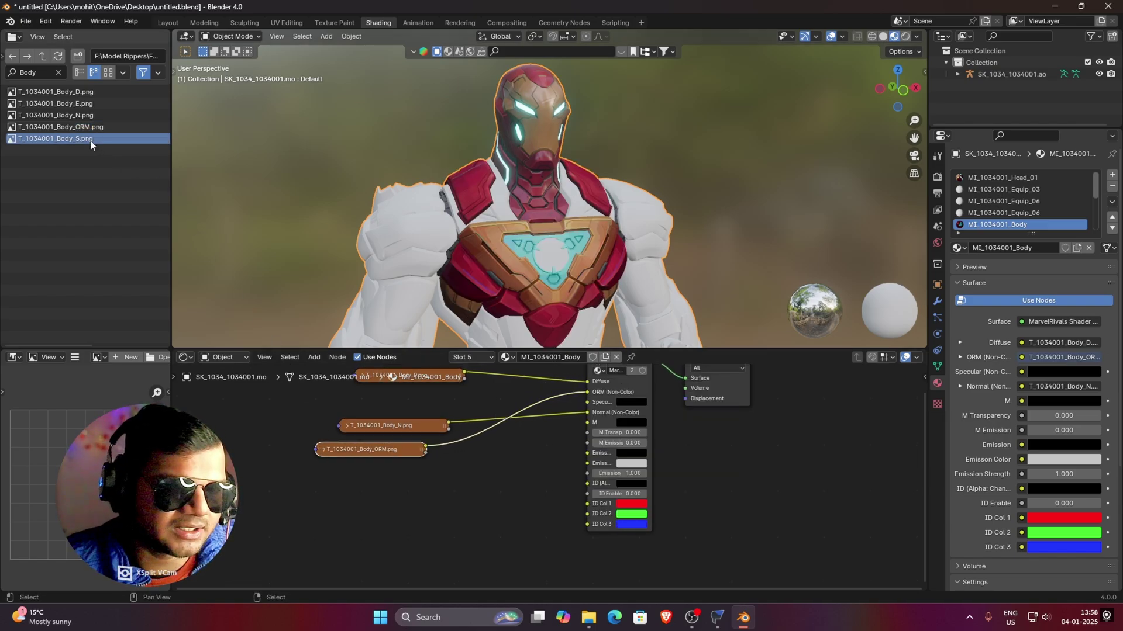
pyautogui.moveTo(13, 143); pyautogui.dragTo(348, 476)
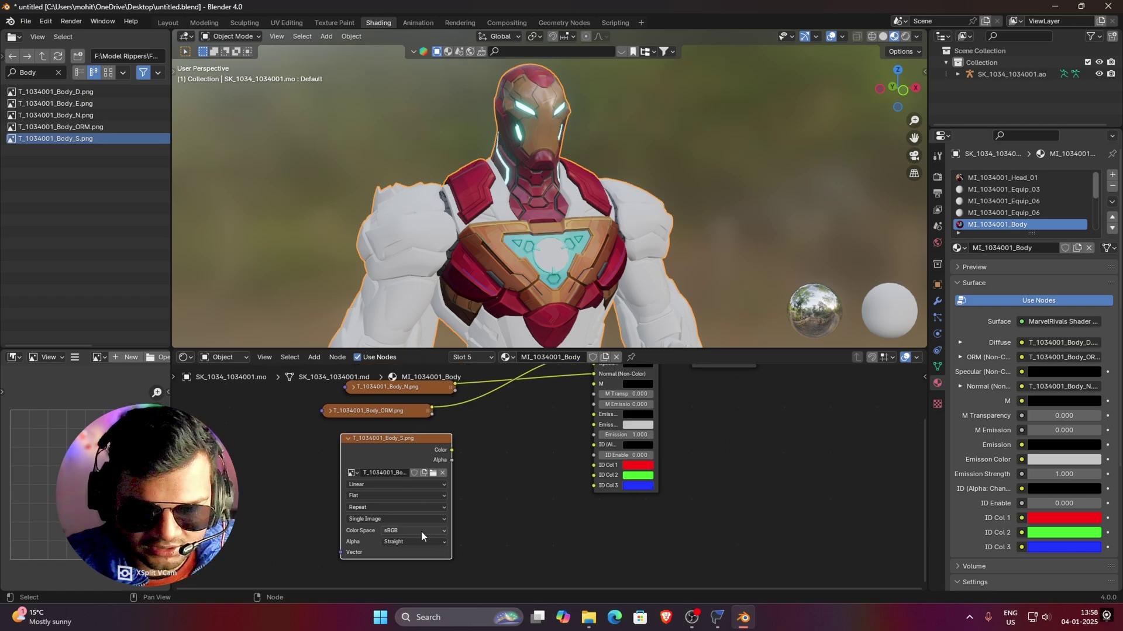
pyautogui.click(420, 531)
pyautogui.click(475, 489)
pyautogui.moveTo(451, 451); pyautogui.dragTo(593, 414)
pyautogui.click(348, 489)
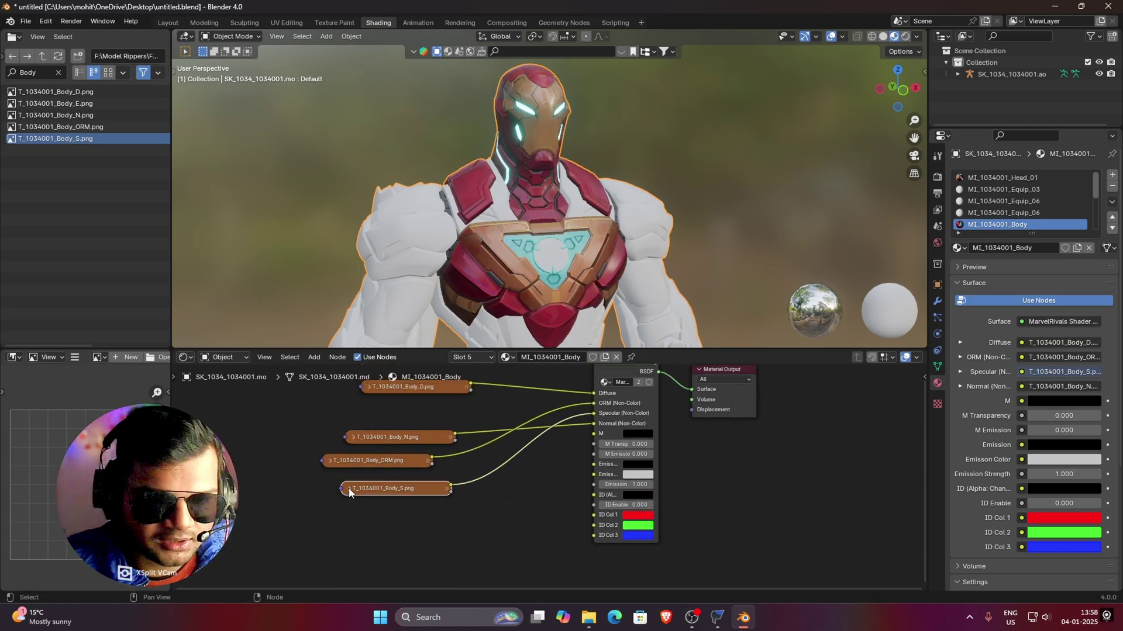
# - Add T_1034001_Body_E.png, connect its Color to the shader's Emission input, set Emission Strength to 9.700 and collapse the node
pyautogui.click(35, 104)
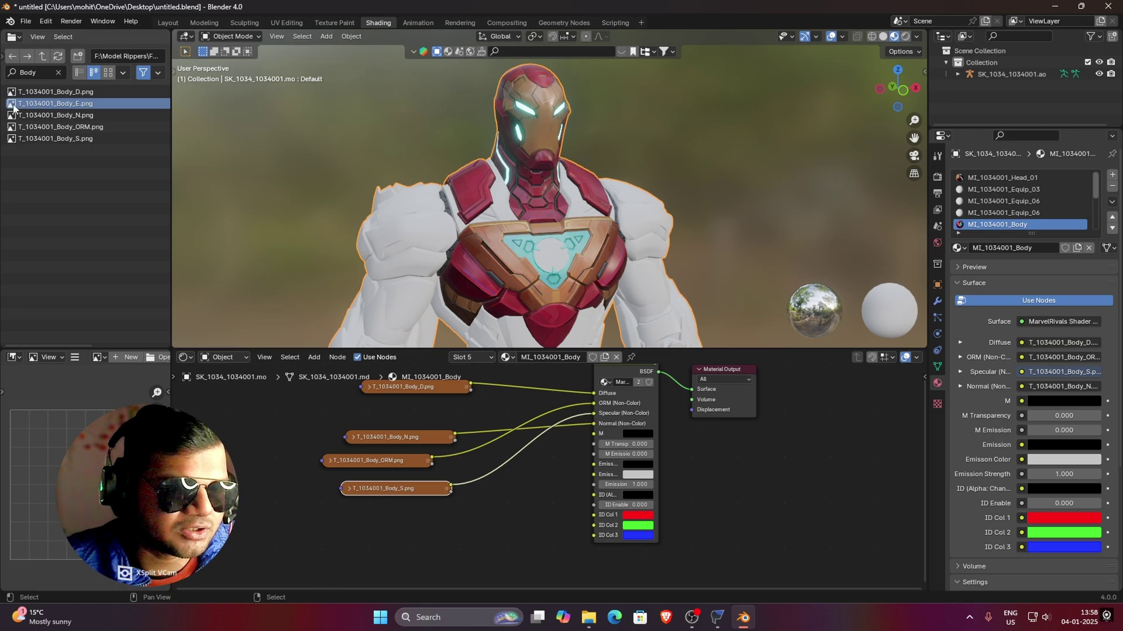
pyautogui.moveTo(13, 107); pyautogui.dragTo(374, 513)
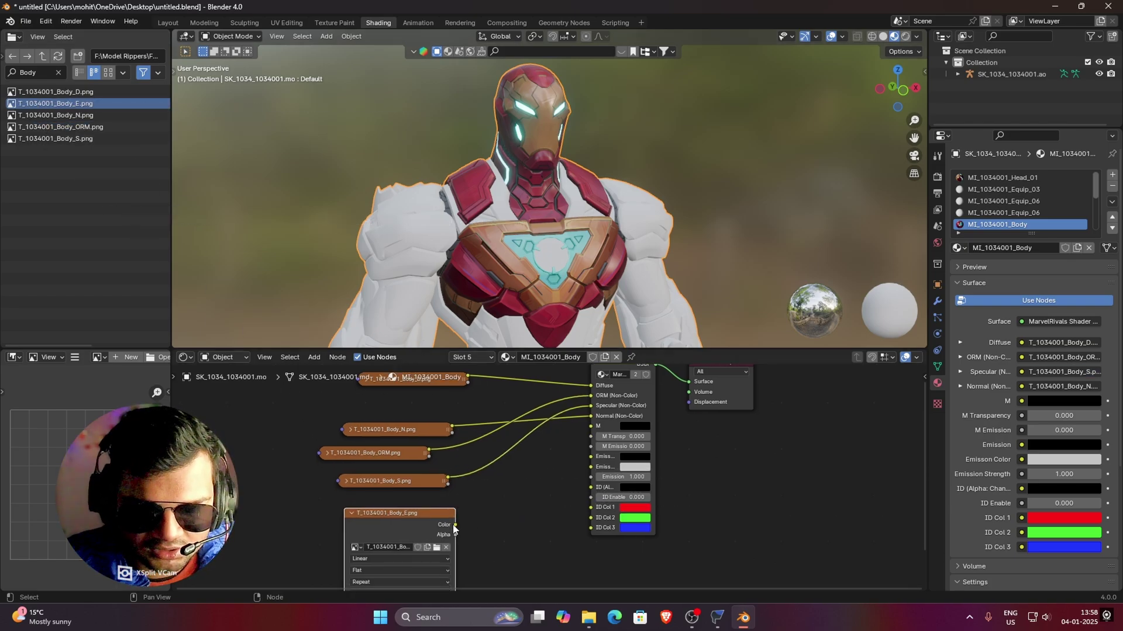
pyautogui.moveTo(455, 525); pyautogui.dragTo(684, 477)
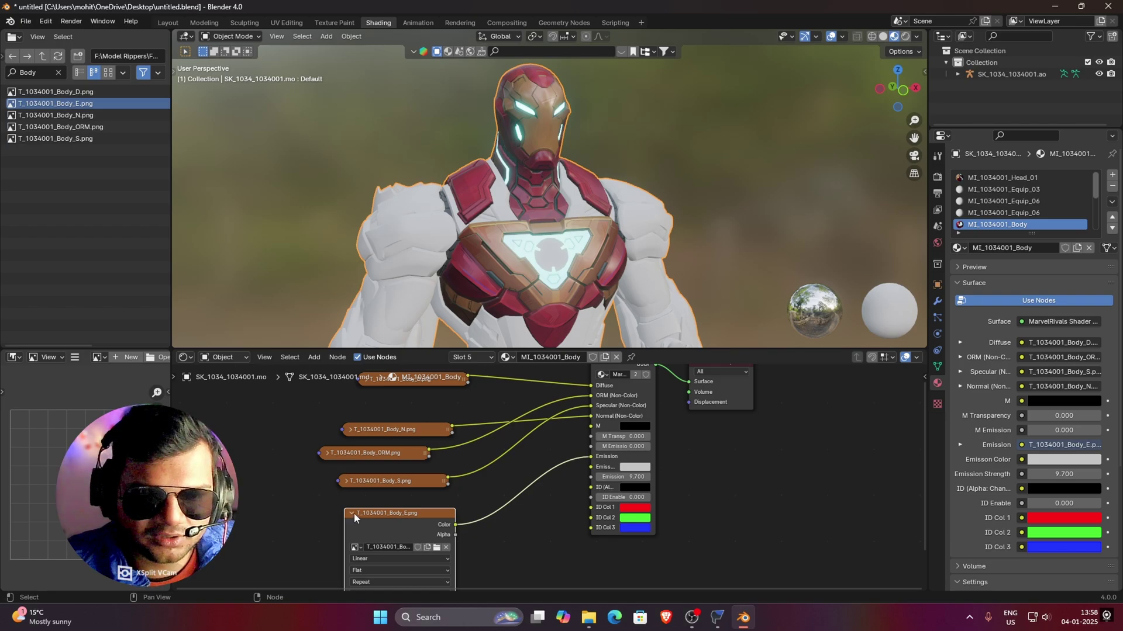
pyautogui.click(353, 514)
pyautogui.moveTo(503, 316); pyautogui.dragTo(585, 257, button='middle')
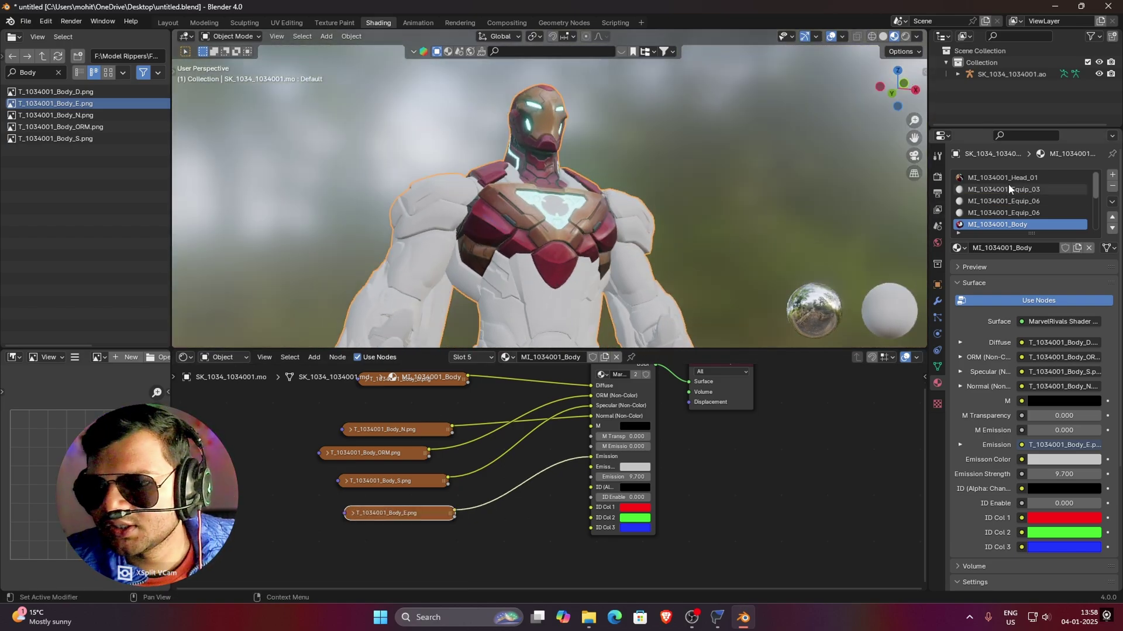
# - In the MI_1034001_Equip_01 material, replace the Principled BSDF with the MarvelRivals Shader group and connect it to the output's Surface
pyautogui.scroll(-4, 1040, 198)
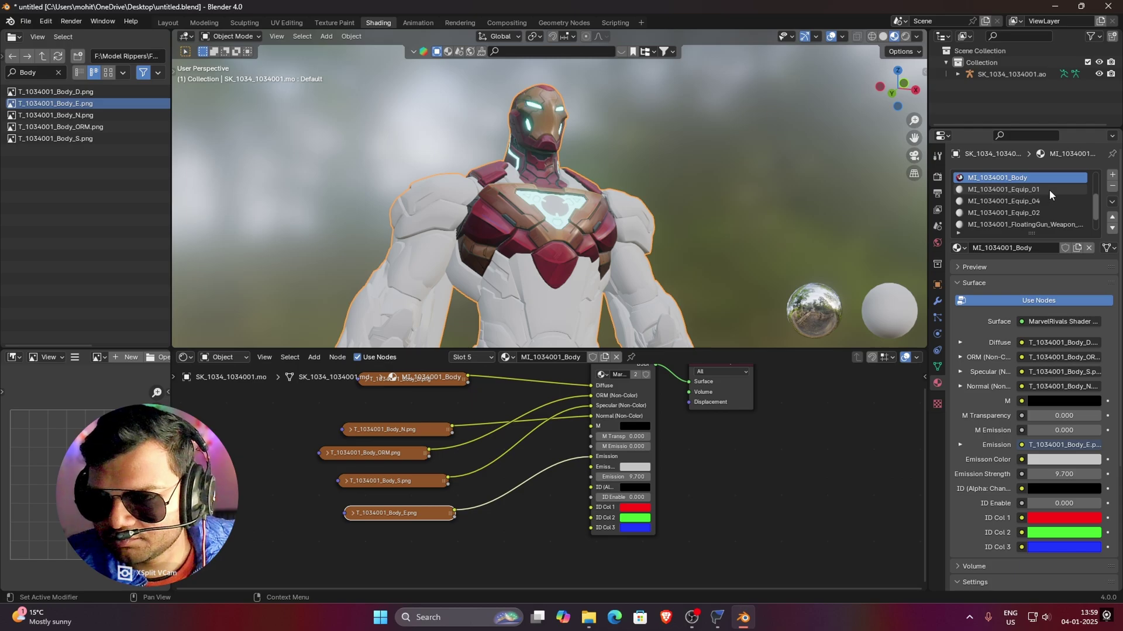
pyautogui.click(1049, 189)
pyautogui.press('Home')
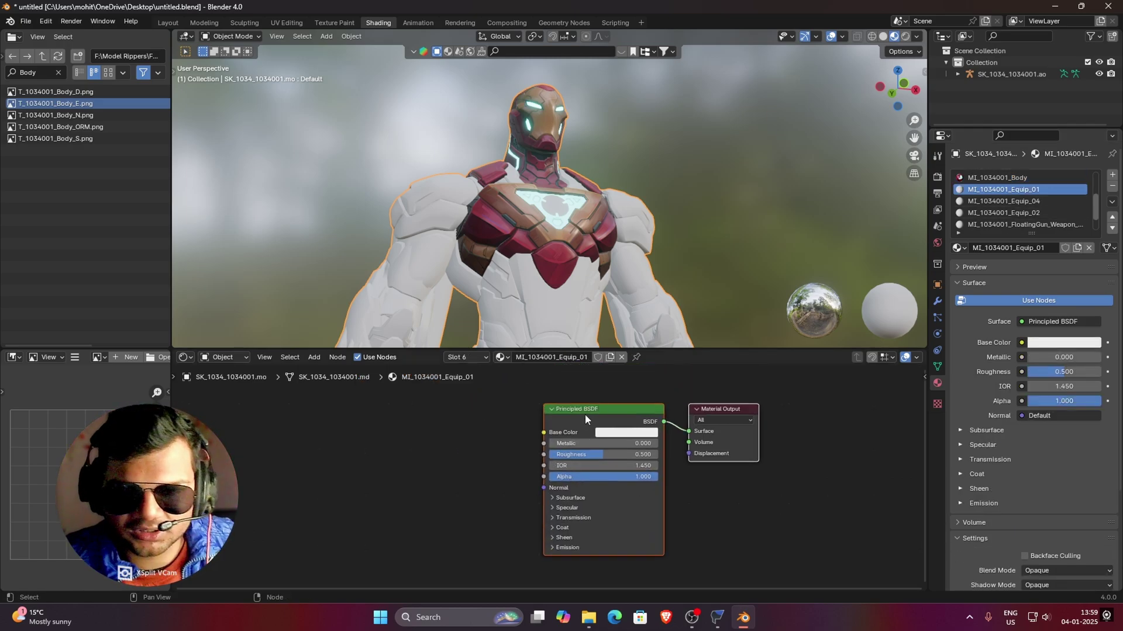
pyautogui.click(585, 414)
pyautogui.press('Delete')
pyautogui.hotkey('shift', 'a')
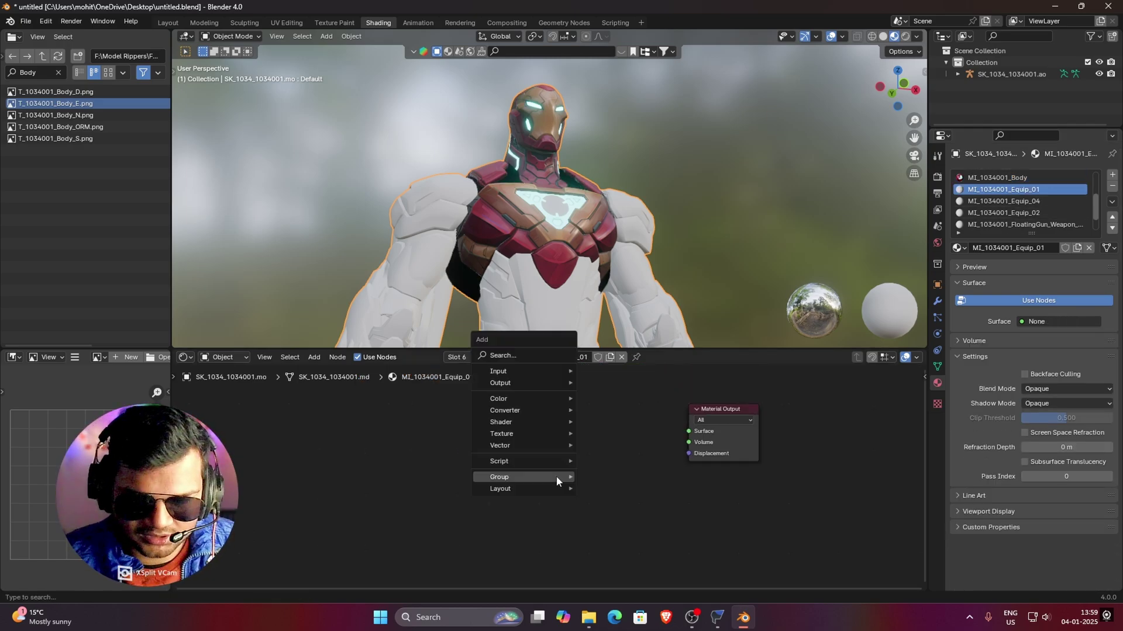
pyautogui.moveTo(556, 476)
pyautogui.click(640, 476)
pyautogui.click(657, 443)
pyautogui.moveTo(666, 442); pyautogui.dragTo(688, 432)
# - Filter the texture files by "Equip_01" and add T_1034001_Equip_01_D.png for the shader's Diffuse input
pyautogui.click(58, 72)
pyautogui.click(48, 73)
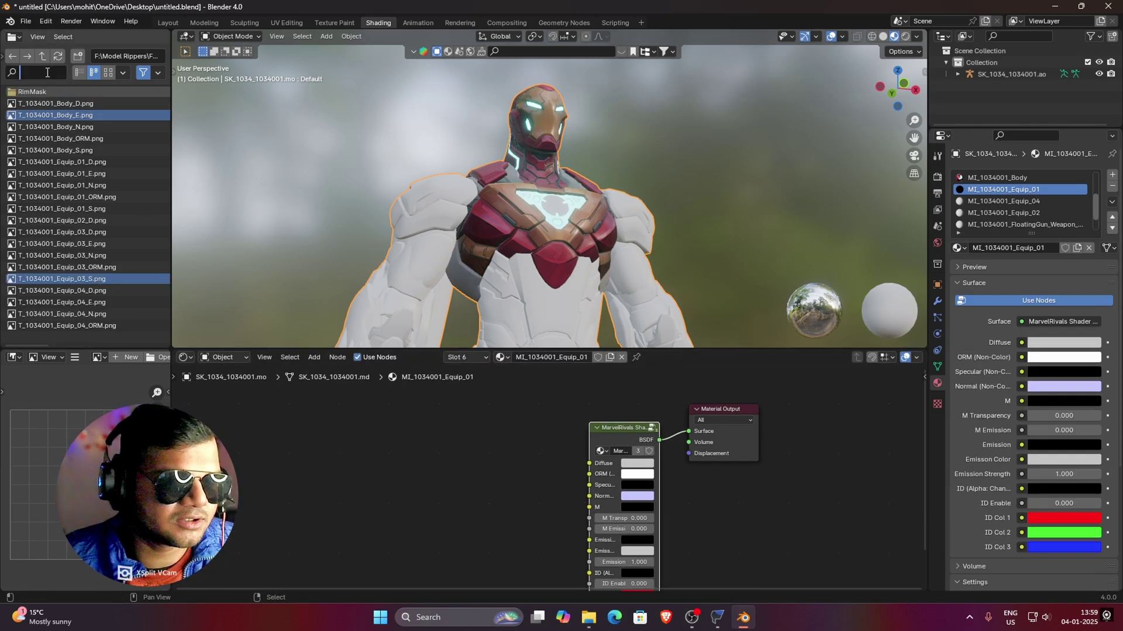
pyautogui.write('Equ')
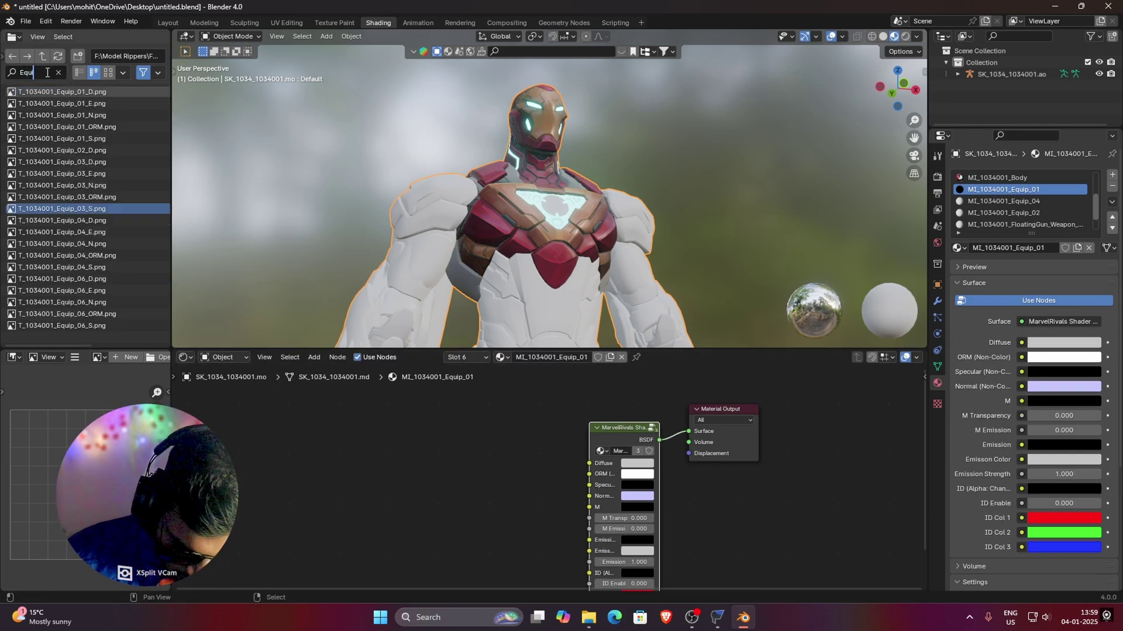
pyautogui.write('ip_01')
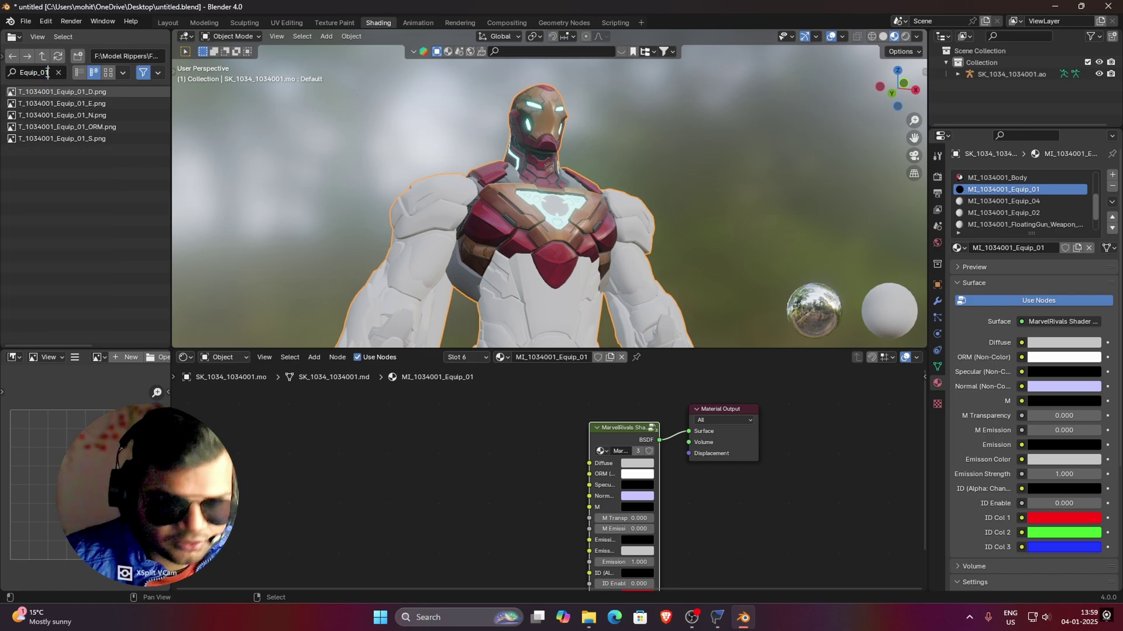
pyautogui.press('Return')
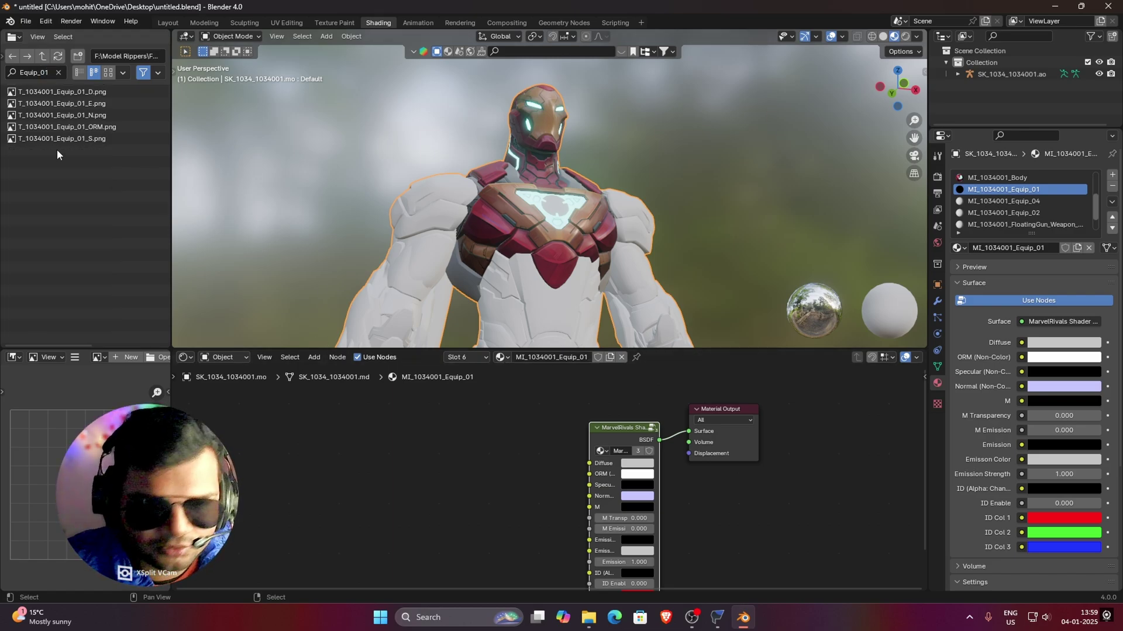
pyautogui.moveTo(44, 94); pyautogui.dragTo(589, 463)
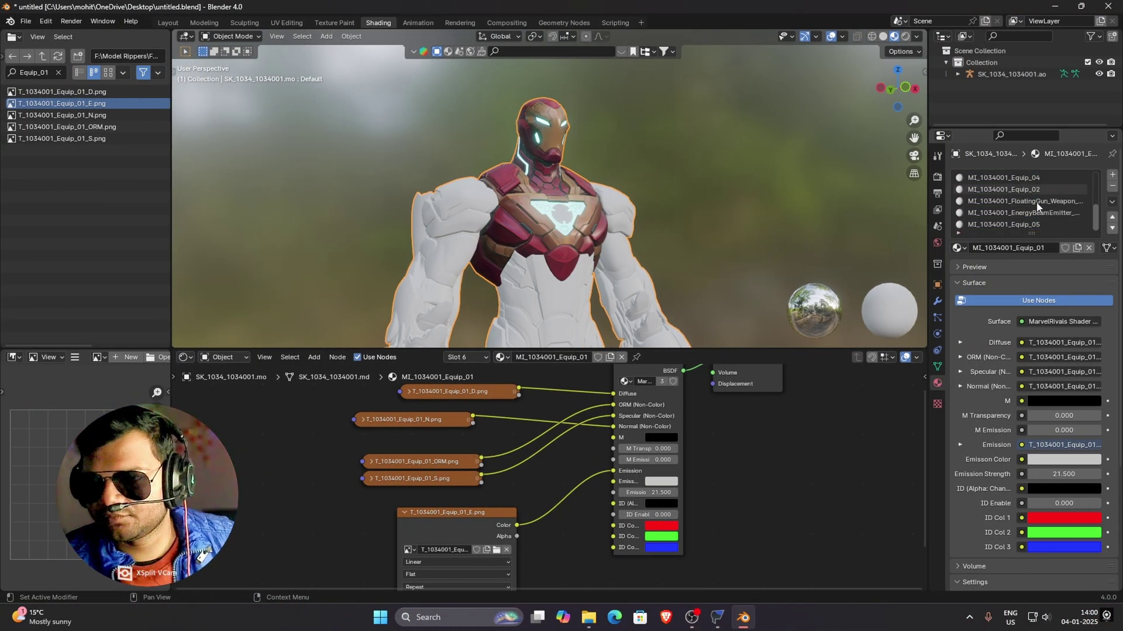
# - Review the material slots and search the texture files for "Equip_05" to match the MI_1034001_Equip_05 material
pyautogui.scroll(3, 1037, 205)
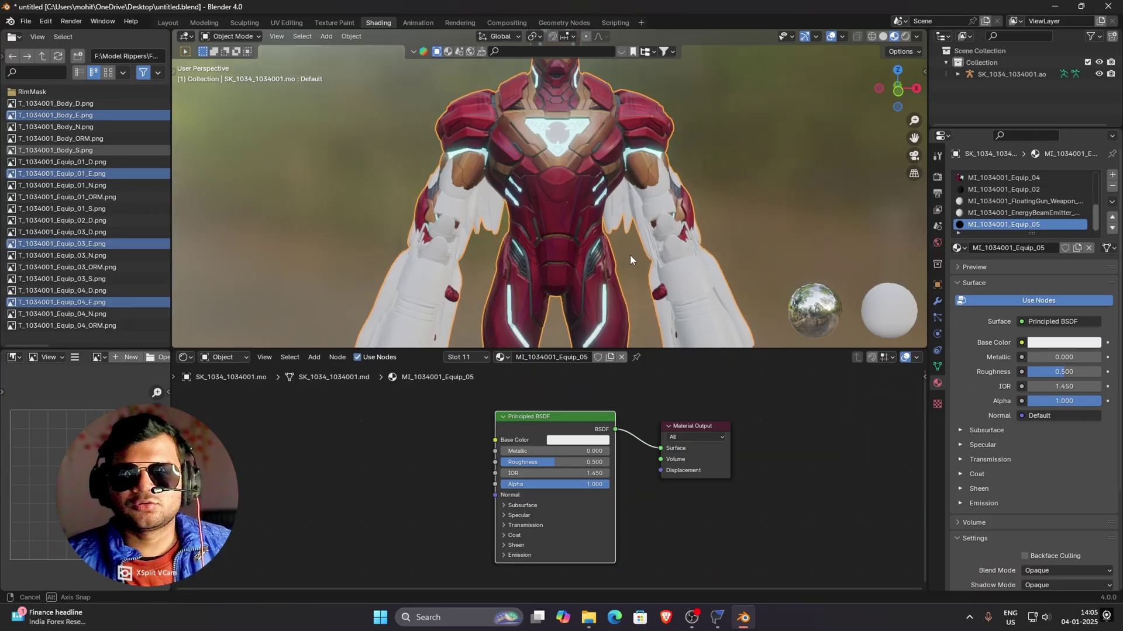
pyautogui.moveTo(630, 255); pyautogui.dragTo(529, 223, button='middle')
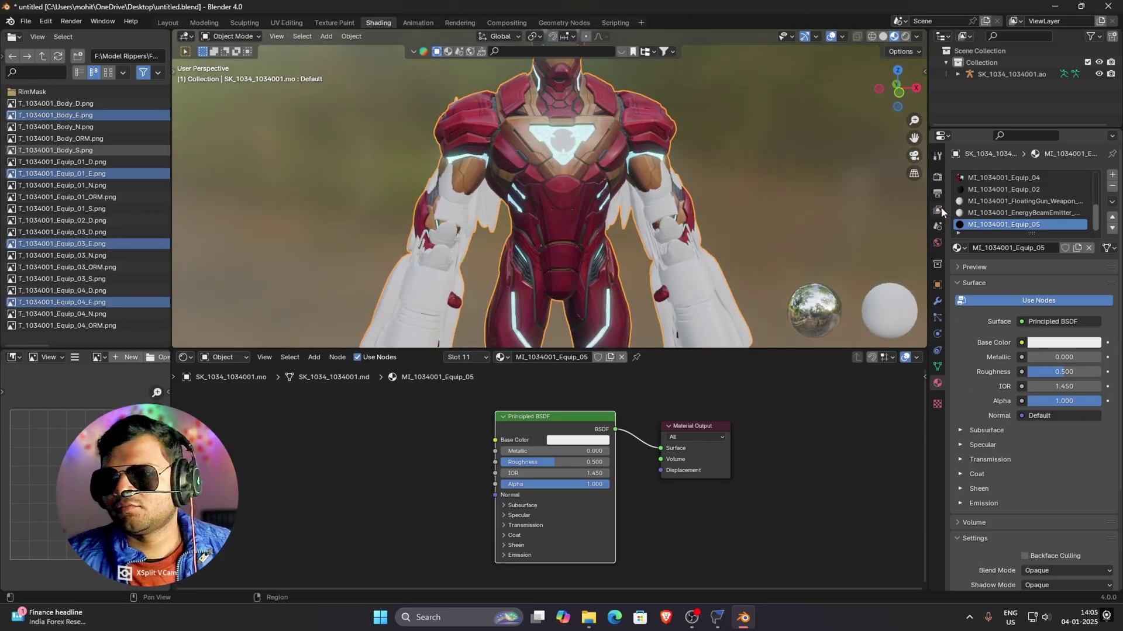
pyautogui.scroll(4, 970, 216)
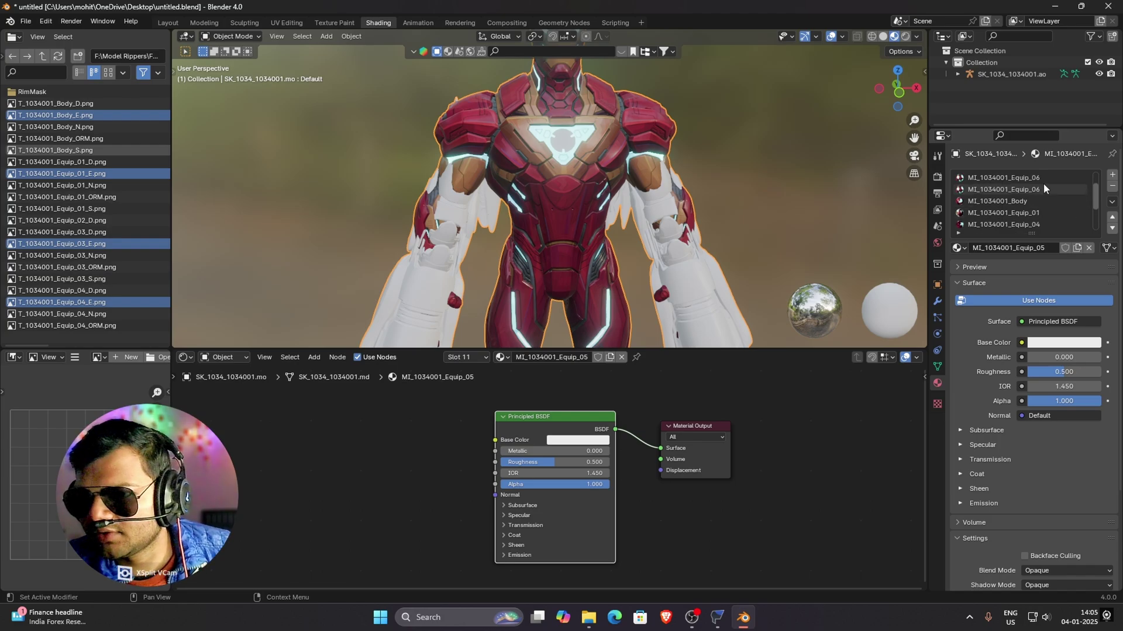
pyautogui.scroll(1, 1046, 202)
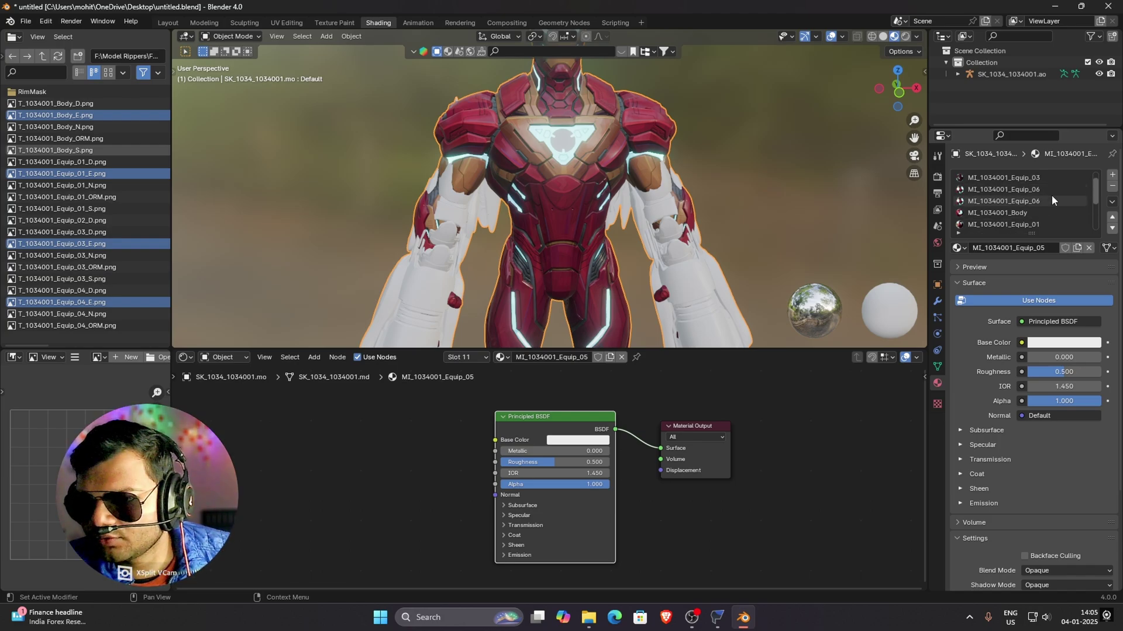
pyautogui.scroll(-6, 1050, 199)
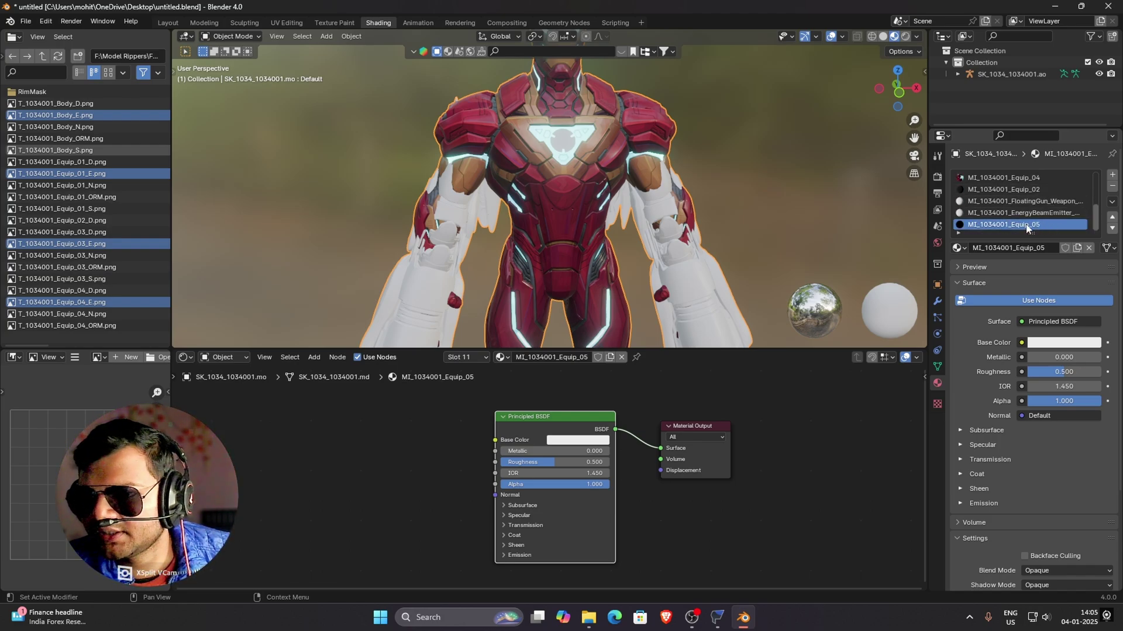
pyautogui.click(47, 73)
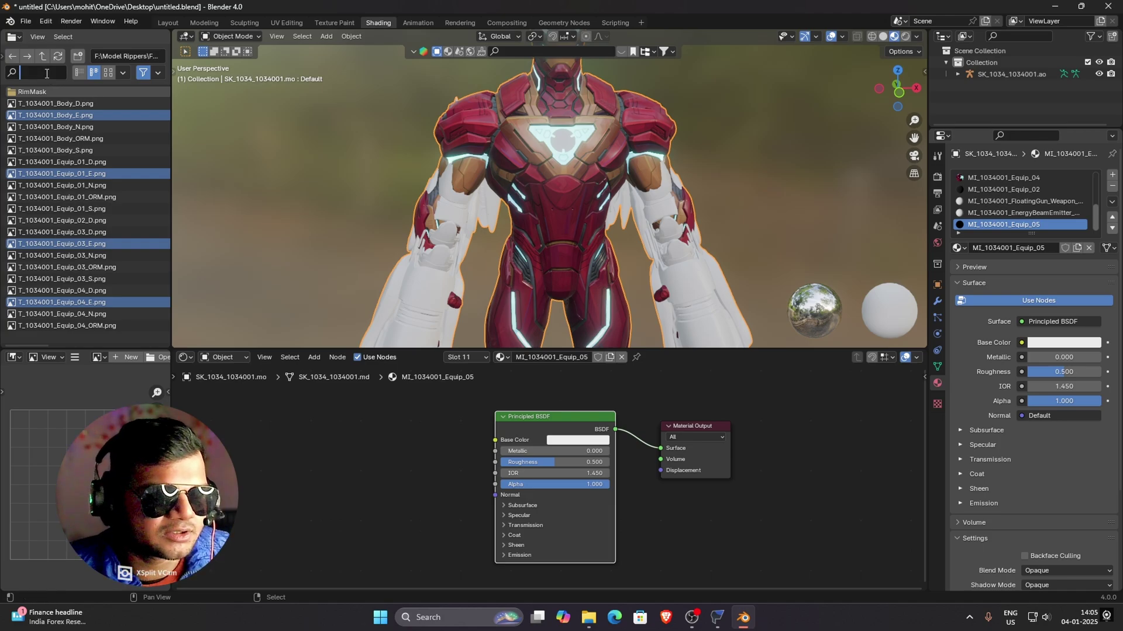
pyautogui.write('Equi')
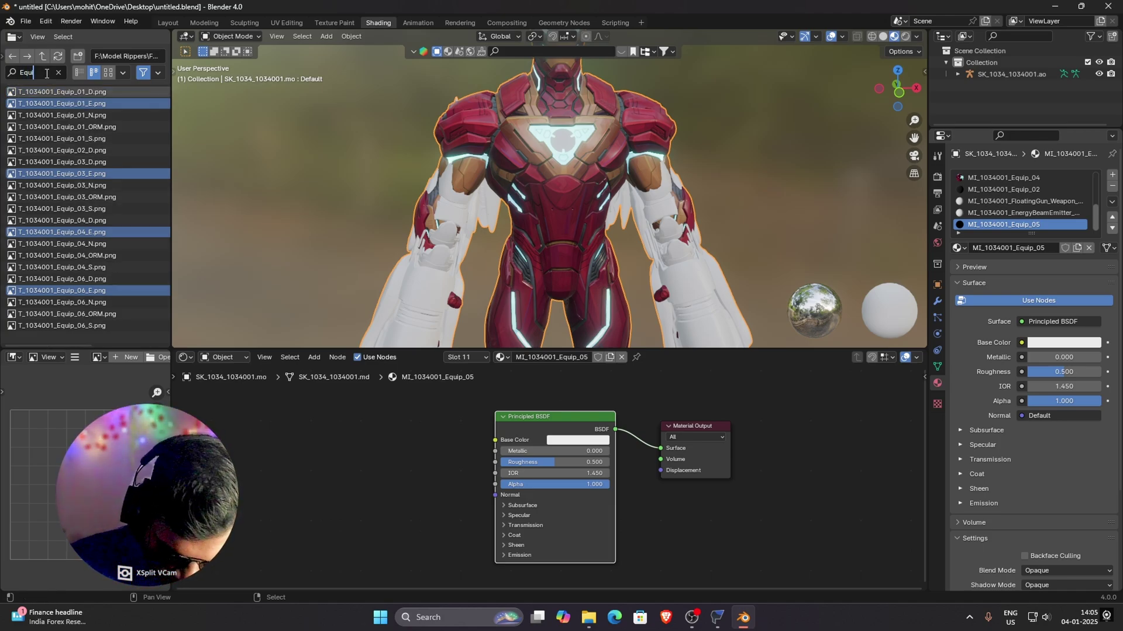
pyautogui.write('p_05')
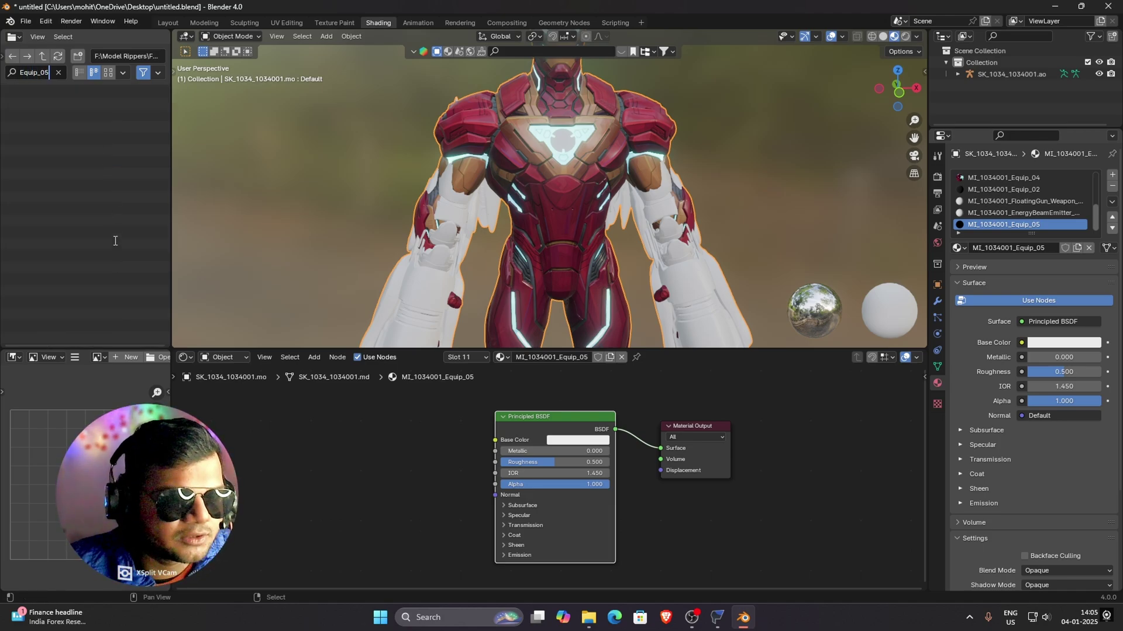
# - Clear the file filter, select the MI_1034001_FloatingGun_Weapon_02 material, and search the texture files for "Flo" before clearing the search
pyautogui.click(1075, 214)
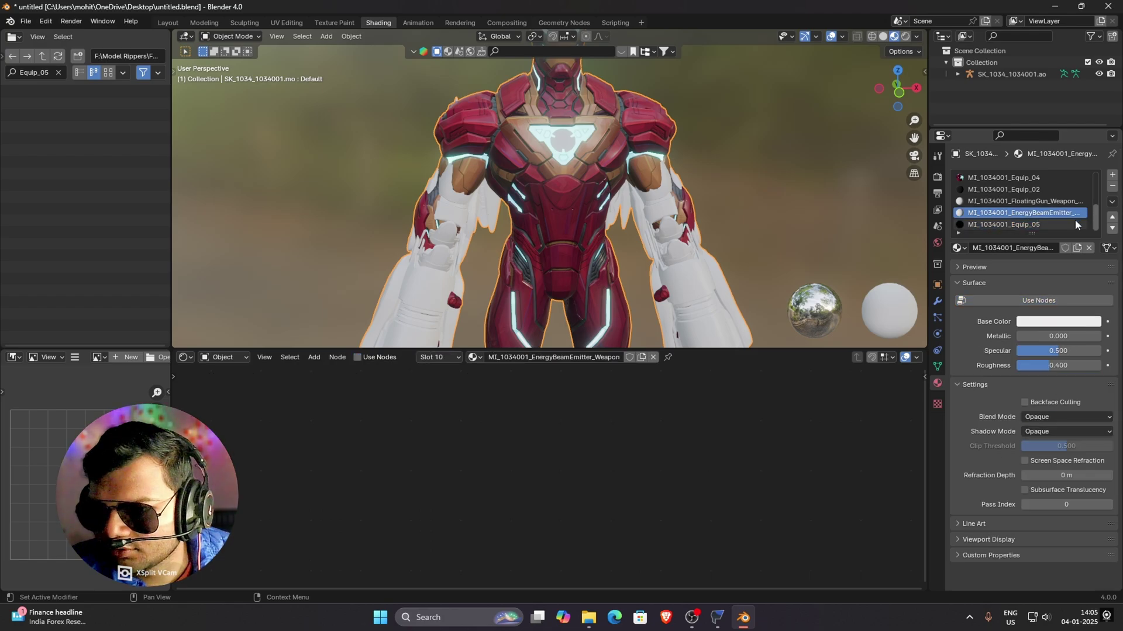
pyautogui.click(58, 72)
pyautogui.click(1042, 200)
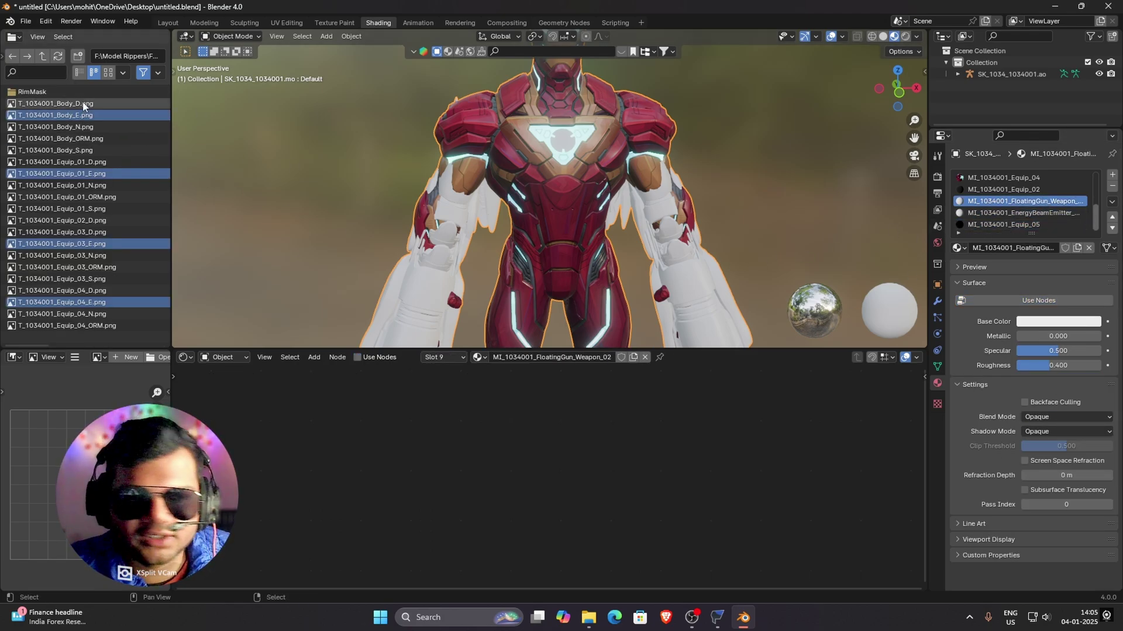
pyautogui.click(57, 73)
pyautogui.write('Flo')
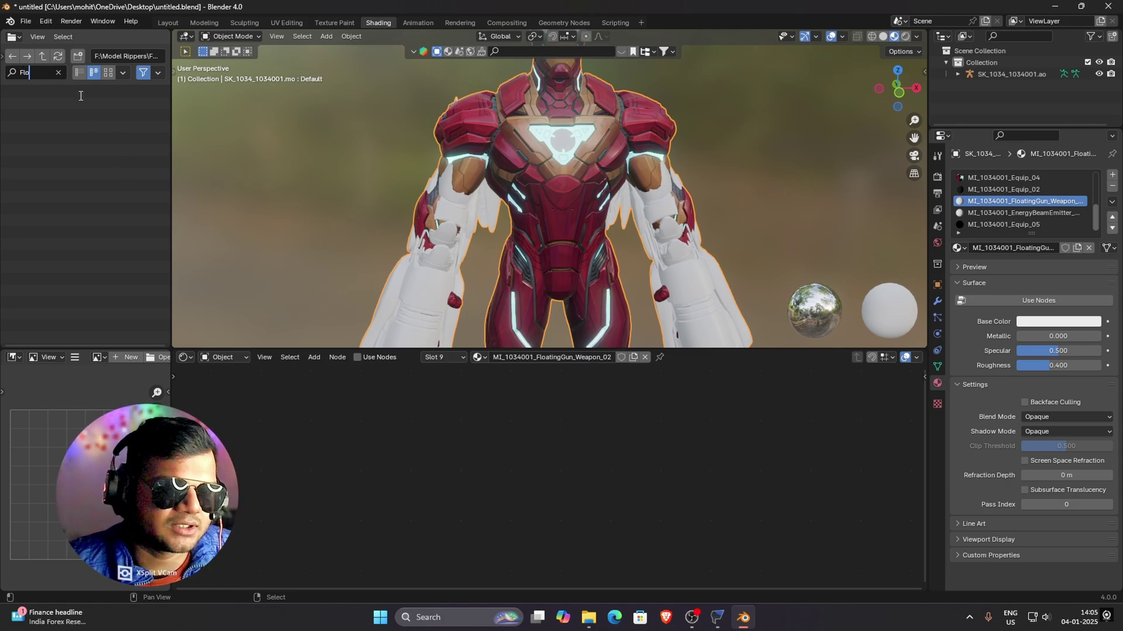
pyautogui.click(58, 73)
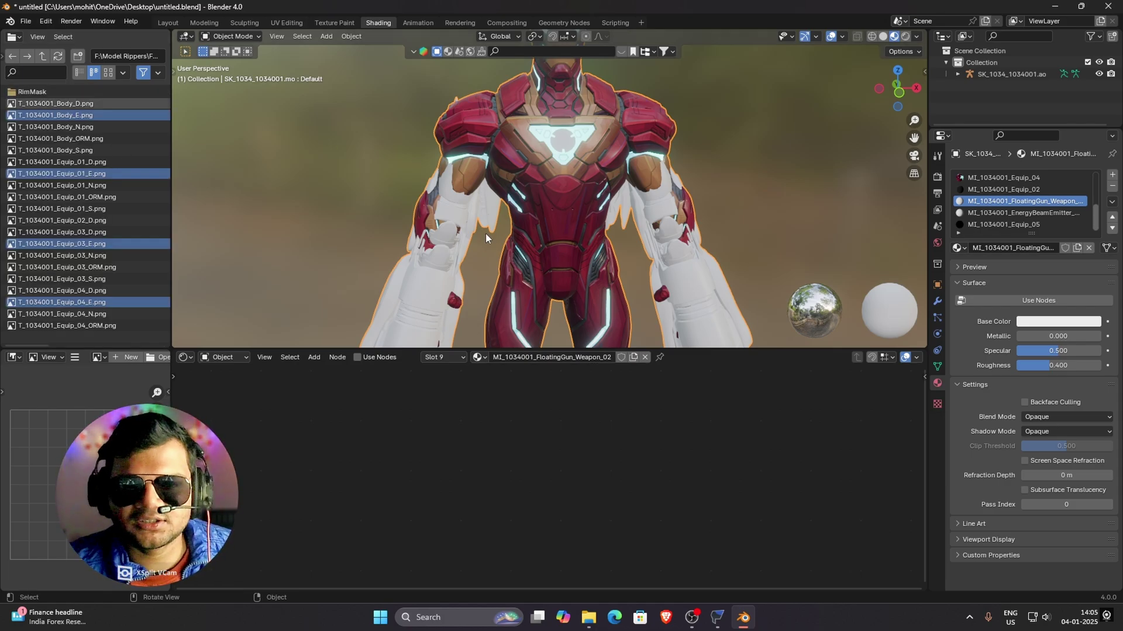
# - Enable nodes on the MI_1034001_FloatingGun_Weapon_02 material and set its Principled BSDF Alpha to 0
pyautogui.scroll(-3, 587, 234)
pyautogui.scroll(3, 581, 239)
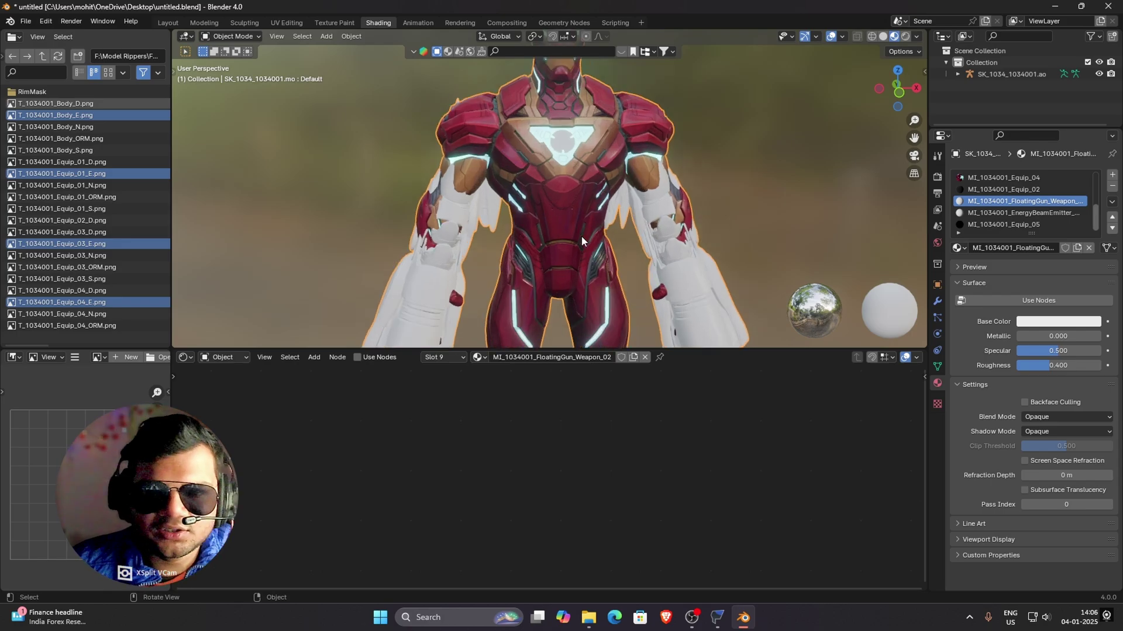
pyautogui.moveTo(581, 236); pyautogui.dragTo(663, 223, button='middle')
pyautogui.moveTo(535, 265); pyautogui.dragTo(559, 247, button='middle')
pyautogui.scroll(-3, 654, 278)
pyautogui.scroll(3, 653, 278)
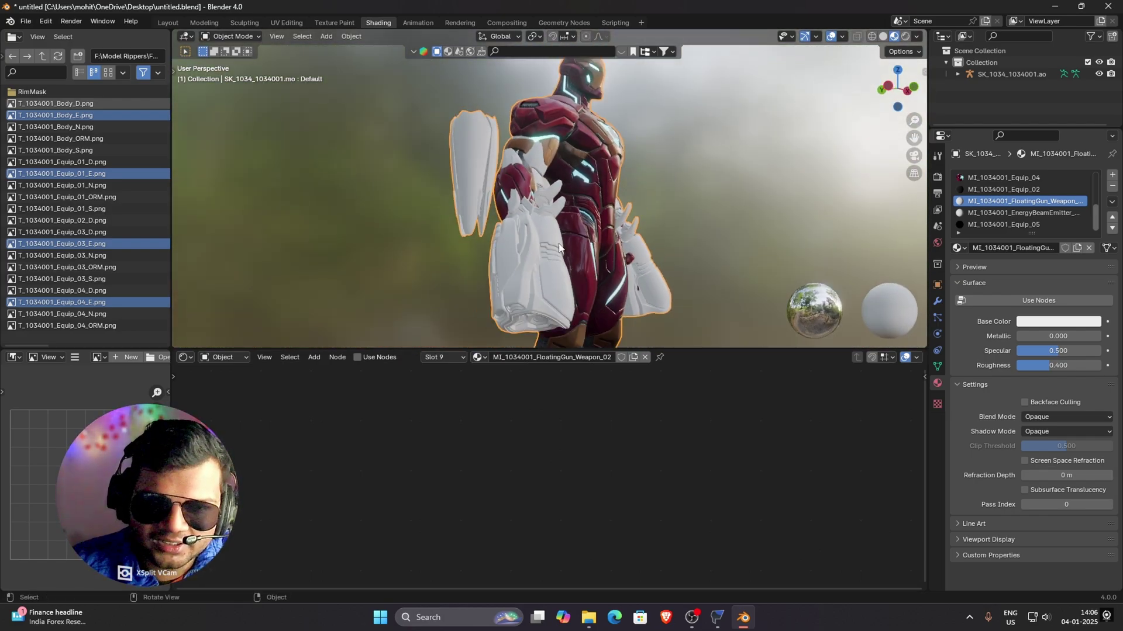
pyautogui.scroll(2, 556, 240)
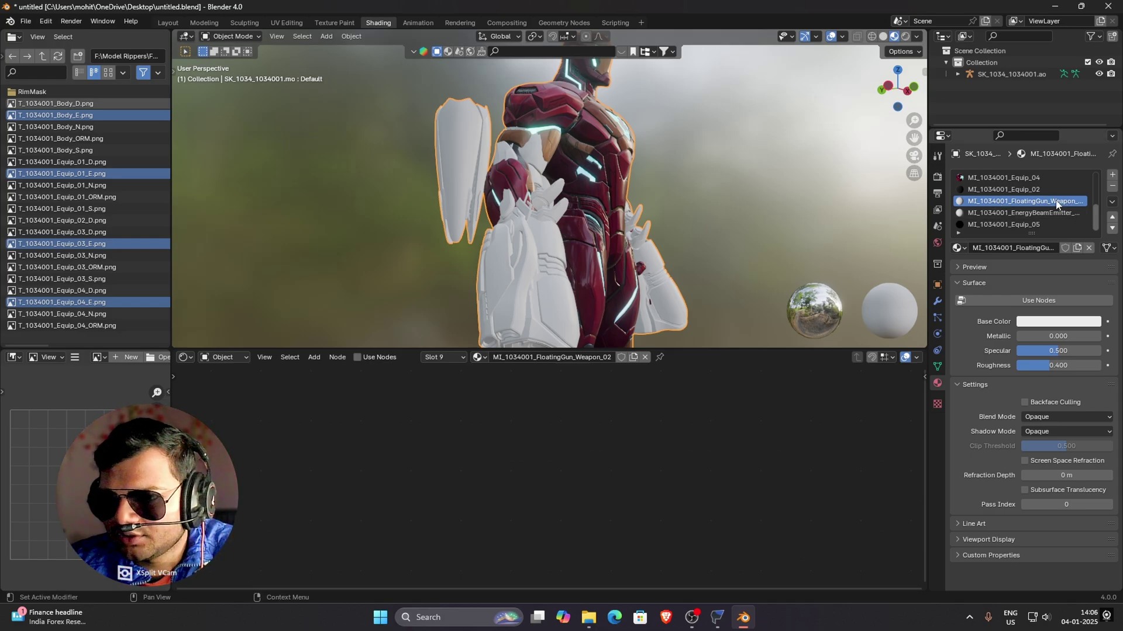
pyautogui.click(358, 357)
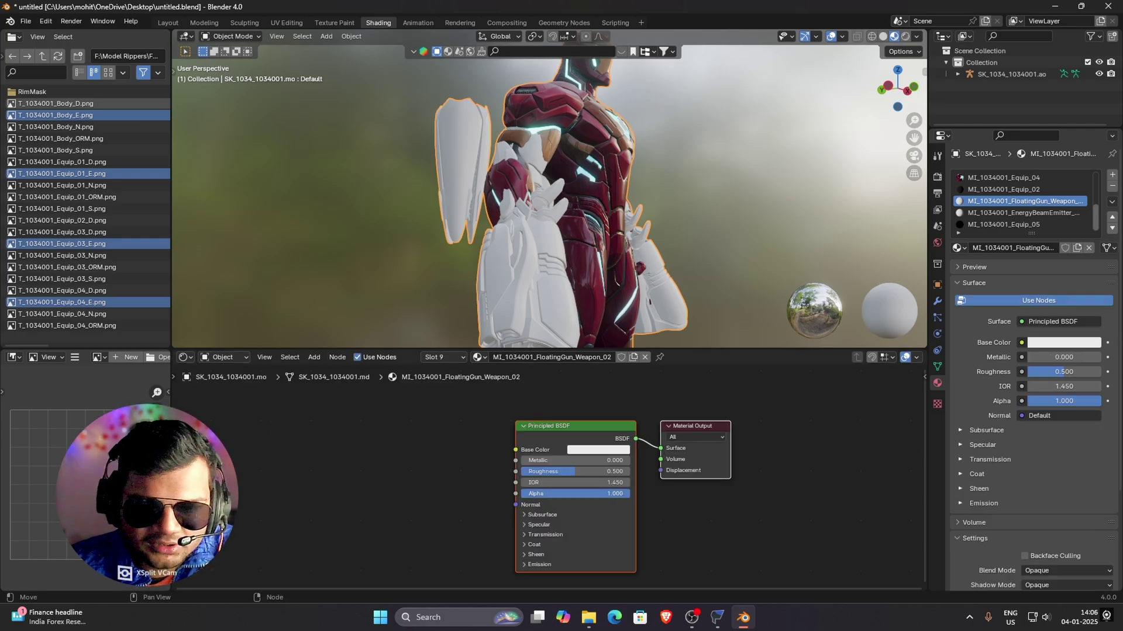
pyautogui.press('BackSpace')
pyautogui.moveTo(526, 187)
pyautogui.mouseDown(button='middle')
pyautogui.moveTo(495, 173)
pyautogui.moveTo(518, 161)
pyautogui.moveTo(546, 180)
pyautogui.mouseUp(button='middle')
pyautogui.click(550, 398)
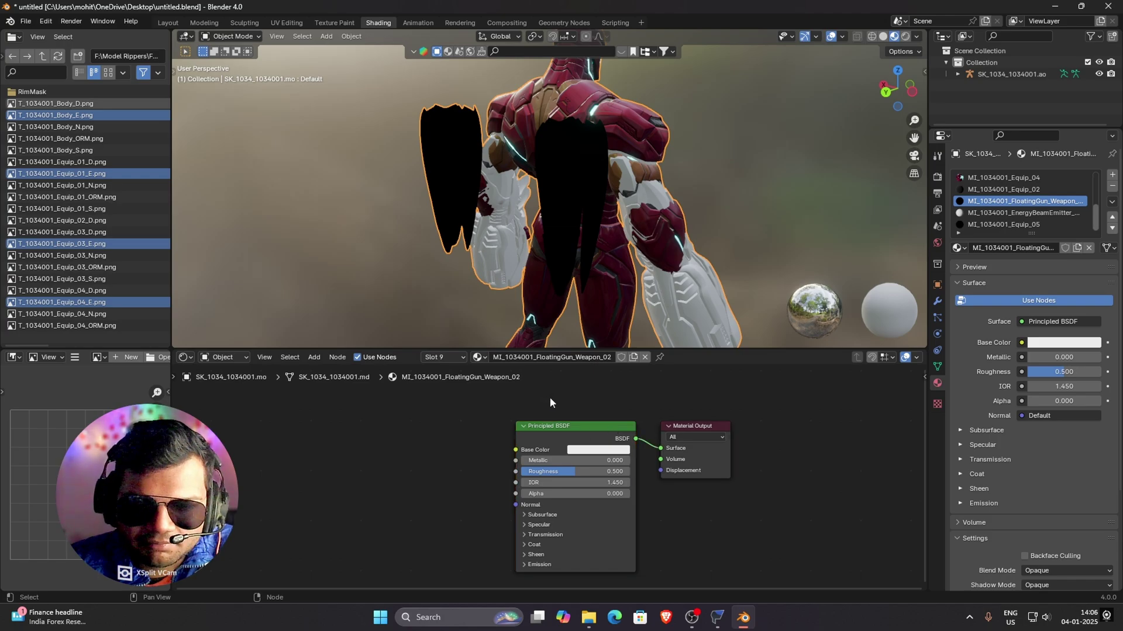
pyautogui.click(555, 427)
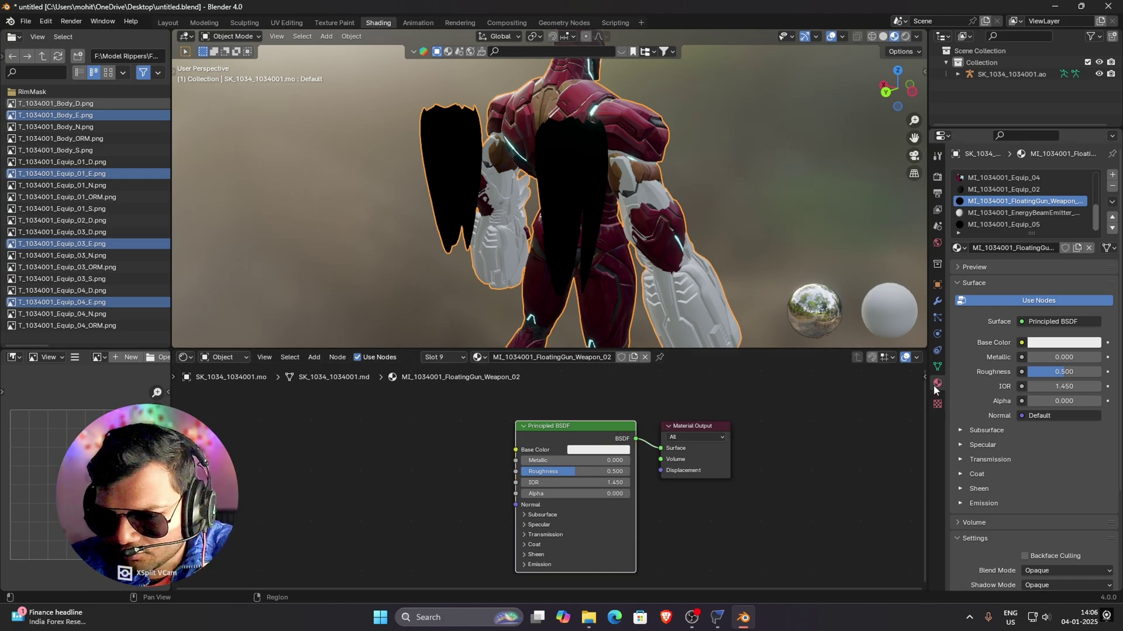
# - Set the Blend Mode of the MI_1034001_FloatingGun_Weapon_02 material to Alpha Hashed
pyautogui.scroll(-3, 1058, 476)
pyautogui.scroll(-3, 1058, 480)
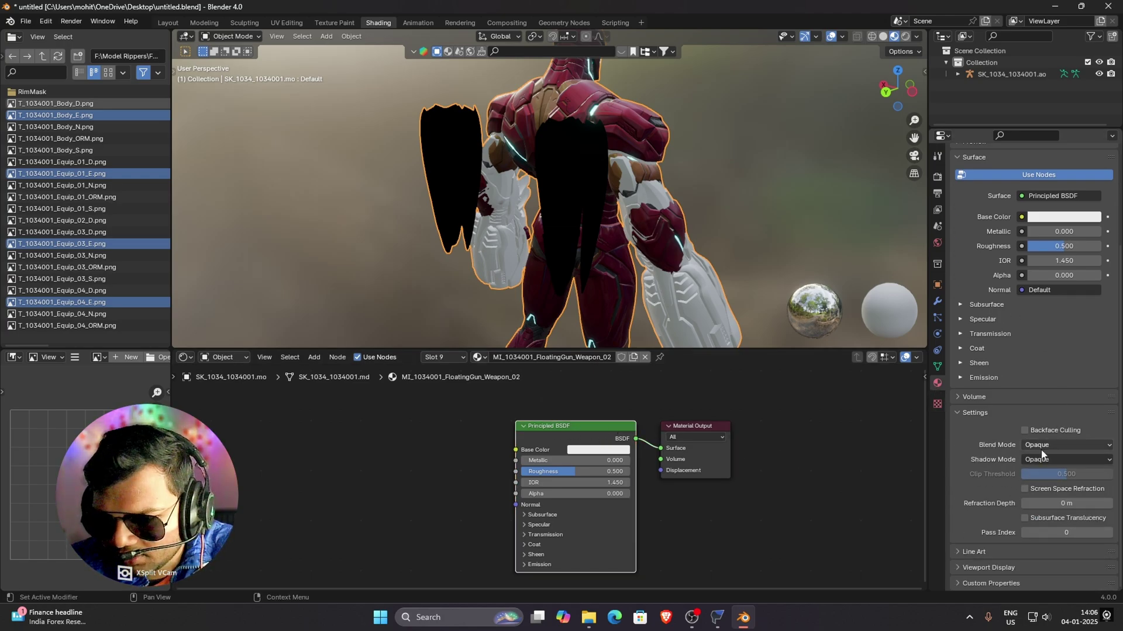
pyautogui.click(964, 413)
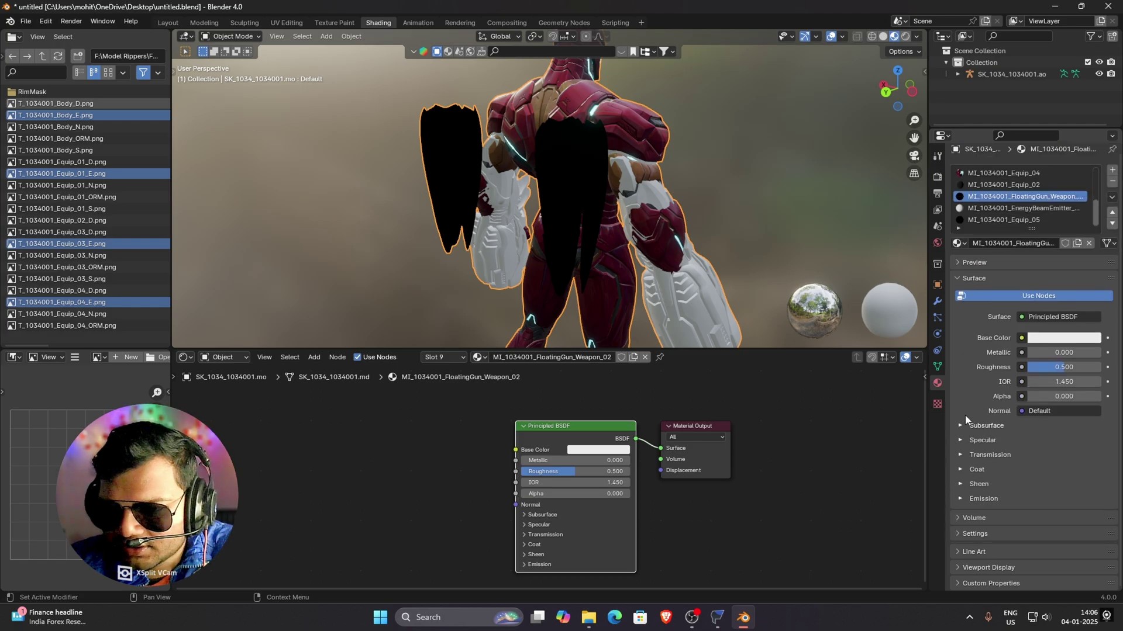
pyautogui.click(966, 537)
pyautogui.scroll(-3, 1072, 504)
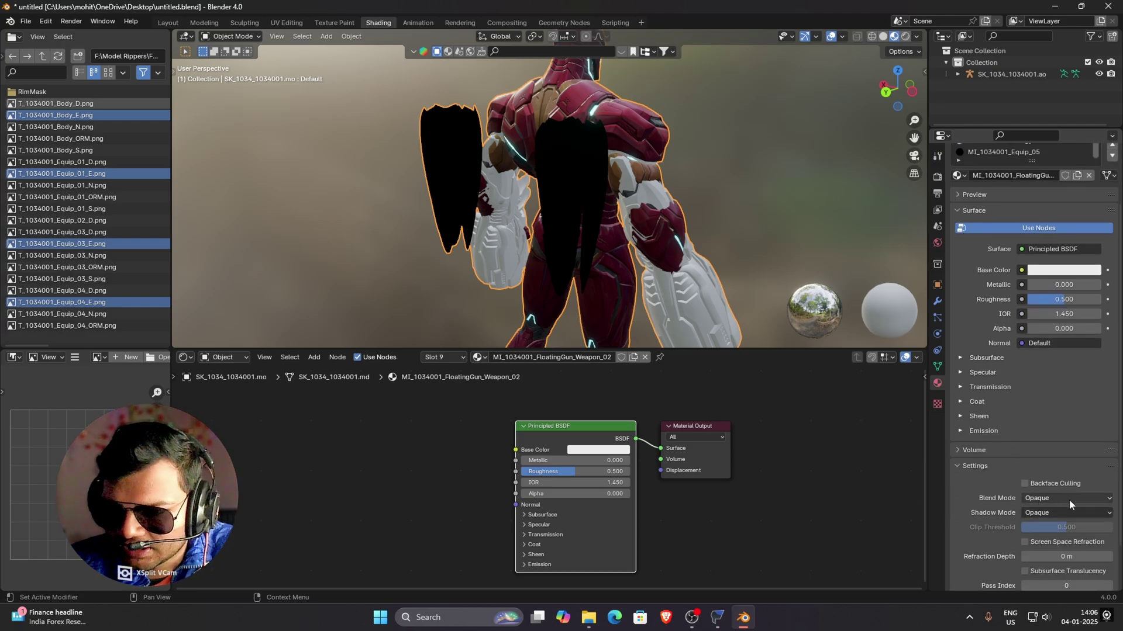
pyautogui.click(1069, 499)
pyautogui.click(1063, 542)
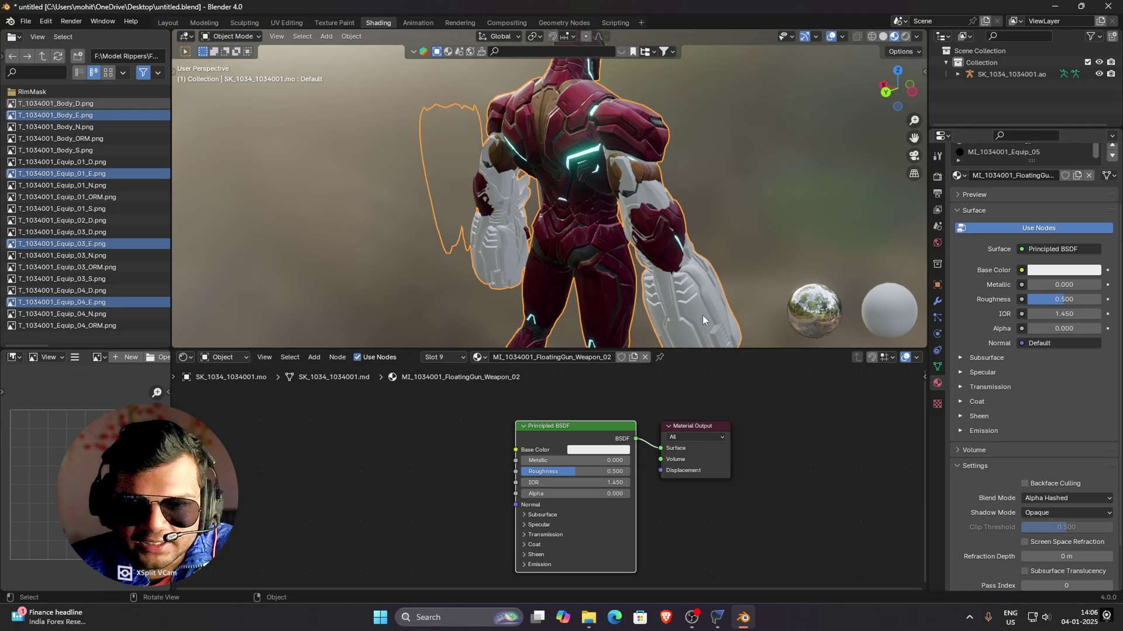
pyautogui.moveTo(703, 314); pyautogui.dragTo(795, 222, button='middle')
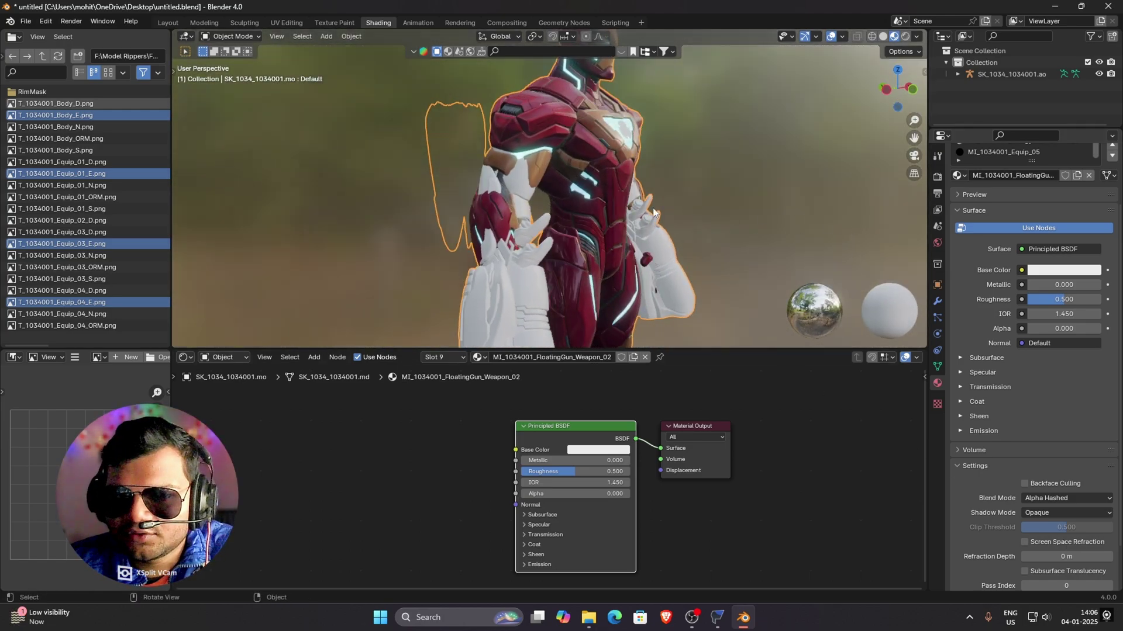
# - Select the MI_1034001_EnergyBeamEmitter_Weapon material, enable its nodes, and set the Principled BSDF Alpha to 0
pyautogui.scroll(2, 1023, 151)
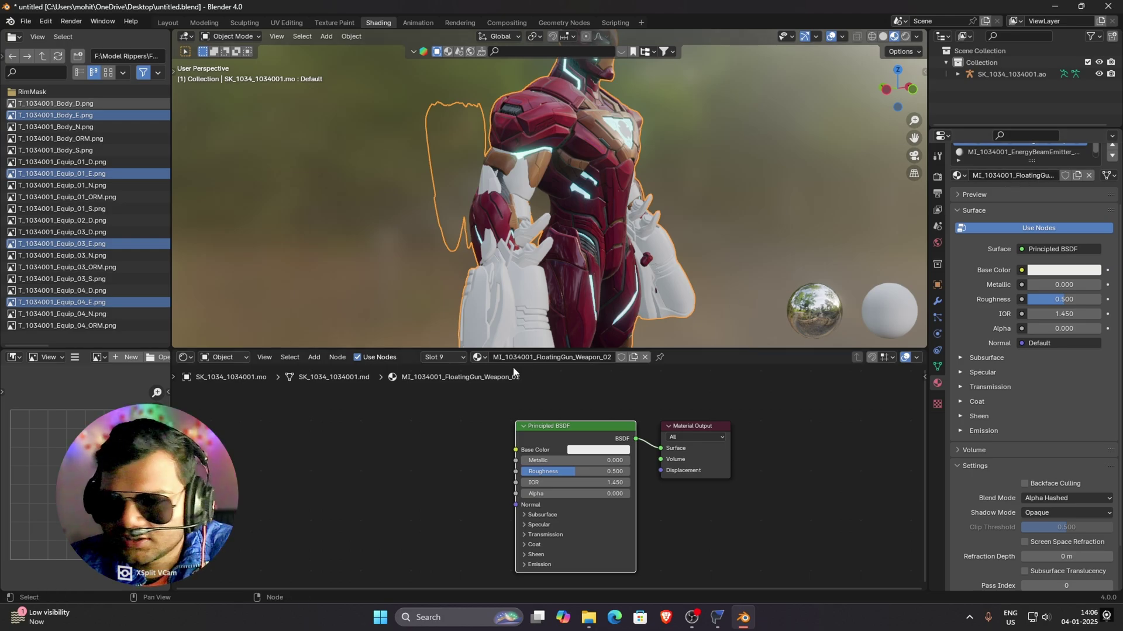
pyautogui.click(463, 358)
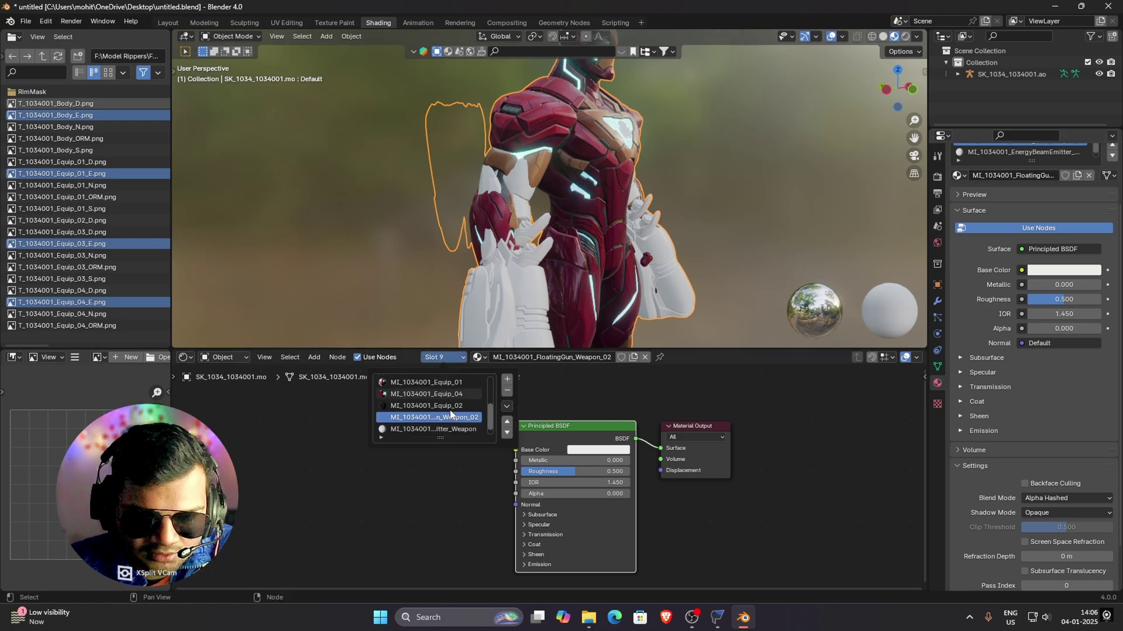
pyautogui.scroll(-2, 459, 420)
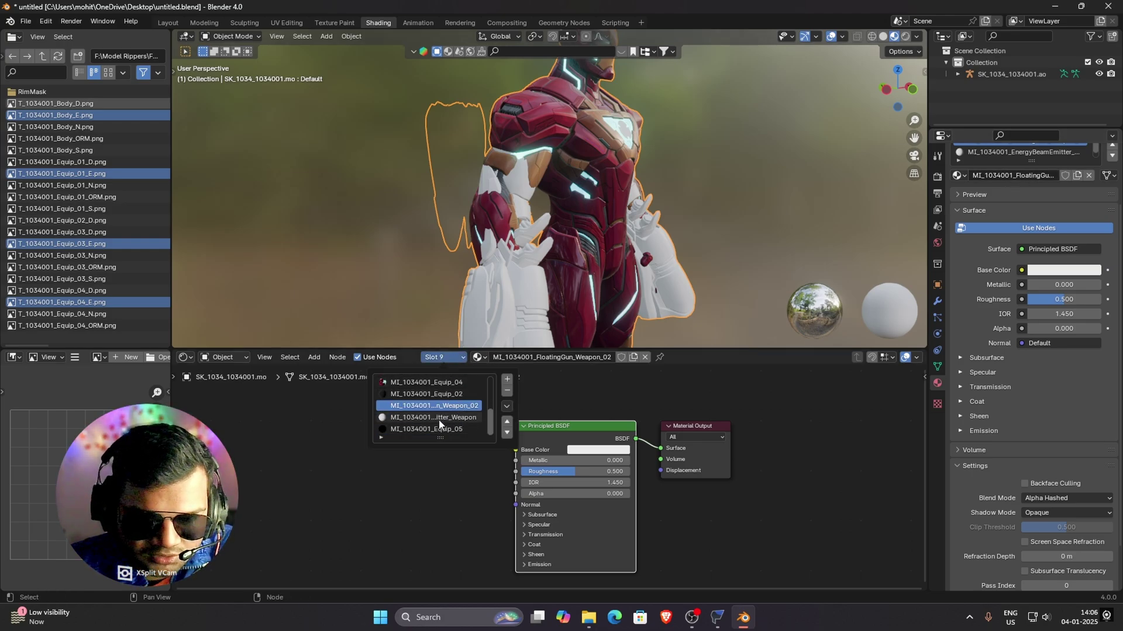
pyautogui.click(443, 419)
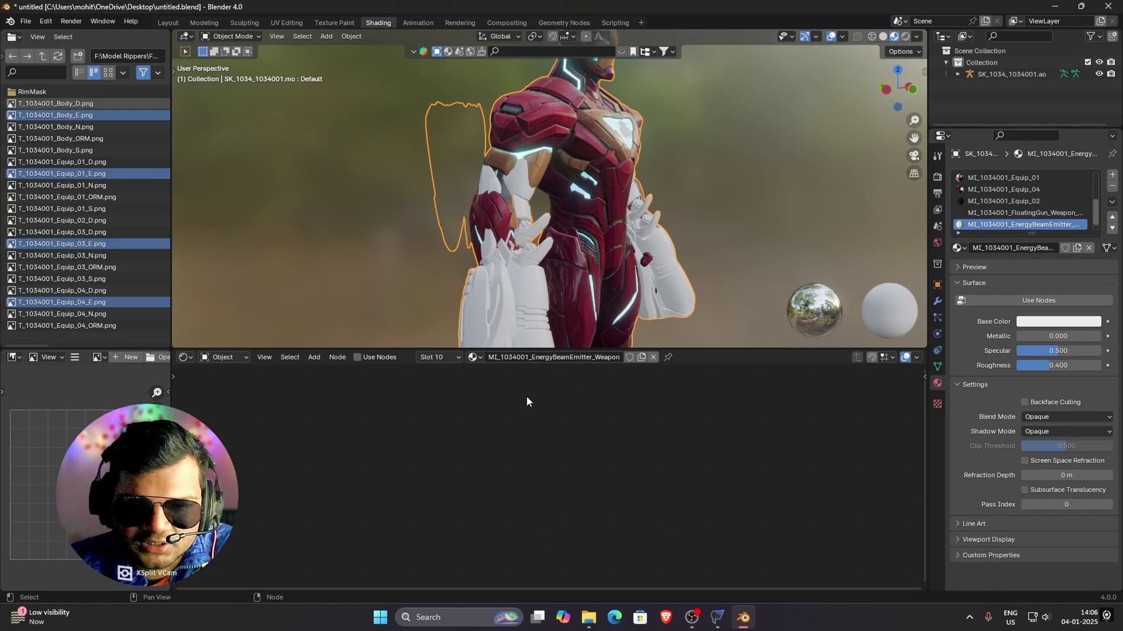
pyautogui.click(372, 358)
pyautogui.moveTo(615, 497); pyautogui.dragTo(579, 497)
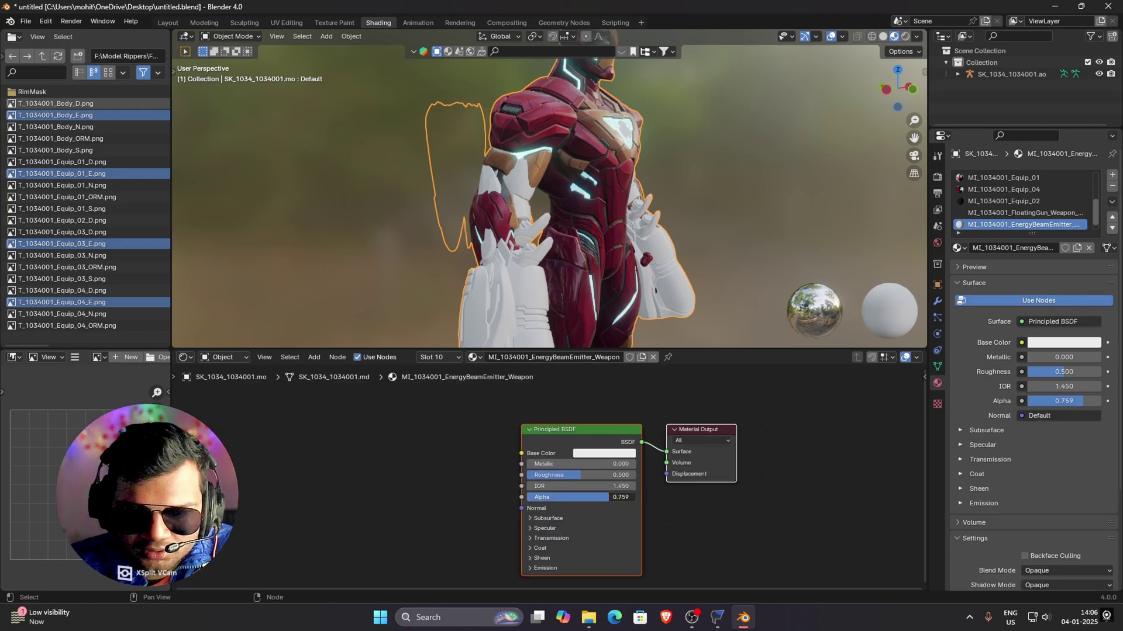
# - Set the Blend Mode of the MI_1034001_EnergyBeamEmitter_Weapon material to Alpha Hashed
pyautogui.scroll(-2, 1057, 524)
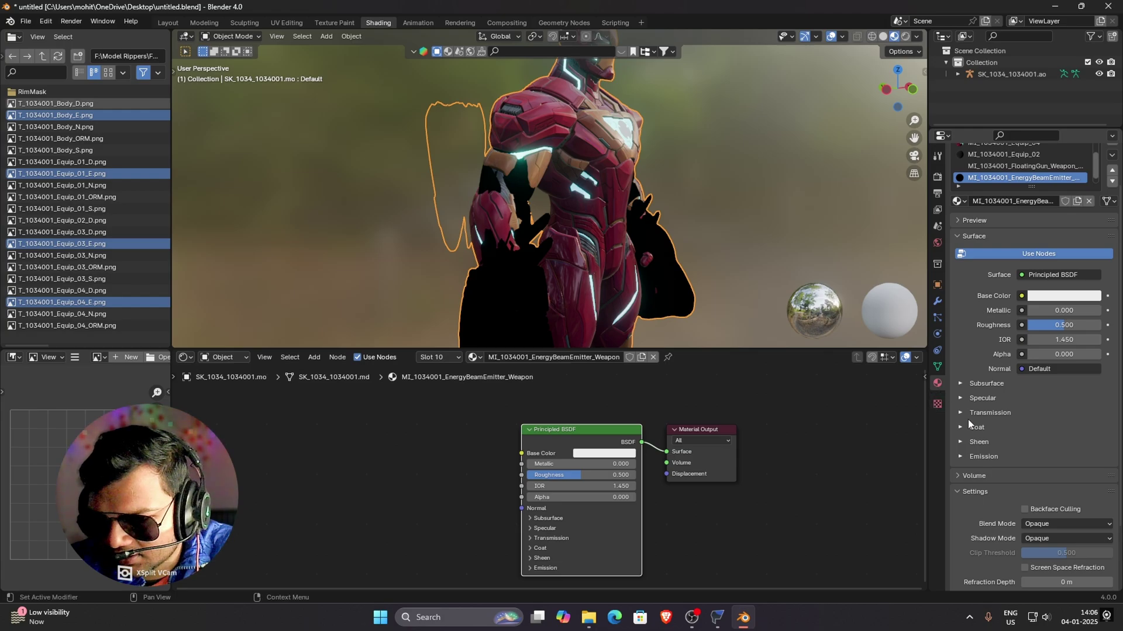
pyautogui.click(1084, 521)
pyautogui.click(1066, 563)
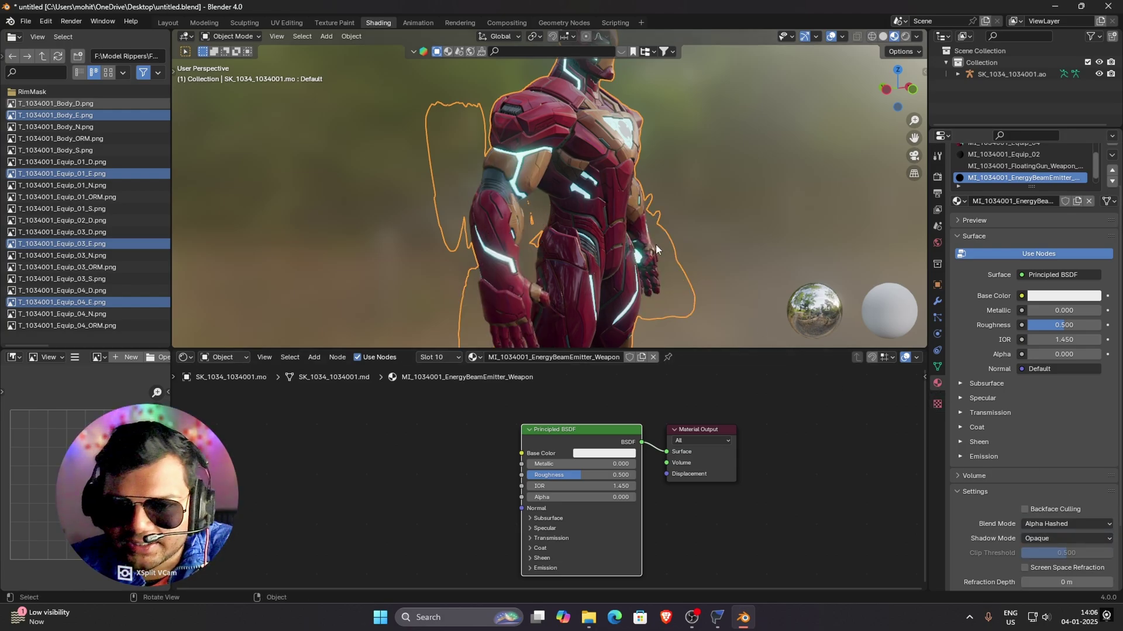
pyautogui.scroll(-3, 664, 242)
pyautogui.moveTo(672, 246); pyautogui.dragTo(574, 244, button='middle')
pyautogui.scroll(4, 731, 181)
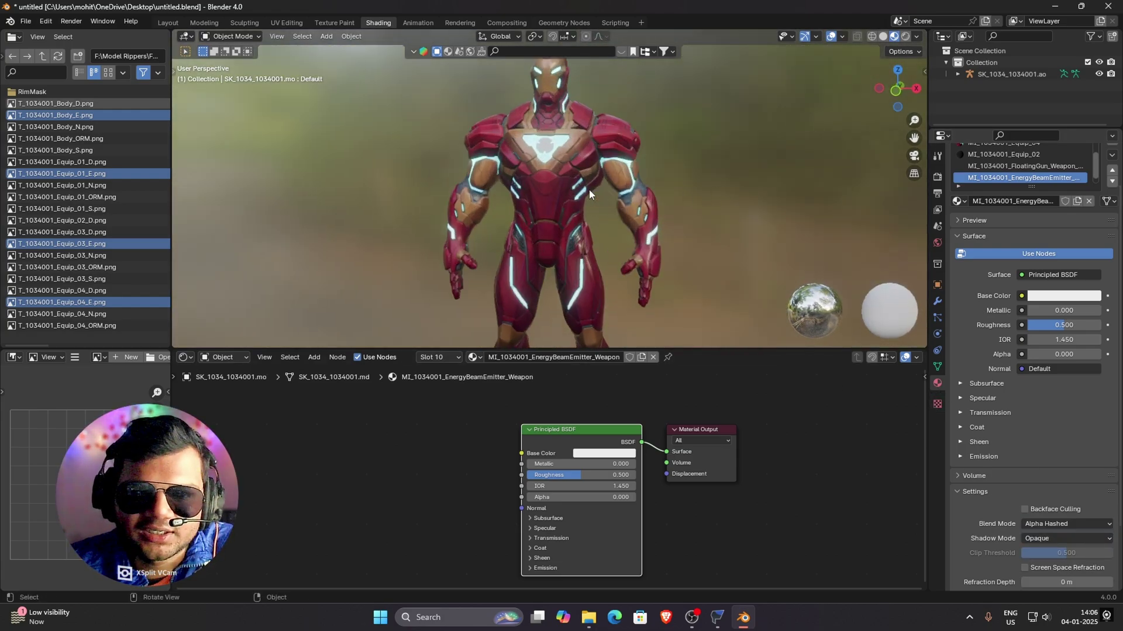
pyautogui.moveTo(643, 186); pyautogui.dragTo(763, 200, button='middle')
pyautogui.scroll(-1, 1030, 158)
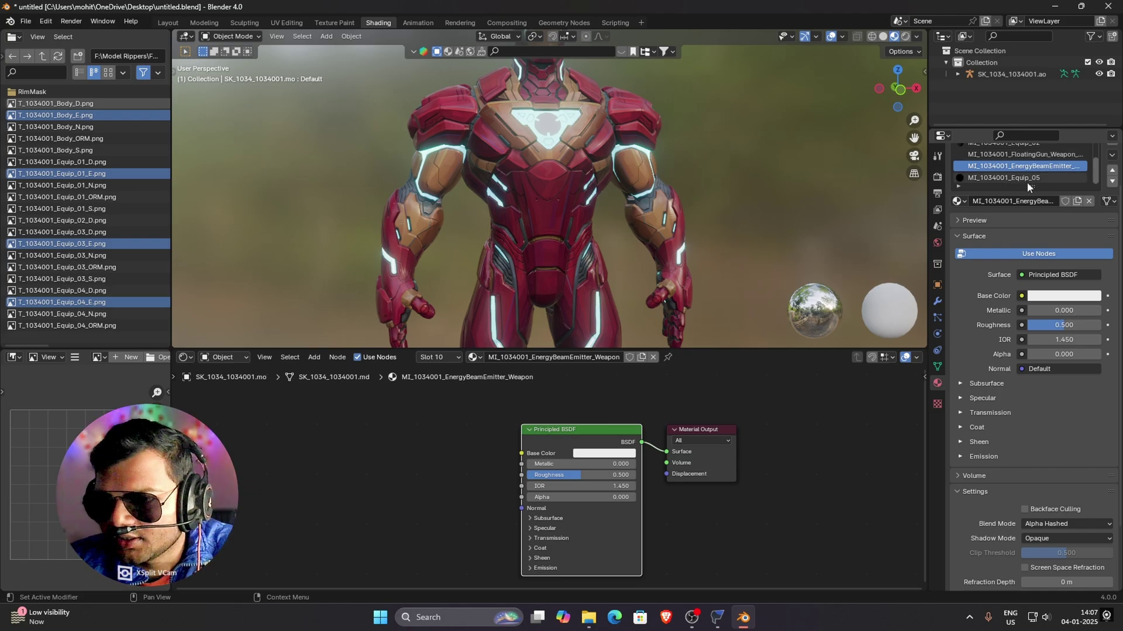
# - In the MI_1034001_Equip_05 material, replace the Principled BSDF with a new one and connect it to the Material Output Surface
pyautogui.click(1018, 177)
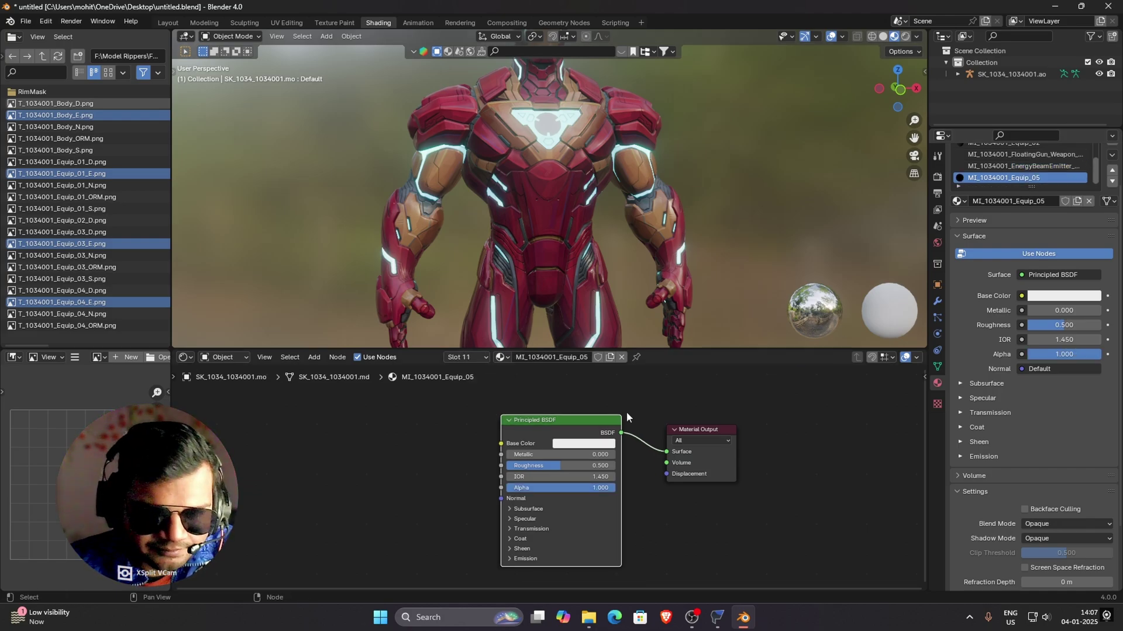
pyautogui.scroll(2, 523, 176)
pyautogui.moveTo(910, 138); pyautogui.dragTo(570, 146)
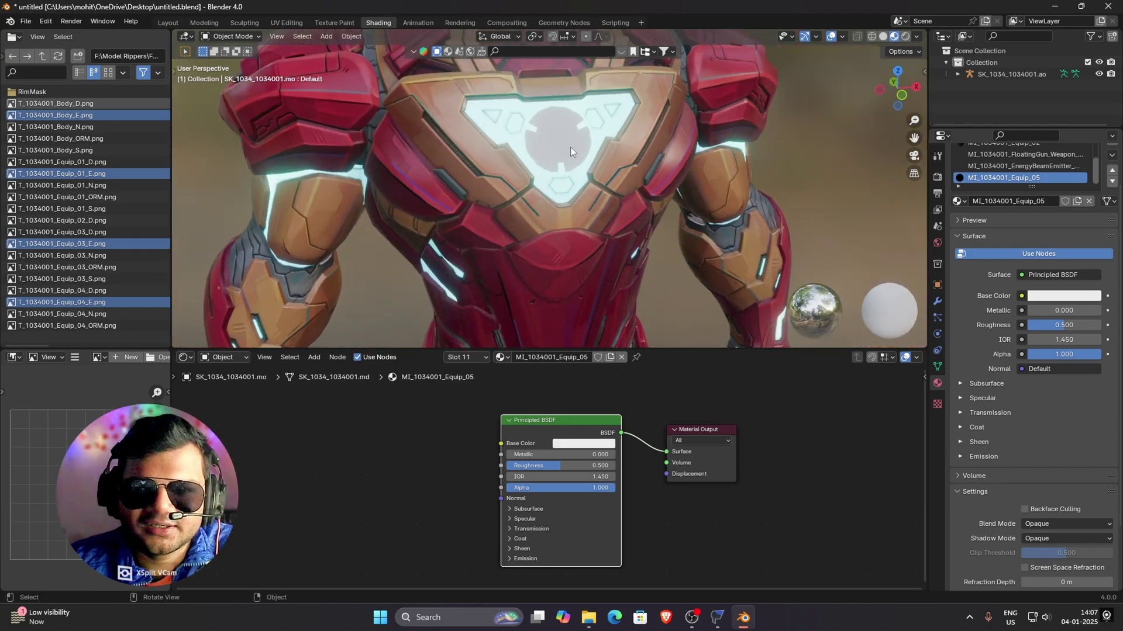
pyautogui.moveTo(562, 156); pyautogui.dragTo(547, 156, button='middle')
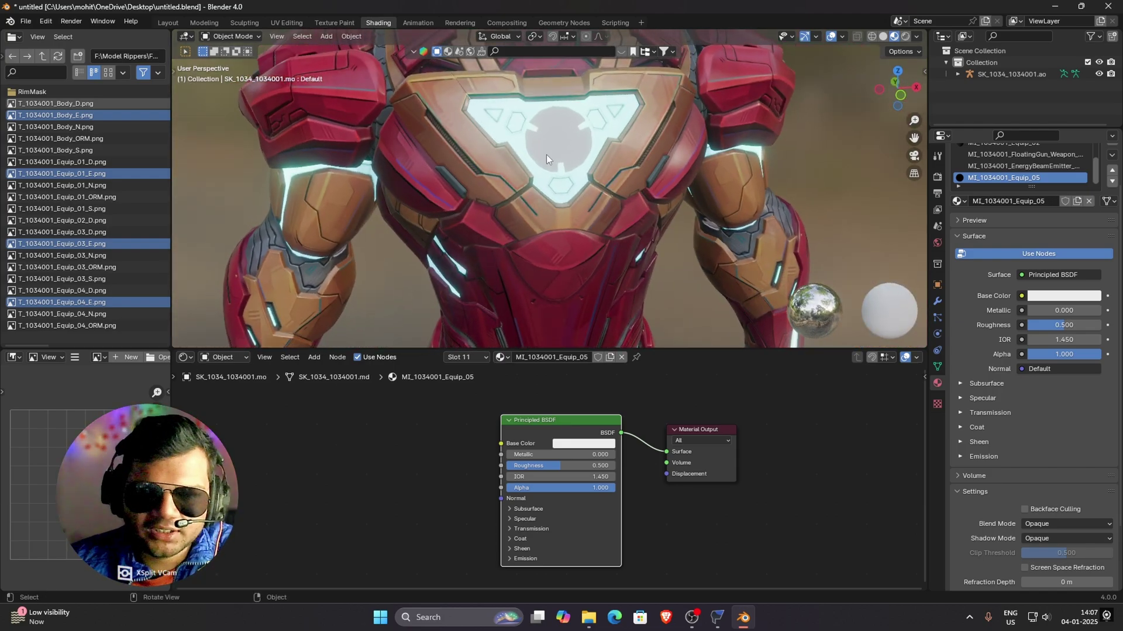
pyautogui.moveTo(546, 158); pyautogui.dragTo(572, 153, button='middle')
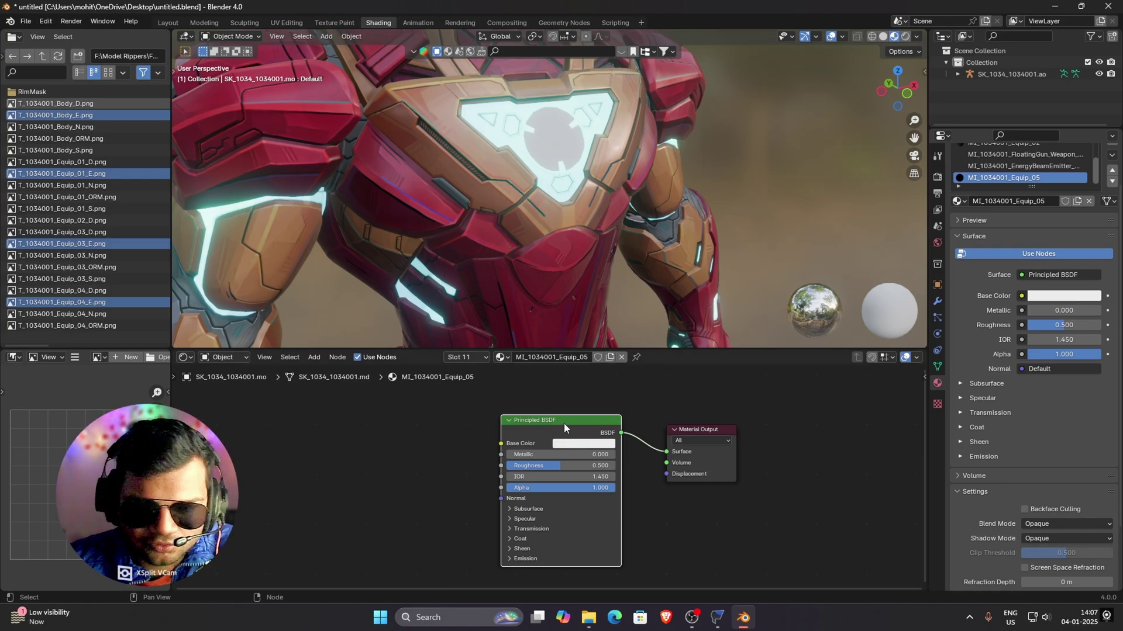
pyautogui.press('x')
pyautogui.hotkey('shift', 'a')
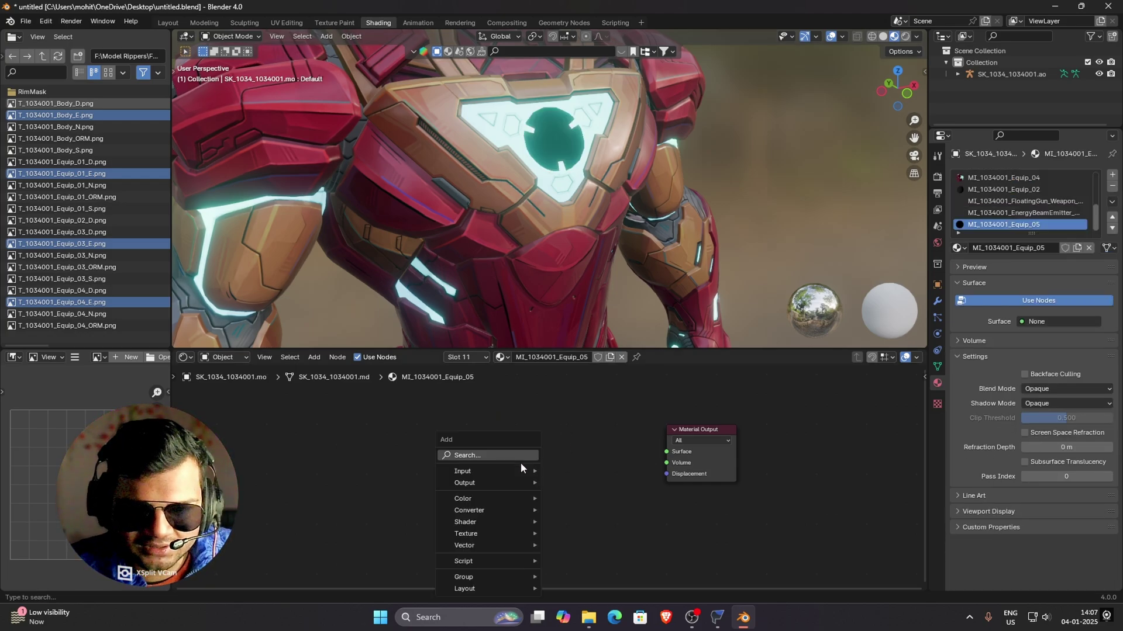
pyautogui.click(488, 455)
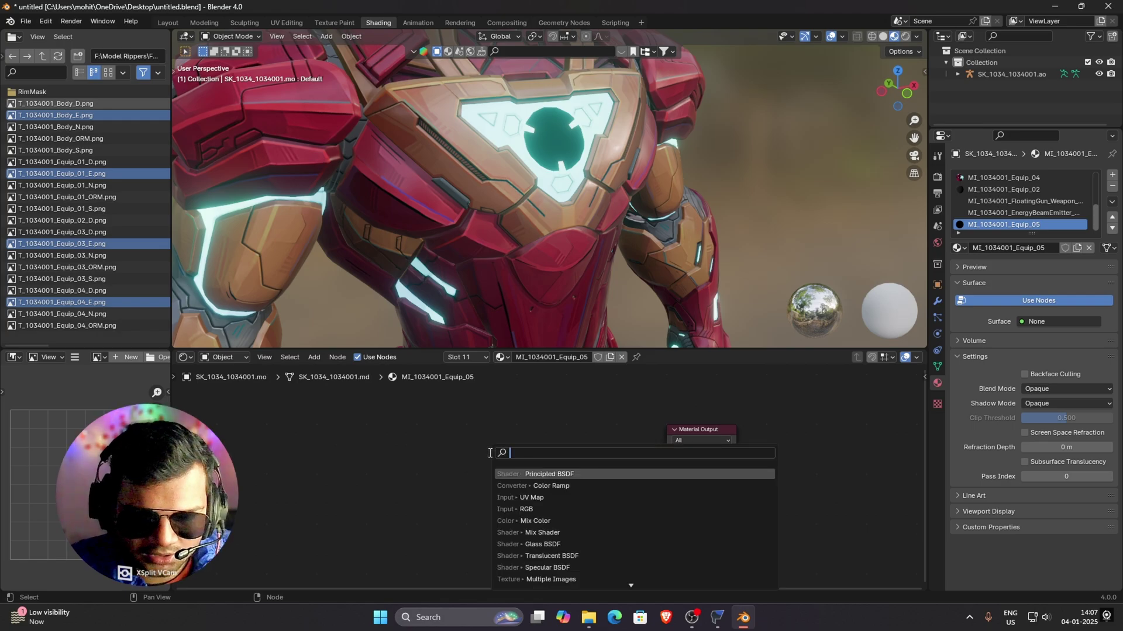
pyautogui.click(540, 475)
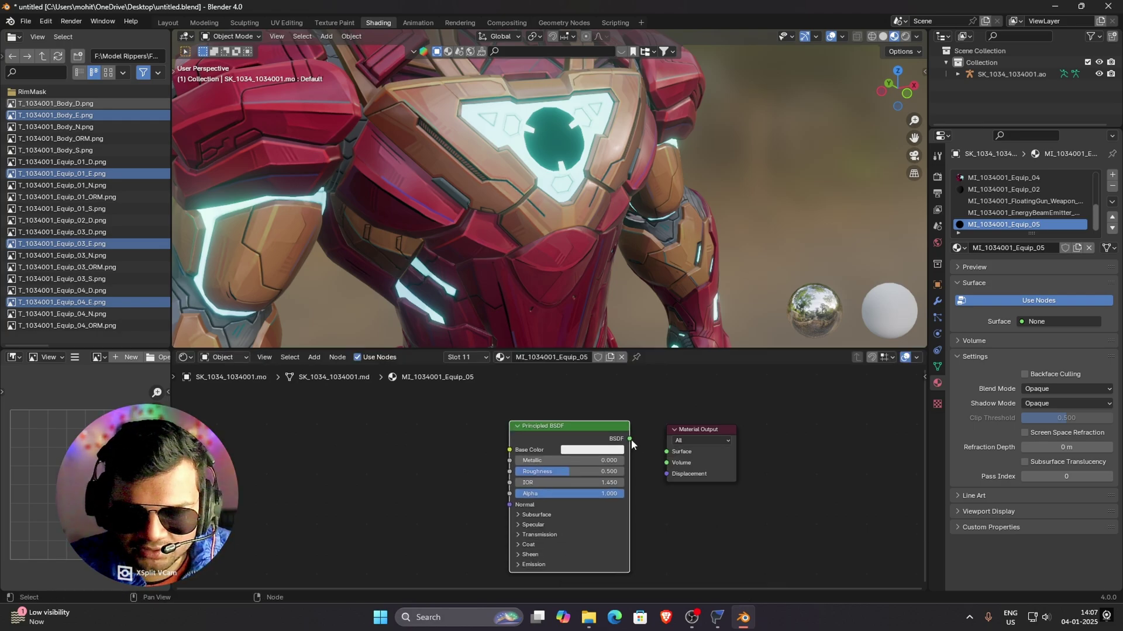
pyautogui.moveTo(629, 439); pyautogui.dragTo(666, 451)
# - Set both the Base Color and the Emission Color of the MI_1034001_Equip_05 Principled BSDF to bright cyan
pyautogui.click(592, 449)
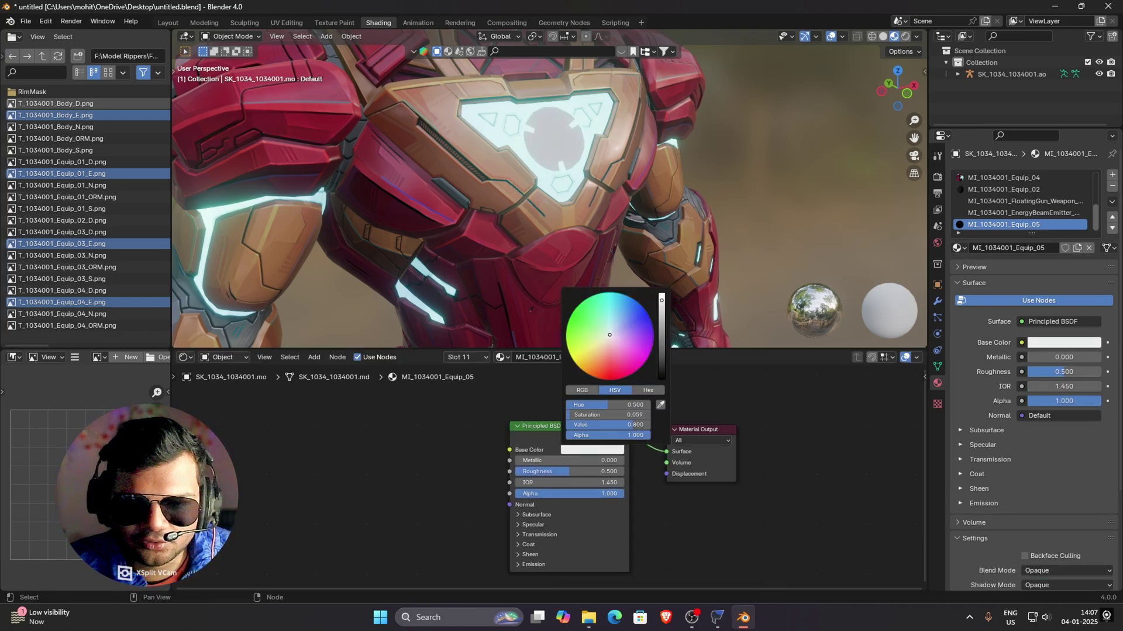
pyautogui.moveTo(609, 335); pyautogui.dragTo(617, 310)
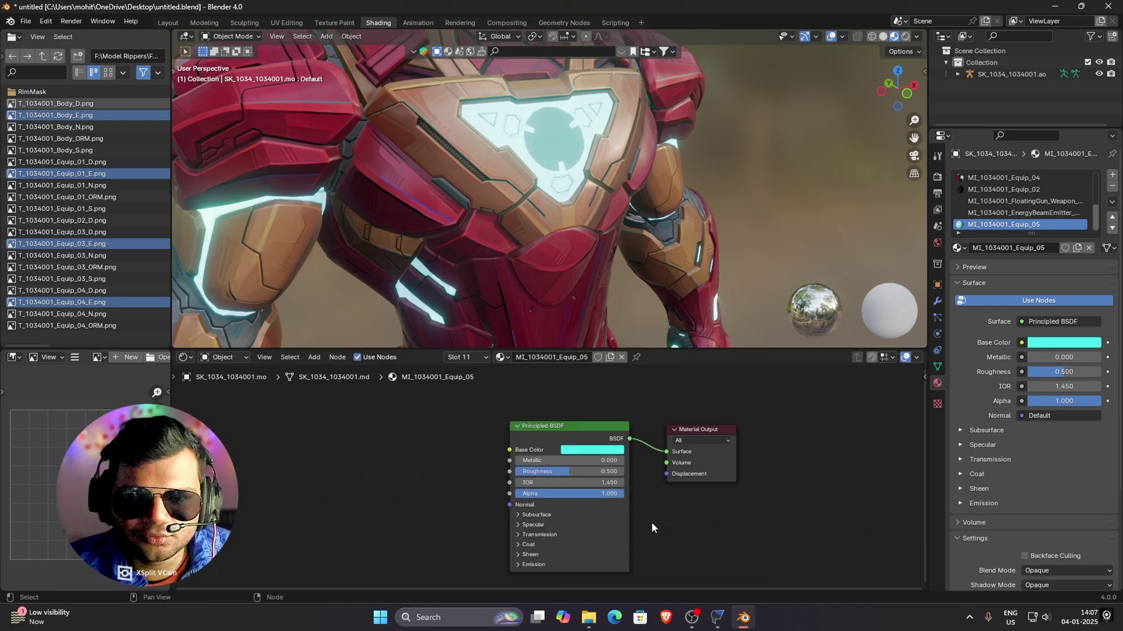
pyautogui.click(529, 565)
pyautogui.moveTo(519, 566); pyautogui.dragTo(521, 513, button='middle')
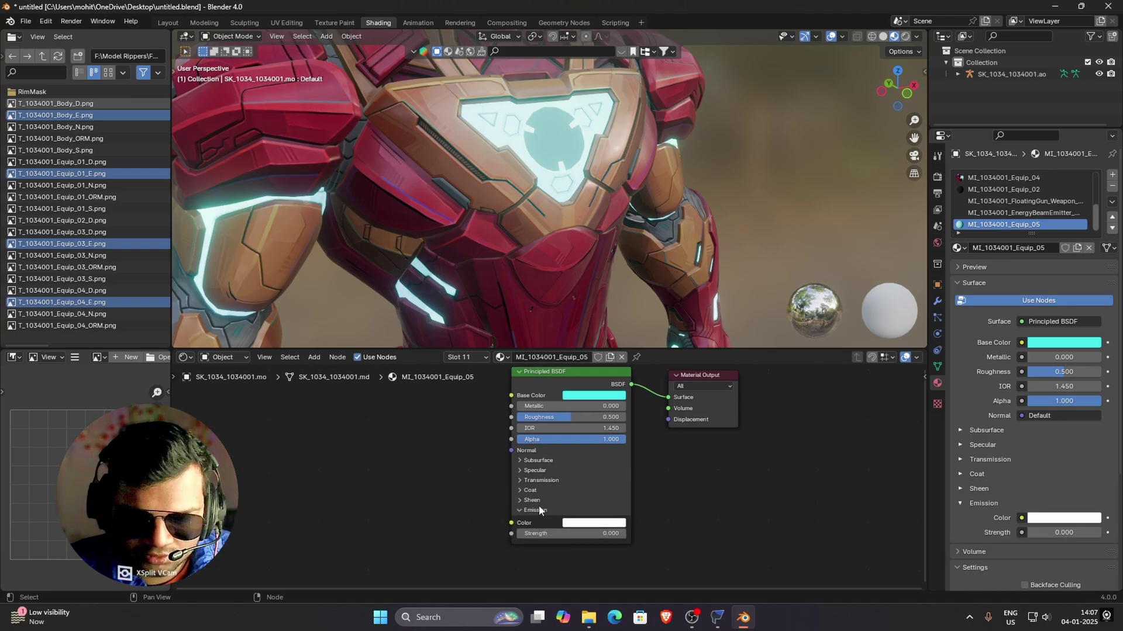
pyautogui.click(614, 524)
pyautogui.click(611, 405)
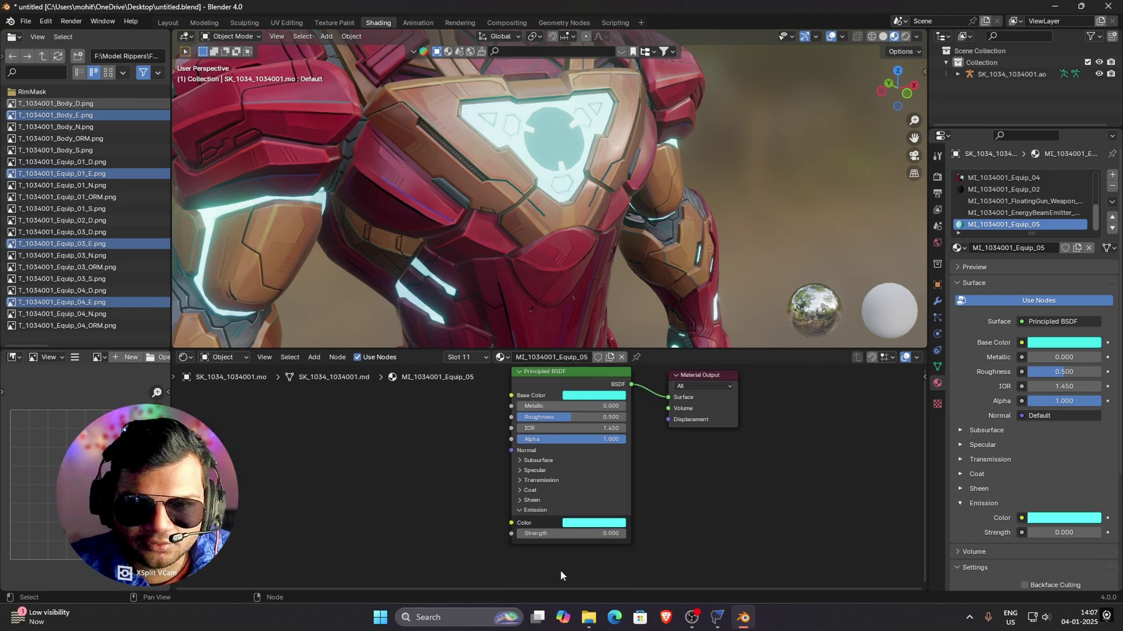
# - Set the Emission Strength of the MI_1034001_Equip_05 material to 12.3 and check the chest reactor's glow on the model
pyautogui.moveTo(542, 533); pyautogui.dragTo(609, 533)
pyautogui.moveTo(547, 263); pyautogui.dragTo(543, 149, button='middle')
pyautogui.scroll(-8, 563, 125)
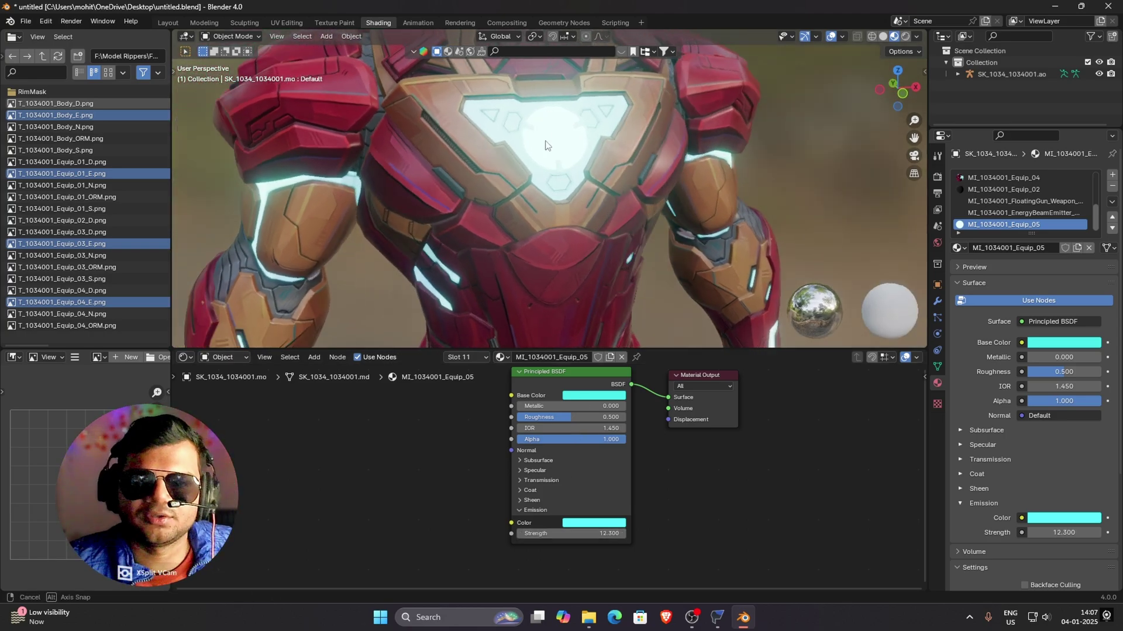
pyautogui.scroll(3, 542, 201)
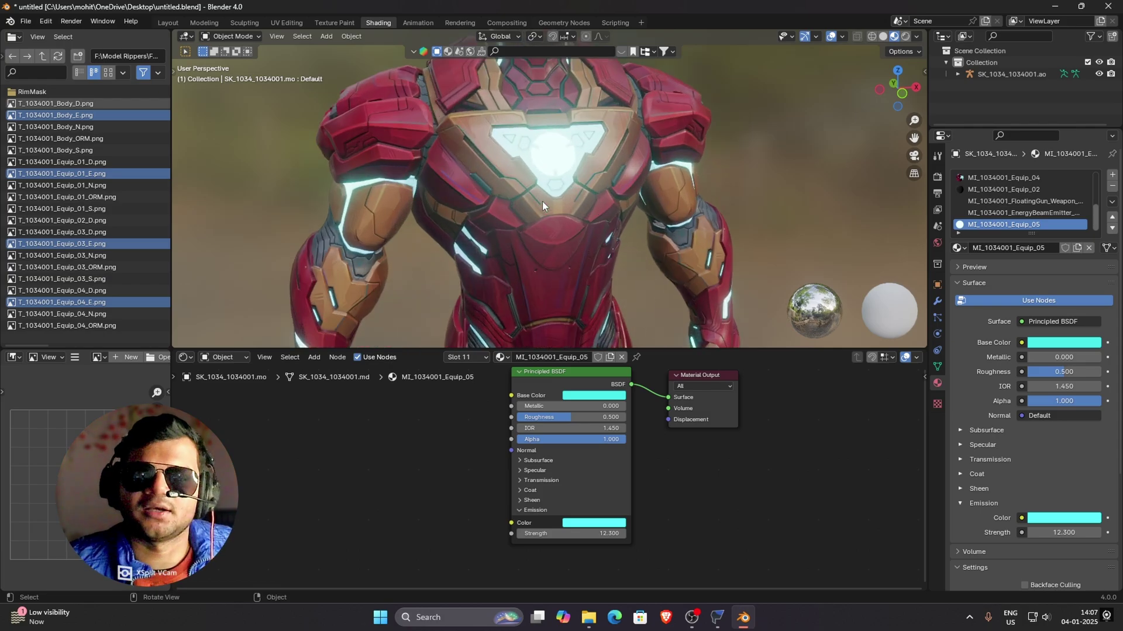
pyautogui.scroll(-5, 546, 187)
pyautogui.scroll(2, 528, 199)
pyautogui.moveTo(531, 215); pyautogui.dragTo(479, 246, button='middle')
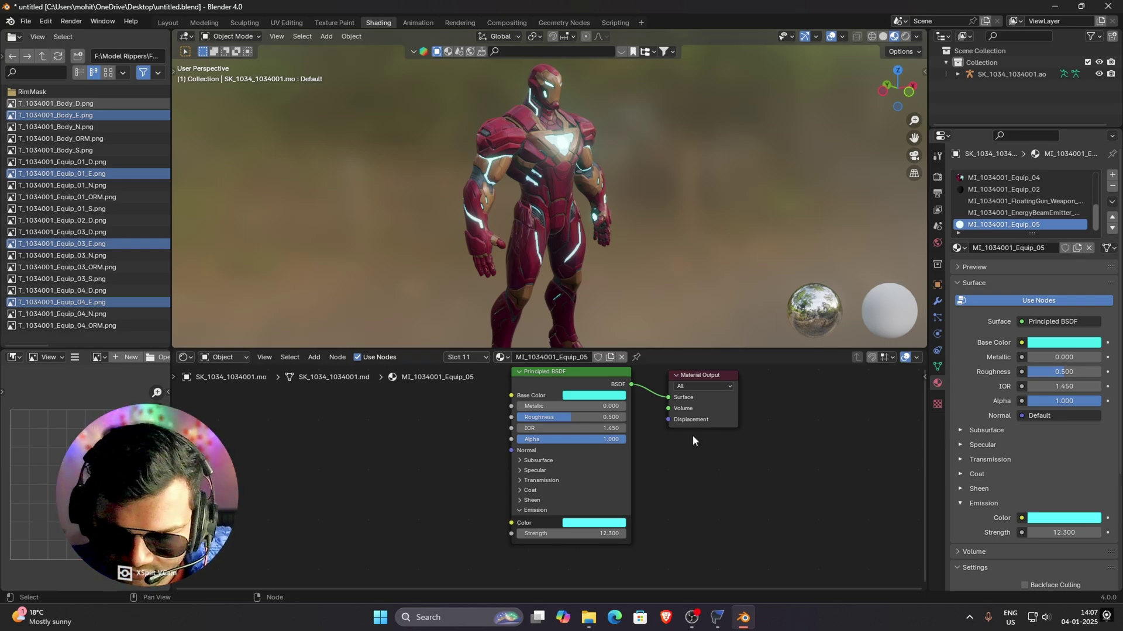
# - Switch to FModel and expand the Weapons folder of character 1034001
pyautogui.moveTo(727, 619)
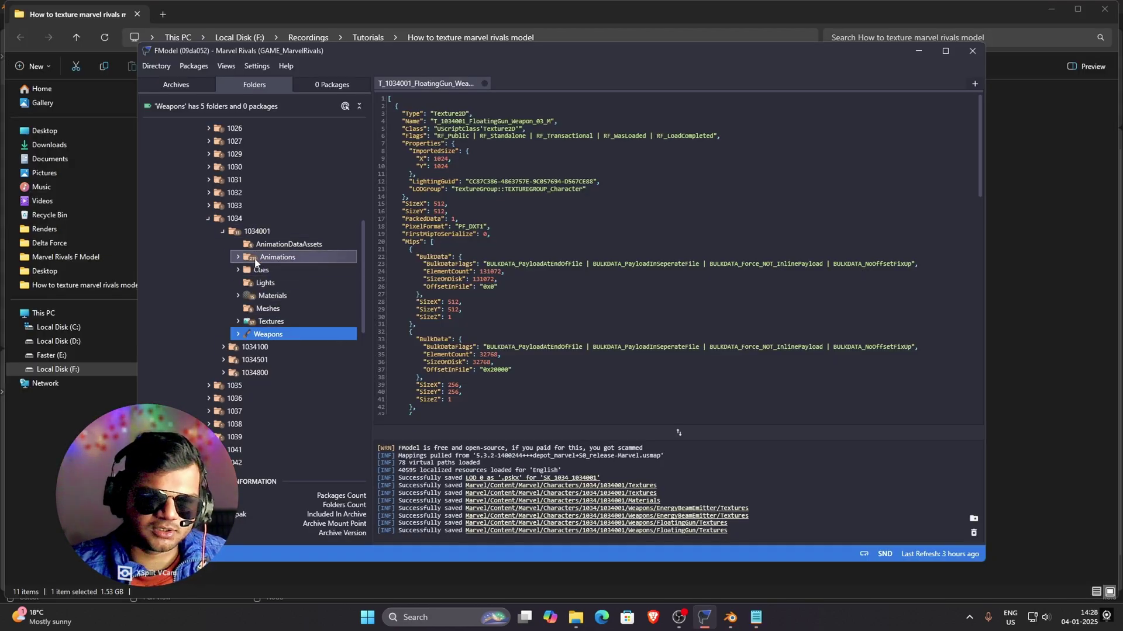
pyautogui.click(249, 323)
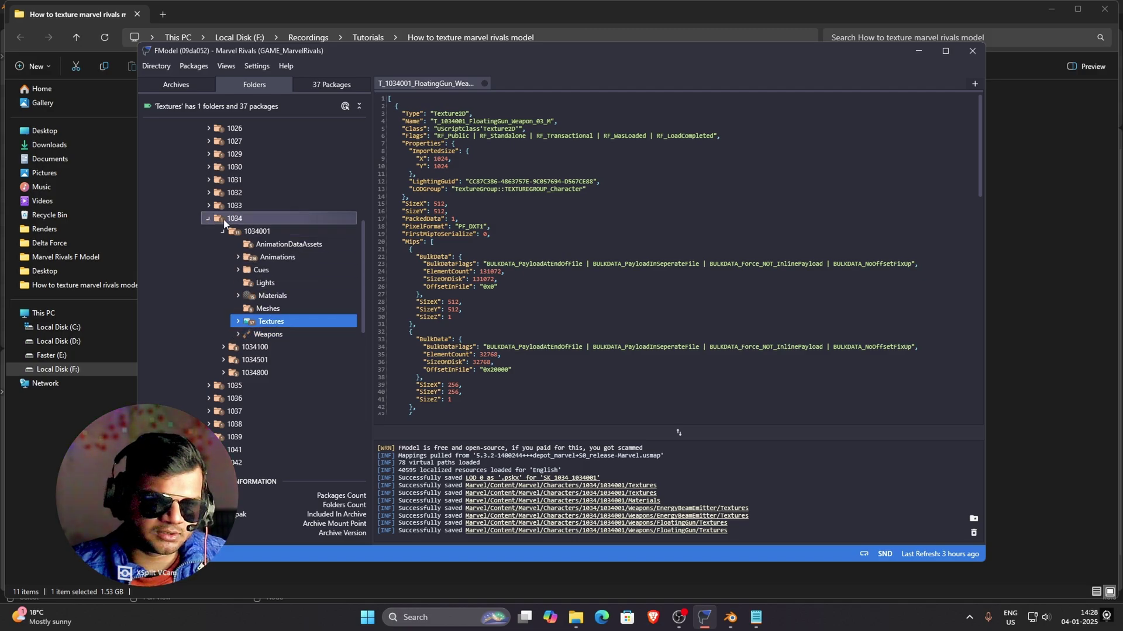
pyautogui.click(268, 336)
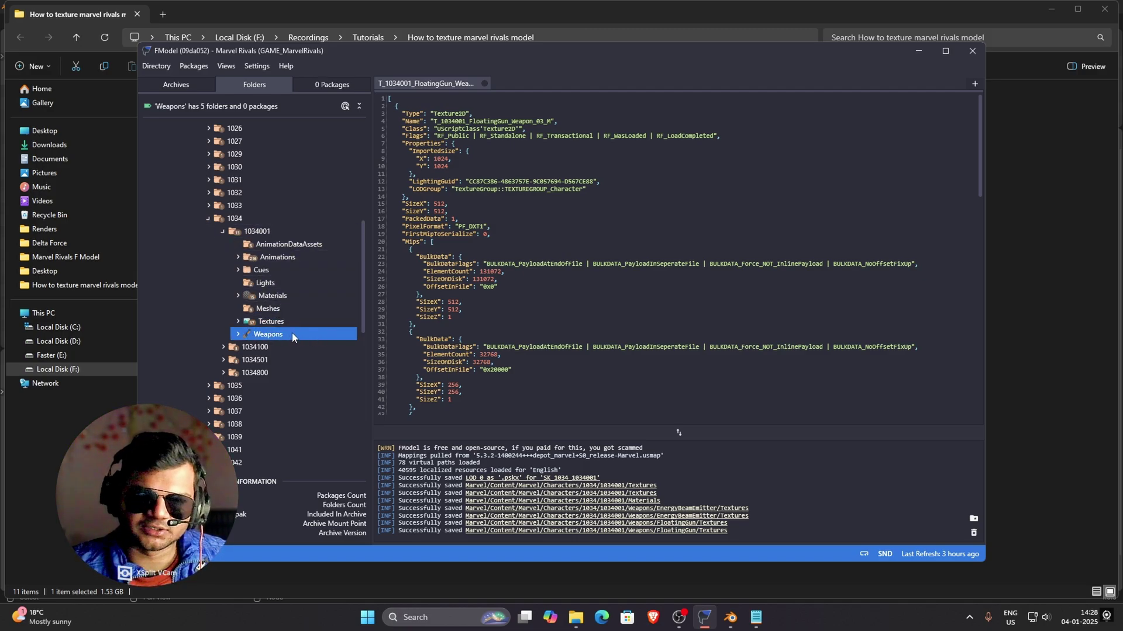
pyautogui.click(239, 334)
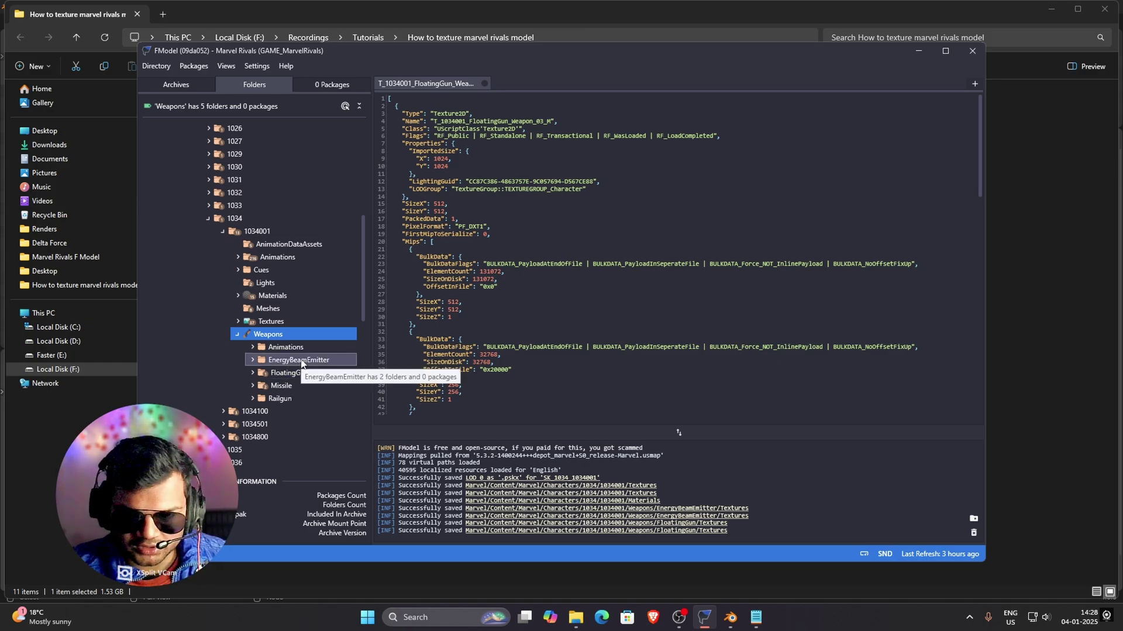
# - Save the packages' textures from the Textures folder of the EnergyBeamEmitter weapon
pyautogui.click(253, 360)
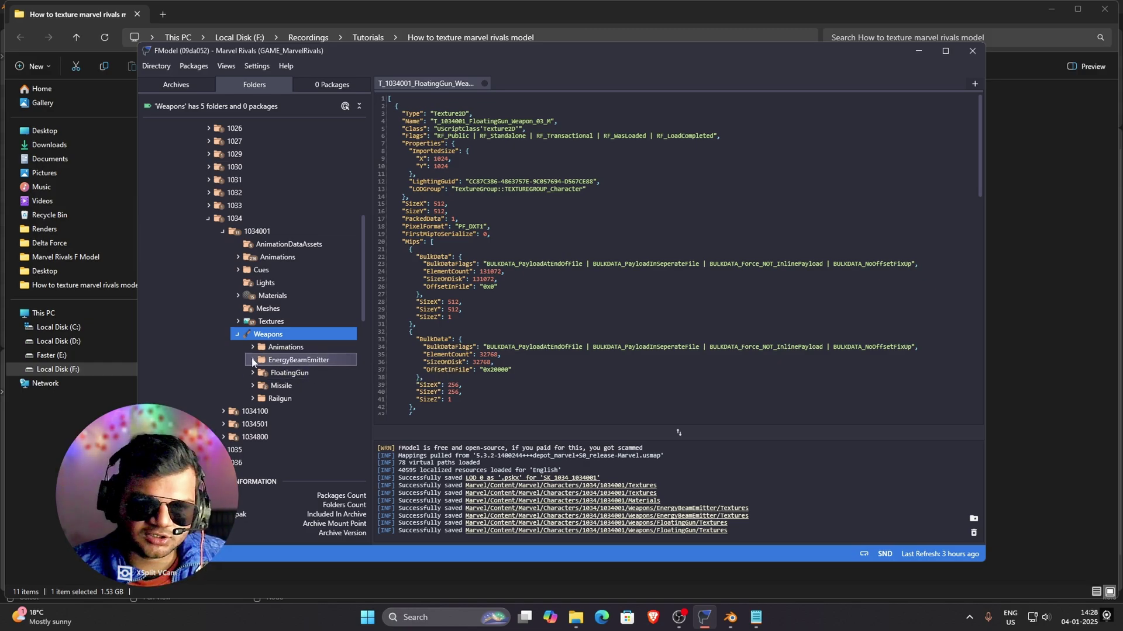
pyautogui.click(306, 386)
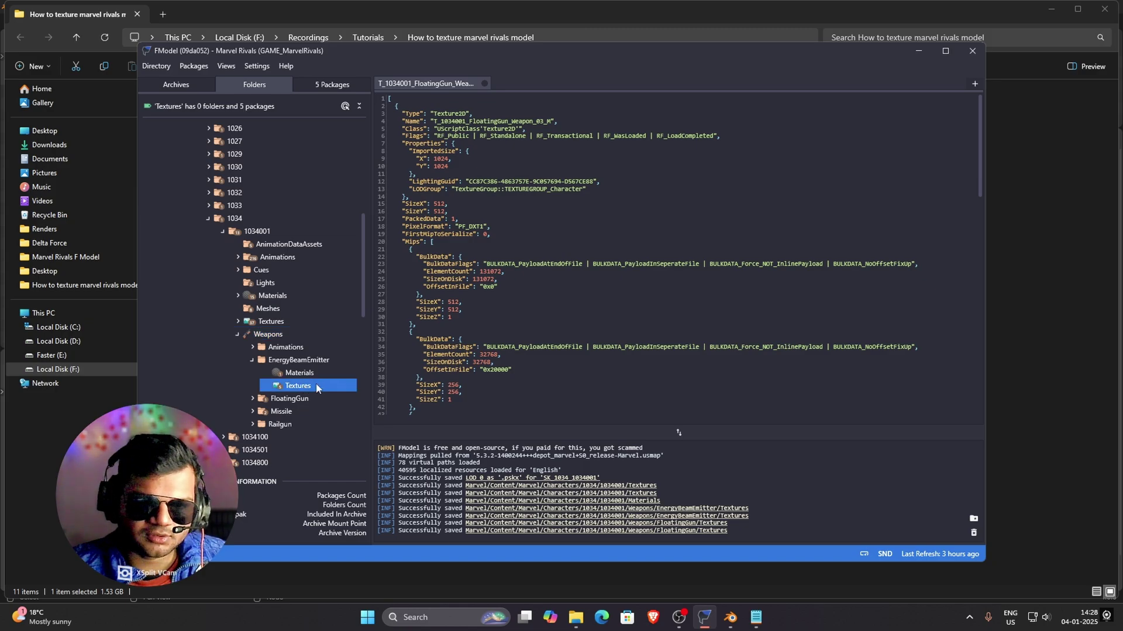
pyautogui.rightClick(314, 387)
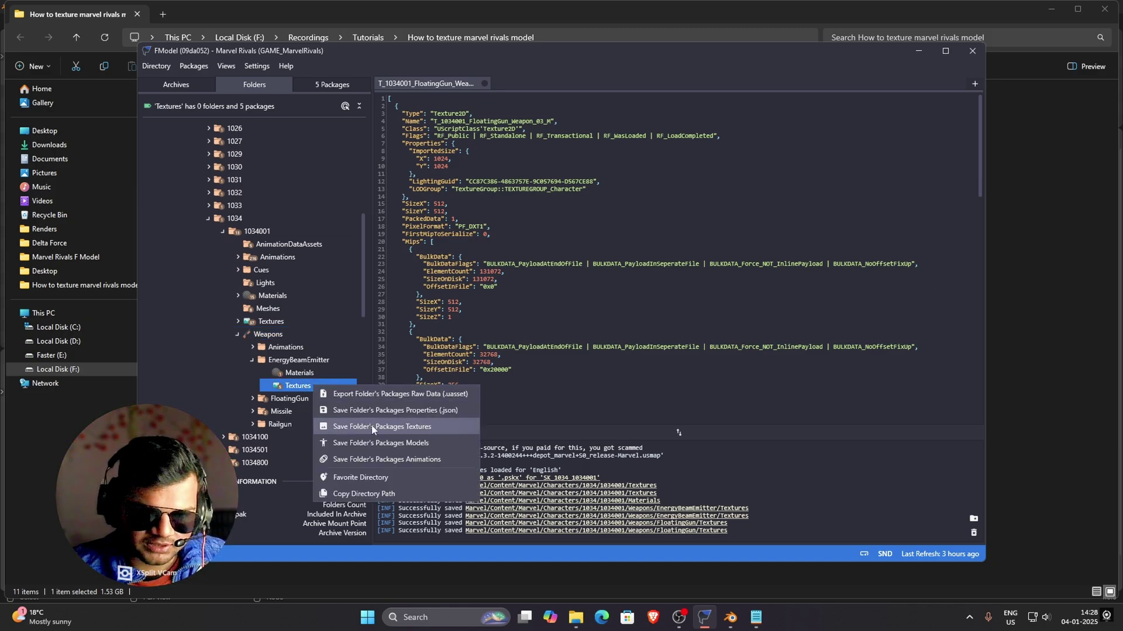
pyautogui.click(413, 426)
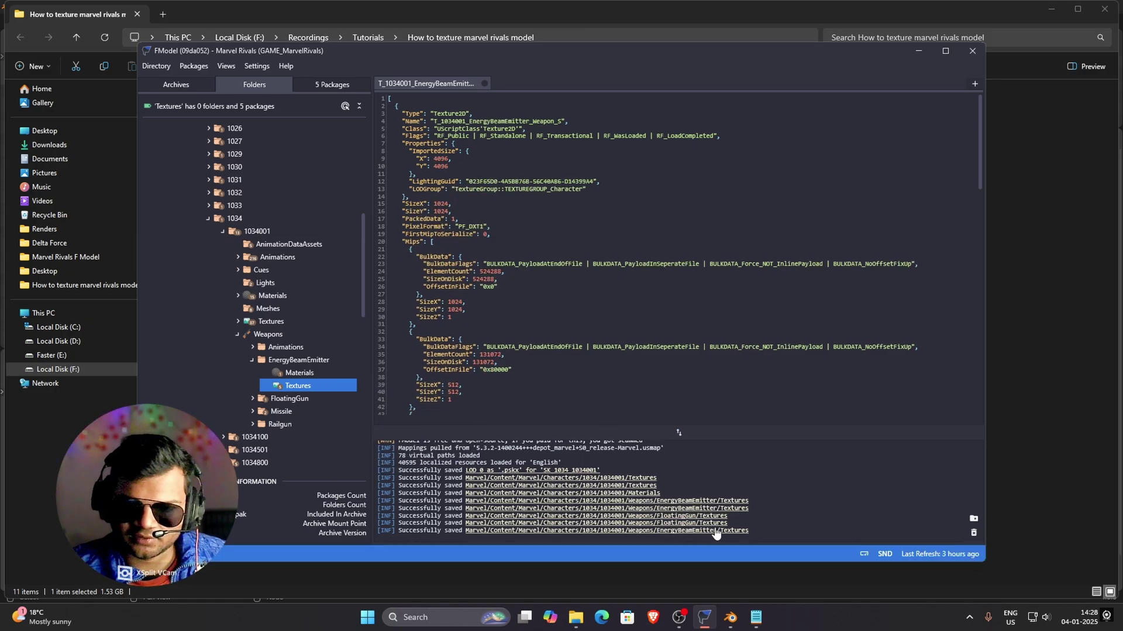
# - Open FModel's export output in File Explorer and browse through Characters, 1034, 1034001 and Weapons to the EnergyBeamEmitter Textures folder
pyautogui.click(680, 534)
pyautogui.doubleClick(262, 121)
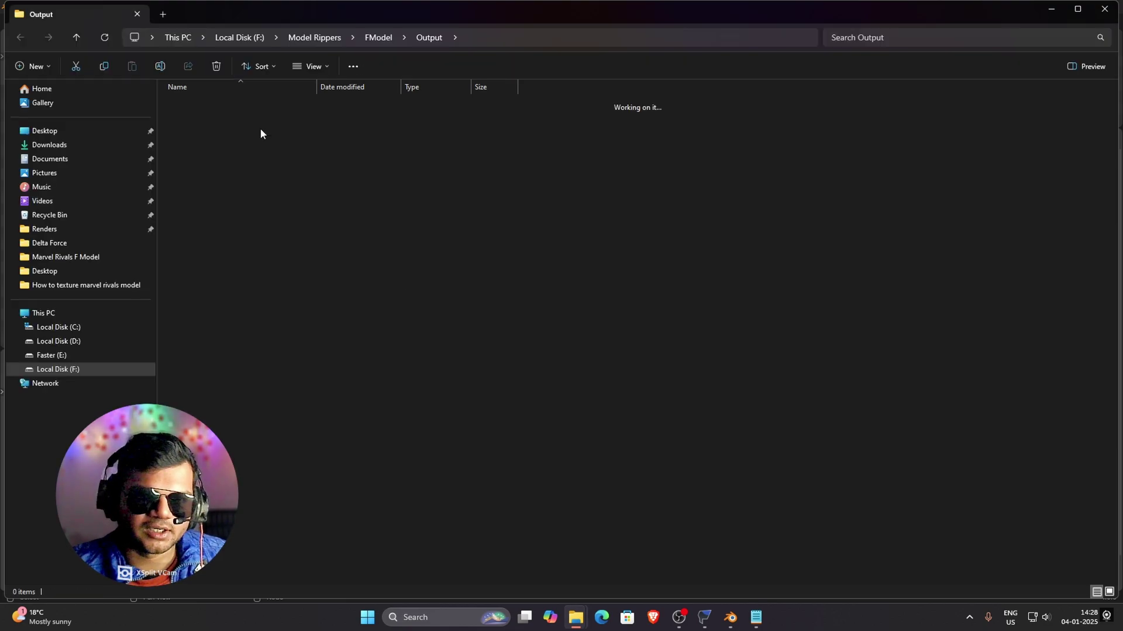
pyautogui.doubleClick(251, 132)
pyautogui.doubleClick(223, 132)
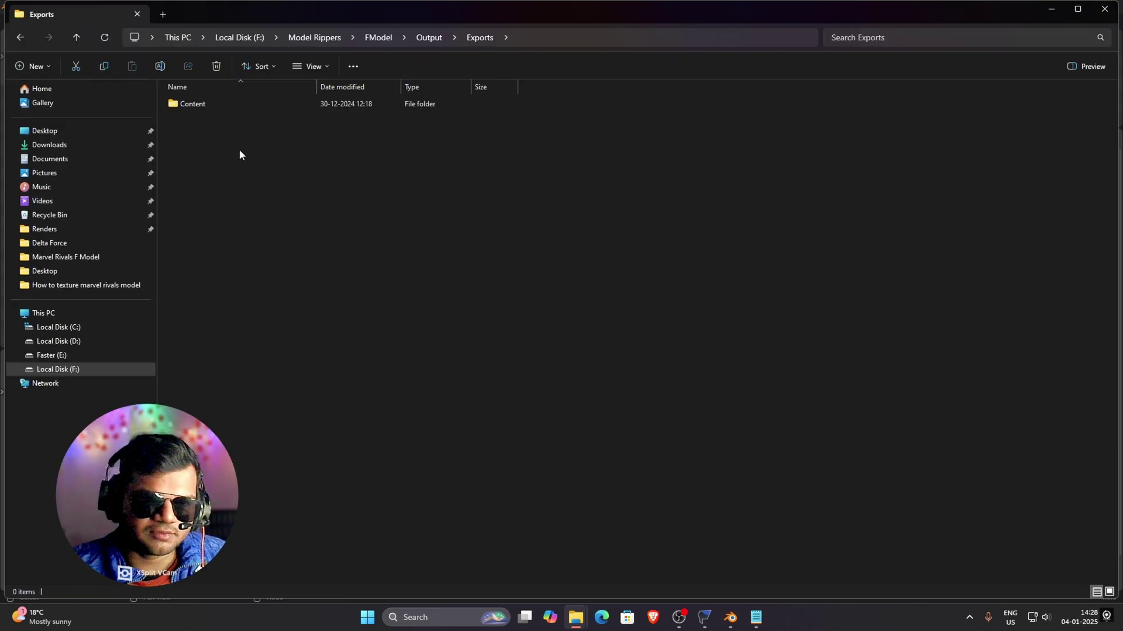
pyautogui.doubleClick(222, 106)
pyautogui.doubleClick(224, 107)
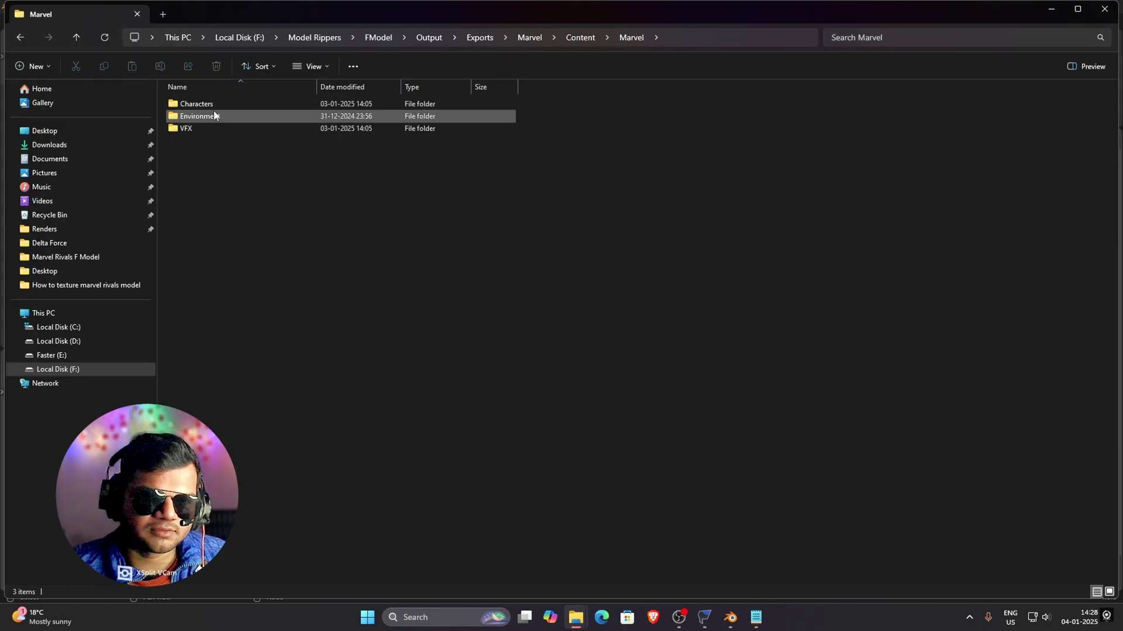
pyautogui.doubleClick(210, 105)
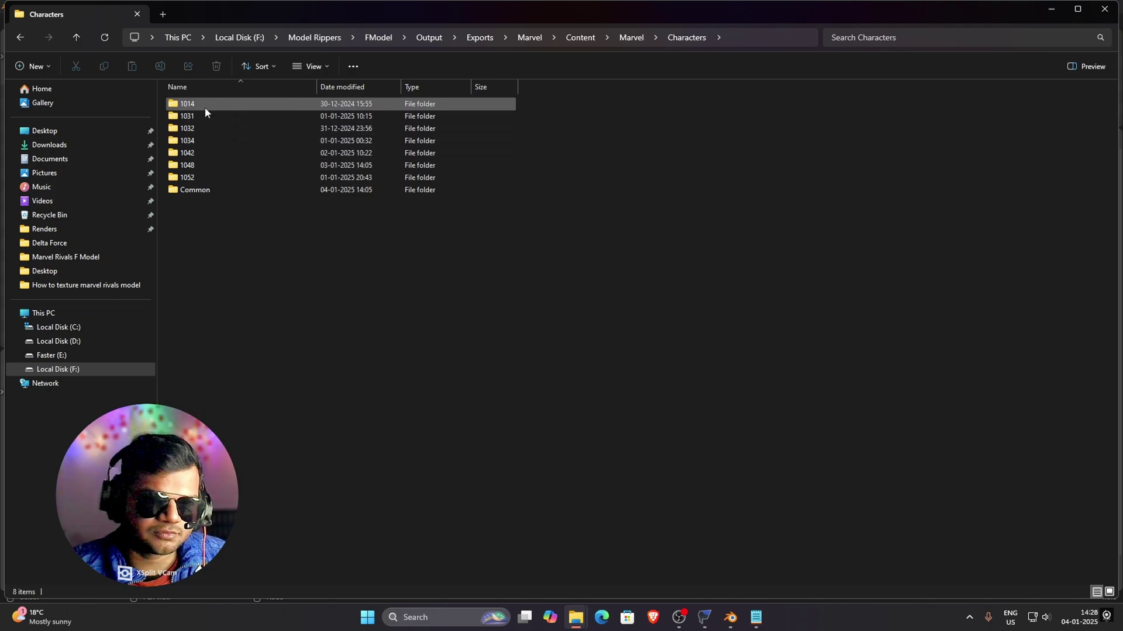
pyautogui.click(209, 139)
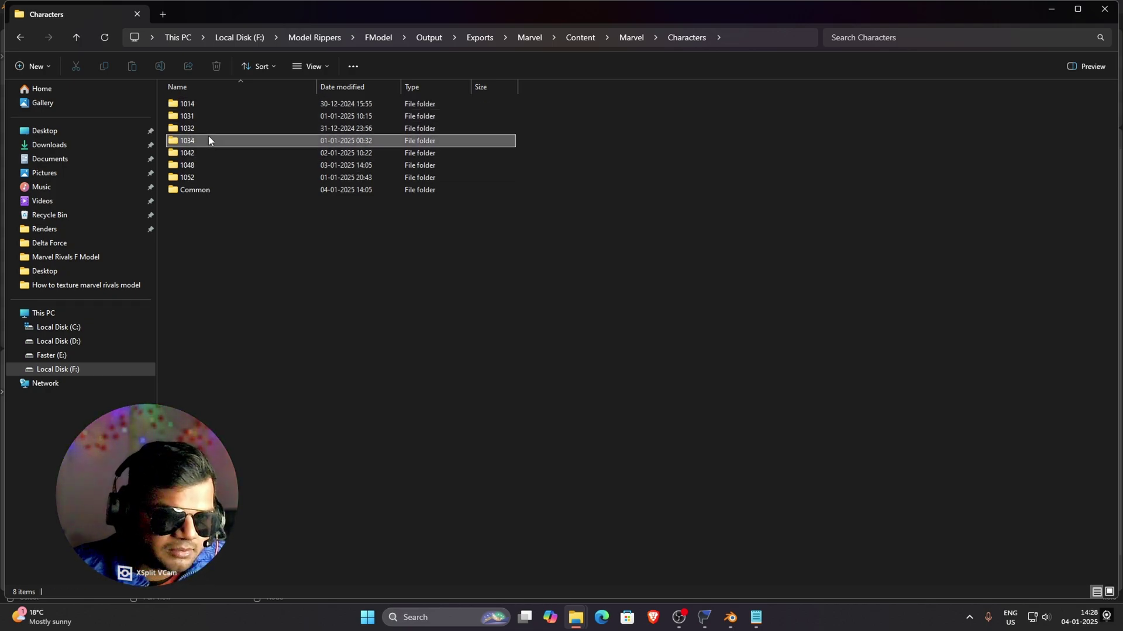
pyautogui.doubleClick(209, 140)
pyautogui.doubleClick(219, 106)
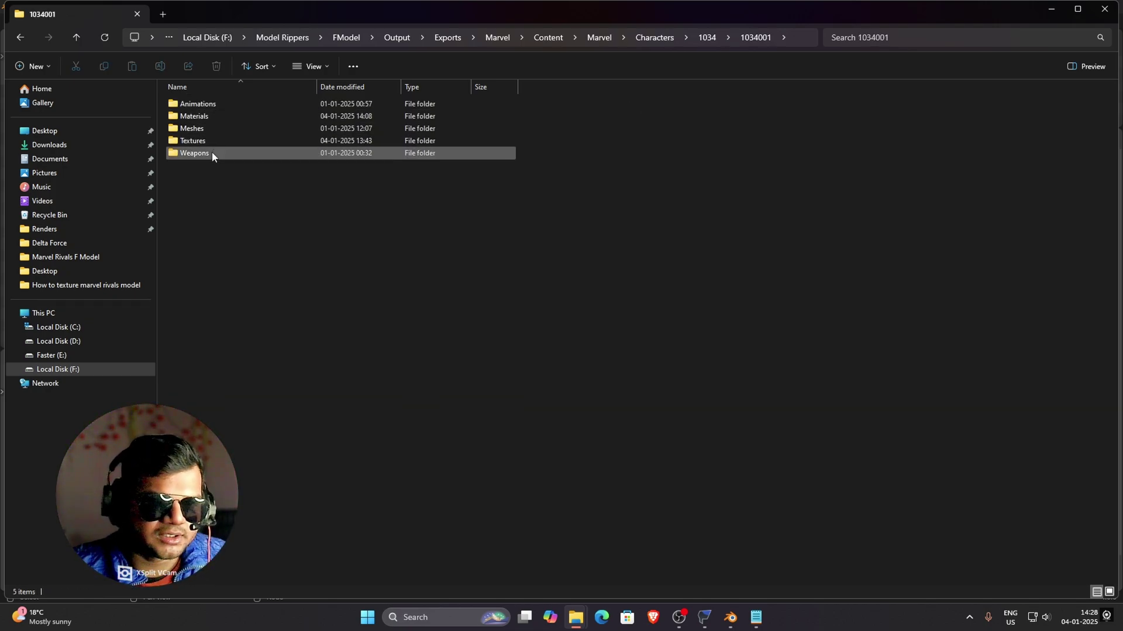
pyautogui.doubleClick(195, 152)
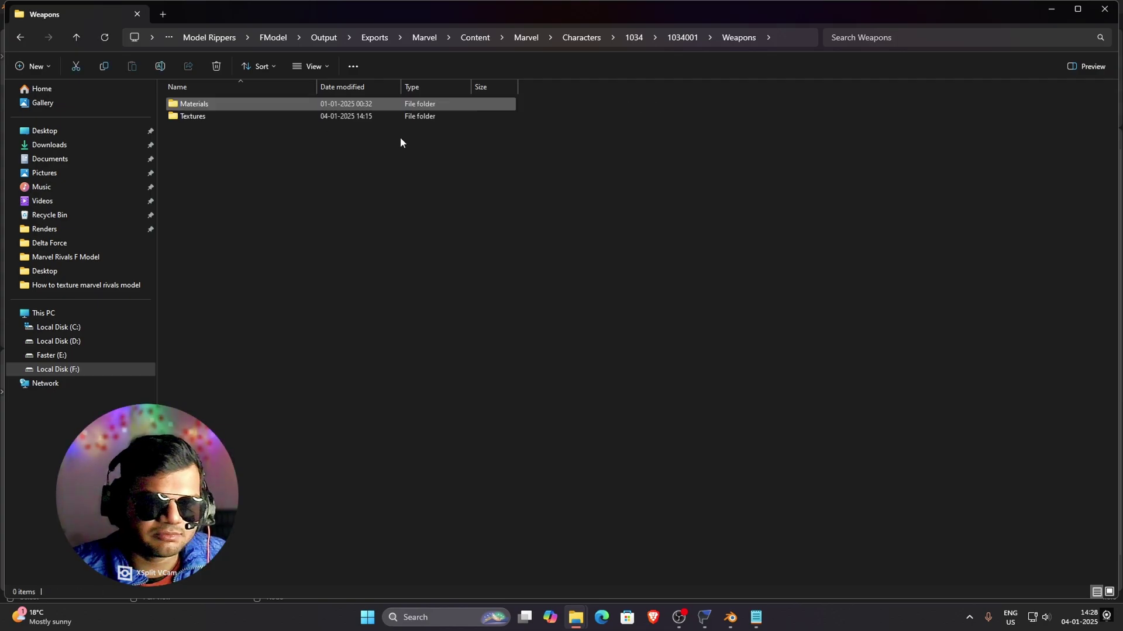
pyautogui.doubleClick(296, 115)
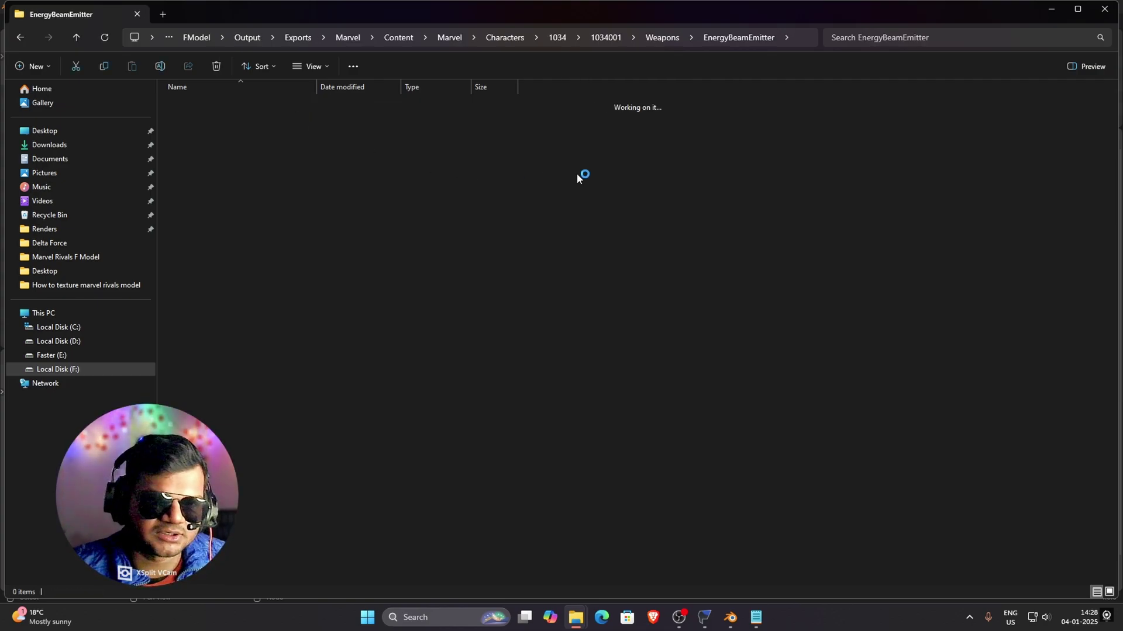
# - Copy the EnergyBeamEmitter Textures folder path and open that folder in Blender's file browser
pyautogui.click(789, 39)
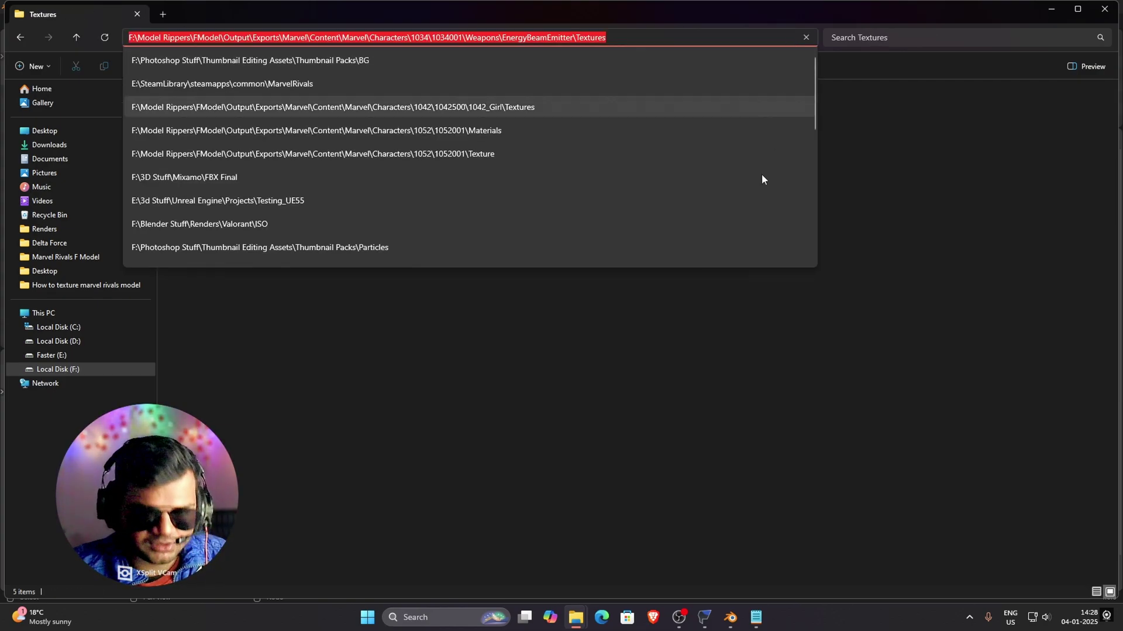
pyautogui.press('Escape')
pyautogui.click(730, 617)
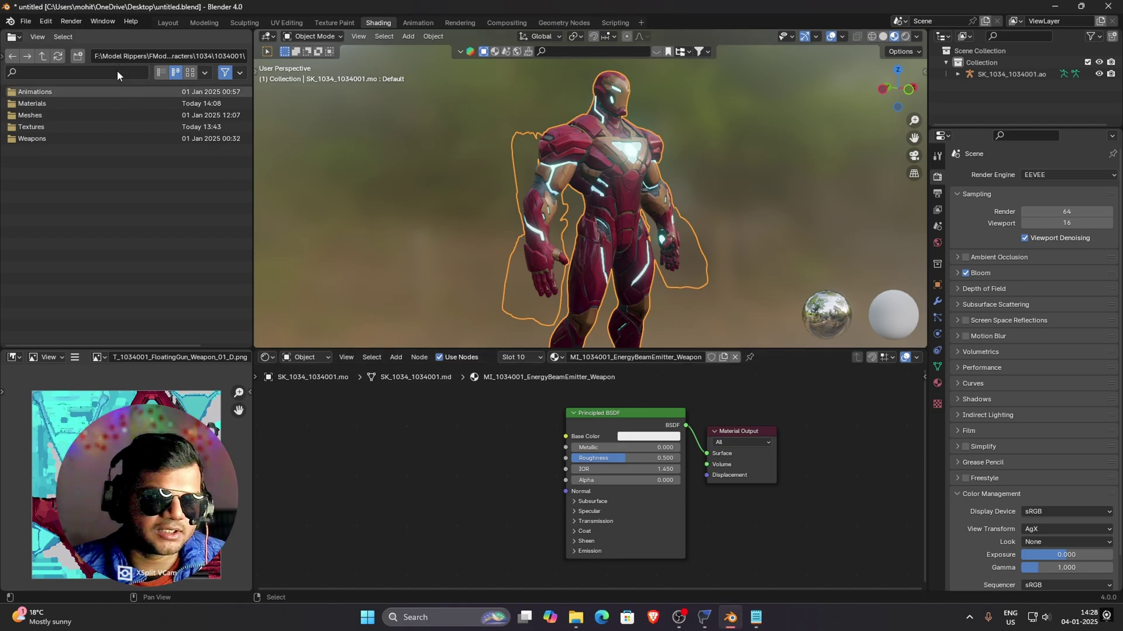
pyautogui.click(159, 56)
pyautogui.hotkey('ctrl', 'v')
pyautogui.press('Return')
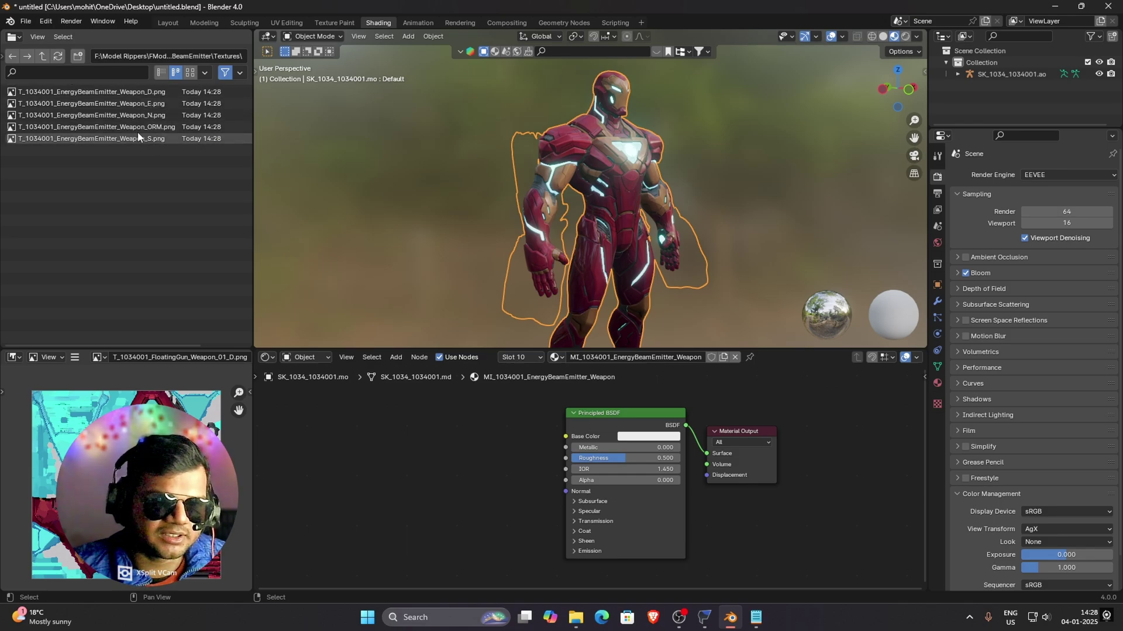
# - Replace the Principled BSDF of MI_1034001_EnergyBeamEmitter_Weapon with the MarvelRivals Shader 0.1.0 group and connect it to the Material Output's Surface
pyautogui.click(937, 384)
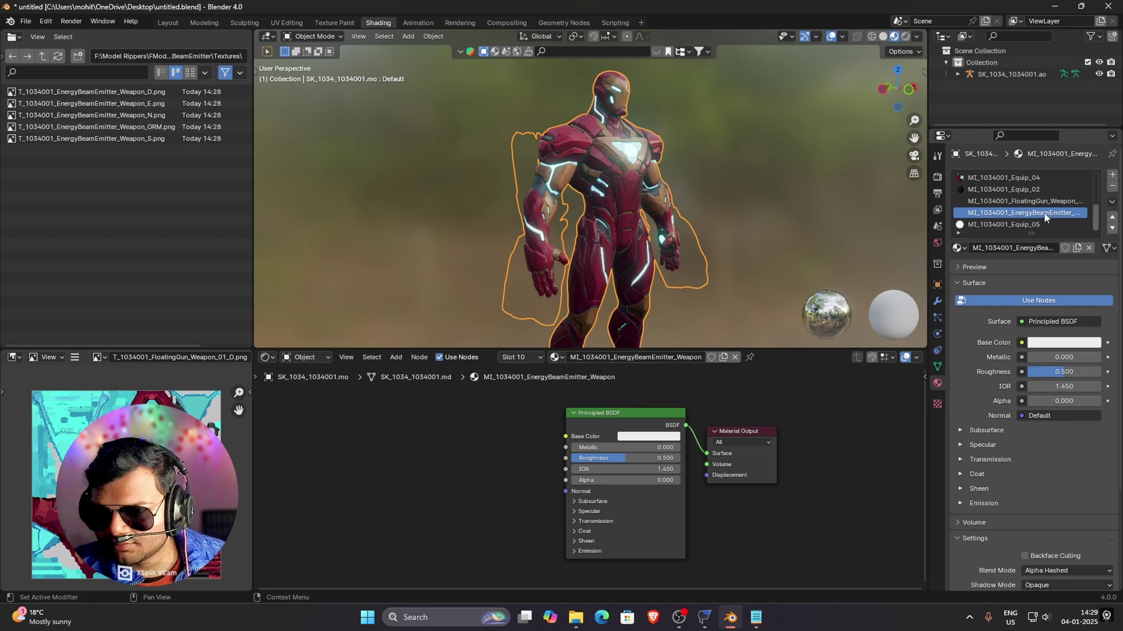
pyautogui.scroll(2, 616, 421)
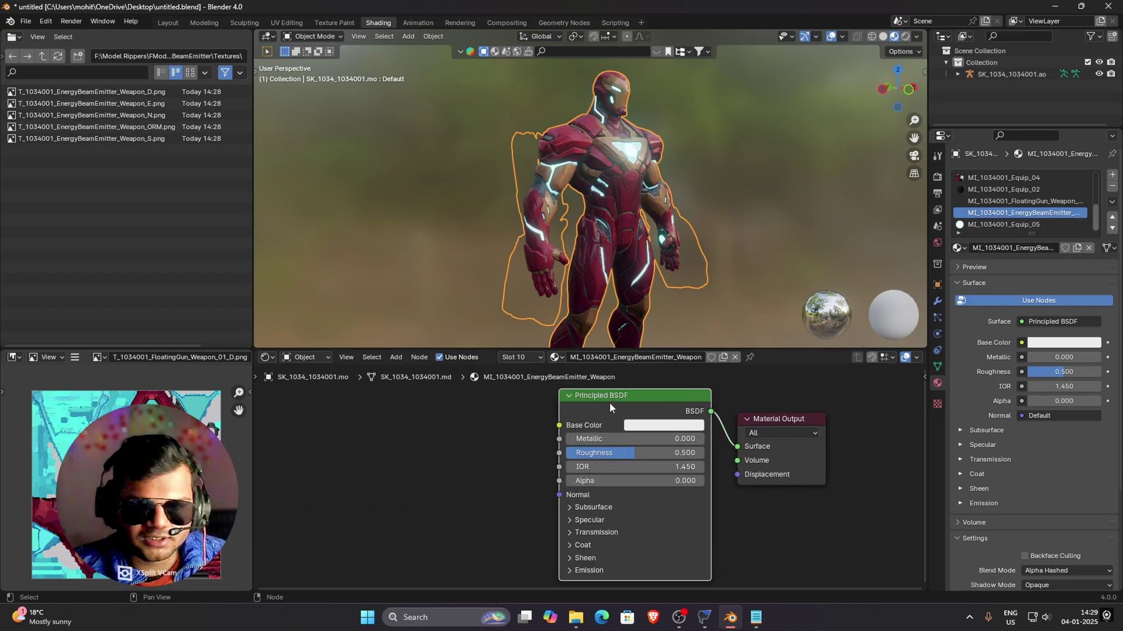
pyautogui.press('x')
pyautogui.hotkey('shift', 'a')
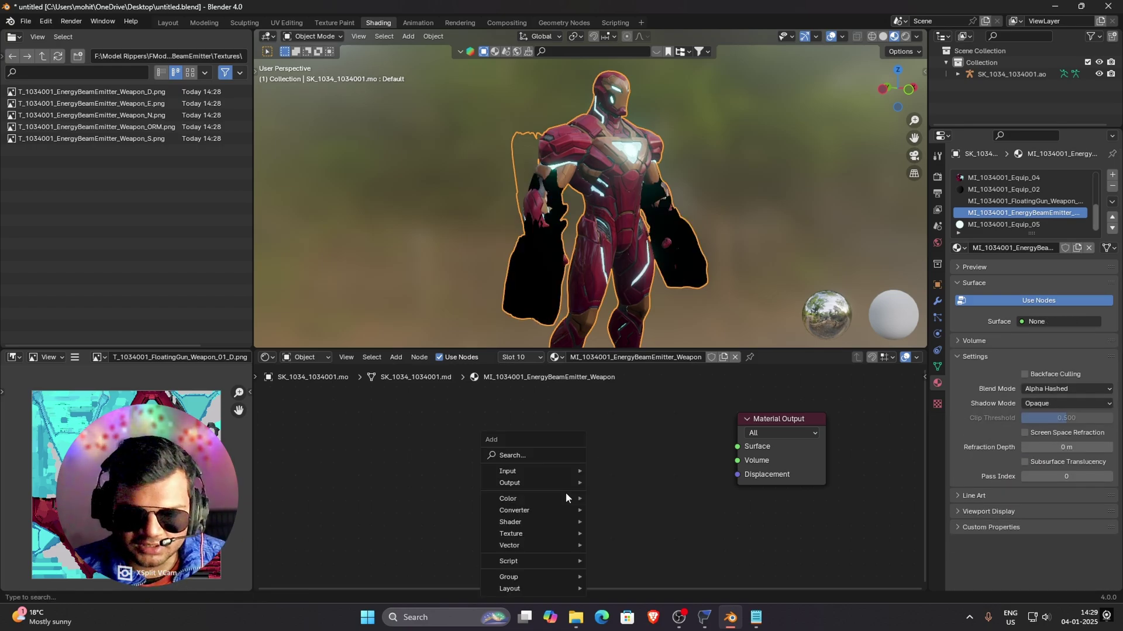
pyautogui.moveTo(550, 577)
pyautogui.click(636, 579)
pyautogui.click(613, 431)
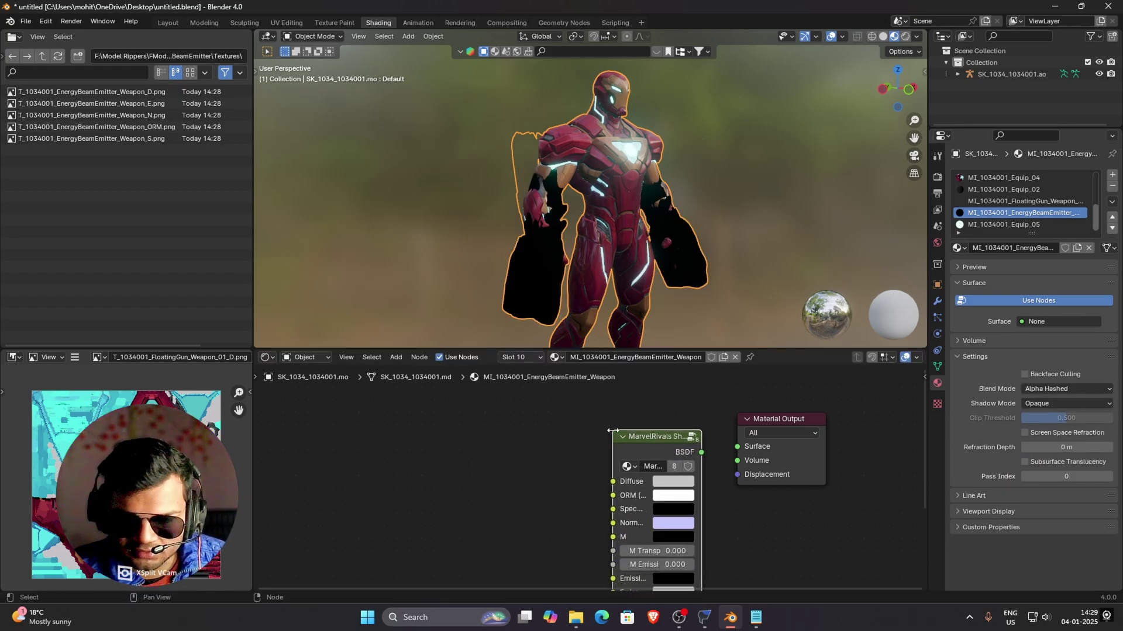
pyautogui.moveTo(700, 450); pyautogui.dragTo(738, 447)
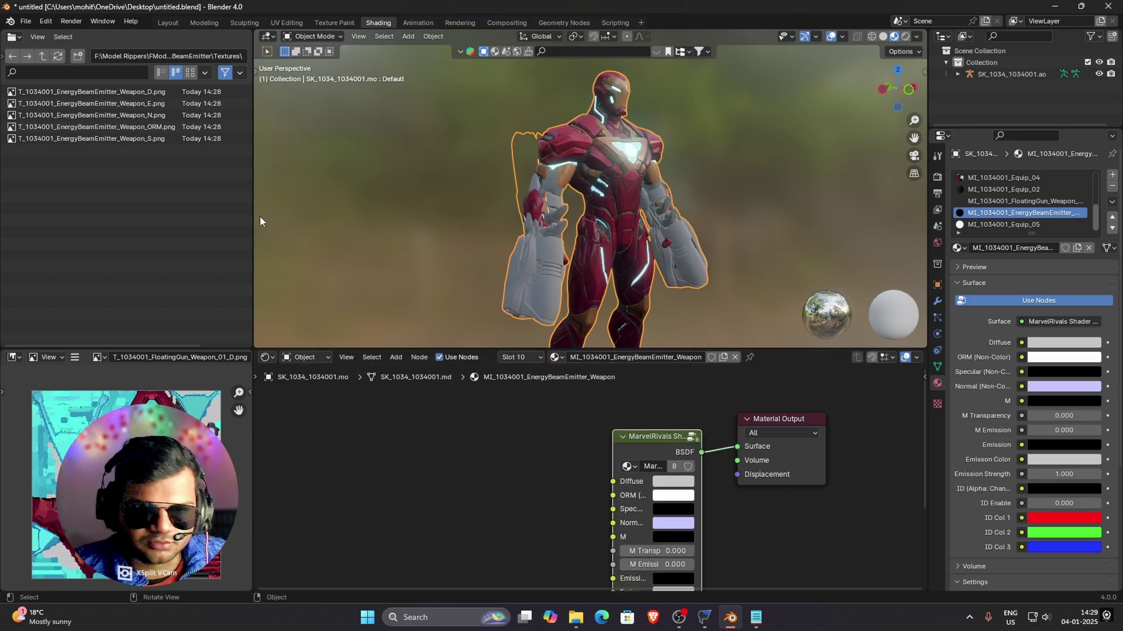
# - Connect the EnergyBeamEmitter_Weapon D texture to Diffuse and the E texture to Emission with Emission Strength 15.5, collapsing both image nodes
pyautogui.click(9, 93)
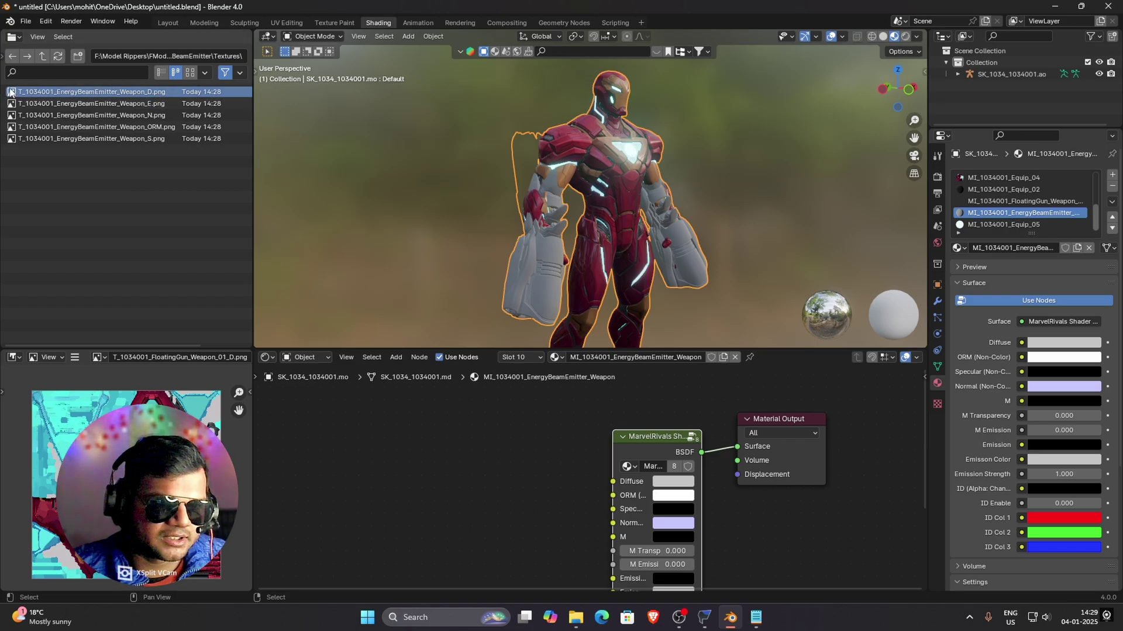
pyautogui.moveTo(8, 92); pyautogui.dragTo(422, 448)
pyautogui.moveTo(560, 466); pyautogui.dragTo(613, 482)
pyautogui.click(418, 450)
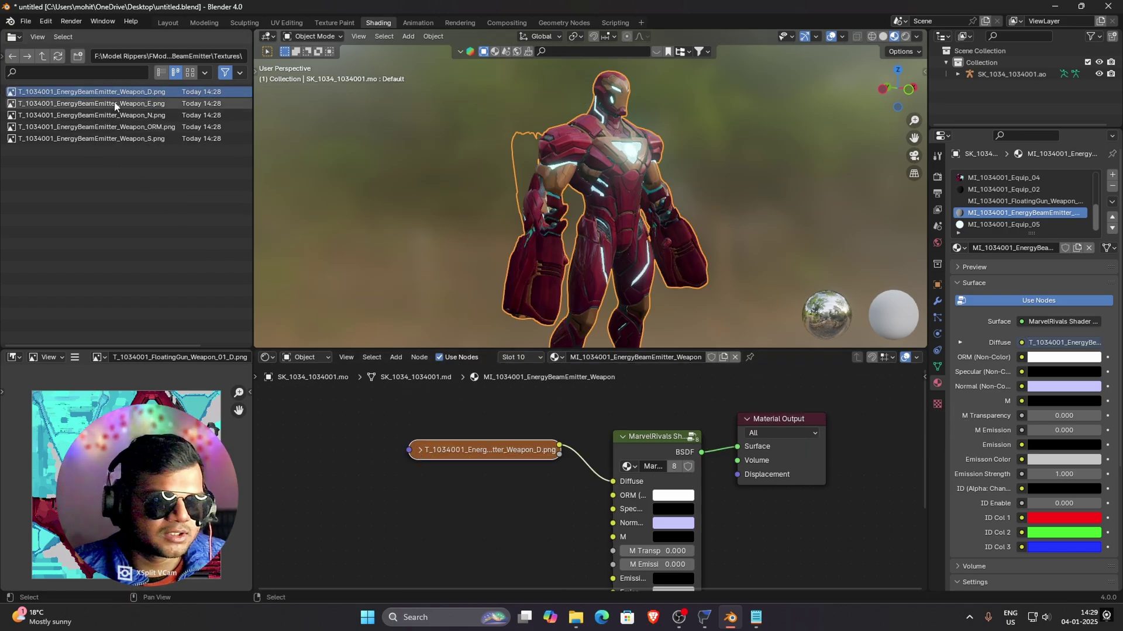
pyautogui.moveTo(17, 104); pyautogui.dragTo(696, 546)
pyautogui.click(358, 432)
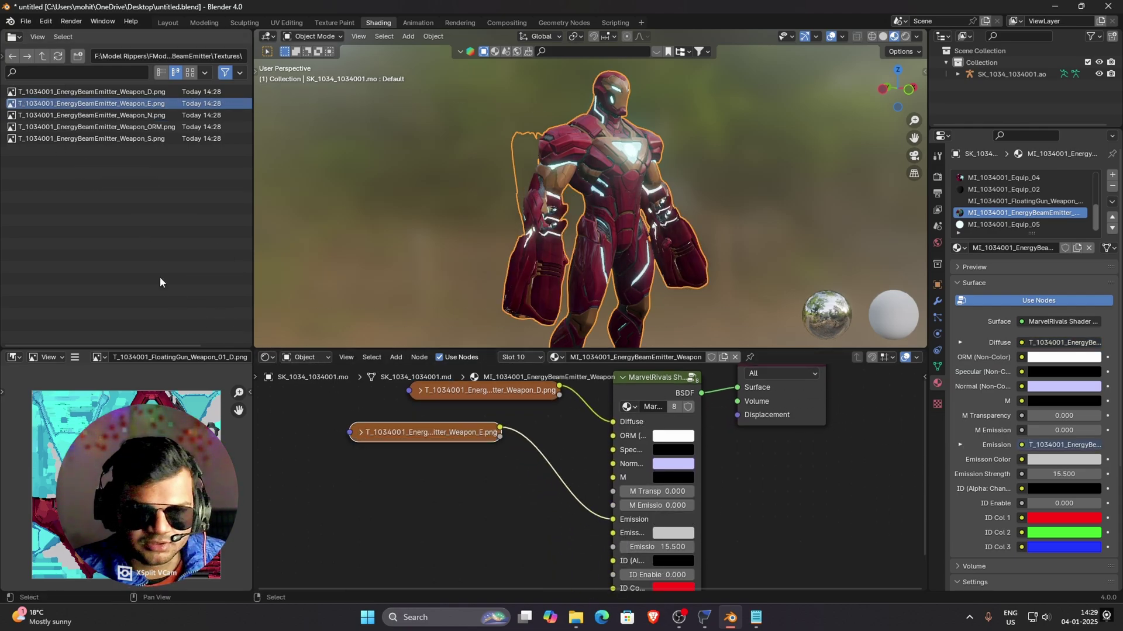
# - Add T_1034001_EnergyBeamEmitter_Weapon_N.png to the material, connect its Color to the shader's Normal input, and collapse the node
pyautogui.click(118, 114)
pyautogui.moveTo(118, 114); pyautogui.dragTo(420, 479)
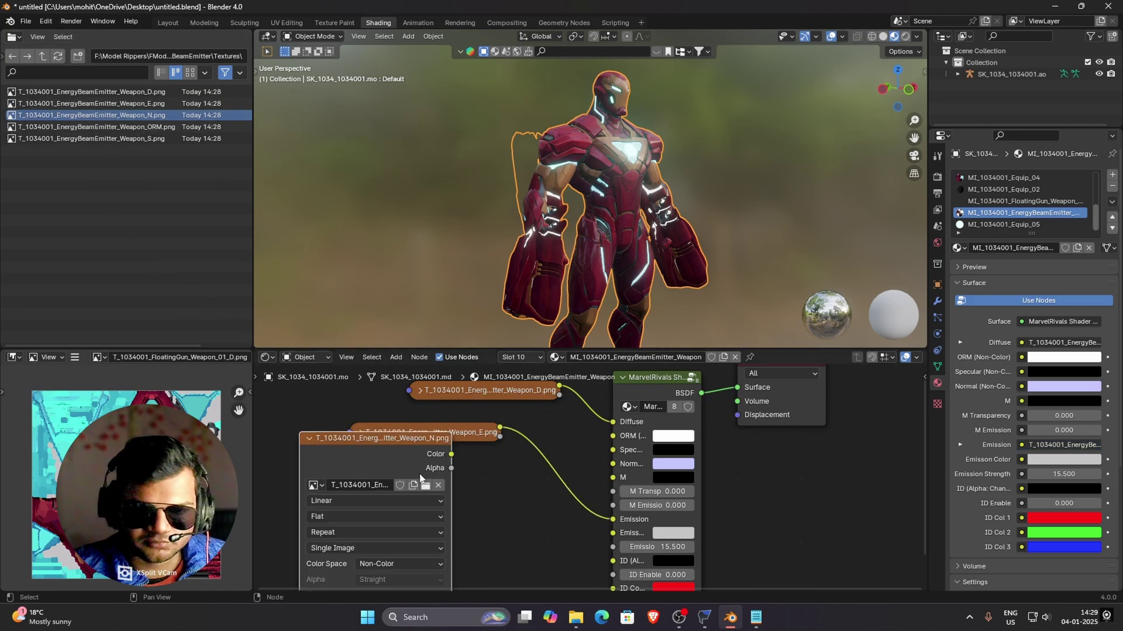
pyautogui.keyDown('shift'); pyautogui.scroll(-3, 424, 503); pyautogui.keyUp('shift')
pyautogui.moveTo(455, 411); pyautogui.dragTo(616, 422)
pyautogui.click(314, 397)
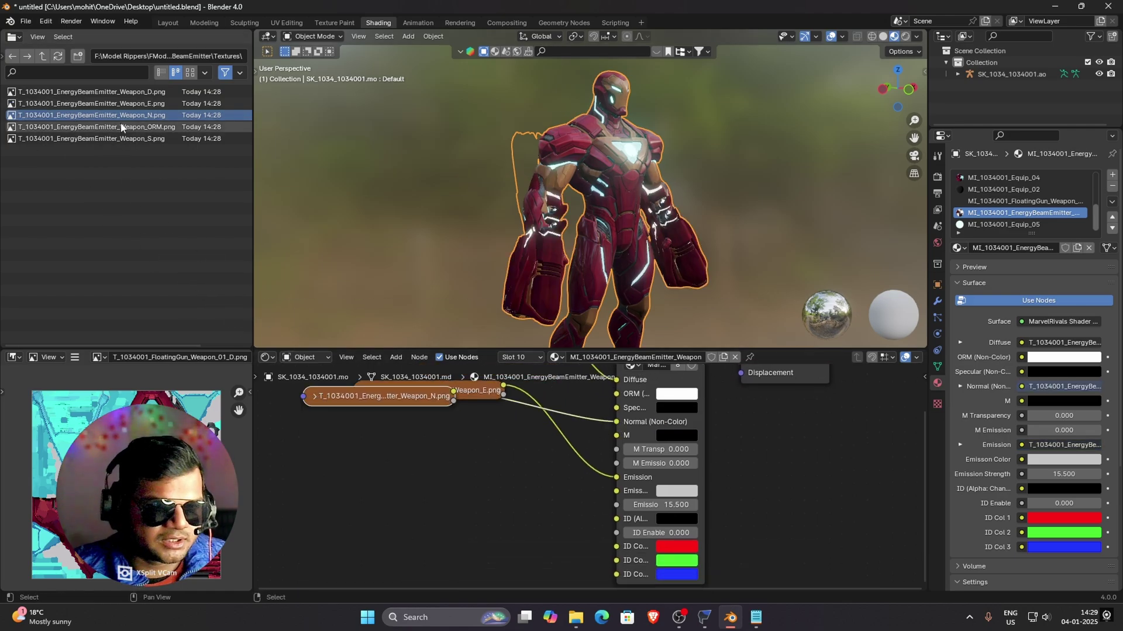
# - Add T_1034001_EnergyBeamEmitter_Weapon_ORM.png to the material, connect its Color to the shader's ORM input, and collapse the node
pyautogui.click(25, 128)
pyautogui.moveTo(18, 131); pyautogui.dragTo(351, 463)
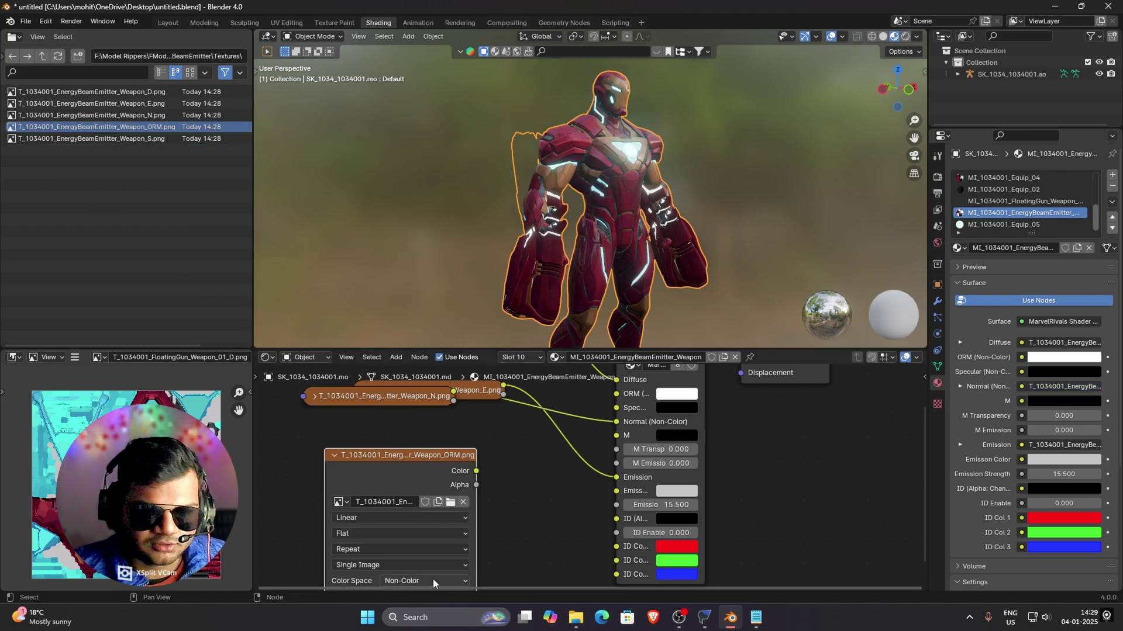
pyautogui.moveTo(477, 471); pyautogui.dragTo(616, 394)
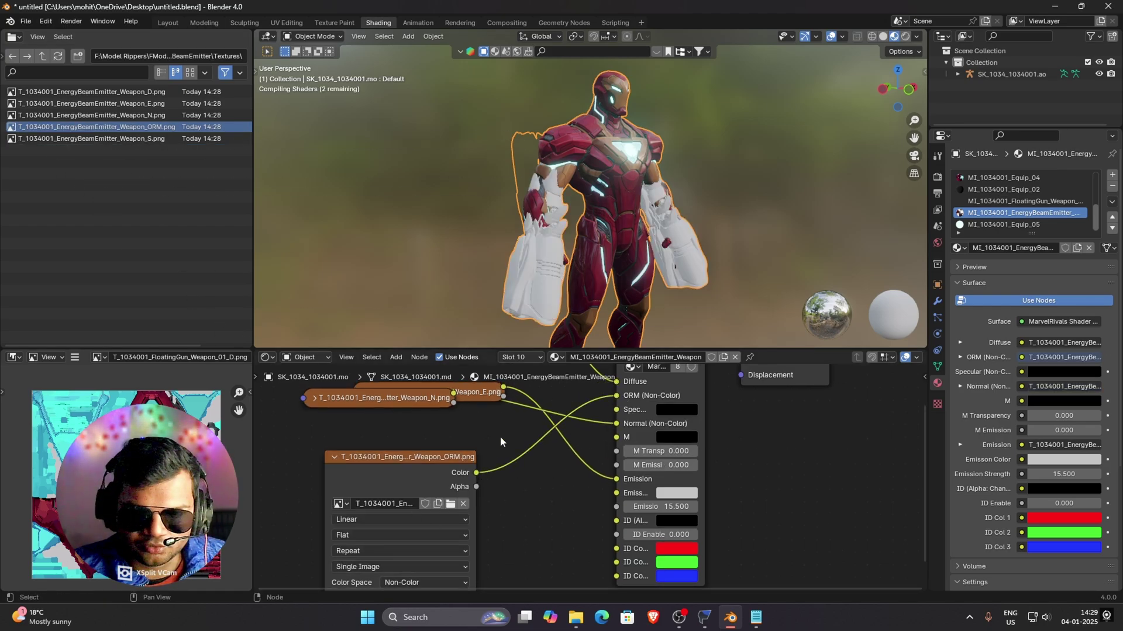
pyautogui.click(335, 456)
# - Connect T_1034001_EnergyBeamEmitter_Weapon_S.png to the shader's Specular input and inspect the arm weapons on the model
pyautogui.click(110, 140)
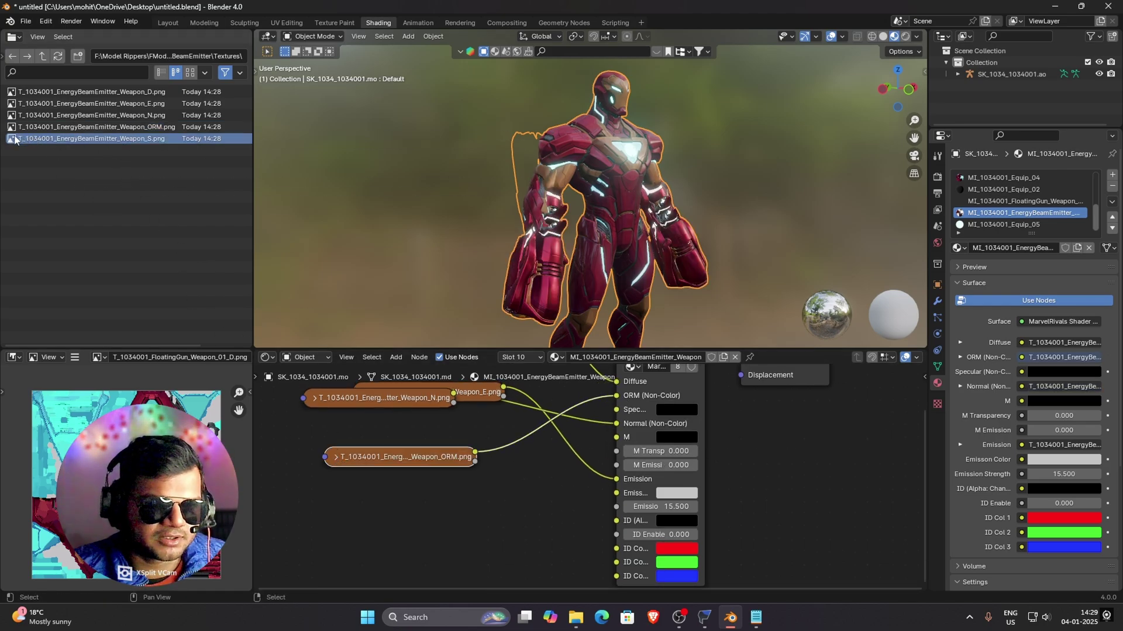
pyautogui.moveTo(16, 141); pyautogui.dragTo(380, 515)
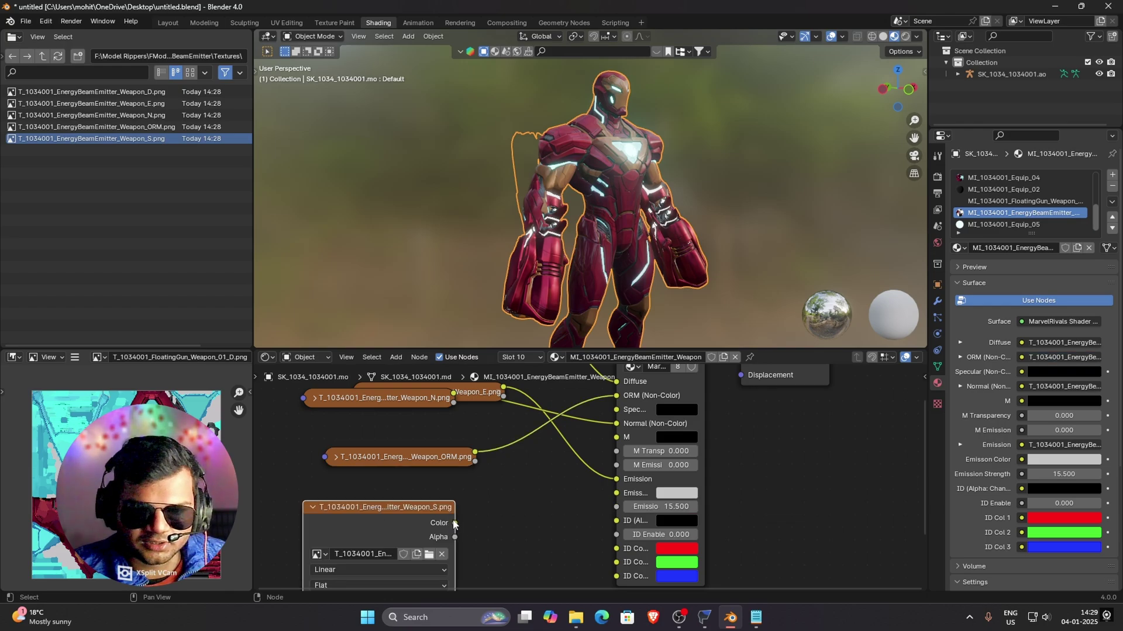
pyautogui.moveTo(453, 523); pyautogui.dragTo(617, 409)
pyautogui.moveTo(590, 256)
pyautogui.mouseDown(button='middle')
pyautogui.moveTo(687, 247)
pyautogui.moveTo(549, 243)
pyautogui.moveTo(649, 253)
pyautogui.moveTo(573, 250)
pyautogui.mouseUp(button='middle')
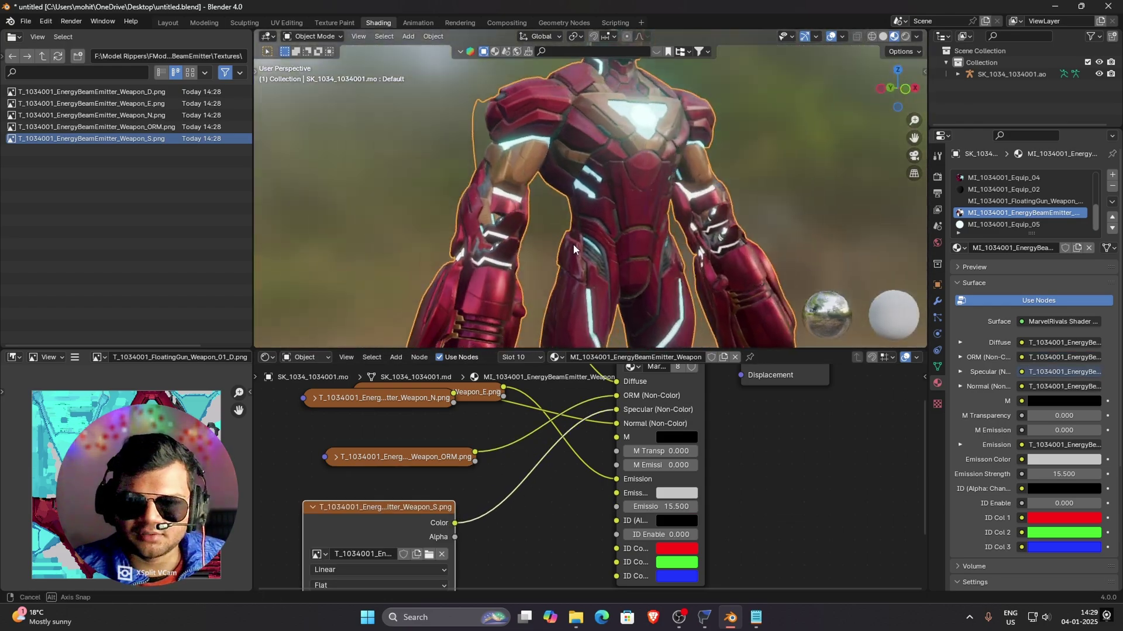
pyautogui.scroll(-4, 657, 251)
pyautogui.moveTo(695, 265); pyautogui.dragTo(653, 167, button='middle')
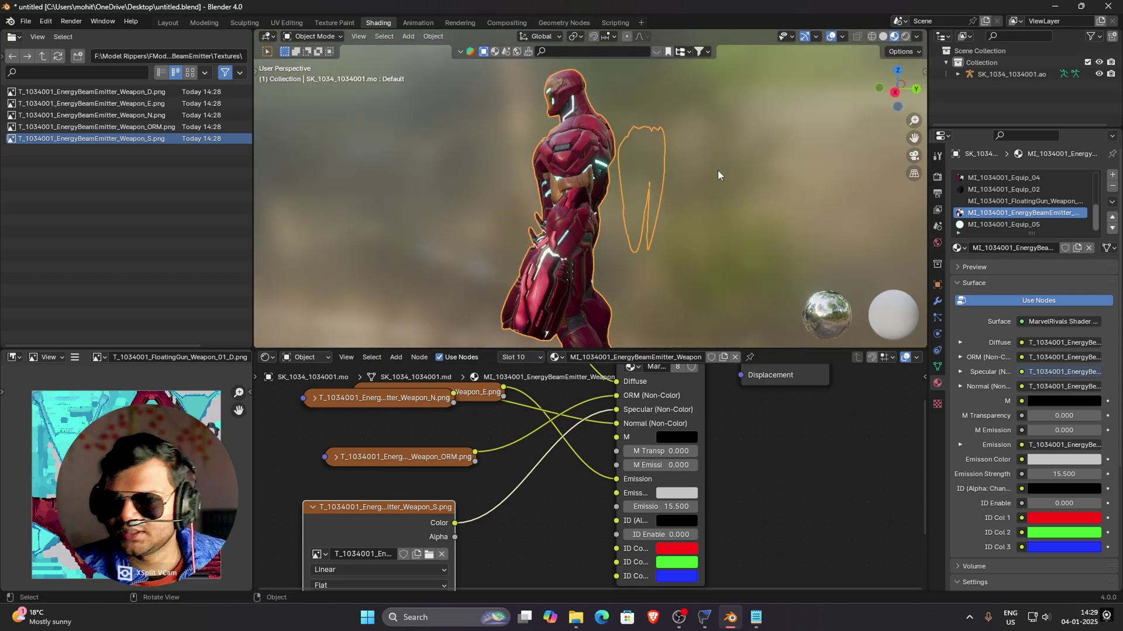
# - Replace the old nodes of MI_1034001_FloatingGun_Weapon_02 with the MarvelRivals Shader 0.1.0 group and connect it to the Material Output's Surface
pyautogui.click(1031, 203)
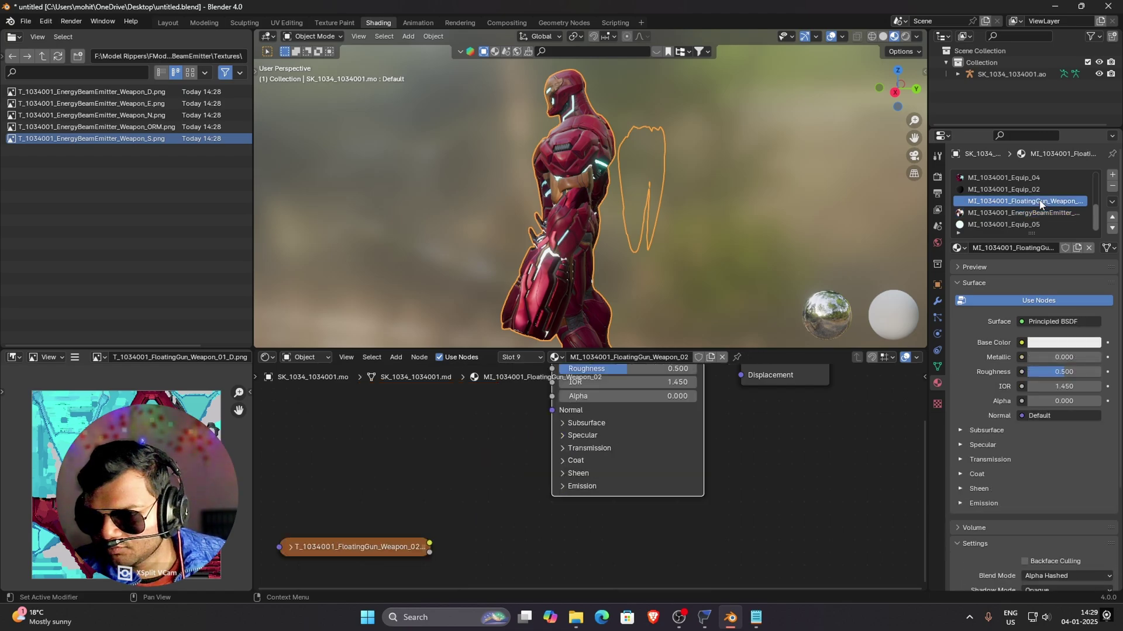
pyautogui.moveTo(338, 472); pyautogui.dragTo(634, 574)
pyautogui.press('x')
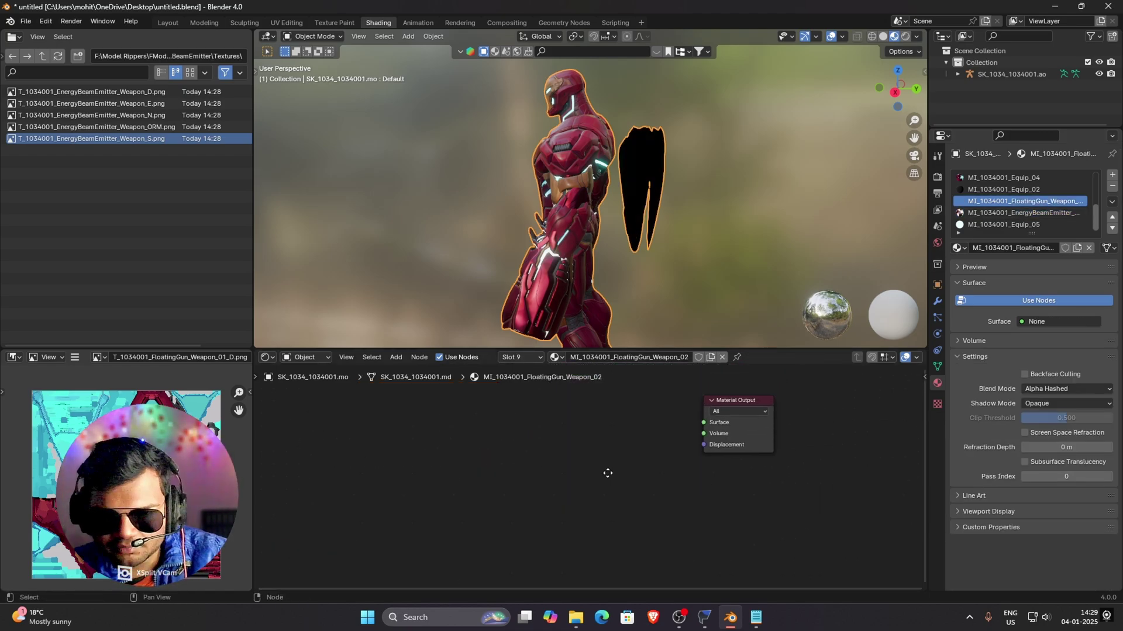
pyautogui.hotkey('shift', 'a')
pyautogui.moveTo(525, 493)
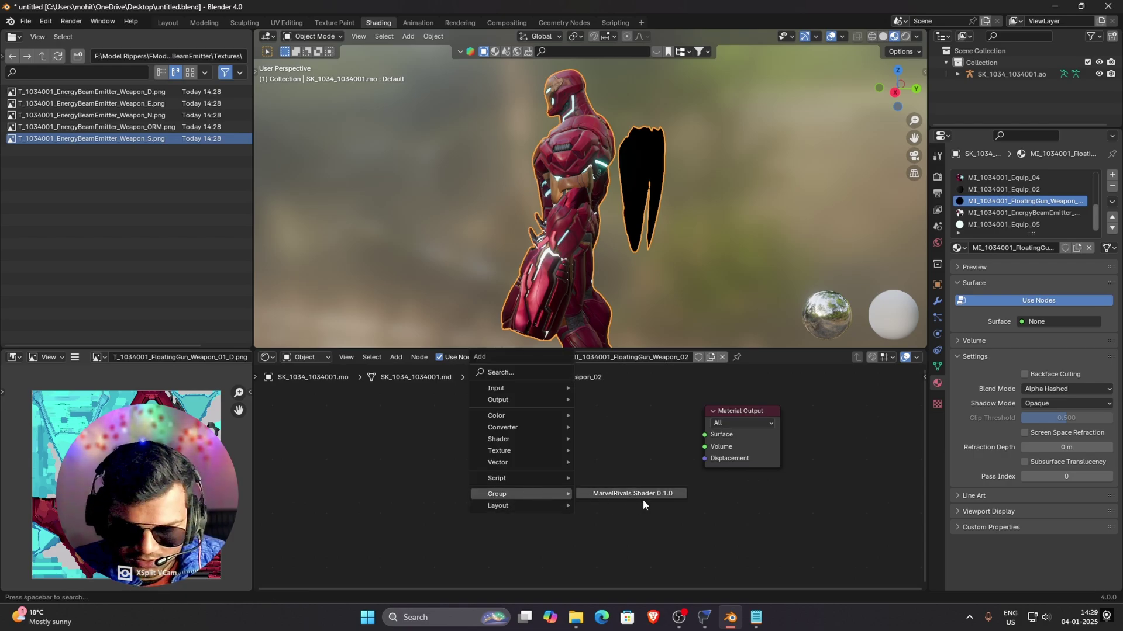
pyautogui.click(631, 495)
pyautogui.click(672, 424)
pyautogui.moveTo(667, 423); pyautogui.dragTo(705, 435)
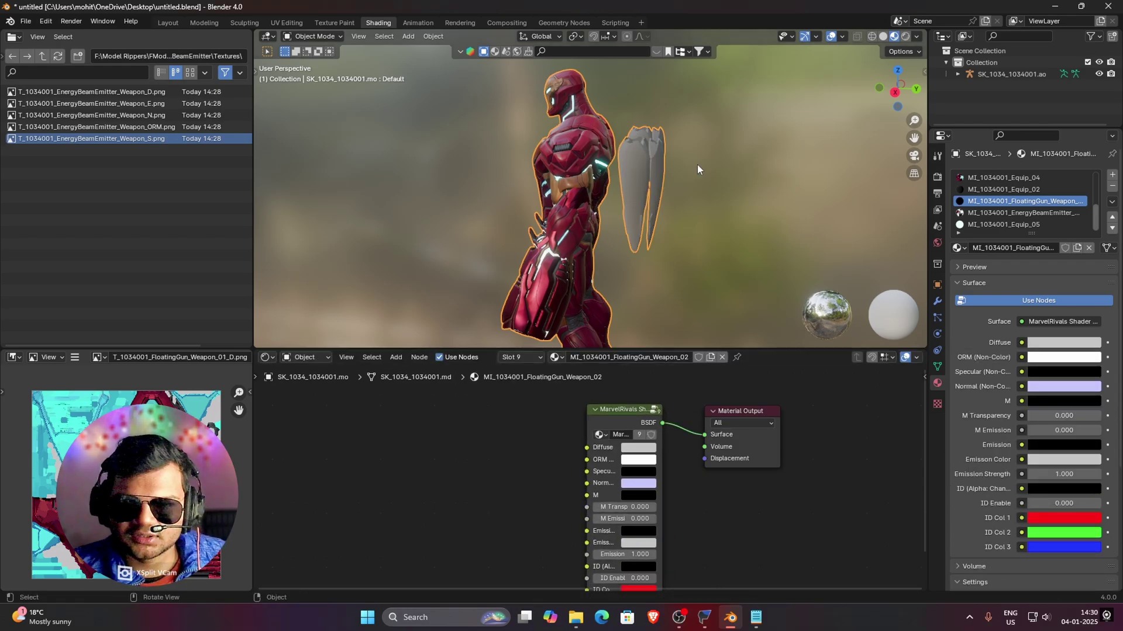
pyautogui.moveTo(697, 164); pyautogui.dragTo(665, 180, button='middle')
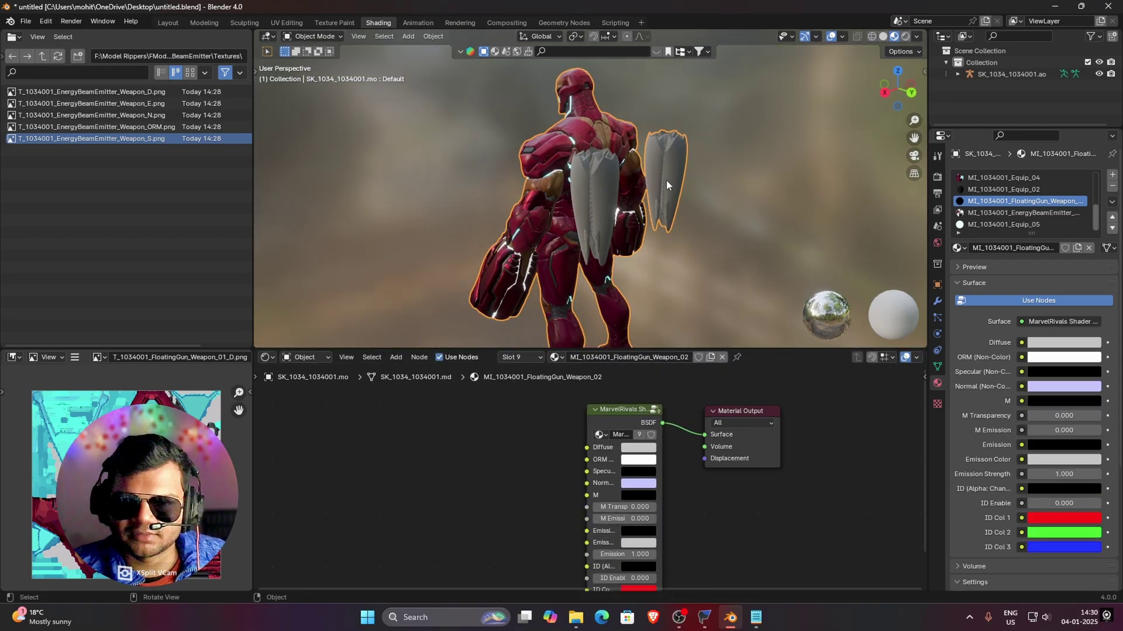
# - Switch to FModel, collapse the EnergyBeamEmitter folder, and select the Textures folder of the FloatingGun weapon
pyautogui.click(706, 615)
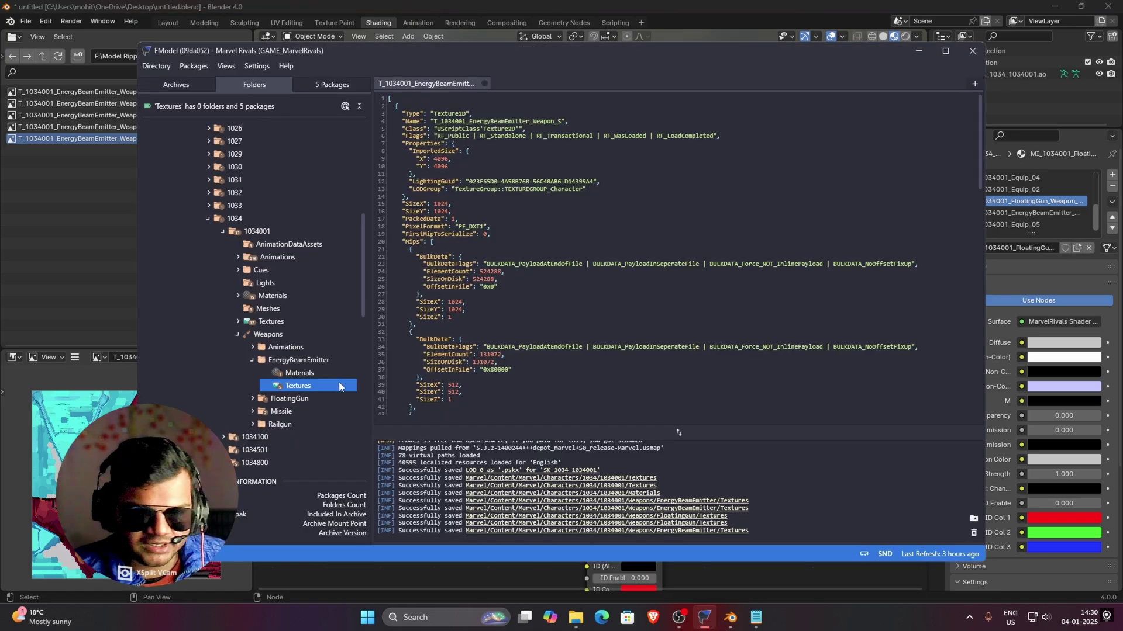
pyautogui.doubleClick(254, 362)
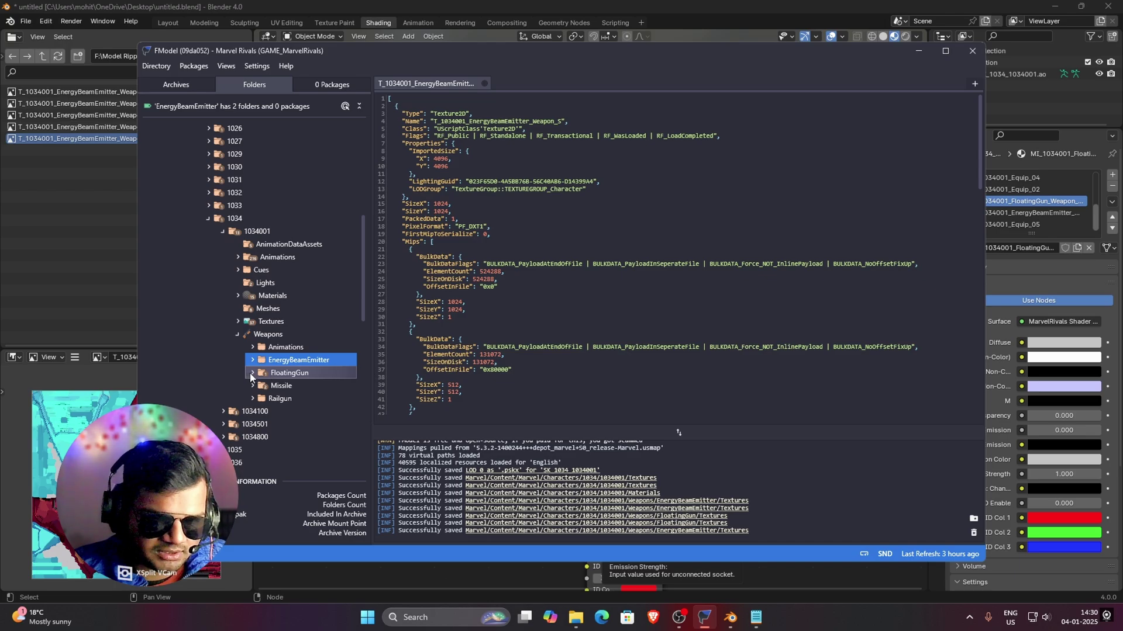
pyautogui.click(252, 373)
pyautogui.click(307, 426)
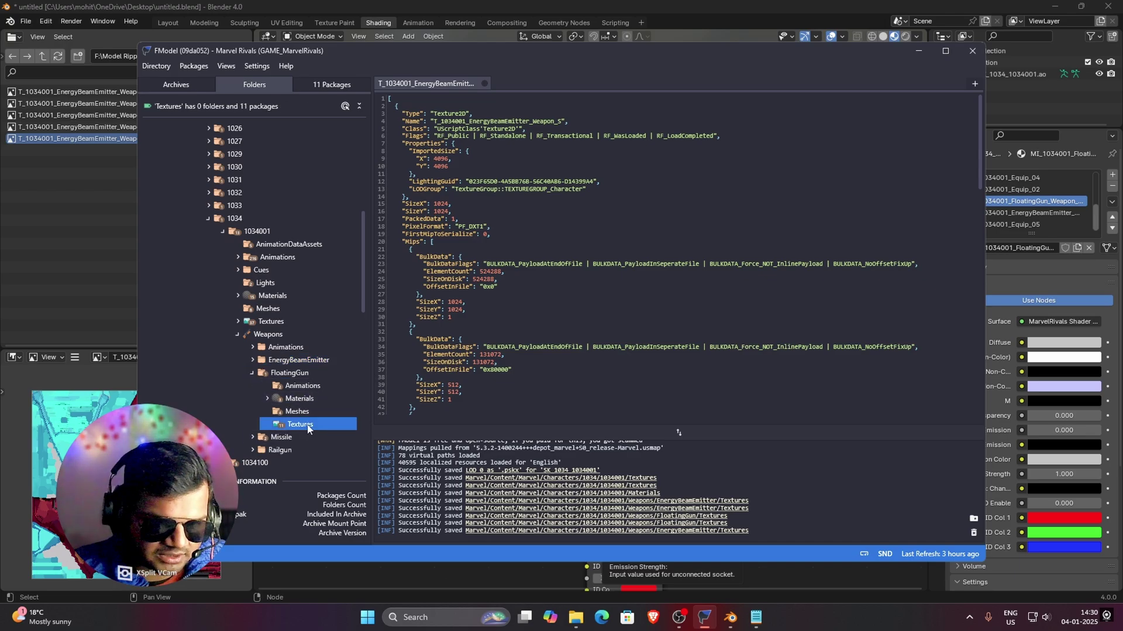
# - Save all textures of the FloatingGun Textures folder and minimize FModel to return to Blender
pyautogui.rightClick(309, 424)
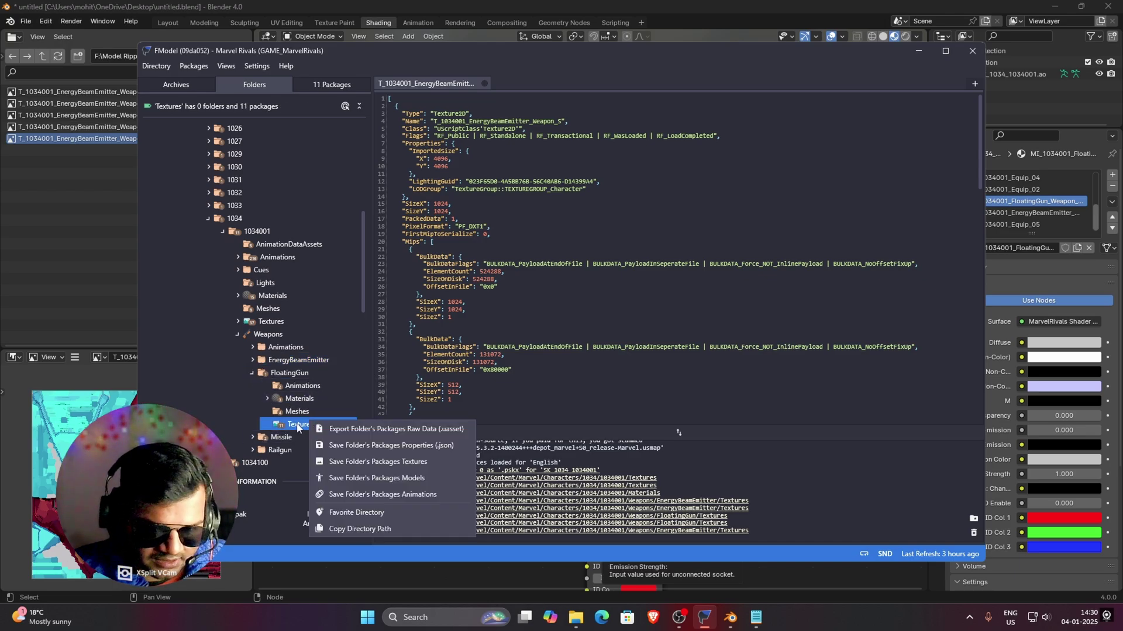
pyautogui.click(398, 462)
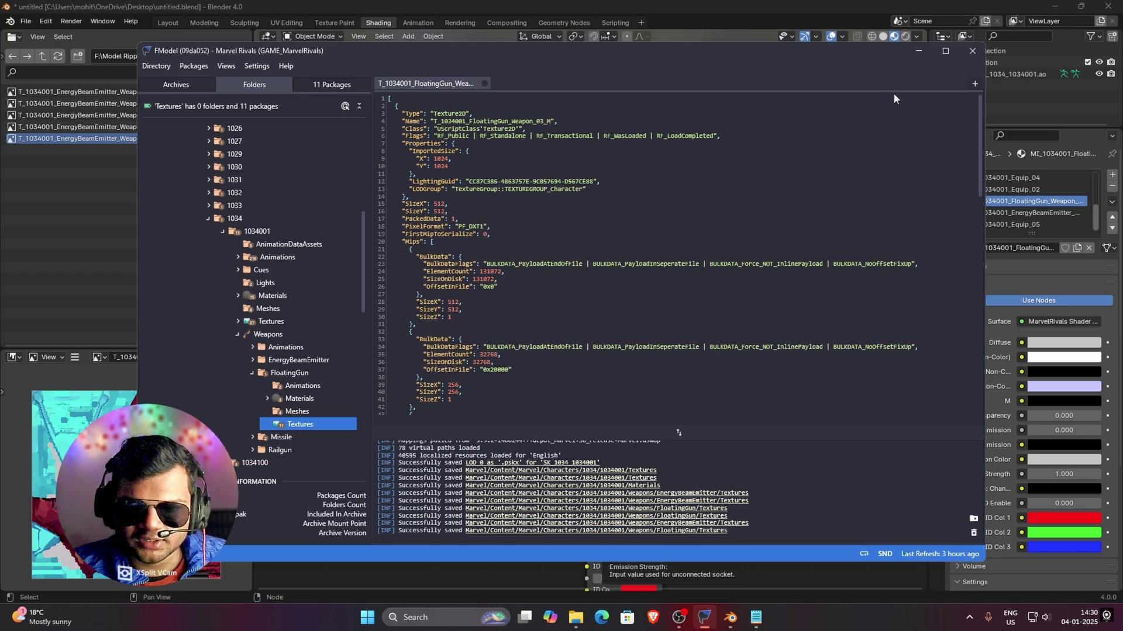
pyautogui.click(918, 51)
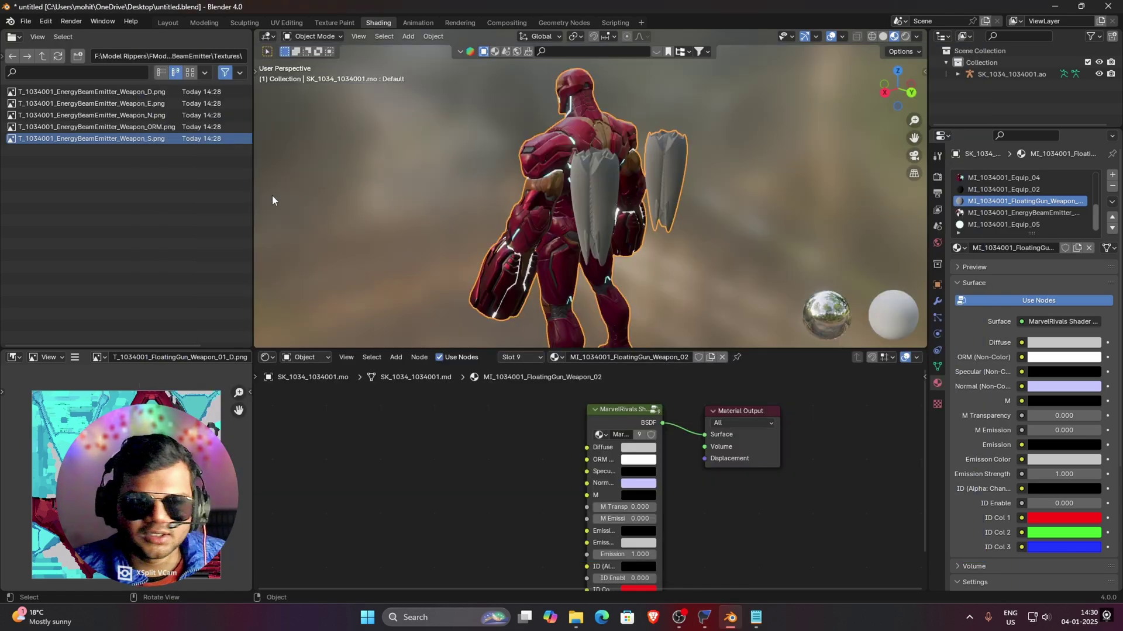
# - Browse from the EnergyBeamEmitter textures to the FloatingGun weapon's Textures folder
pyautogui.click(42, 56)
pyautogui.click(42, 56)
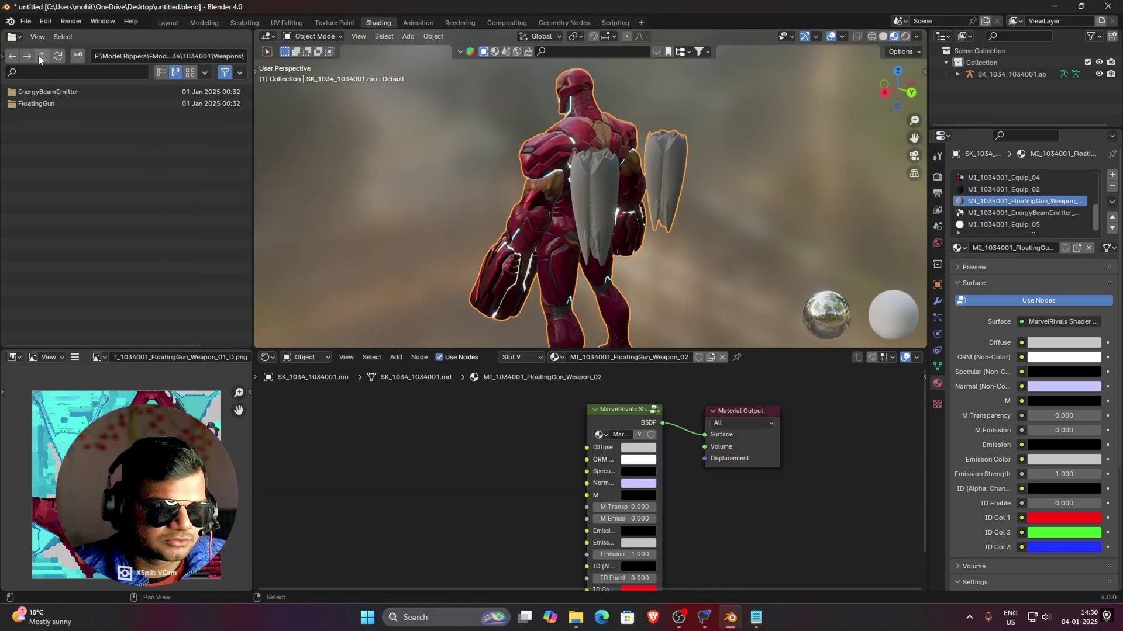
pyautogui.click(65, 106)
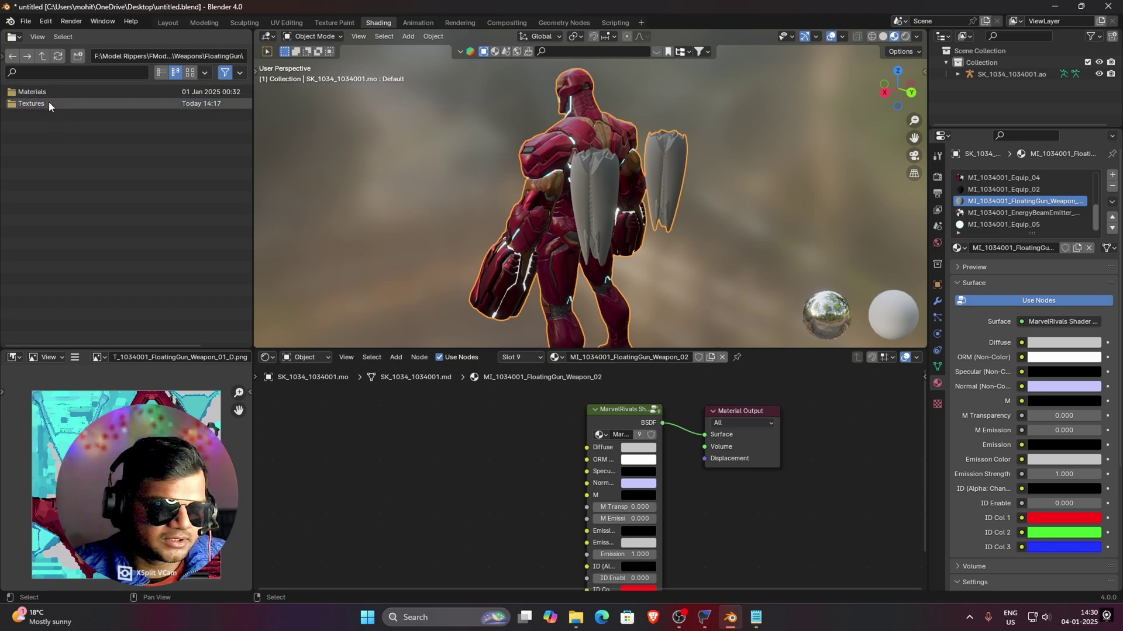
pyautogui.click(48, 103)
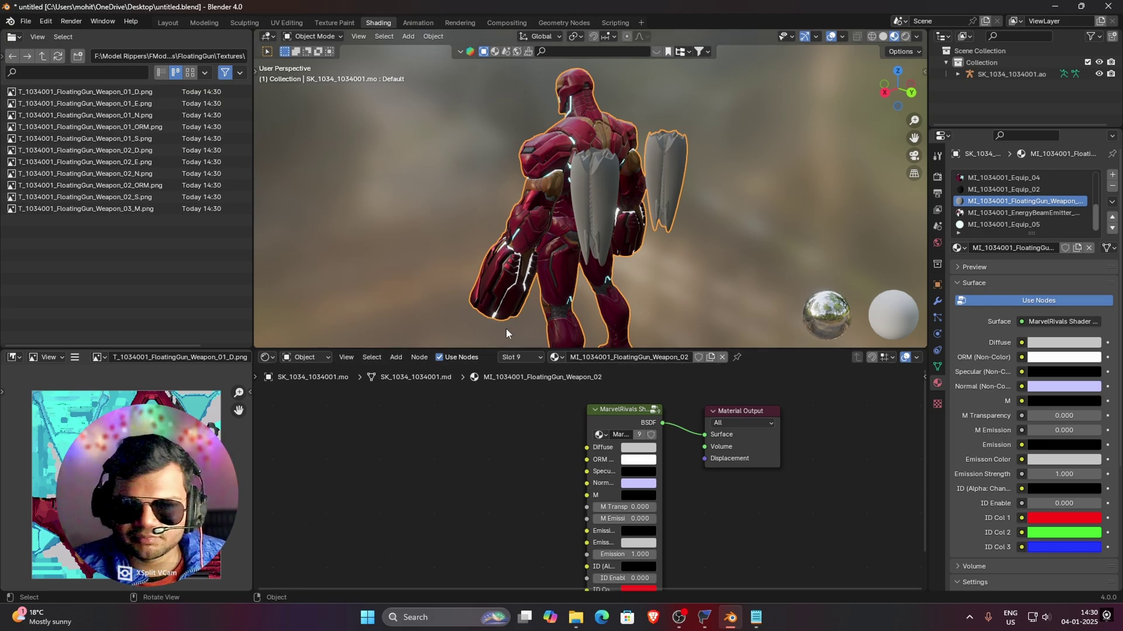
# - Add T_1034001_FloatingGun_Weapon_02_D.png to the material, connect its Color to the shader's Diffuse input, and collapse the node
pyautogui.click(120, 138)
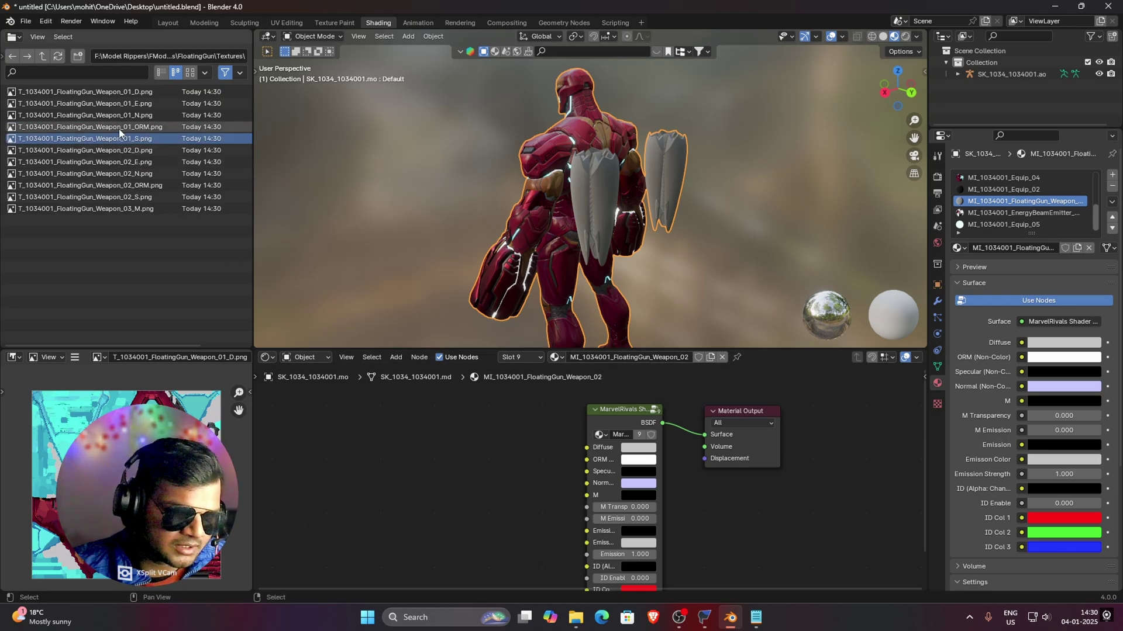
pyautogui.click(151, 153)
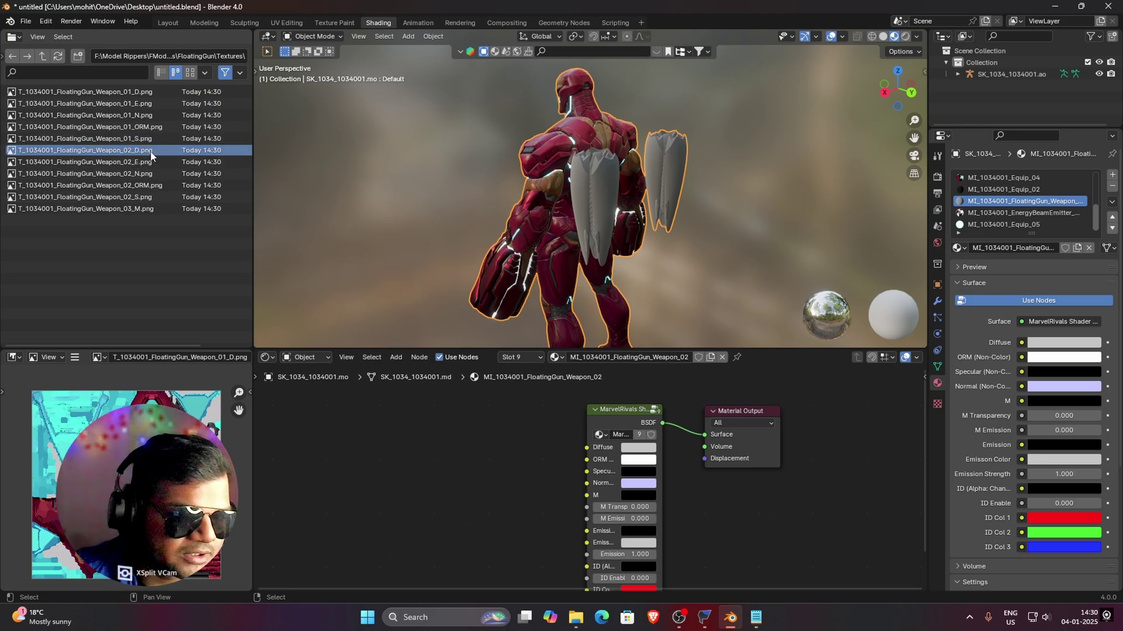
pyautogui.moveTo(9, 152); pyautogui.dragTo(368, 434)
pyautogui.moveTo(486, 449); pyautogui.dragTo(567, 447)
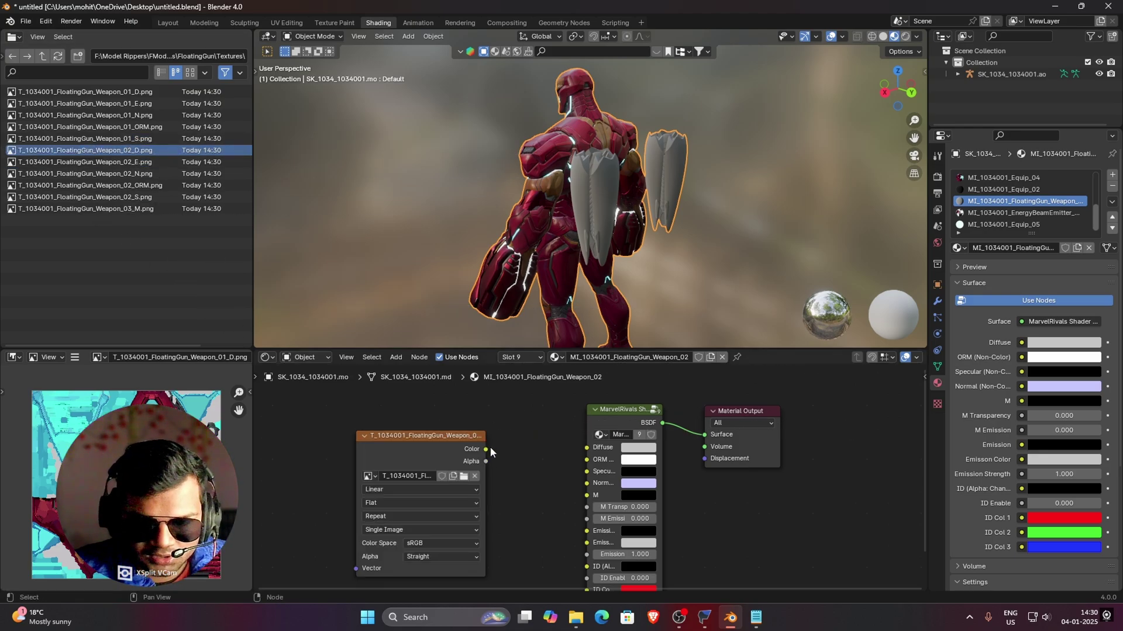
pyautogui.moveTo(486, 449); pyautogui.dragTo(586, 447)
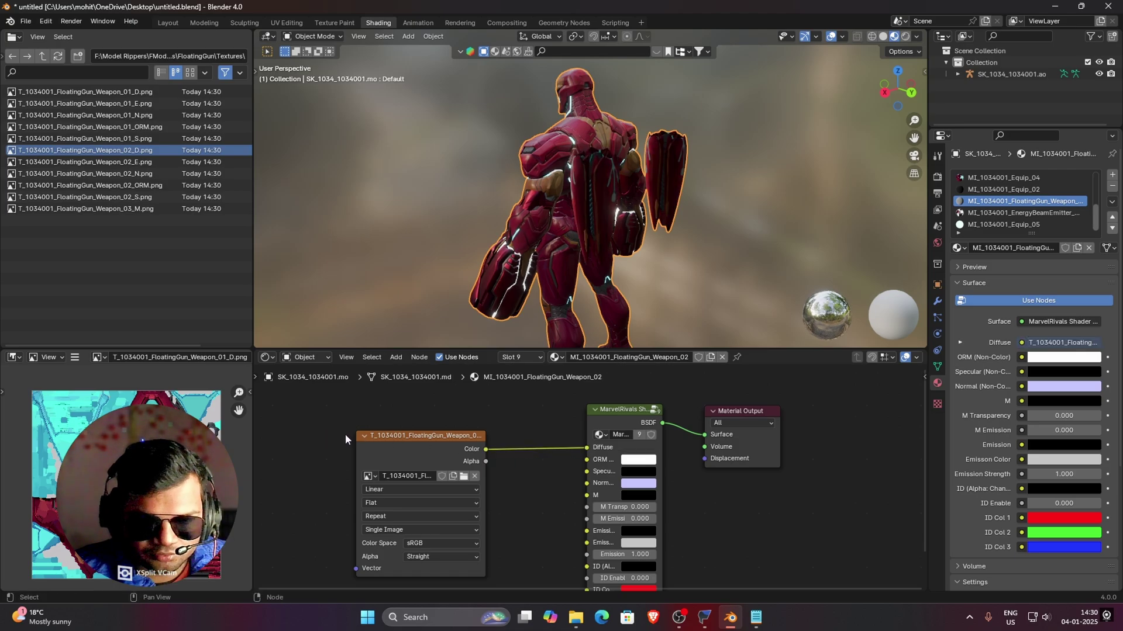
pyautogui.click(365, 436)
# - Add T_1034001_FloatingGun_Weapon_02_E.png, connect its Color to the shader's Emission input, and set the Emission Strength to 11.8
pyautogui.click(85, 162)
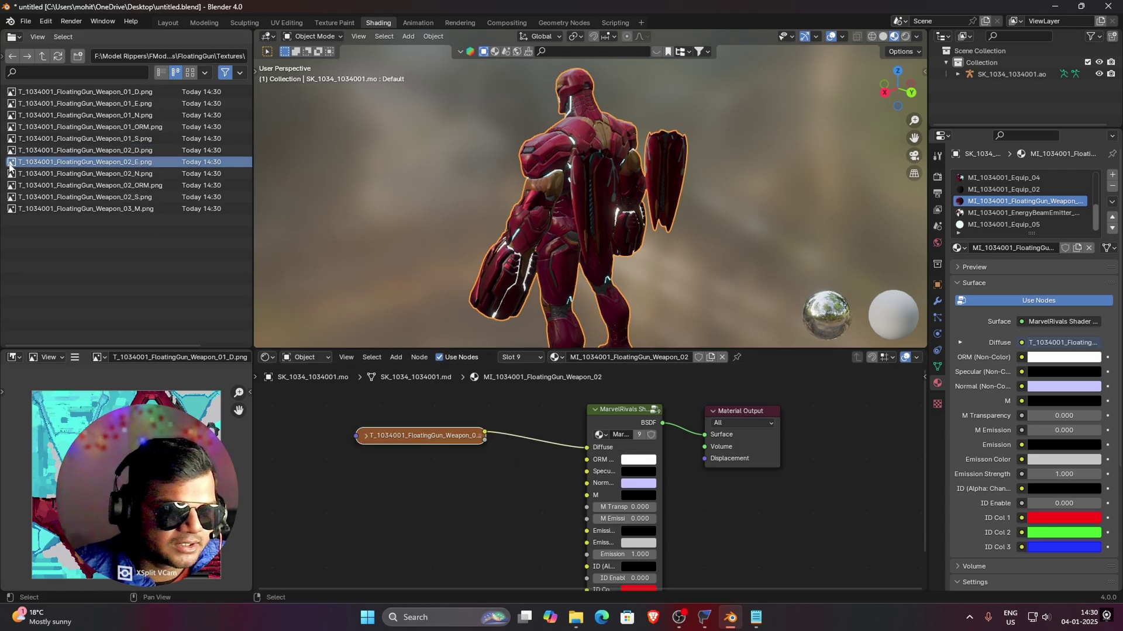
pyautogui.moveTo(84, 162); pyautogui.dragTo(386, 527)
pyautogui.moveTo(455, 512); pyautogui.dragTo(586, 531)
pyautogui.click(608, 554)
pyautogui.write('14.7')
pyautogui.press('Return')
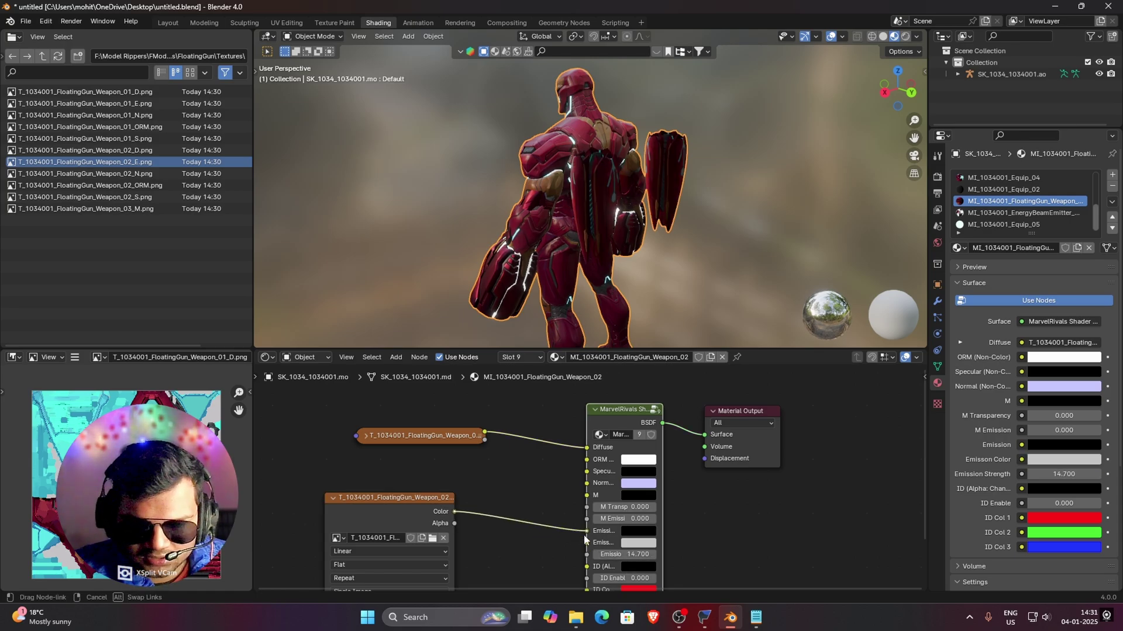
pyautogui.click(623, 555)
pyautogui.write('11.8')
pyautogui.press('Return')
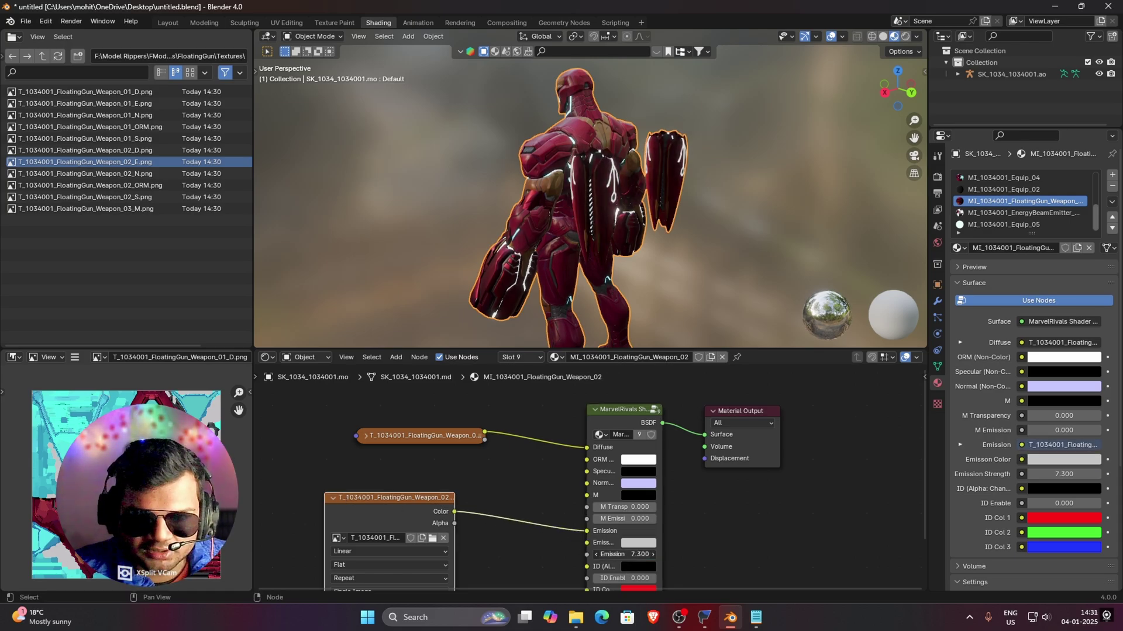
# - Add T_1034001_FloatingGun_Weapon_02_N.png, connect its Color to the shader's Normal input, and collapse the node
pyautogui.click(8, 174)
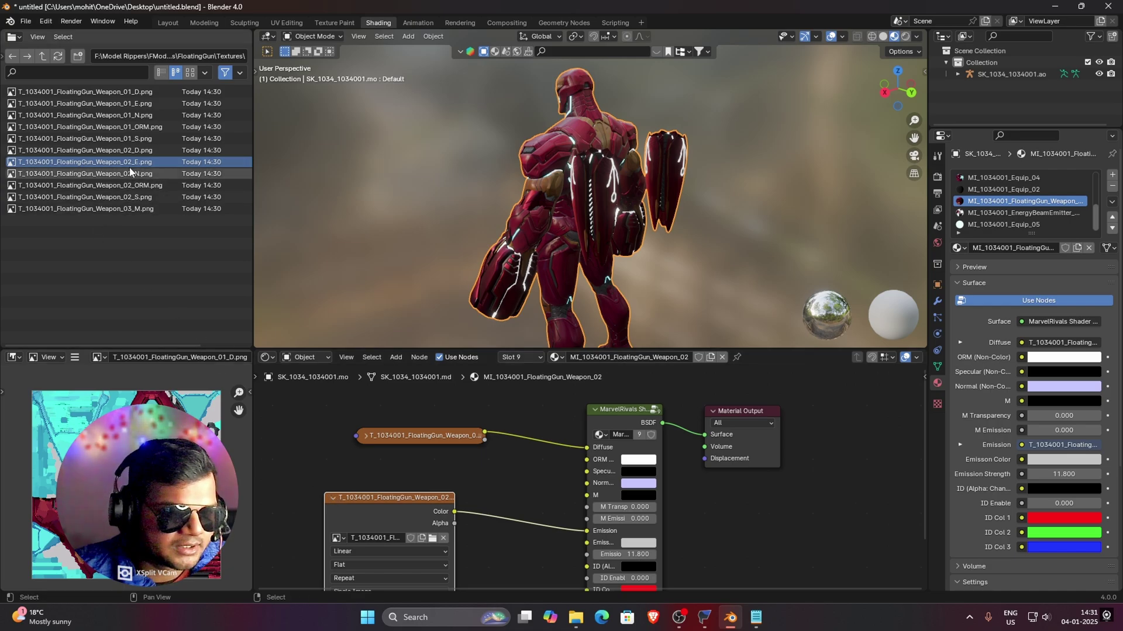
pyautogui.moveTo(8, 174); pyautogui.dragTo(328, 421)
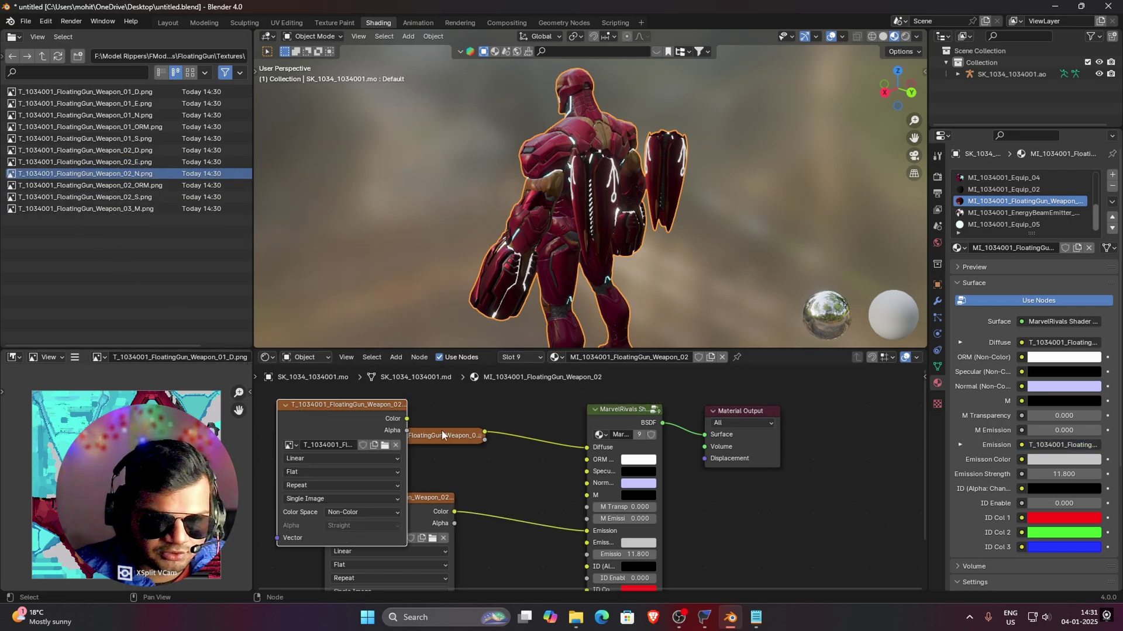
pyautogui.moveTo(408, 419)
pyautogui.mouseDown()
pyautogui.moveTo(570, 496)
pyautogui.moveTo(587, 483)
pyautogui.mouseUp()
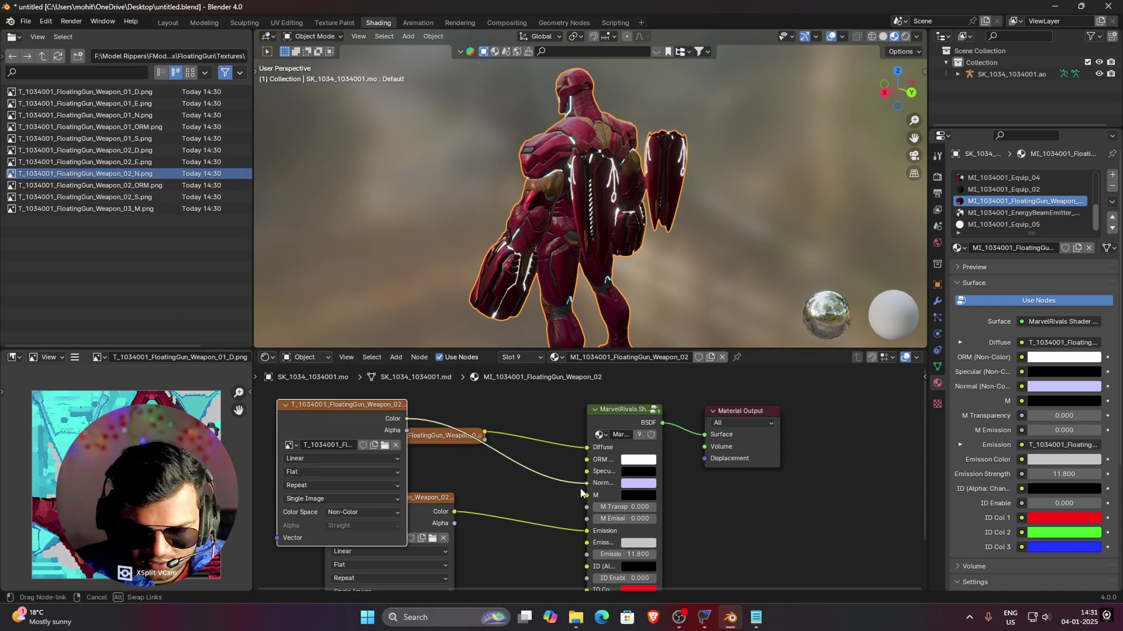
pyautogui.click(286, 405)
pyautogui.moveTo(286, 410); pyautogui.dragTo(304, 326, button='middle')
# - Connect a new T_1034001_FloatingGun_Weapon_02_ORM.png node to the shader's ORM input, then collapse it and move it aside
pyautogui.click(48, 186)
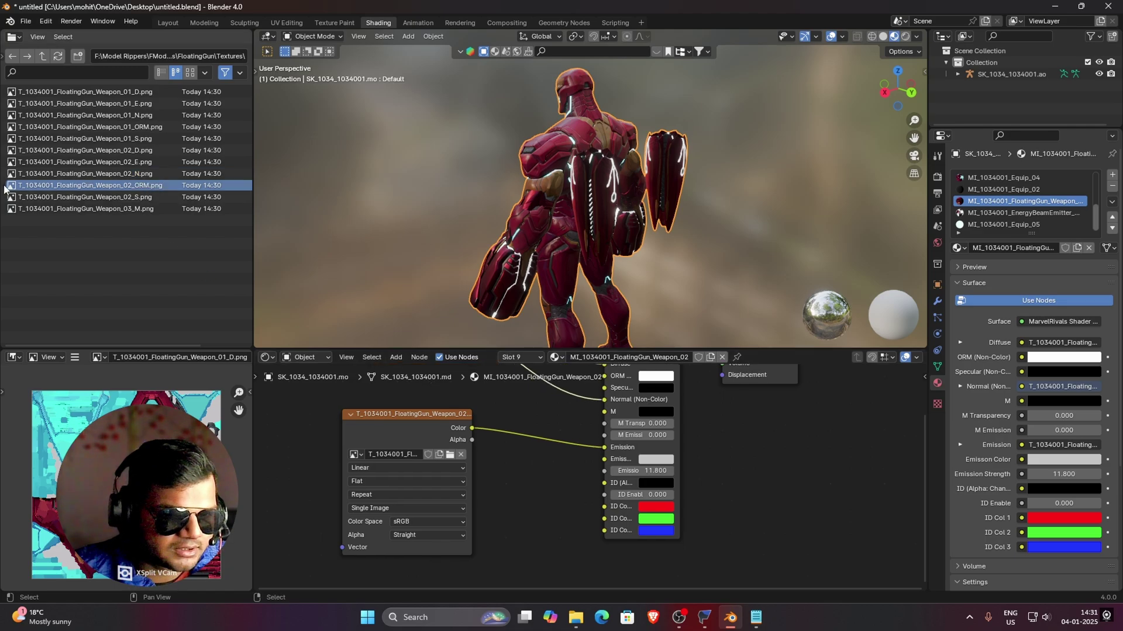
pyautogui.moveTo(17, 187); pyautogui.dragTo(485, 502)
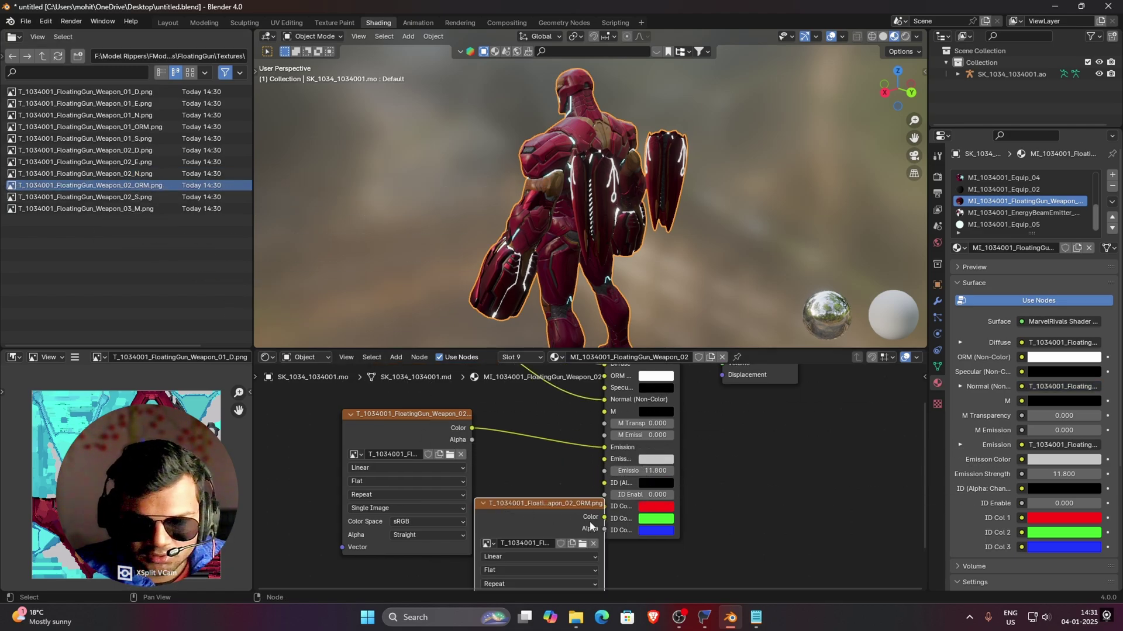
pyautogui.moveTo(602, 517)
pyautogui.mouseDown()
pyautogui.moveTo(576, 494)
pyautogui.moveTo(582, 397)
pyautogui.moveTo(602, 380)
pyautogui.moveTo(604, 407)
pyautogui.mouseUp()
pyautogui.click(483, 534)
pyautogui.moveTo(491, 533); pyautogui.dragTo(228, 452)
# - Add T_1034001_FloatingGun_Weapon_02_S.png as a collapsed node, connect it to the shader's Specular input, and inspect the model from the front
pyautogui.moveTo(29, 199); pyautogui.dragTo(513, 506)
pyautogui.click(505, 504)
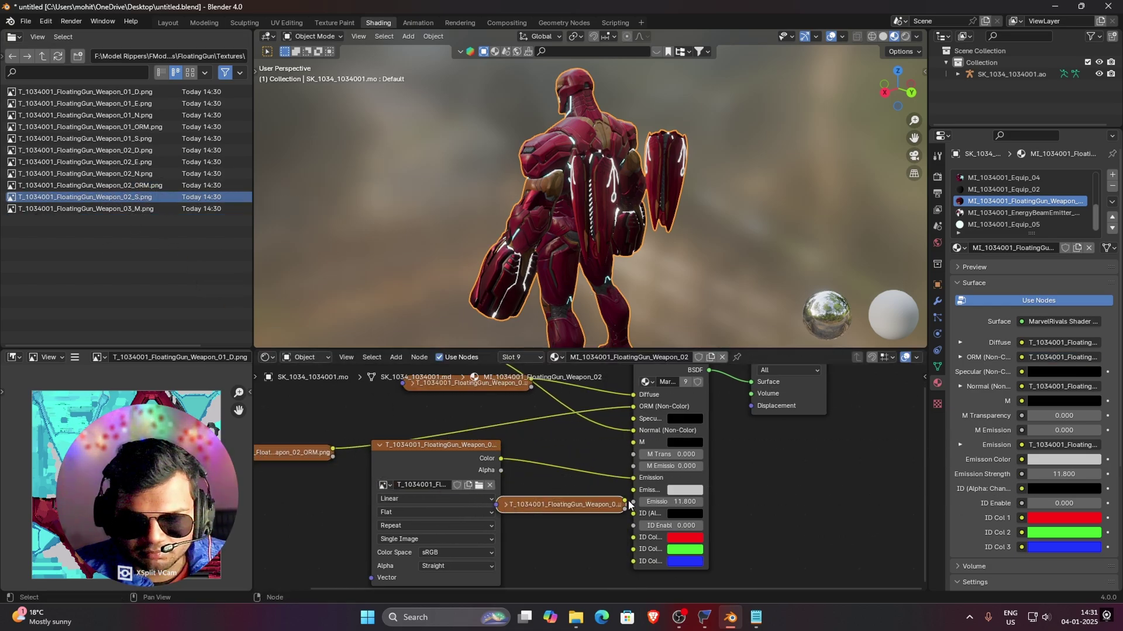
pyautogui.moveTo(624, 508); pyautogui.dragTo(634, 419)
pyautogui.moveTo(579, 505); pyautogui.dragTo(549, 525)
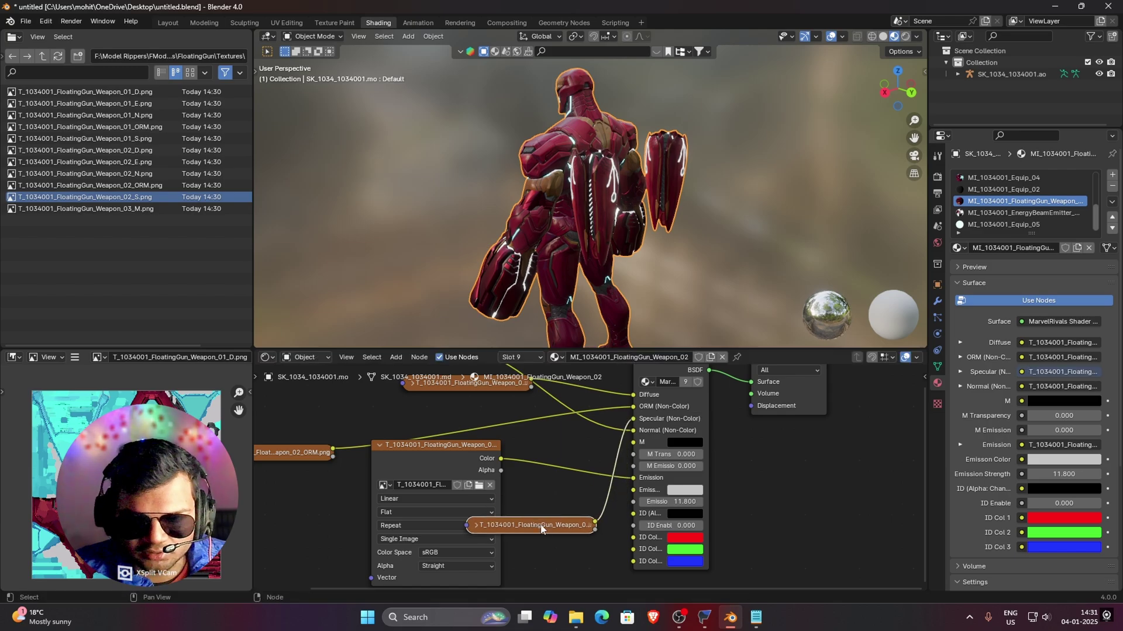
pyautogui.moveTo(595, 230); pyautogui.dragTo(794, 216, button='middle')
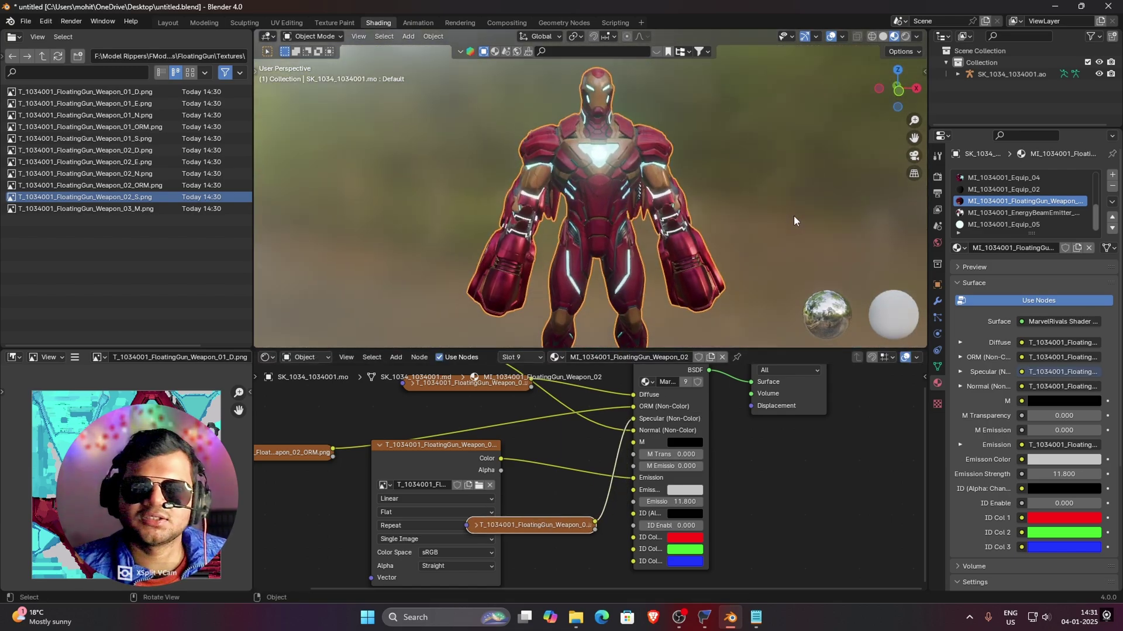
pyautogui.scroll(-2, 718, 213)
pyautogui.scroll(2, 718, 212)
pyautogui.moveTo(711, 213); pyautogui.dragTo(727, 218, button='middle')
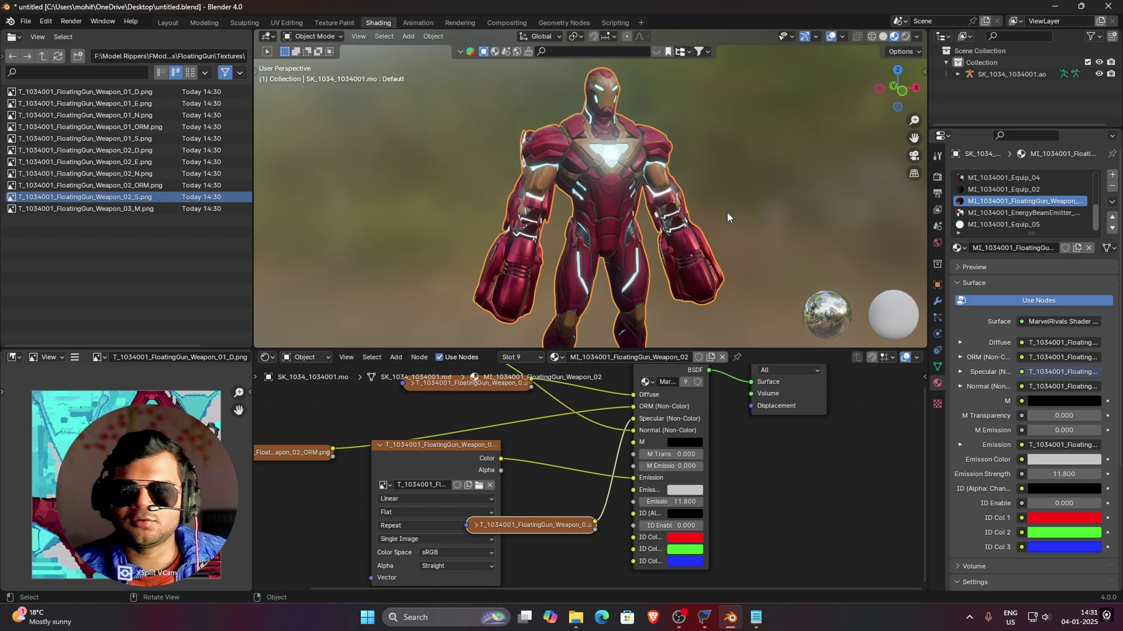
# - Switch to the Layout workspace and compare the model in Solid and Material Preview shading
pyautogui.click(161, 23)
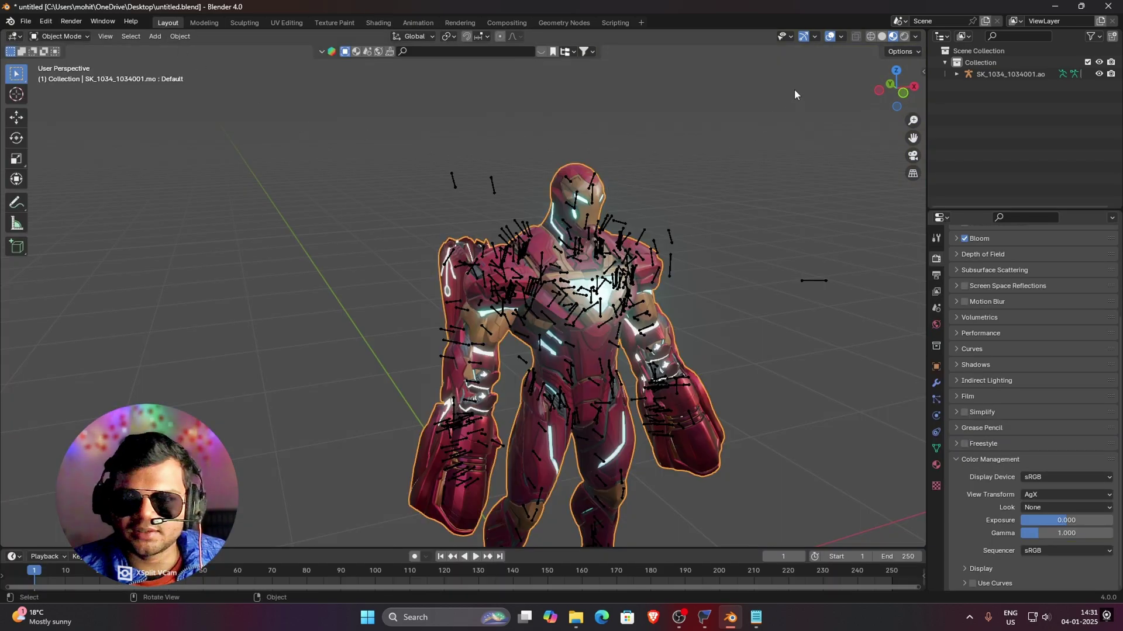
pyautogui.click(883, 37)
pyautogui.moveTo(570, 248); pyautogui.dragTo(503, 238, button='middle')
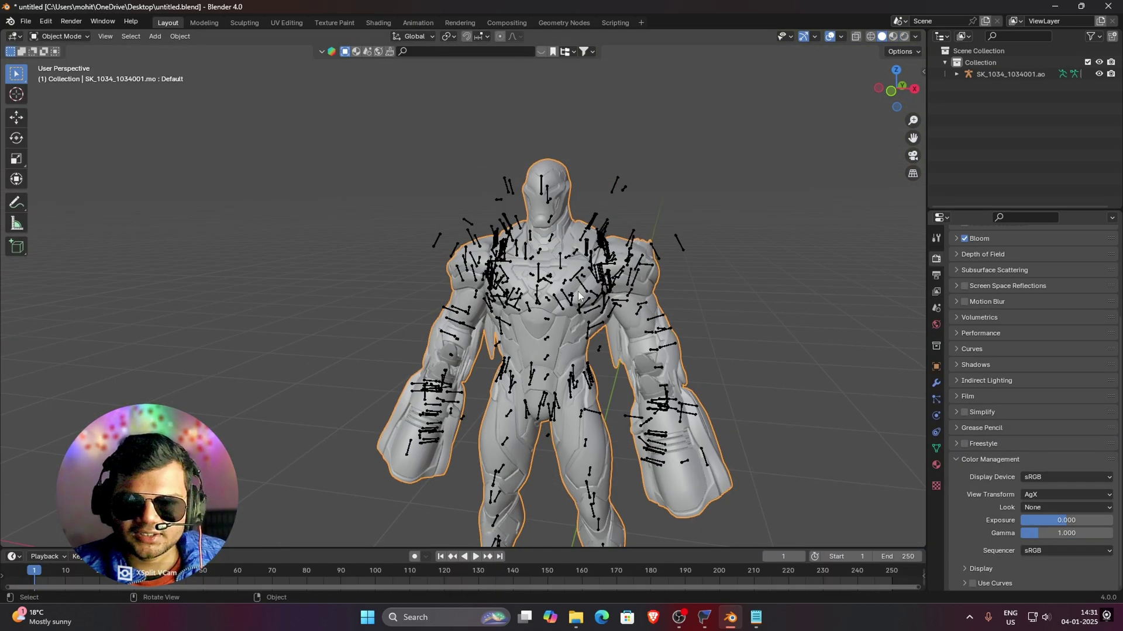
pyautogui.moveTo(593, 288); pyautogui.dragTo(608, 285, button='middle')
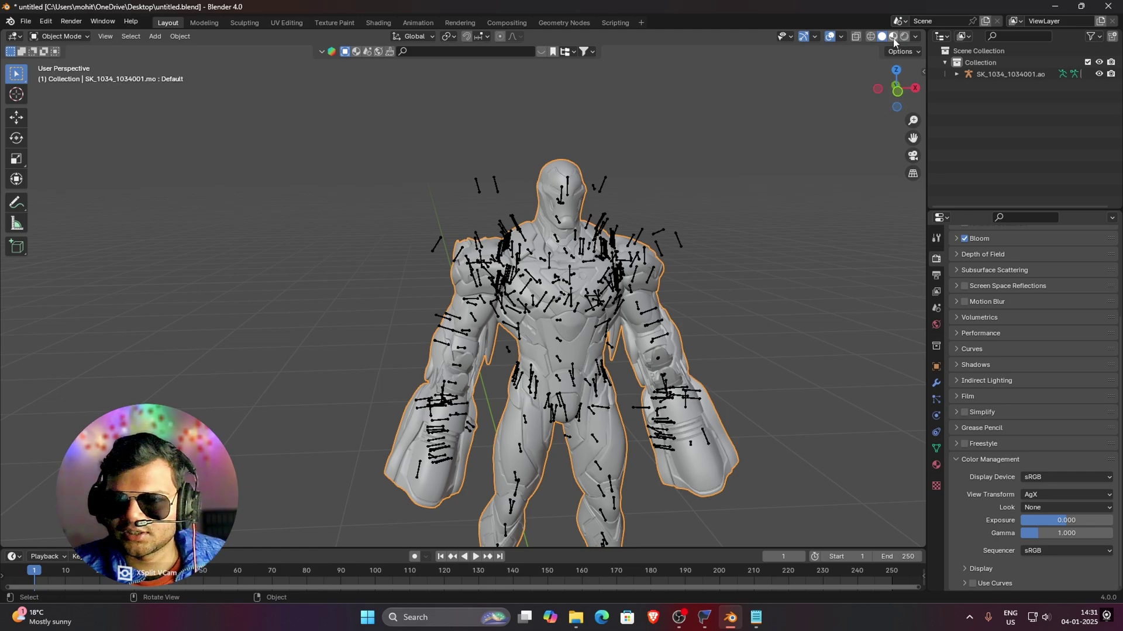
pyautogui.click(893, 37)
pyautogui.moveTo(753, 182)
pyautogui.mouseDown(button='middle')
pyautogui.moveTo(725, 226)
pyautogui.moveTo(582, 296)
pyautogui.mouseUp(button='middle')
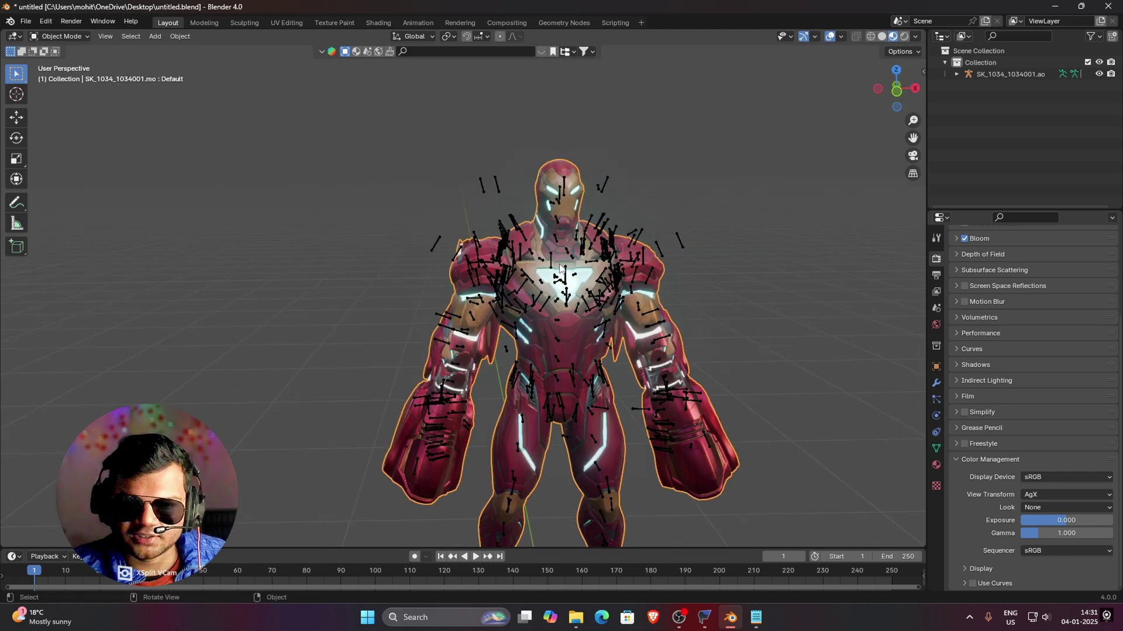
pyautogui.scroll(-2, 608, 263)
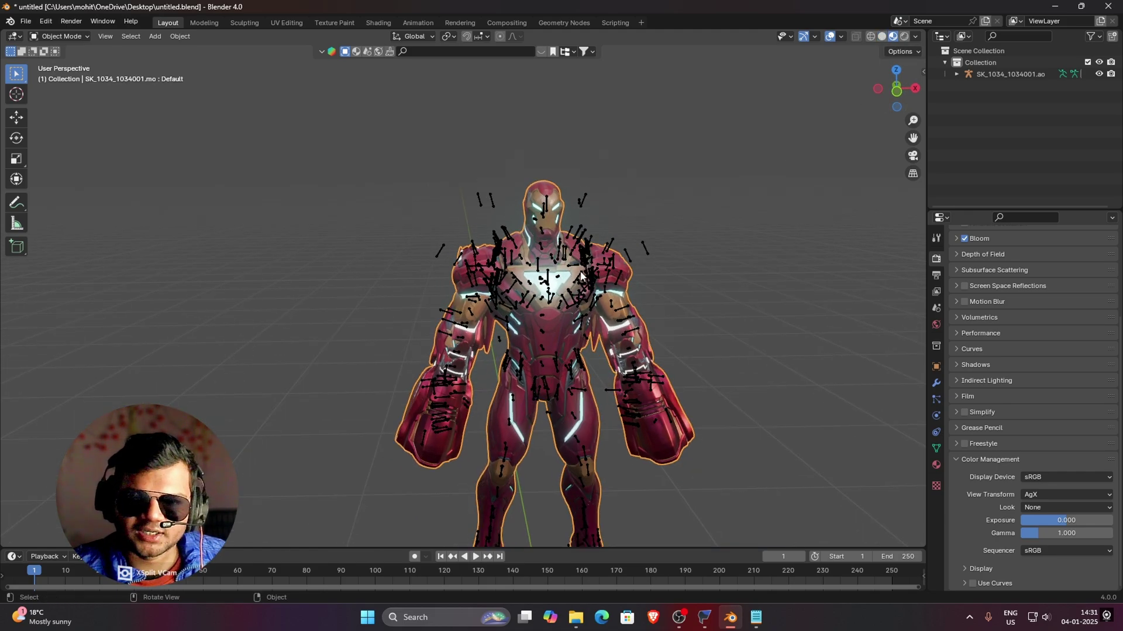
# - Hide the bones in the viewport overlays and view the textured model from the front
pyautogui.click(840, 36)
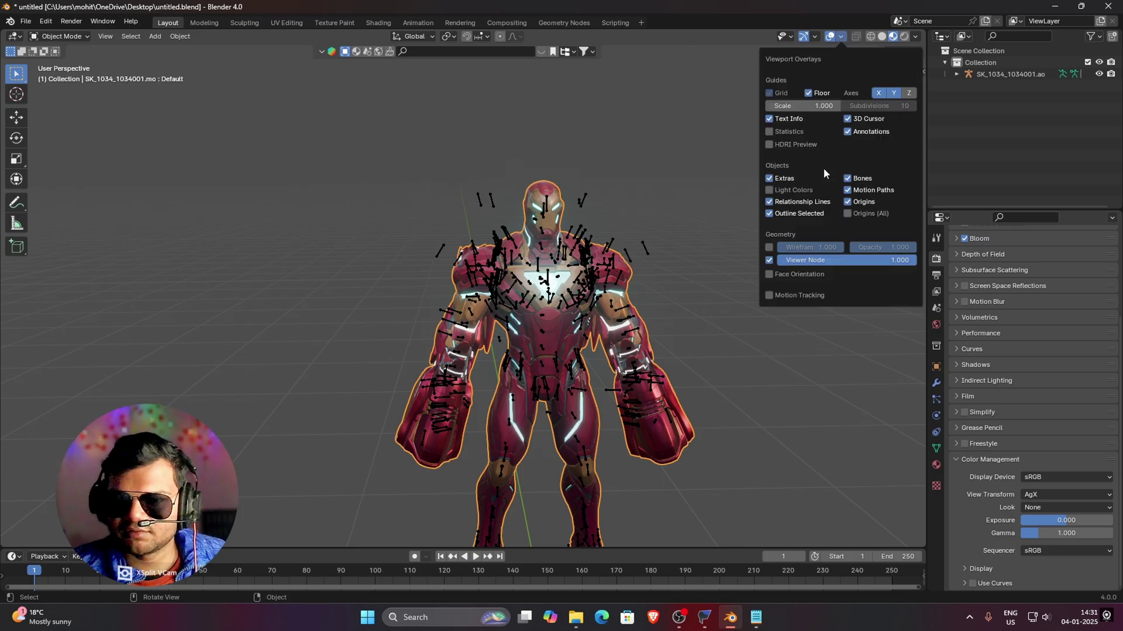
pyautogui.click(851, 184)
pyautogui.moveTo(520, 353); pyautogui.dragTo(774, 261, button='middle')
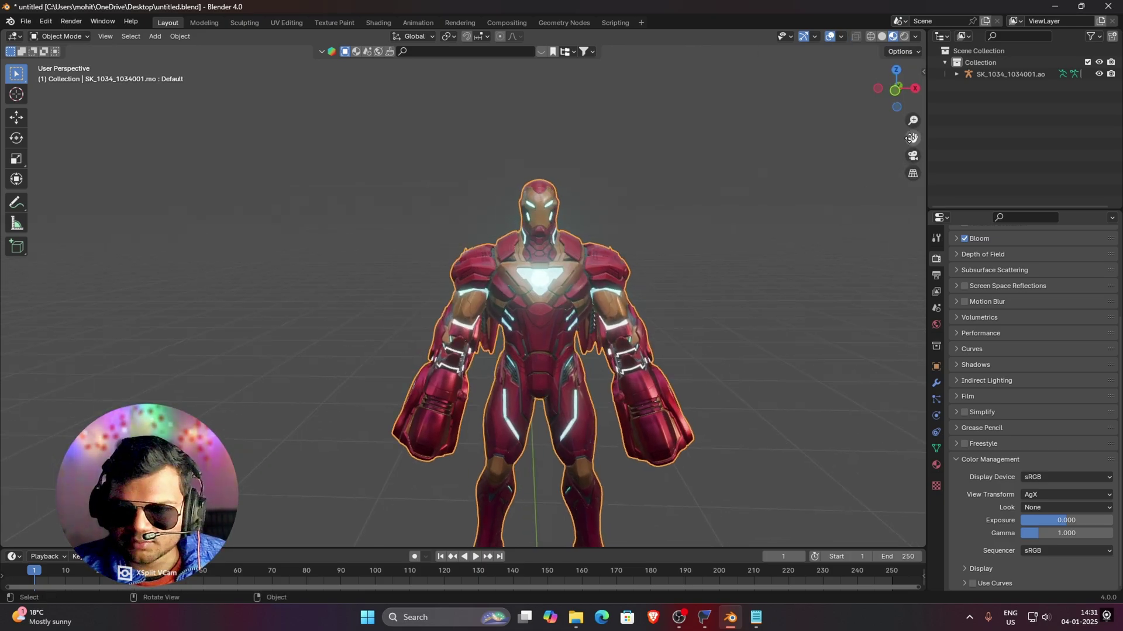
pyautogui.moveTo(479, 283); pyautogui.dragTo(574, 261, button='middle')
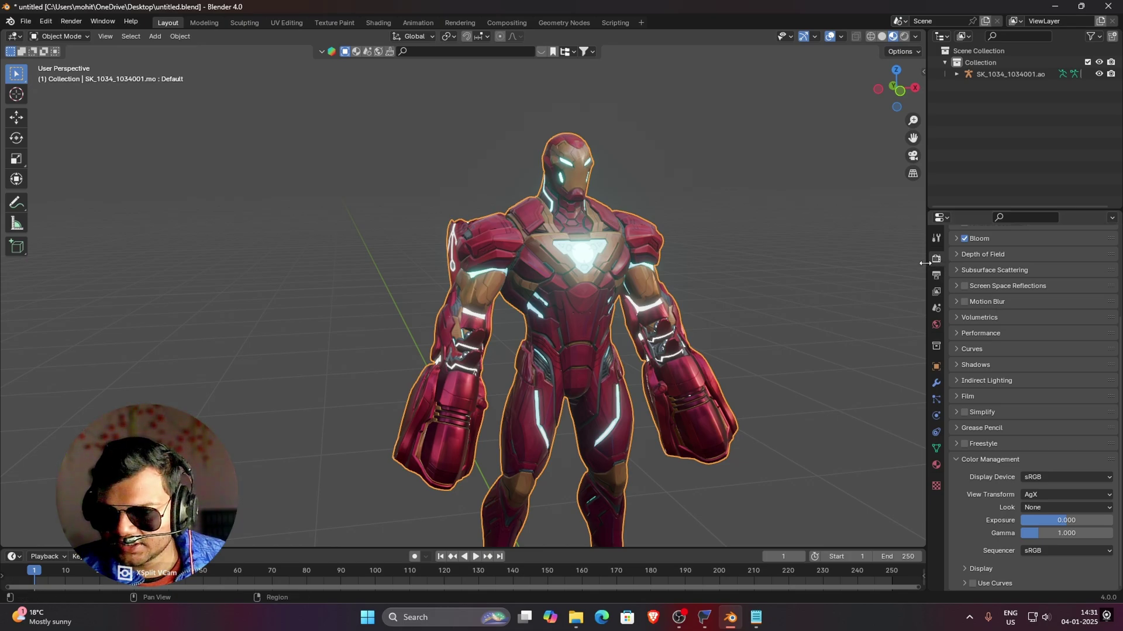
# - Expand the render Color Management settings and set the Look to High Contrast
pyautogui.scroll(4, 1006, 301)
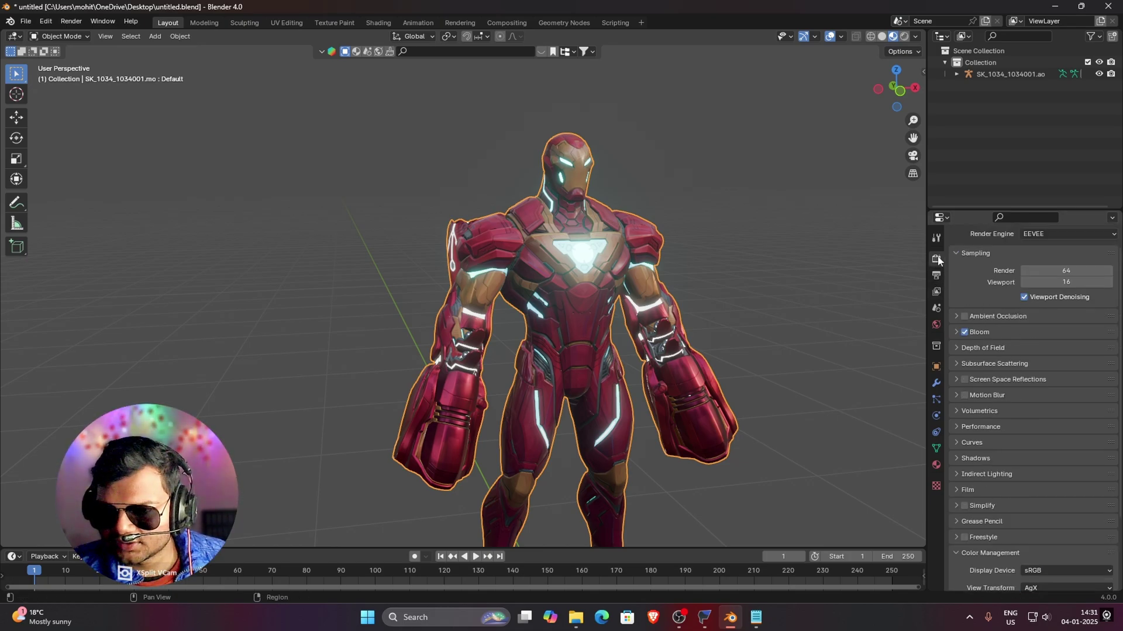
pyautogui.scroll(-4, 1026, 411)
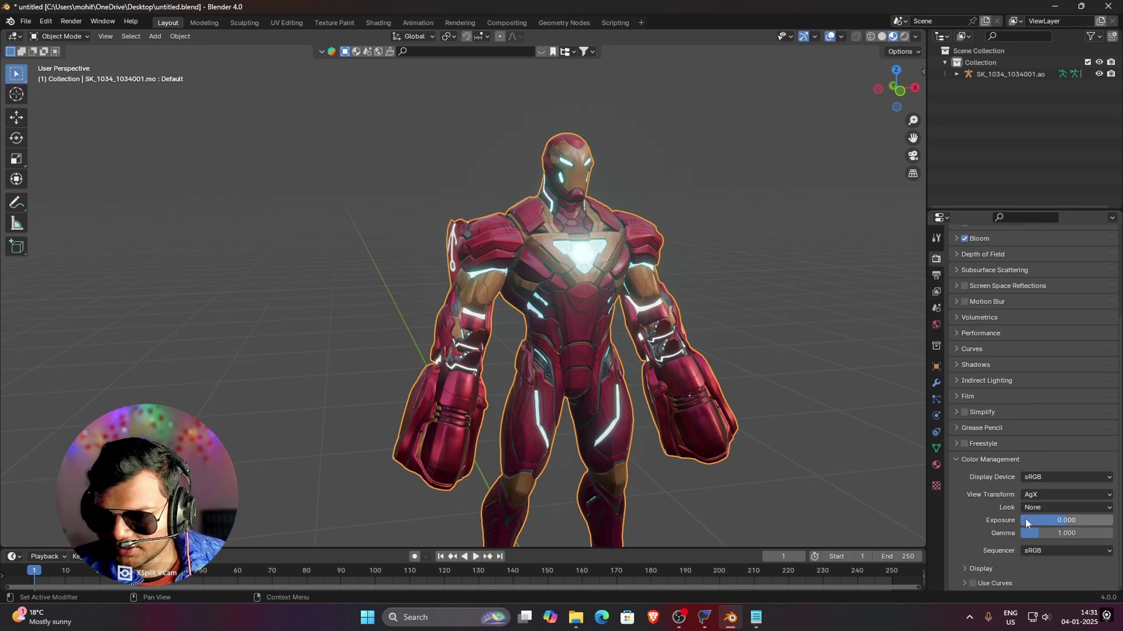
pyautogui.scroll(5, 994, 515)
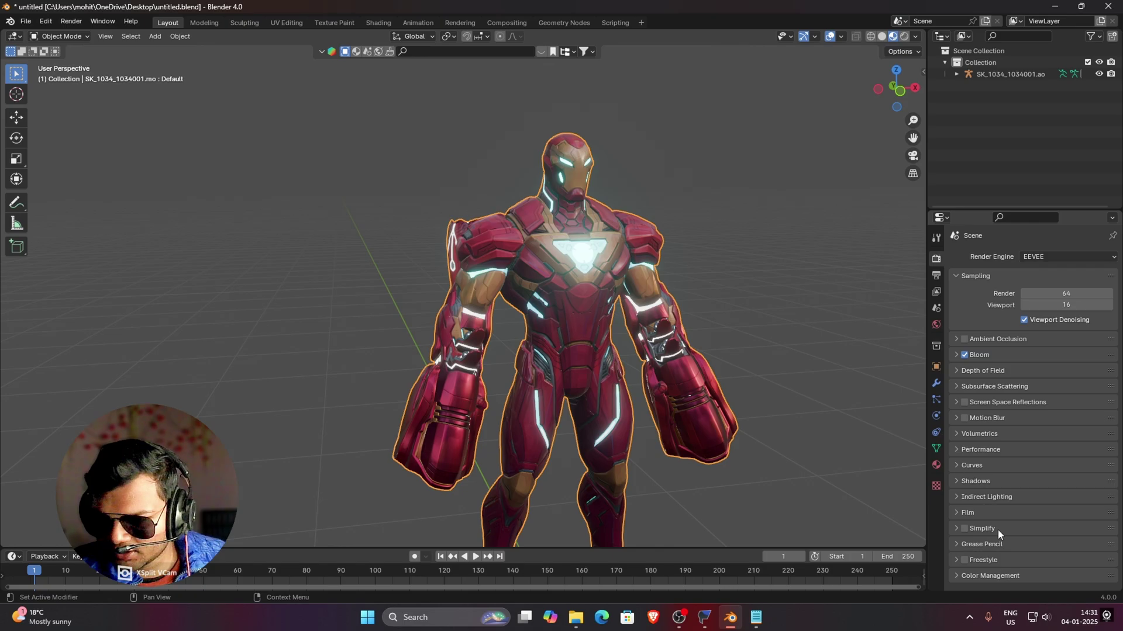
pyautogui.click(966, 576)
pyautogui.scroll(-4, 994, 551)
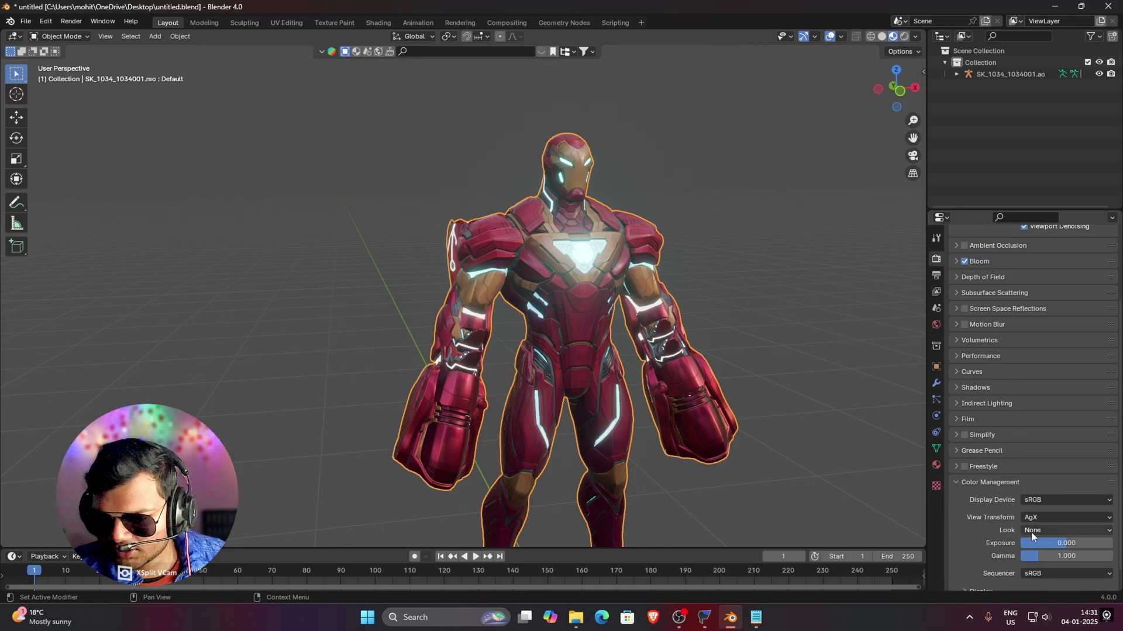
pyautogui.click(1034, 531)
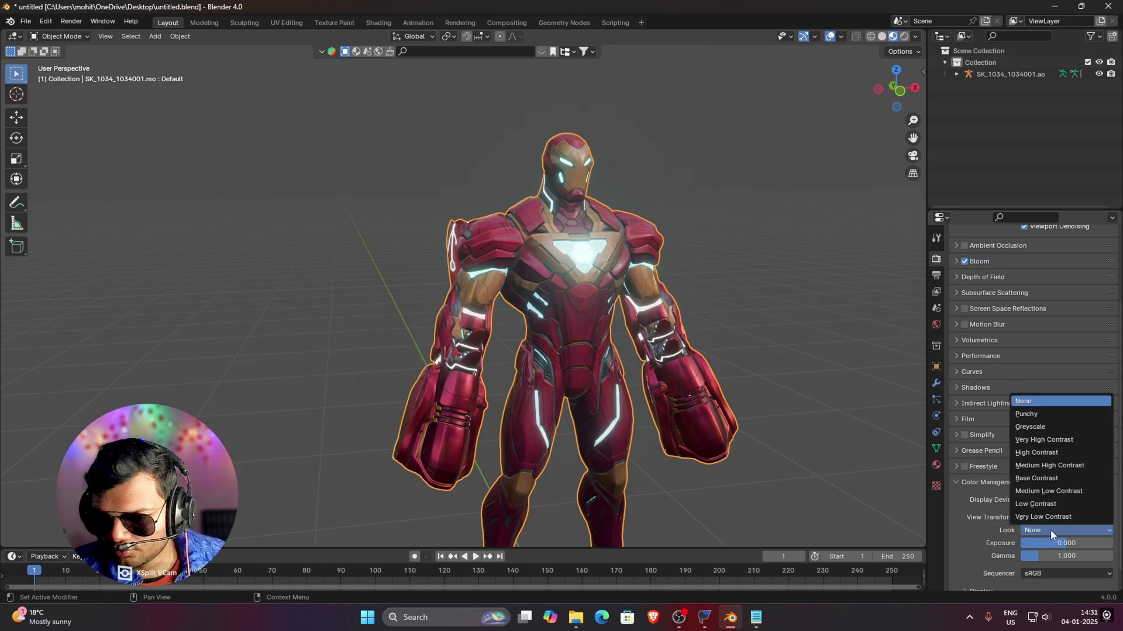
pyautogui.click(1056, 453)
pyautogui.moveTo(594, 351); pyautogui.dragTo(608, 203, button='middle')
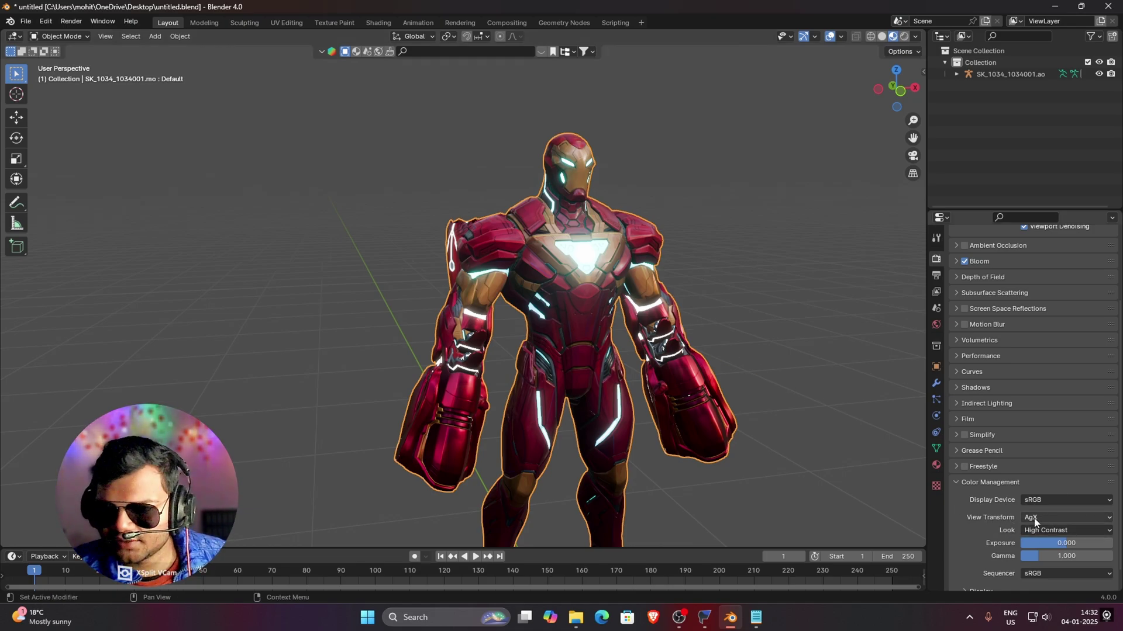
# - Try the Standard view transform on the model and check it from an angle
pyautogui.click(1060, 518)
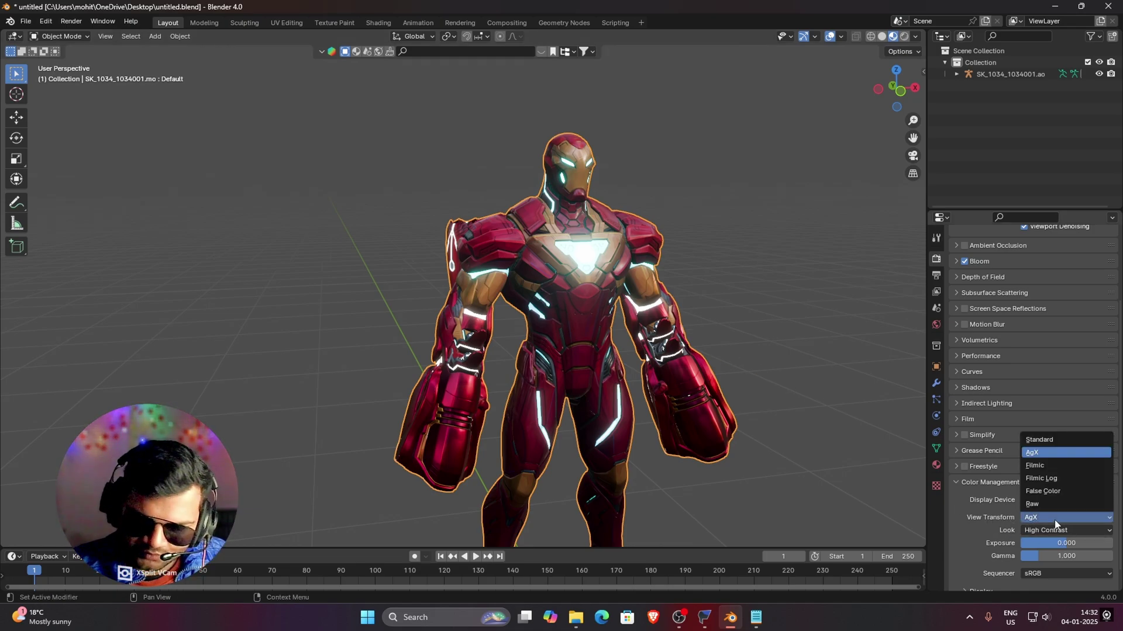
pyautogui.click(1058, 441)
pyautogui.moveTo(597, 365); pyautogui.dragTo(556, 286, button='middle')
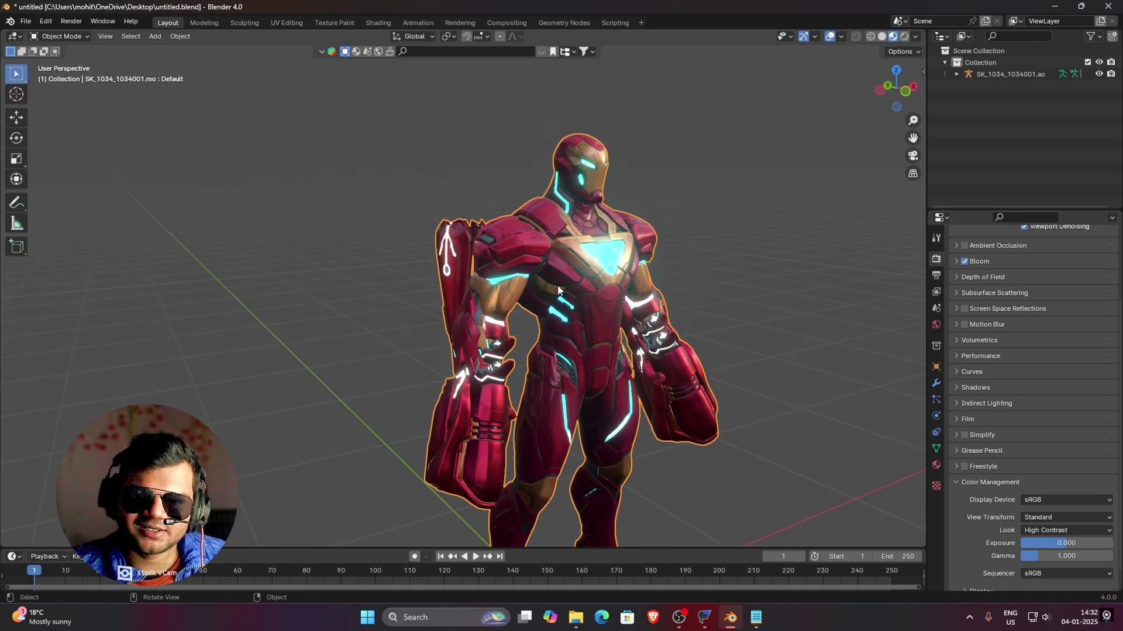
# - Set the view transform to Filmic with the Very High Contrast look and check the model from the front
pyautogui.click(1069, 519)
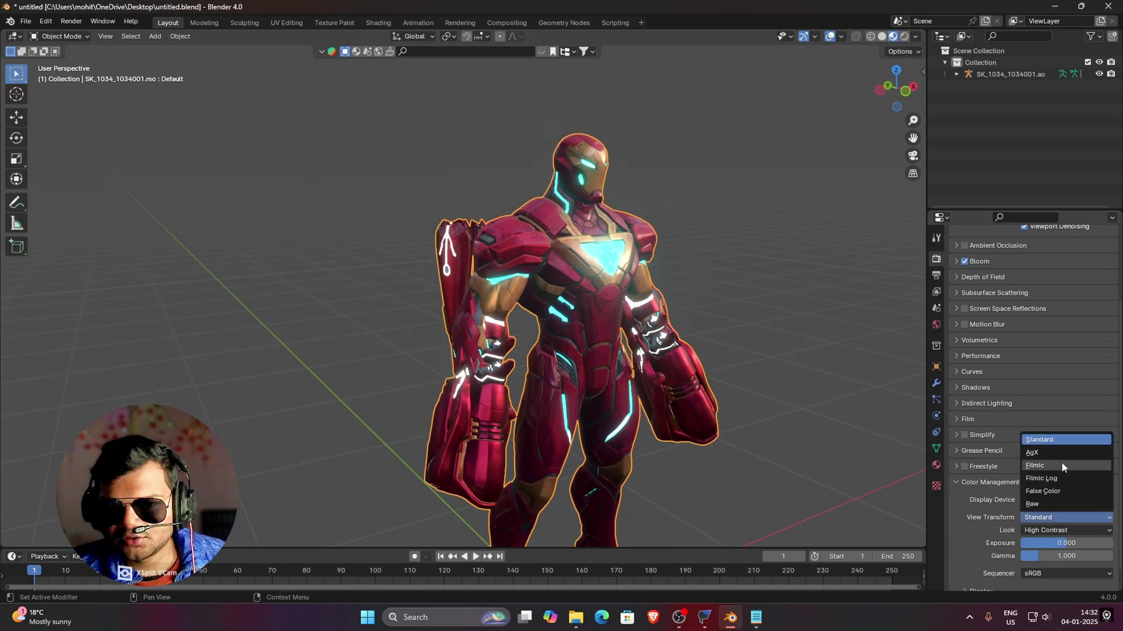
pyautogui.click(1051, 464)
pyautogui.moveTo(591, 374); pyautogui.dragTo(538, 380, button='middle')
pyautogui.click(1063, 529)
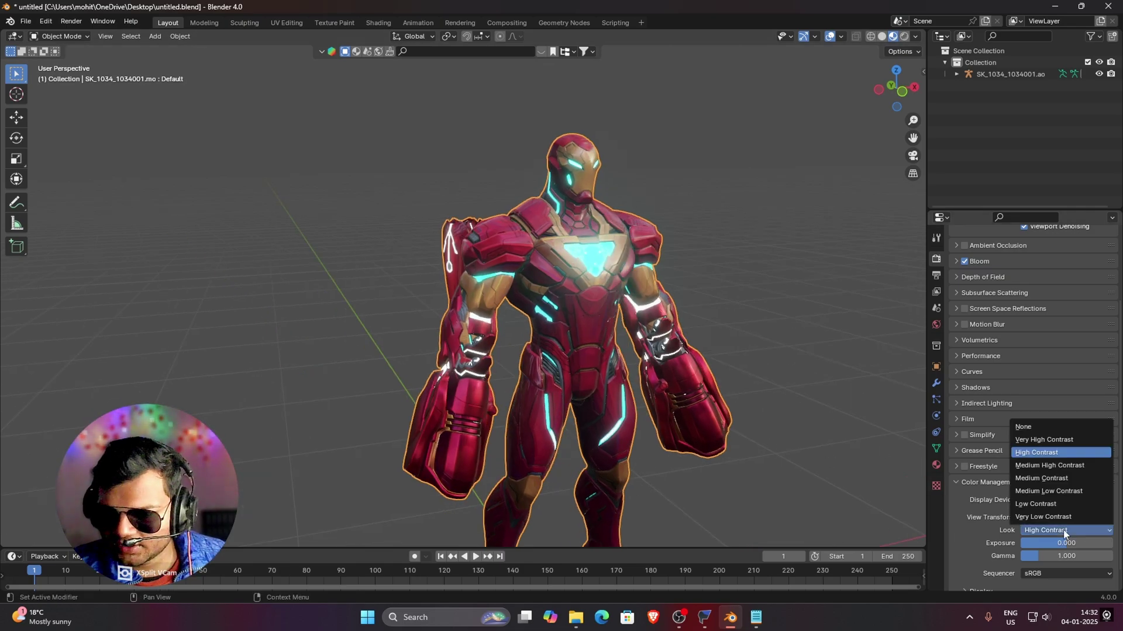
pyautogui.click(1065, 442)
pyautogui.moveTo(608, 360); pyautogui.dragTo(566, 352, button='middle')
pyautogui.scroll(4, 595, 215)
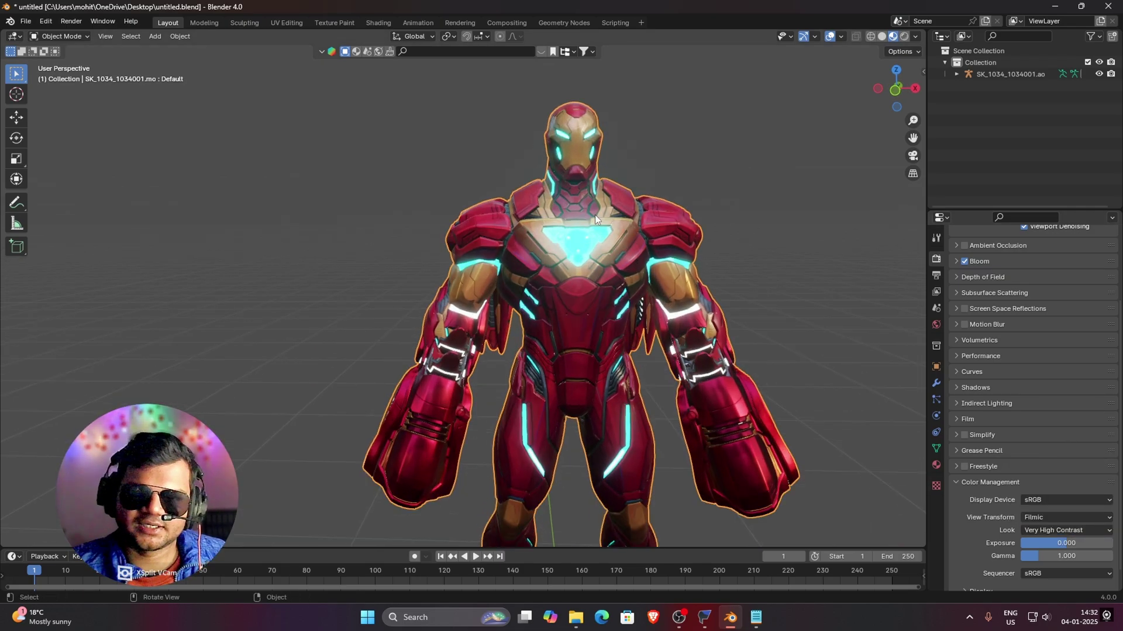
# - Show the bones in the viewport overlays, select the armature, and inspect the rigged model from the front
pyautogui.scroll(-3, 639, 210)
pyautogui.moveTo(608, 252); pyautogui.dragTo(860, 104, button='middle')
pyautogui.click(841, 36)
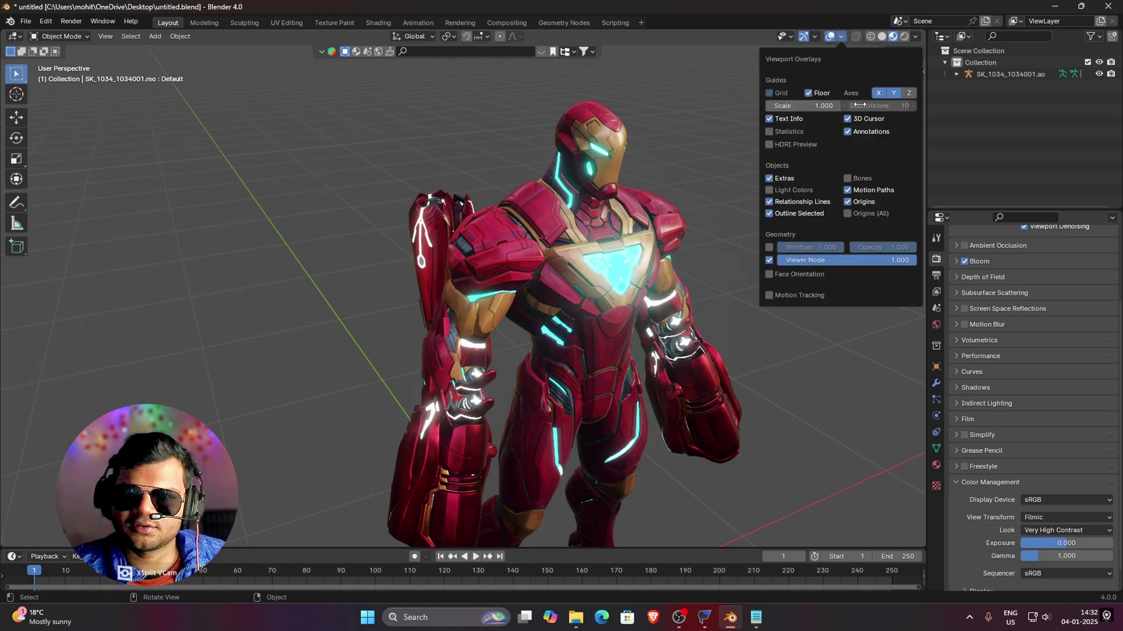
pyautogui.click(849, 176)
pyautogui.click(528, 206)
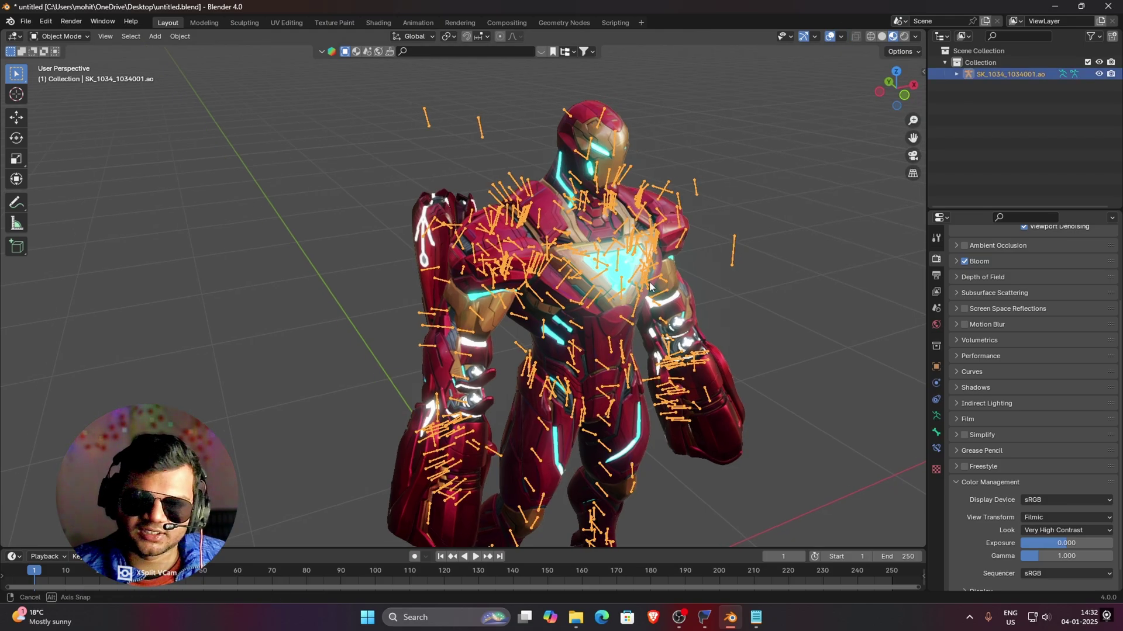
pyautogui.scroll(-5, 641, 272)
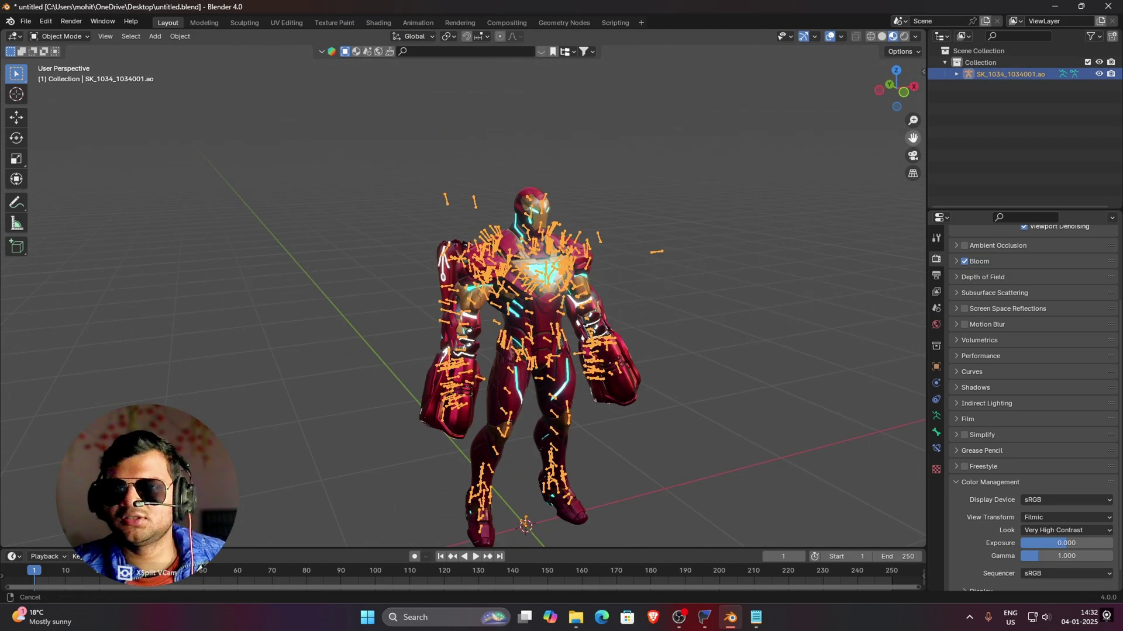
pyautogui.scroll(3, 472, 264)
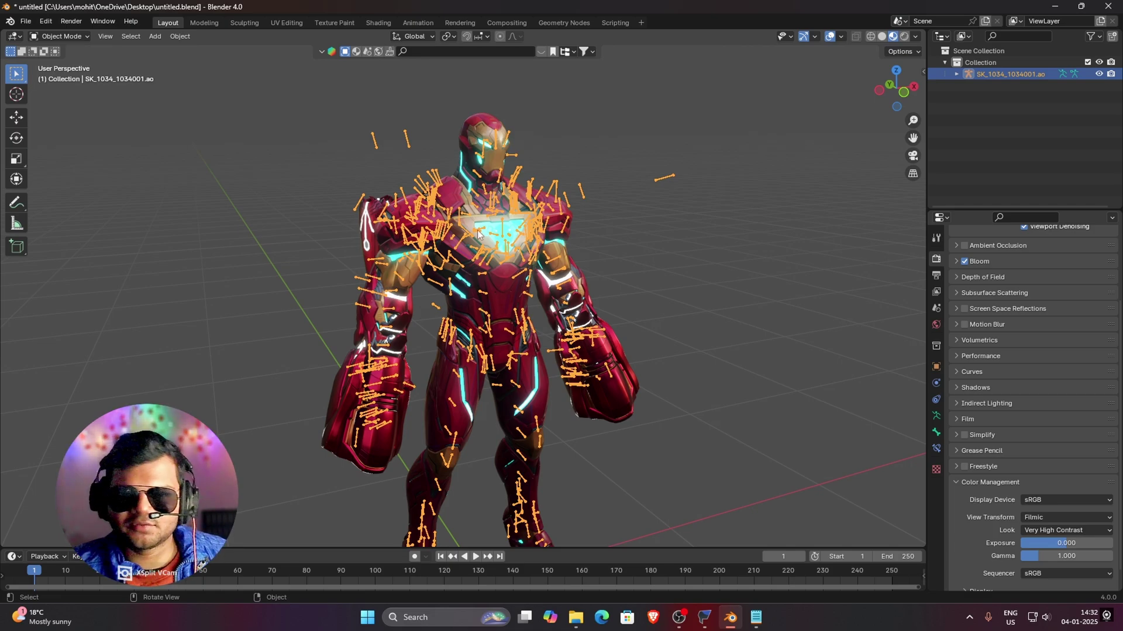
pyautogui.moveTo(487, 195); pyautogui.dragTo(548, 204, button='middle')
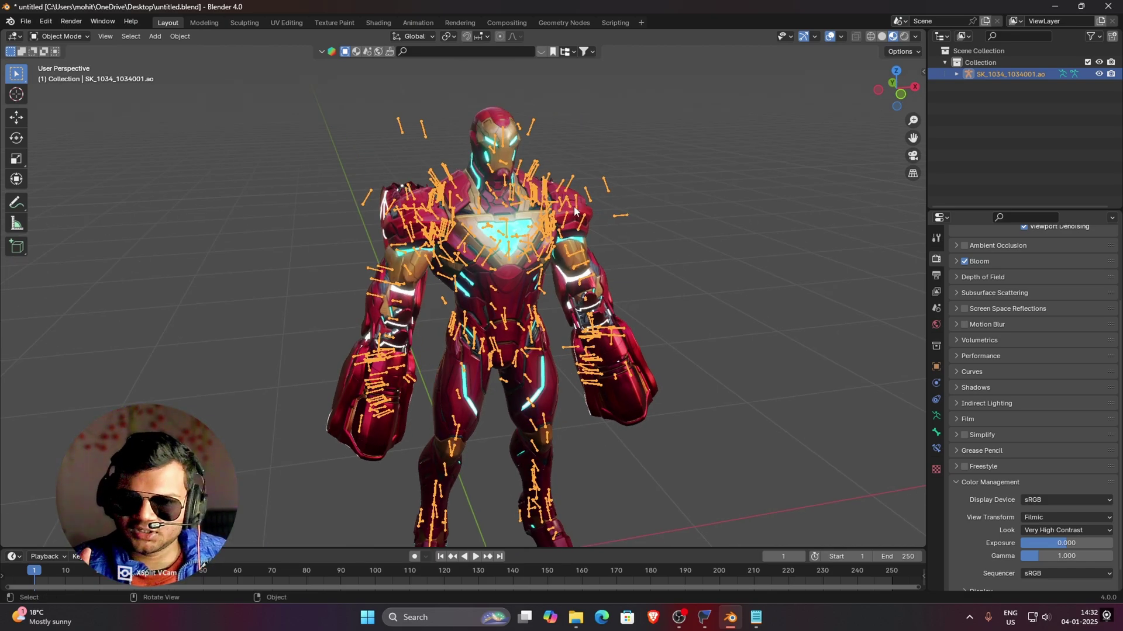
pyautogui.scroll(4, 579, 188)
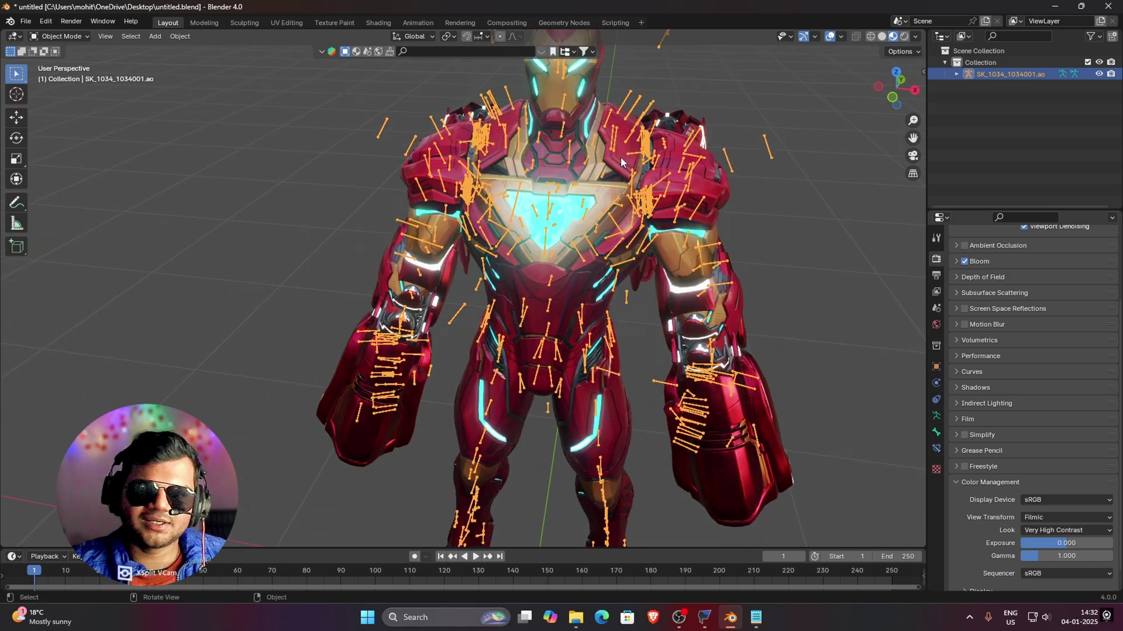
pyautogui.scroll(-2, 438, 201)
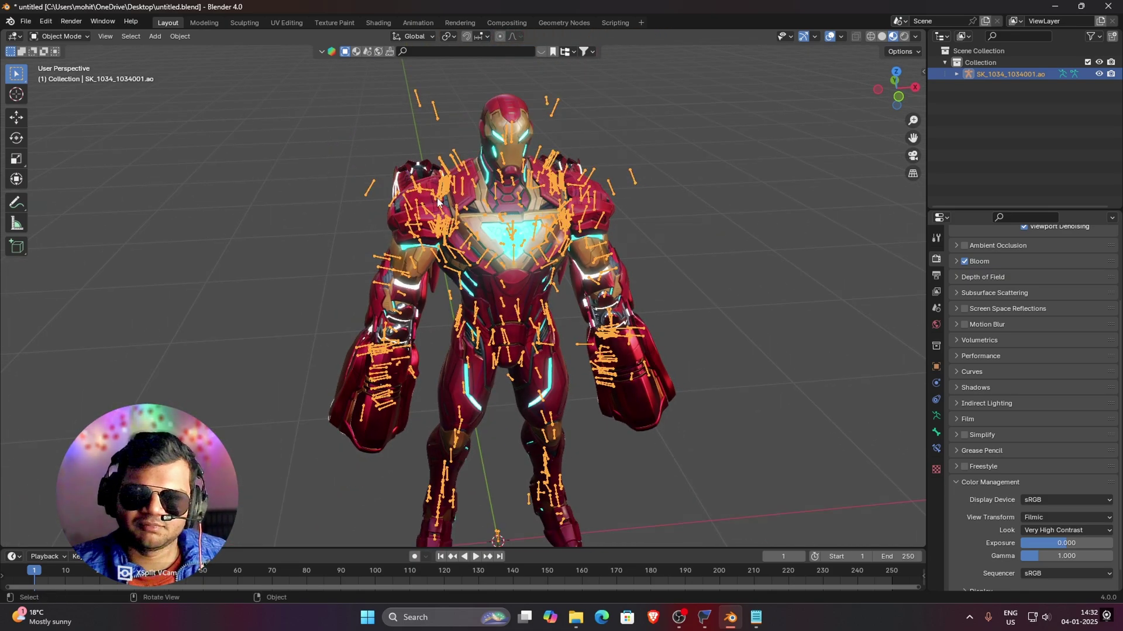